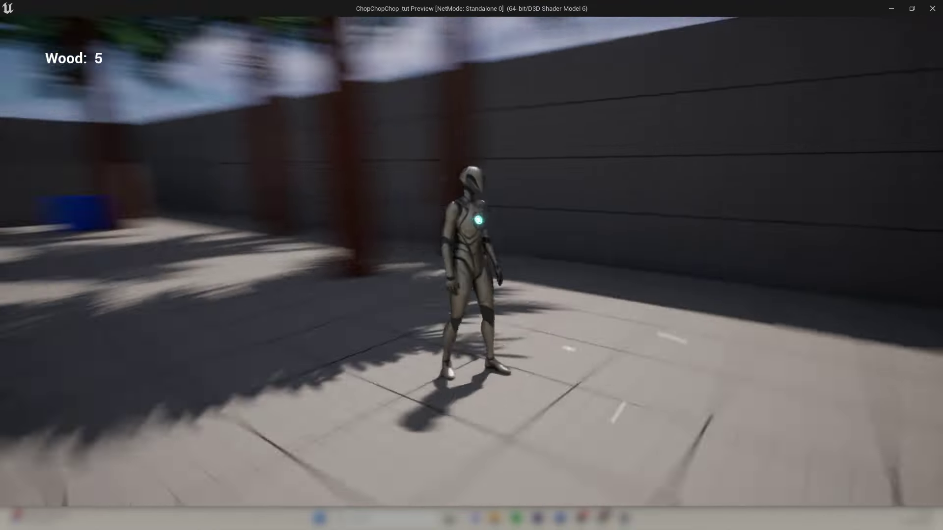
Play-test the tree-chopping level by running around and chopping trees to collect wood, and end the preview
{"action": "key", "text": "w"}
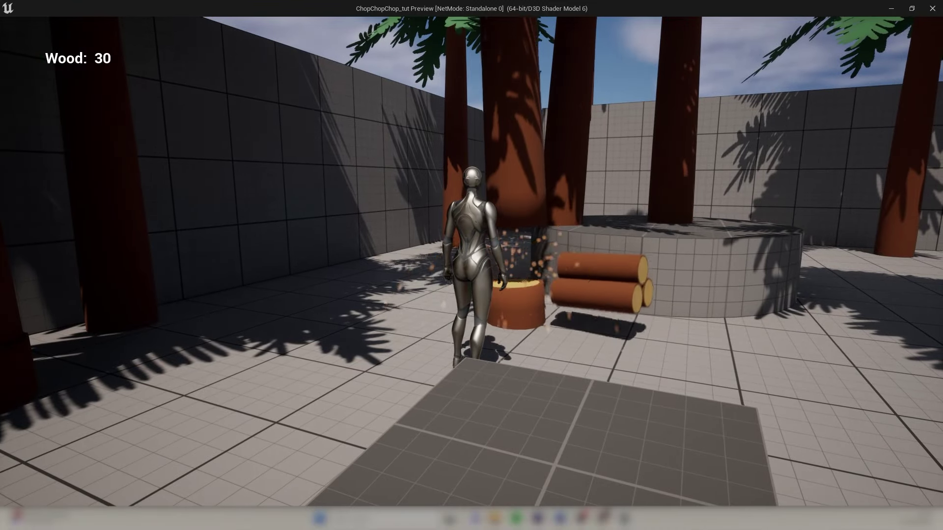
{"action": "key", "text": "d"}
{"action": "key", "text": "w"}
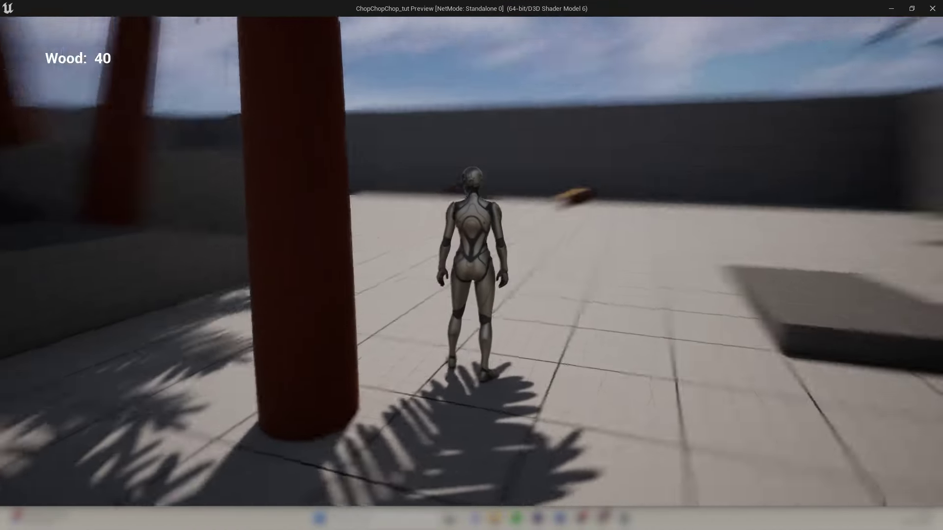
{"action": "key", "text": "a"}
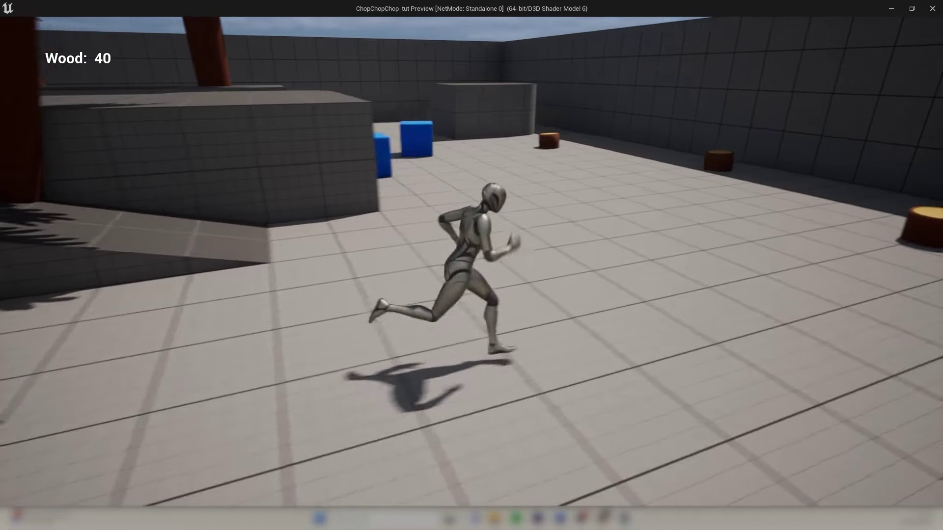
{"action": "key", "text": "w"}
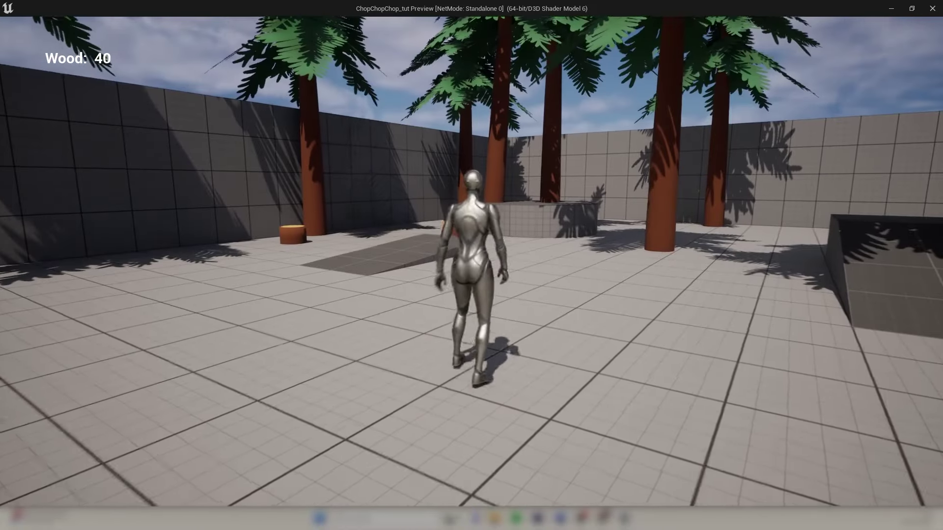
{"action": "key", "text": "e"}
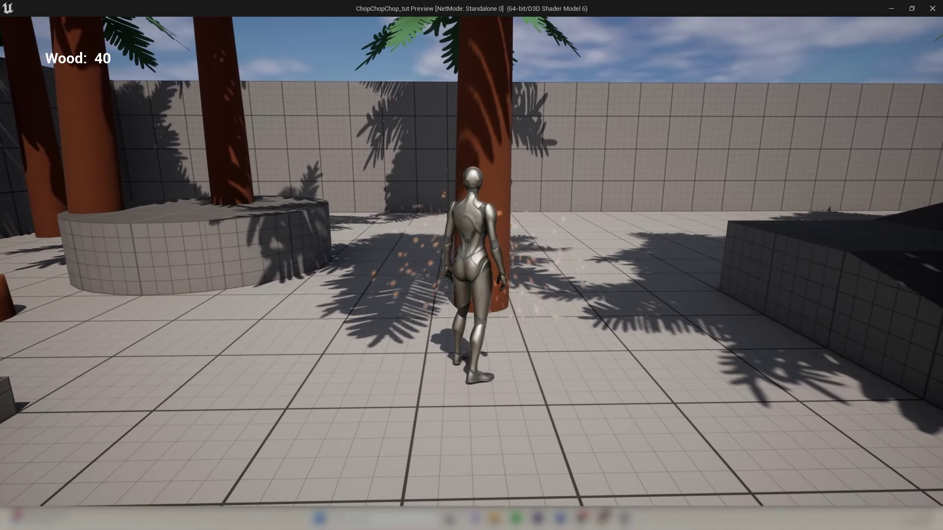
{"action": "key", "text": "Escape"}
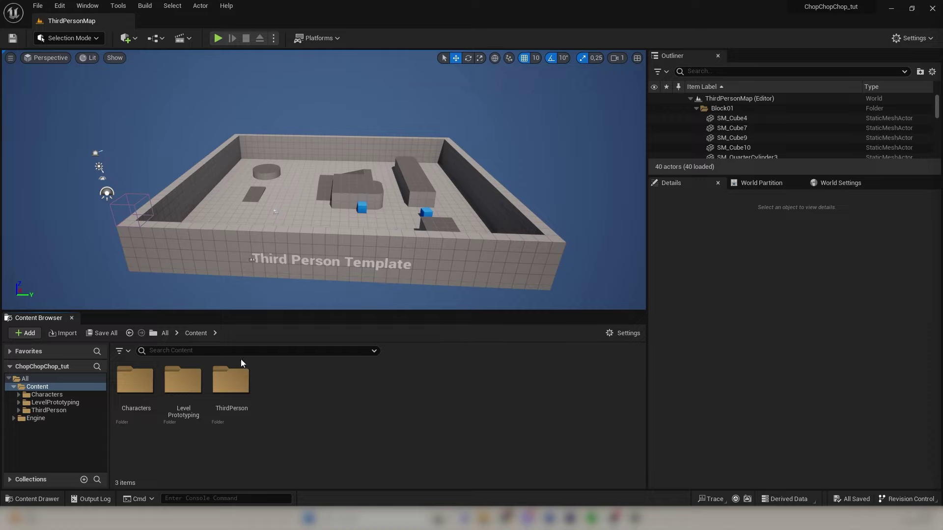
Create a new folder named Foliage in the project's Content folder
{"action": "right_click", "coordinate": [300, 382]}
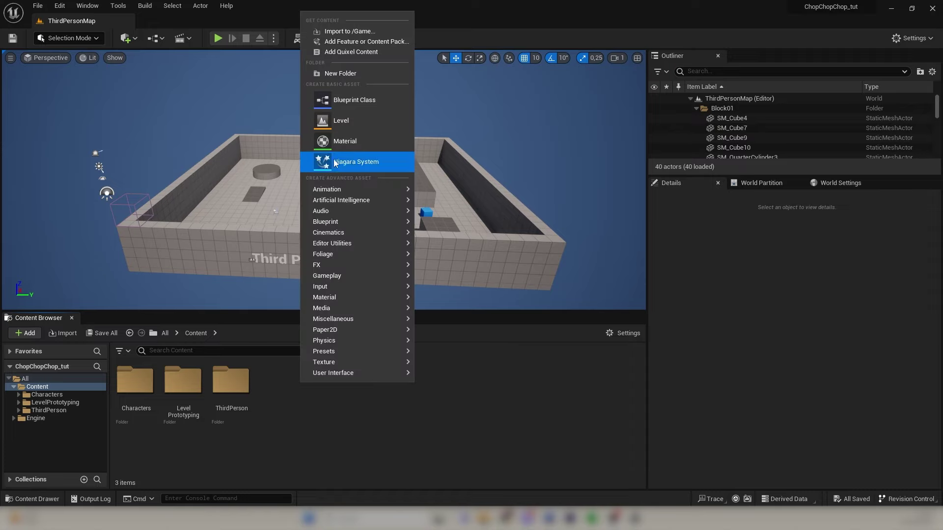
{"action": "left_click", "coordinate": [336, 74]}
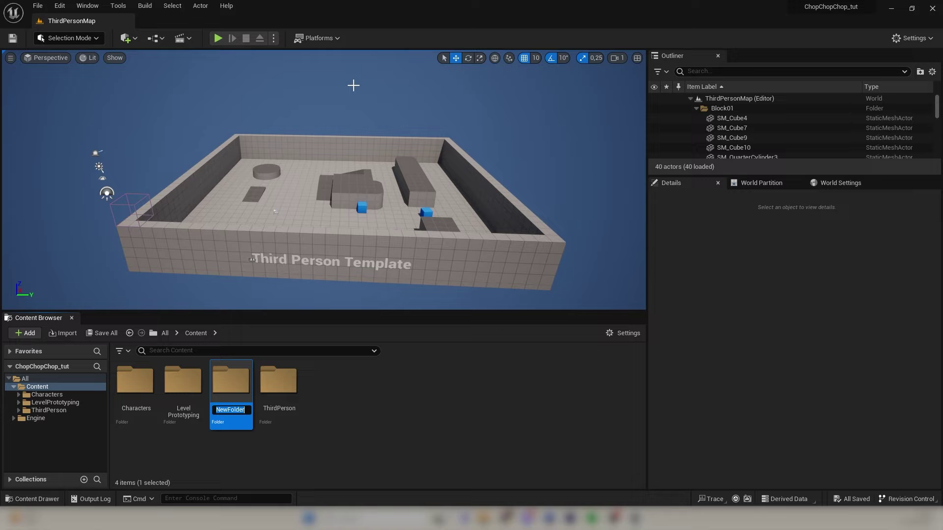
{"action": "type", "text": "Foliage"}
{"action": "key", "text": "Return"}
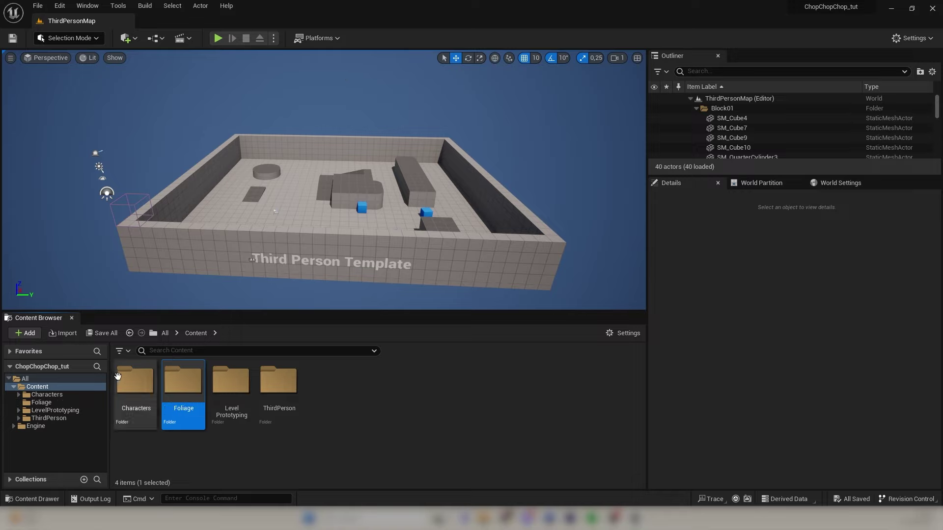
Create a subfolder named Assets inside the Foliage folder and open it
{"action": "double_click", "coordinate": [181, 383]}
{"action": "right_click", "coordinate": [176, 383]}
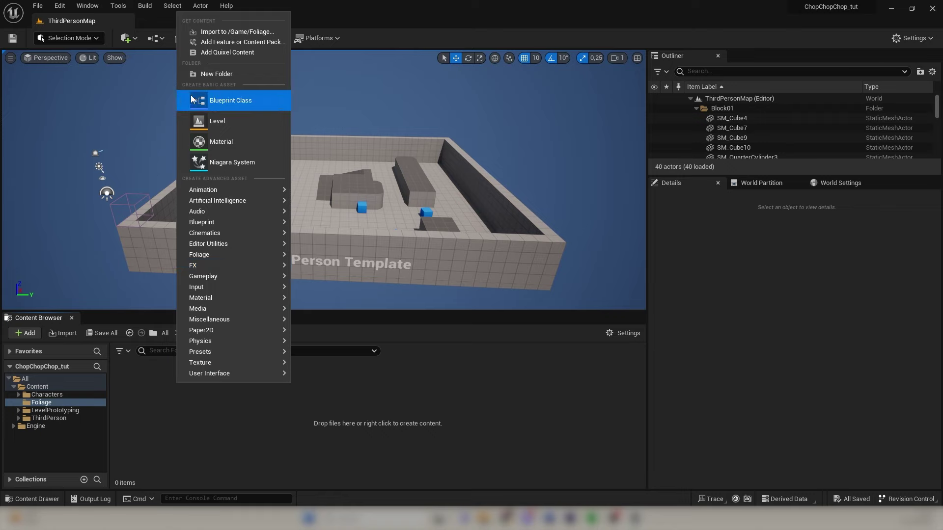
{"action": "left_click", "coordinate": [193, 76]}
{"action": "type", "text": "A"}
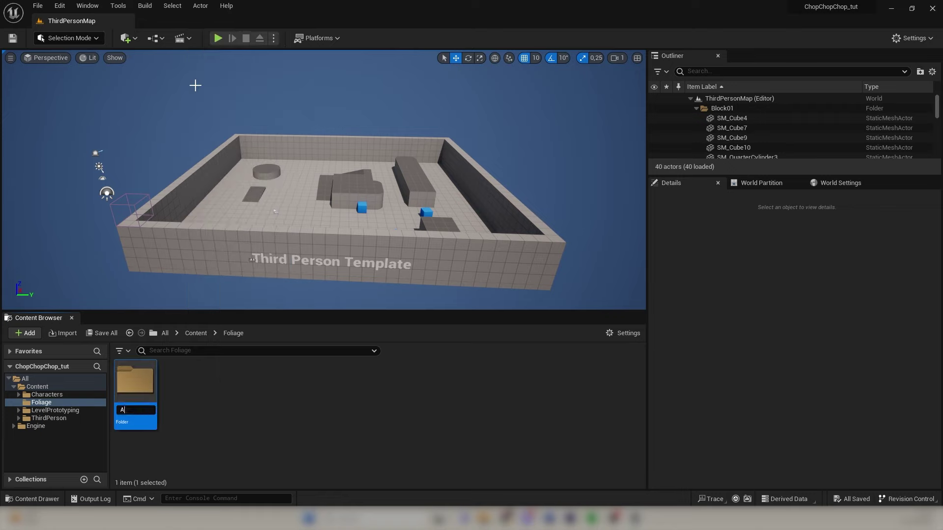
{"action": "type", "text": "ssets"}
{"action": "key", "text": "Return"}
{"action": "double_click", "coordinate": [142, 388]}
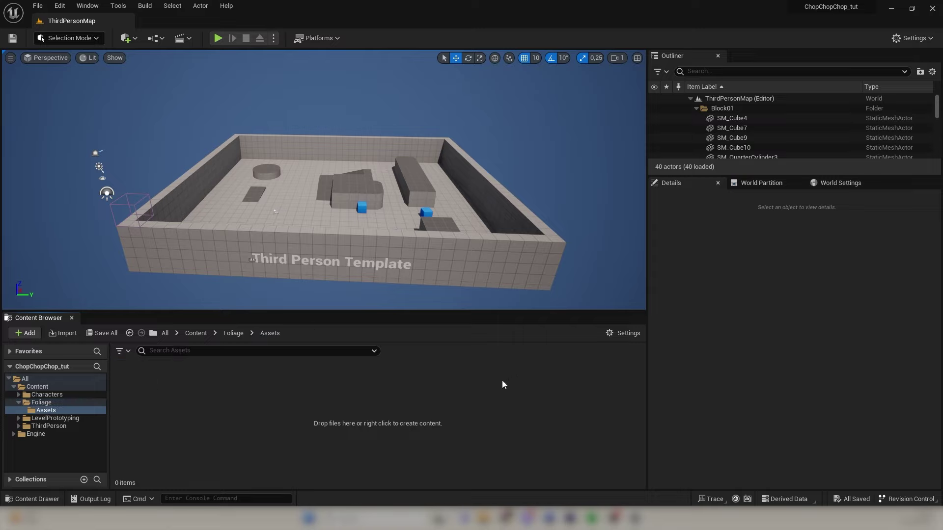
Import Lowpoly_tree_cut.fbx, Lowpoly_tree_full.fbx and wood_pickup.fbx from the low poly tree 1 folder into Assets with the default FBX options
{"action": "left_click", "coordinate": [483, 519]}
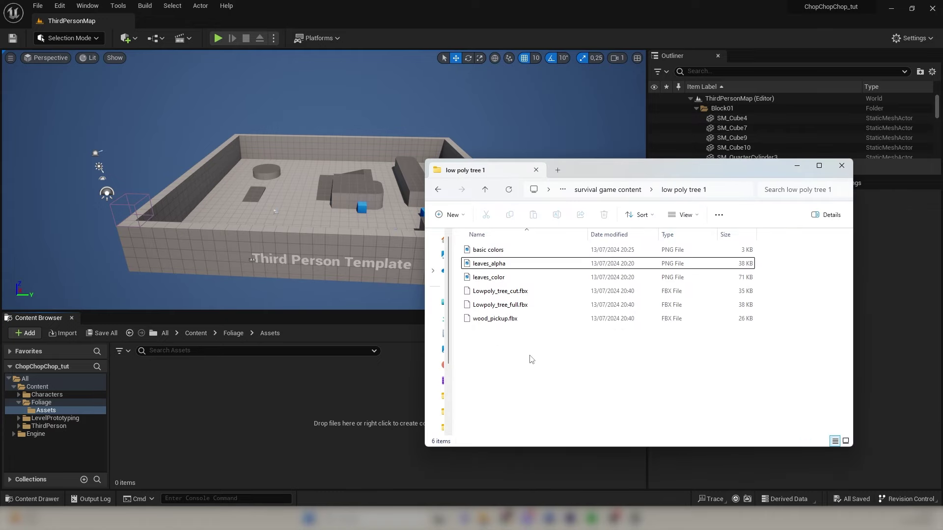
{"action": "left_click_drag", "start_coordinate": [530, 359], "coordinate": [266, 396]}
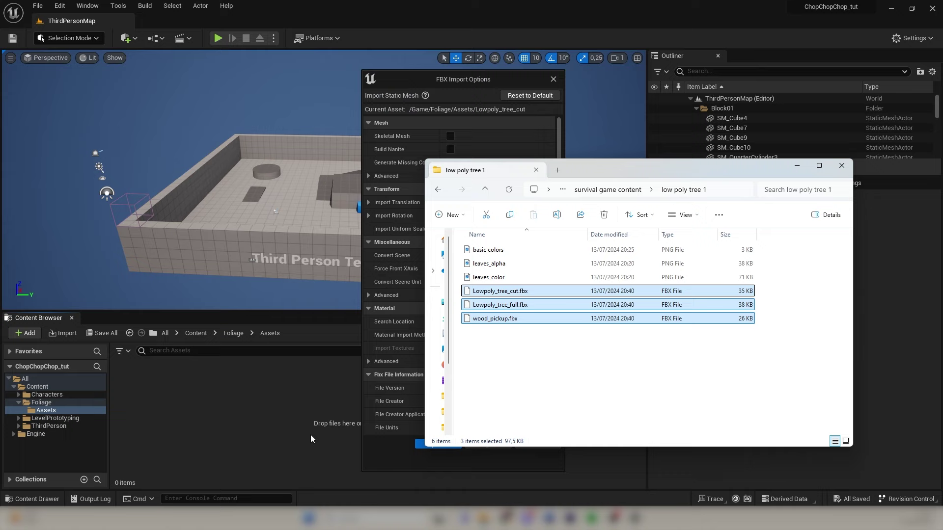
{"action": "left_click", "coordinate": [385, 445]}
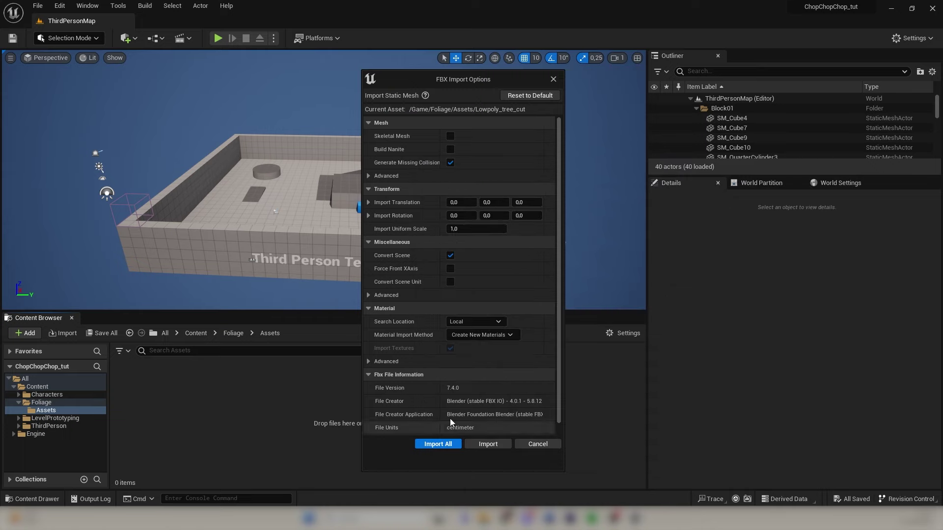
{"action": "left_click", "coordinate": [433, 446]}
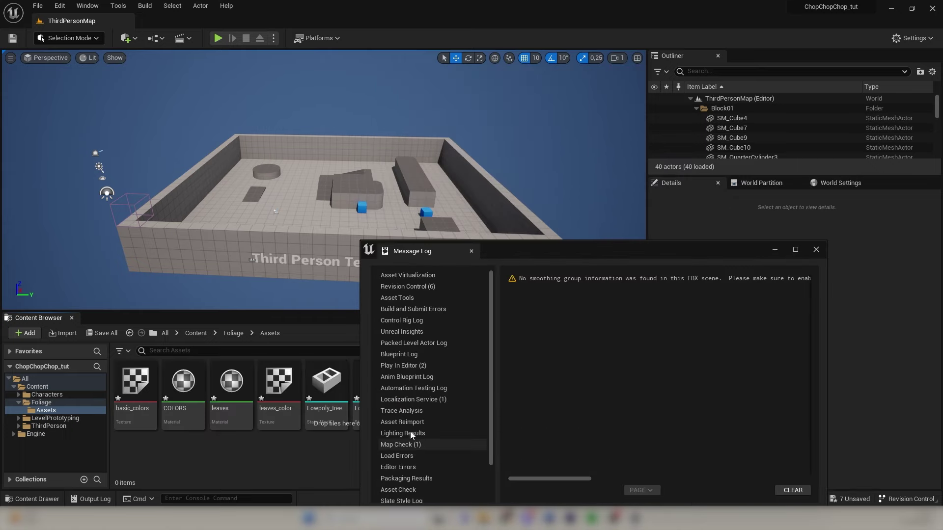
{"action": "left_click", "coordinate": [816, 250]}
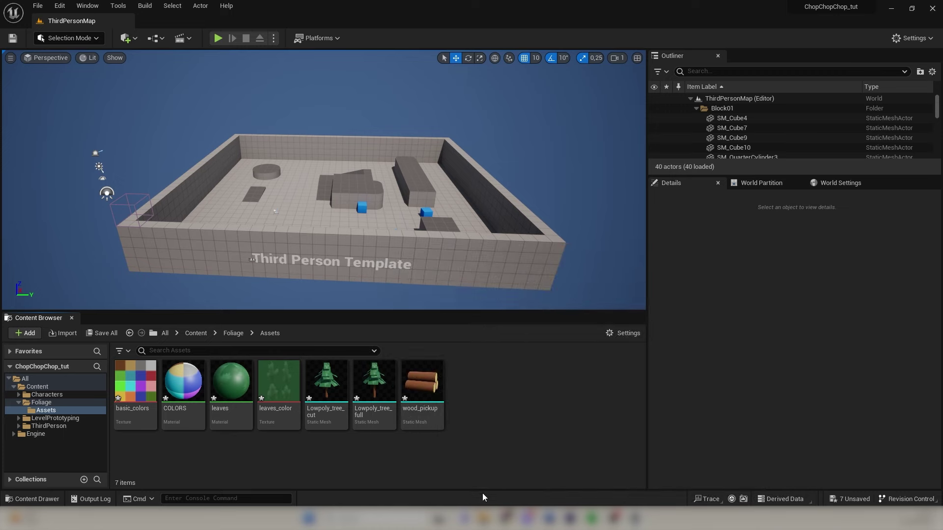
Import the leaves_alpha PNG texture from the low poly tree 1 folder into Assets
{"action": "key", "text": "alt+Tab"}
{"action": "left_click", "coordinate": [498, 290]}
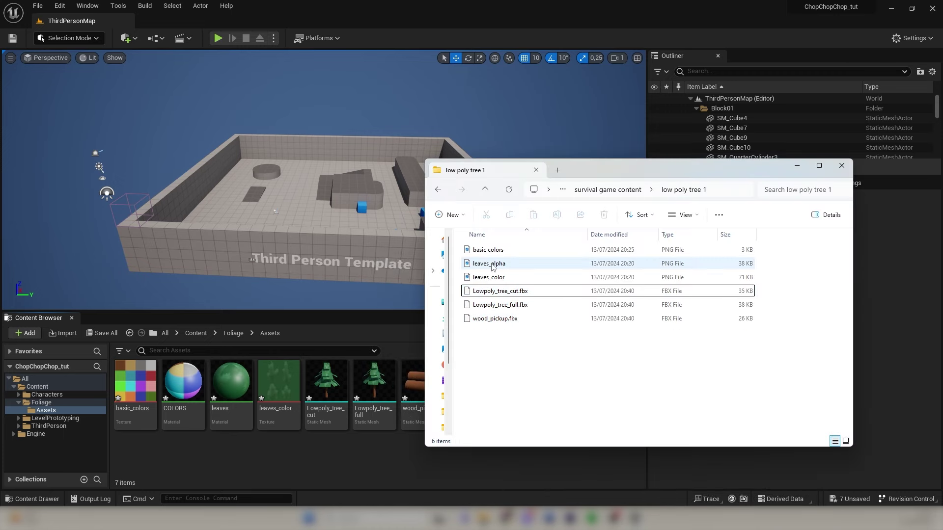
{"action": "left_click", "coordinate": [493, 265]}
{"action": "left_click_drag", "start_coordinate": [494, 265], "coordinate": [278, 451]}
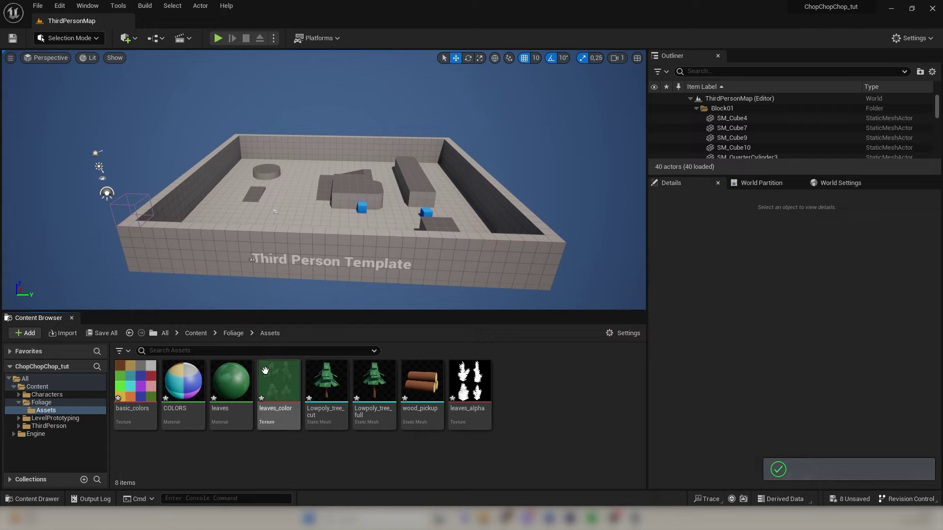
Open the leaves material and move its Texture Sample node farther away from the material output node
{"action": "left_click", "coordinate": [229, 381]}
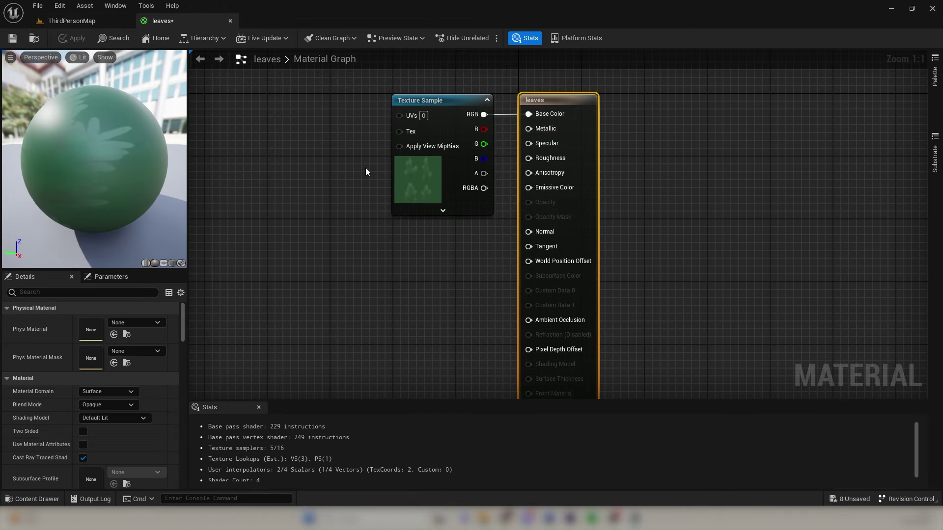
{"action": "right_click_drag", "start_coordinate": [365, 167], "coordinate": [435, 183]}
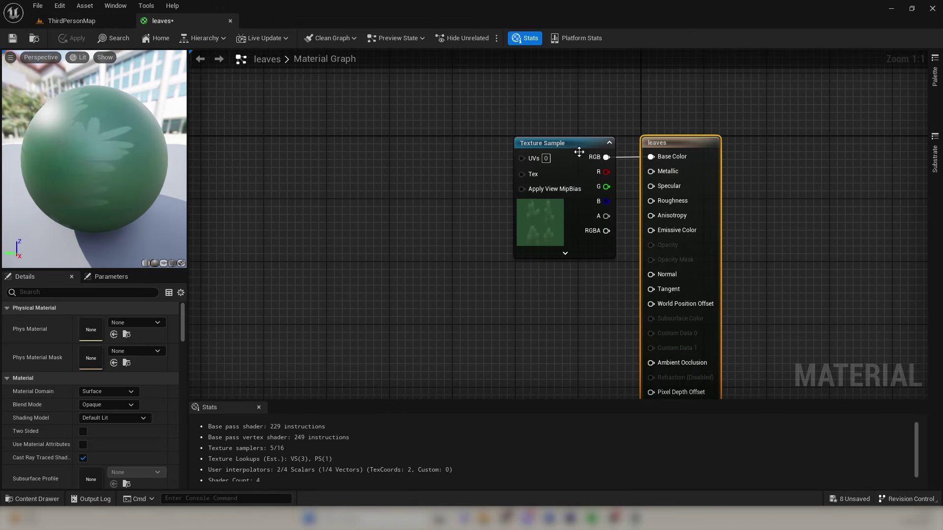
{"action": "left_click_drag", "start_coordinate": [569, 143], "coordinate": [363, 143]}
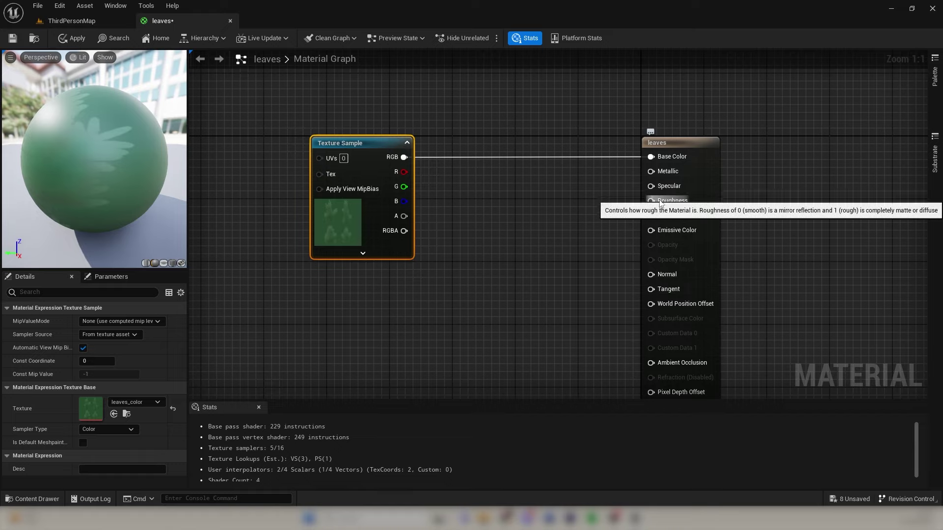
{"action": "right_click", "coordinate": [531, 202]}
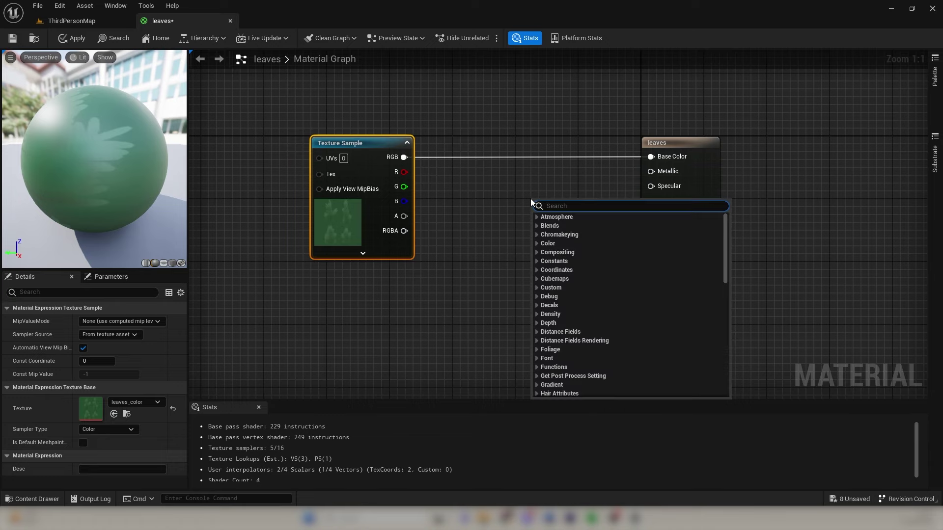
{"action": "type", "text": "const"}
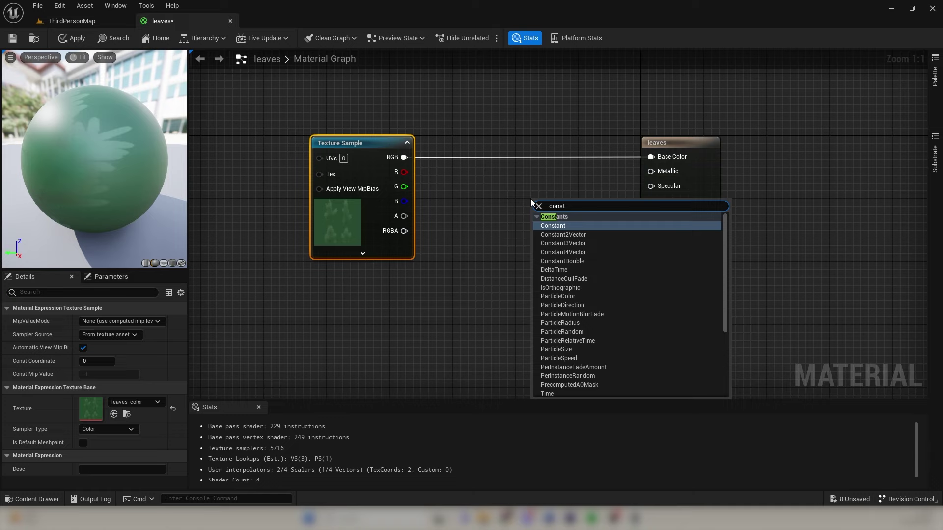
{"action": "key", "text": "BackSpace"}
{"action": "key", "text": "BackSpace"}
{"action": "key", "text": "BackSpace"}
{"action": "key", "text": "BackSpace"}
{"action": "key", "text": "BackSpace"}
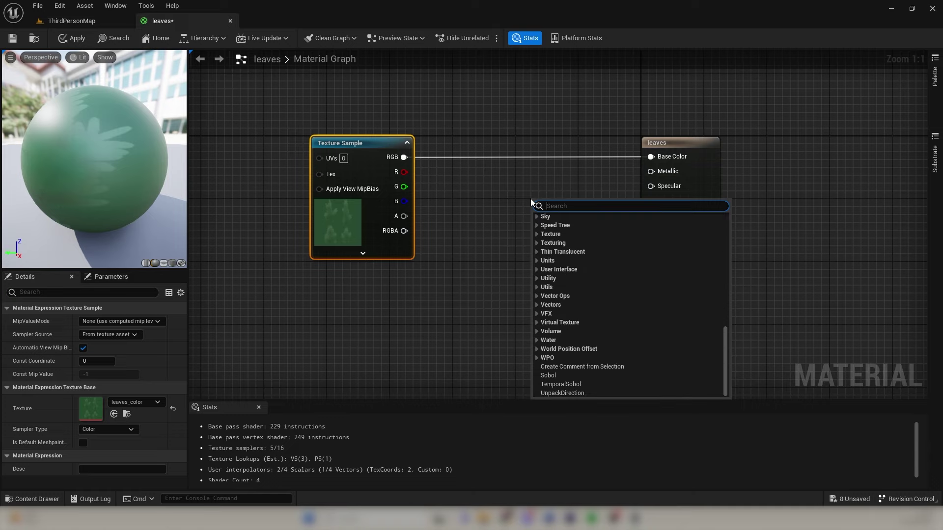
{"action": "left_click", "coordinate": [513, 188]}
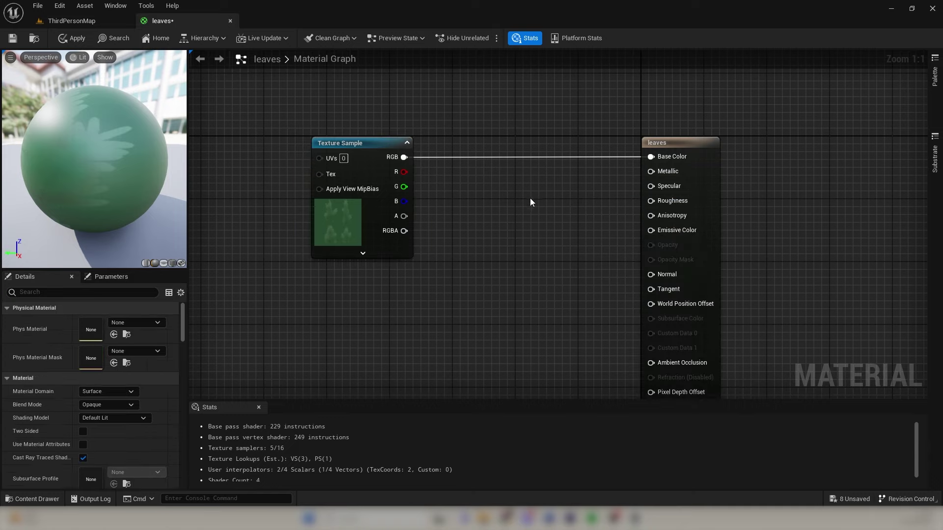
Add a Constant node with value 1 to the leaves material and connect it to Roughness
{"action": "left_click", "coordinate": [532, 193]}
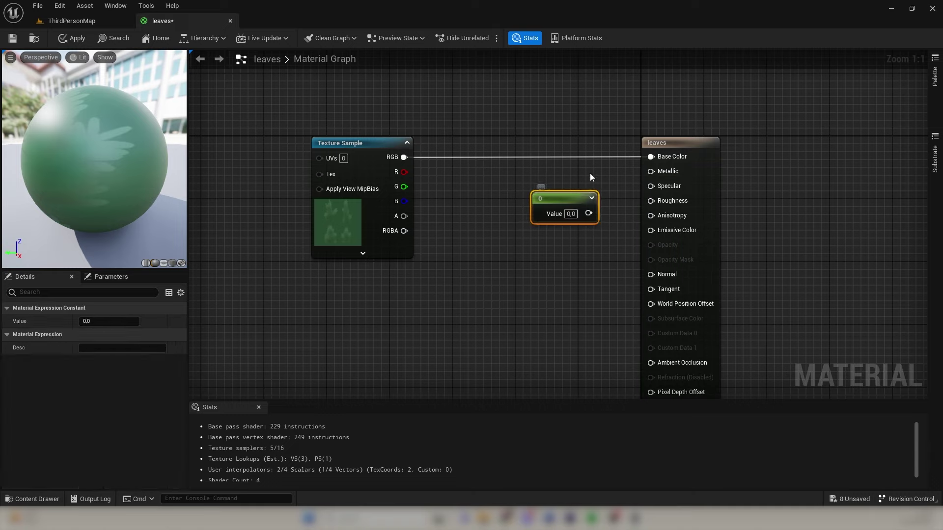
{"action": "left_click_drag", "start_coordinate": [563, 199], "coordinate": [531, 199]}
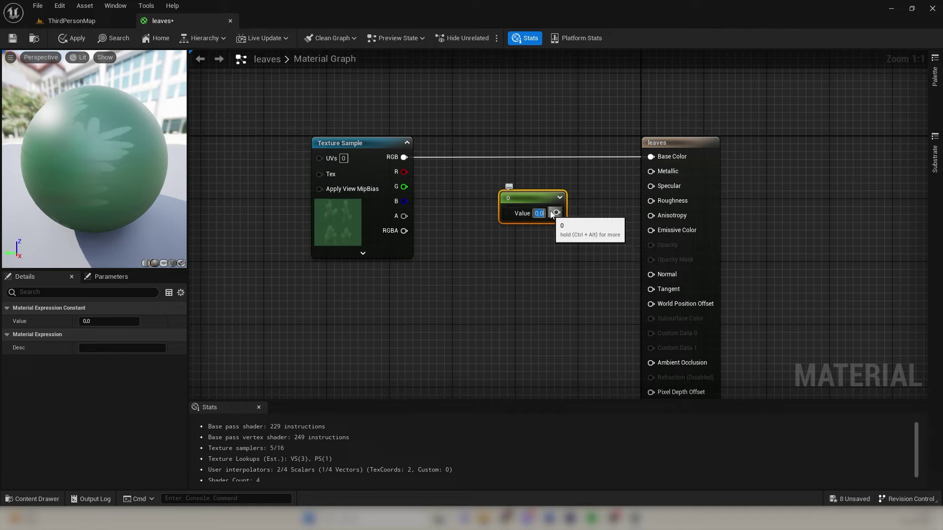
{"action": "type", "text": "1"}
{"action": "left_click_drag", "start_coordinate": [557, 213], "coordinate": [651, 201]}
Add the leaves_alpha texture to the leaves material graph and connect its RGB output to Opacity Mask
{"action": "right_click_drag", "start_coordinate": [602, 232], "coordinate": [620, 190]}
{"action": "left_click_drag", "start_coordinate": [183, 20], "coordinate": [249, 172]}
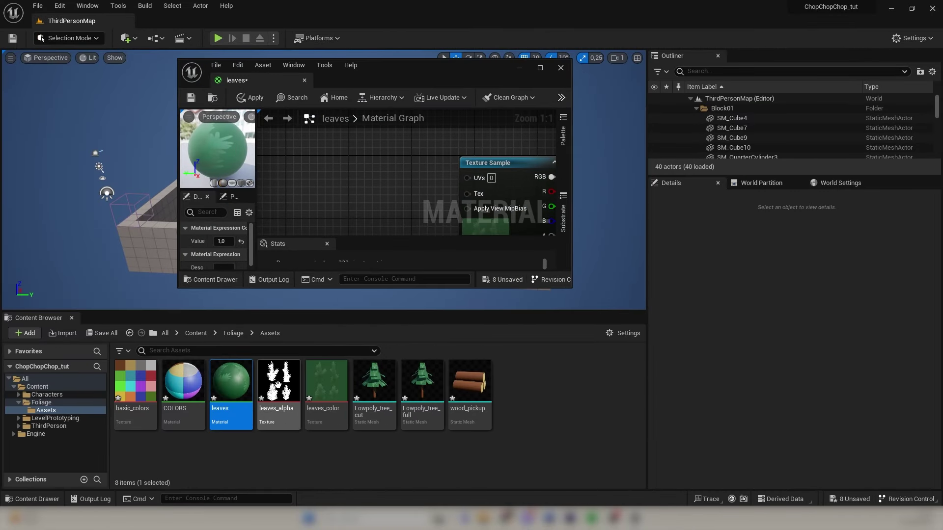
{"action": "left_click_drag", "start_coordinate": [278, 381], "coordinate": [365, 202]}
{"action": "left_click", "coordinate": [540, 67]}
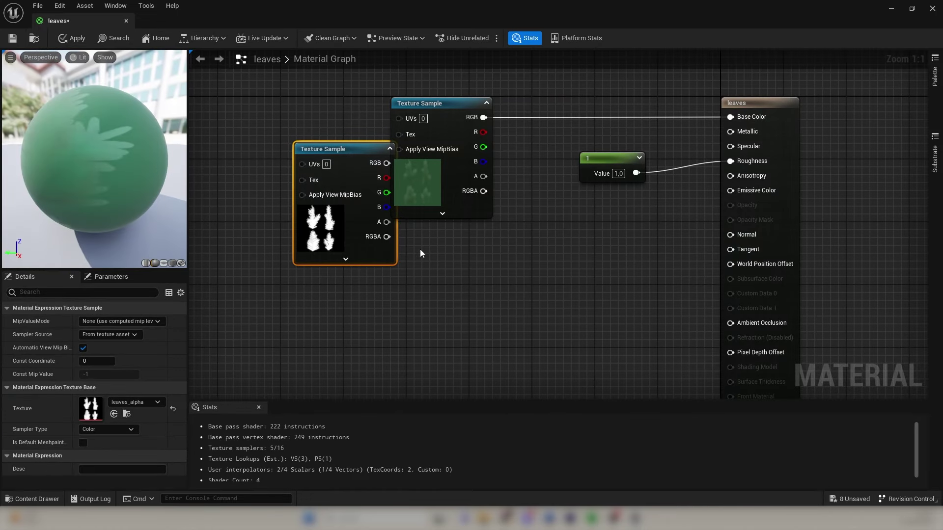
{"action": "left_click_drag", "start_coordinate": [339, 164], "coordinate": [732, 220]}
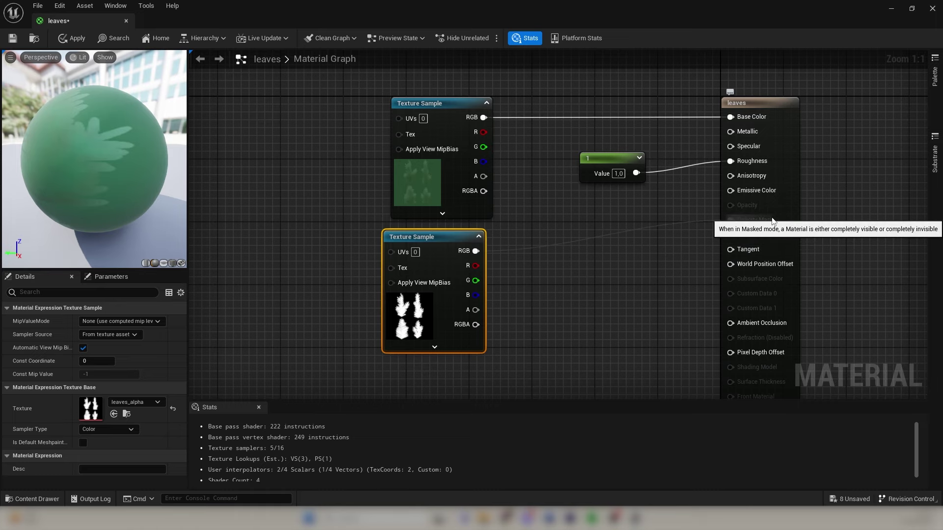
Set the leaves material's Blend Mode to Masked and enable Two Sided
{"action": "left_click", "coordinate": [765, 100]}
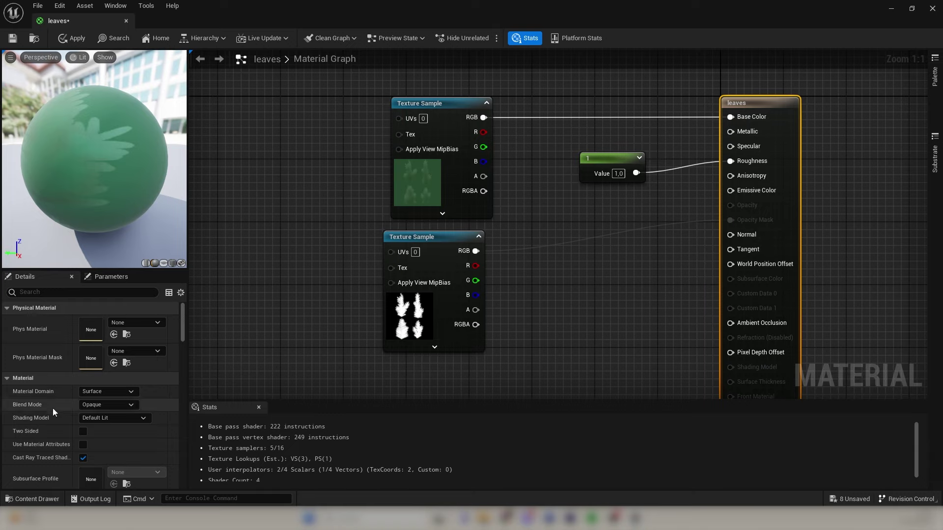
{"action": "left_click", "coordinate": [101, 405]}
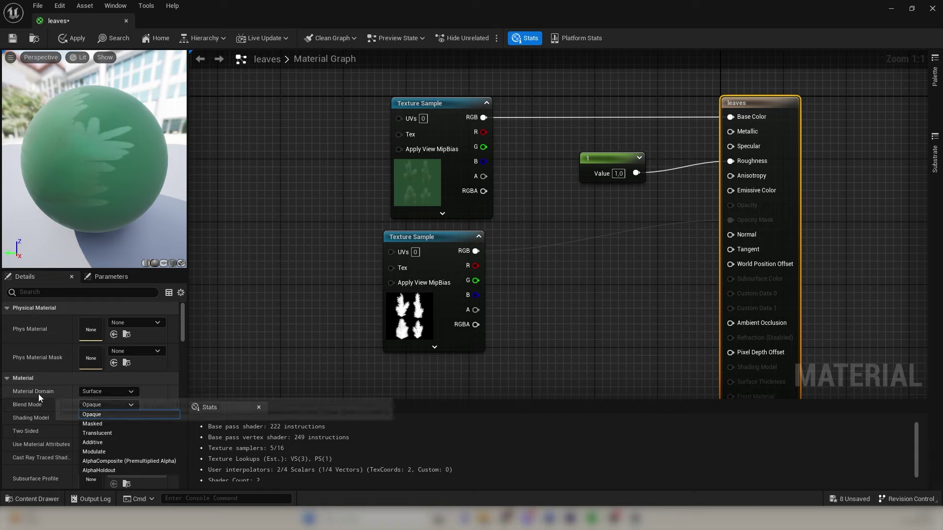
{"action": "left_click", "coordinate": [95, 424]}
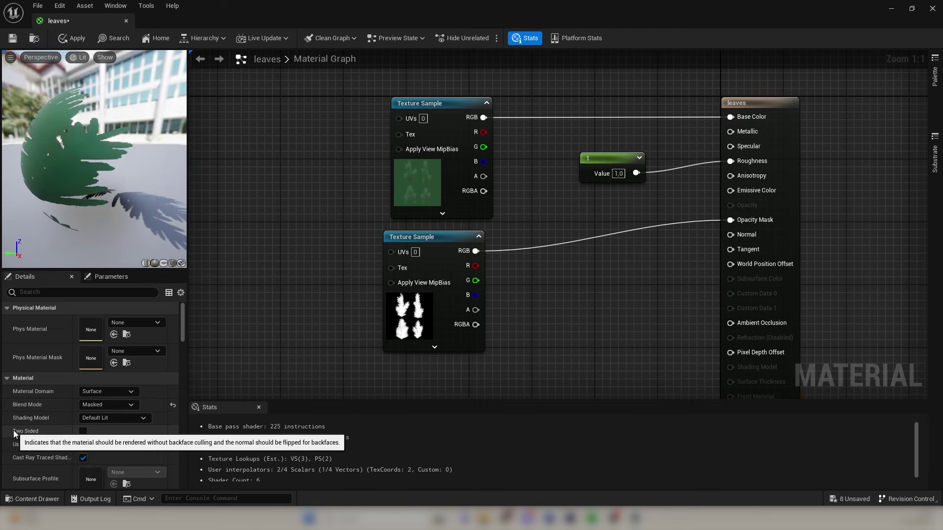
{"action": "left_click", "coordinate": [83, 431]}
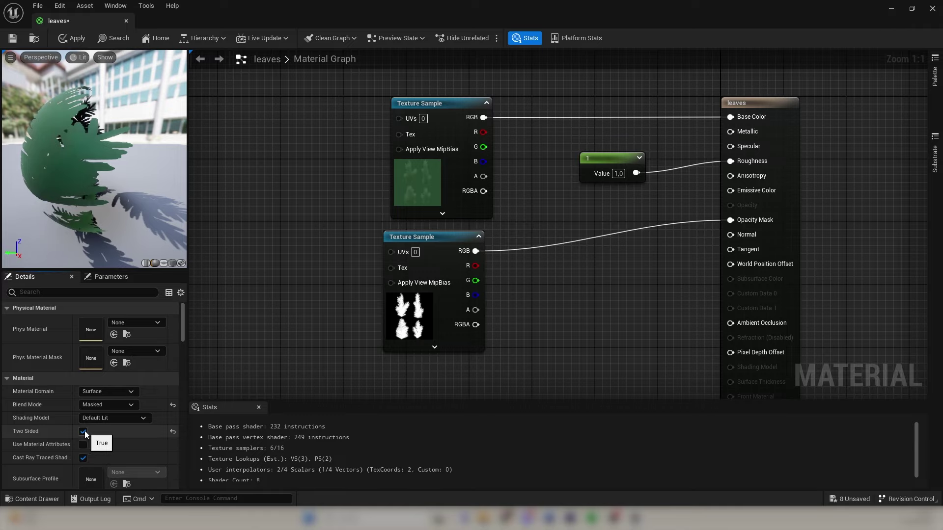
Add a SimpleGrassWind node to the leaves material graph below the leaves_alpha Texture Sample
{"action": "left_click_drag", "start_coordinate": [74, 159], "coordinate": [168, 217]}
{"action": "right_click_drag", "start_coordinate": [595, 339], "coordinate": [529, 268]}
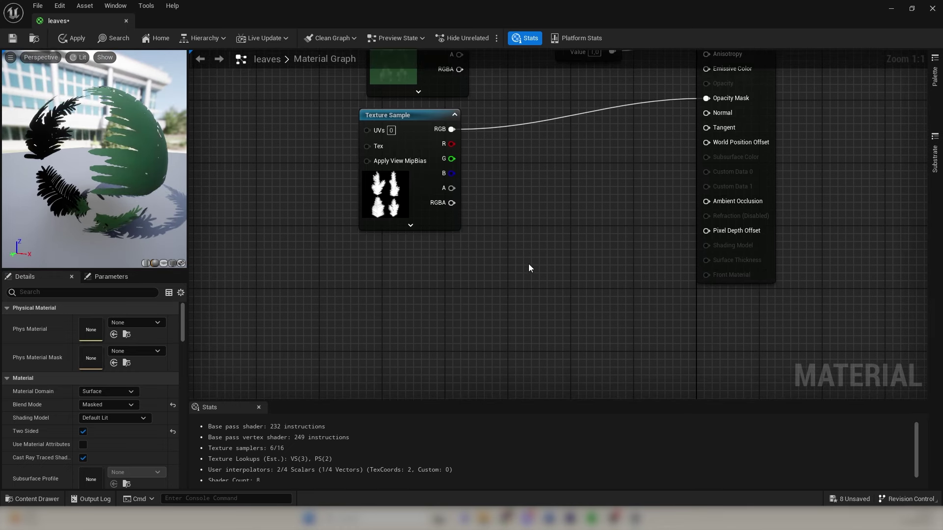
{"action": "right_click", "coordinate": [471, 280]}
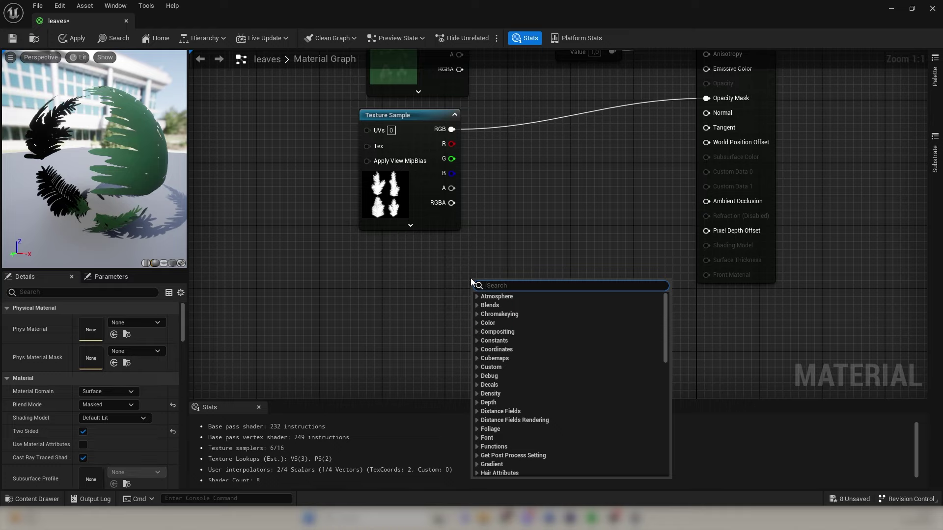
{"action": "type", "text": "simple"}
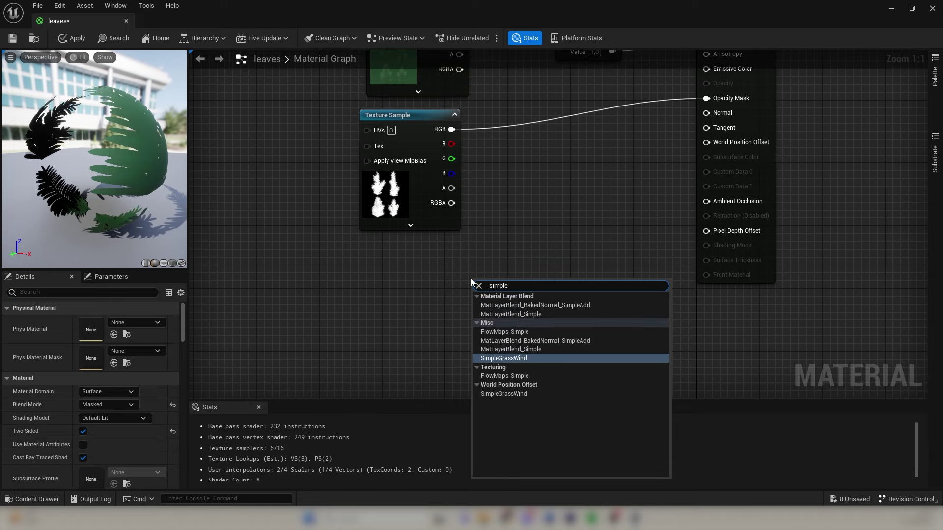
{"action": "type", "text": "gras"}
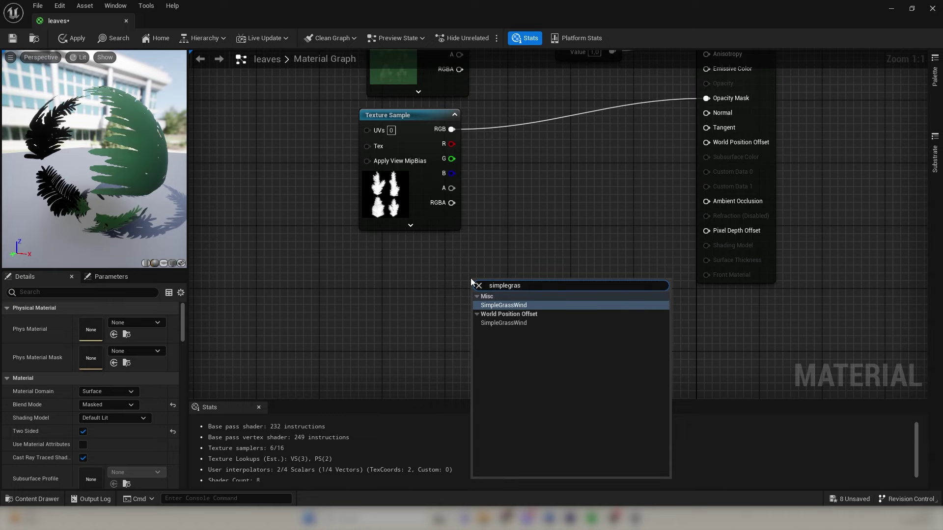
{"action": "left_click", "coordinate": [493, 306]}
{"action": "right_click", "coordinate": [493, 307]}
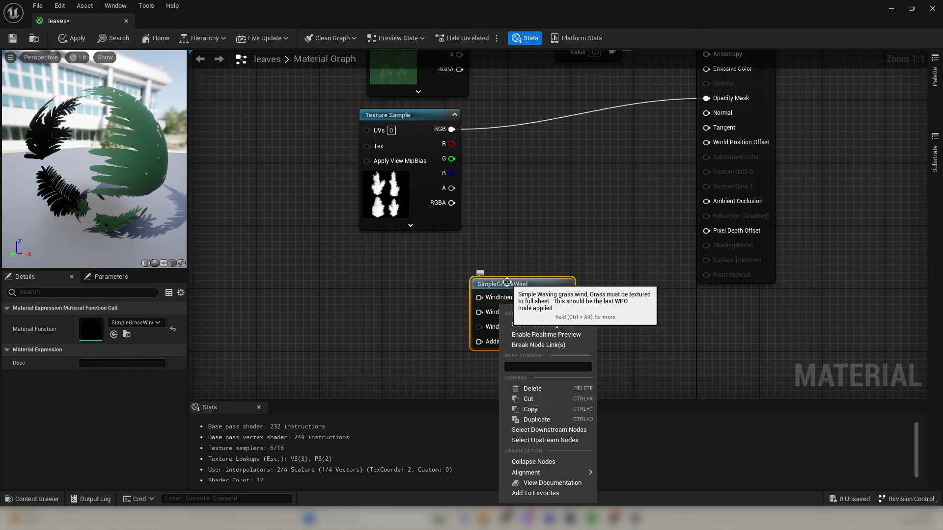
{"action": "left_click", "coordinate": [459, 280]}
Connect the SimpleGrassWind Result output to the material's World Position Offset
{"action": "right_click_drag", "start_coordinate": [465, 261], "coordinate": [634, 229]}
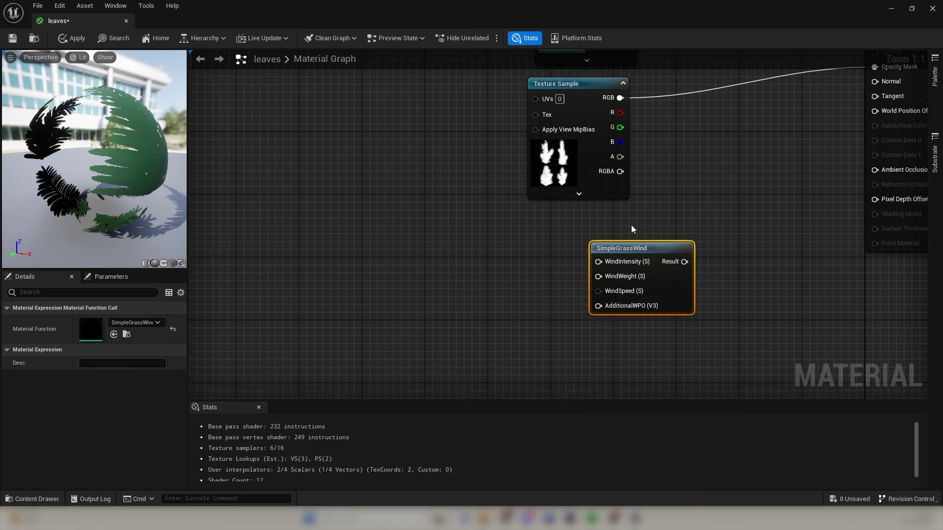
{"action": "right_click_drag", "start_coordinate": [818, 304], "coordinate": [563, 268]}
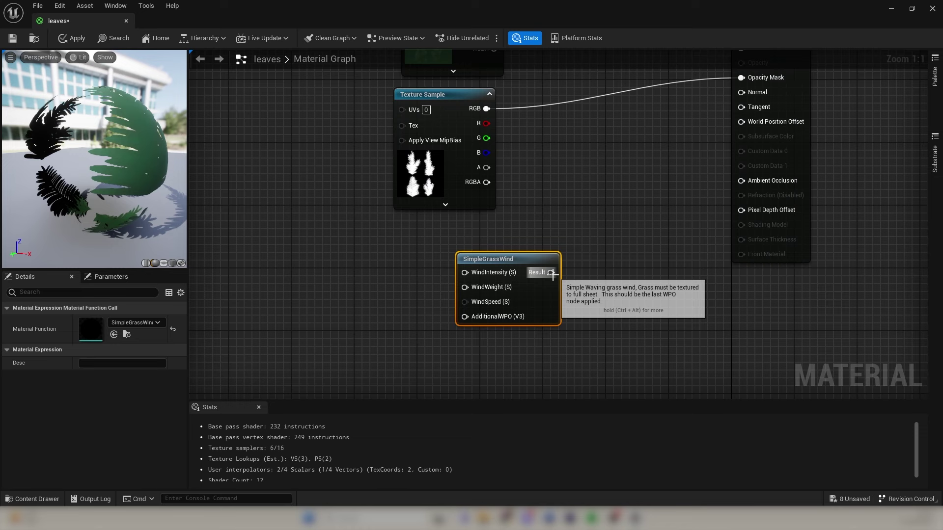
{"action": "left_click_drag", "start_coordinate": [551, 273], "coordinate": [759, 122]}
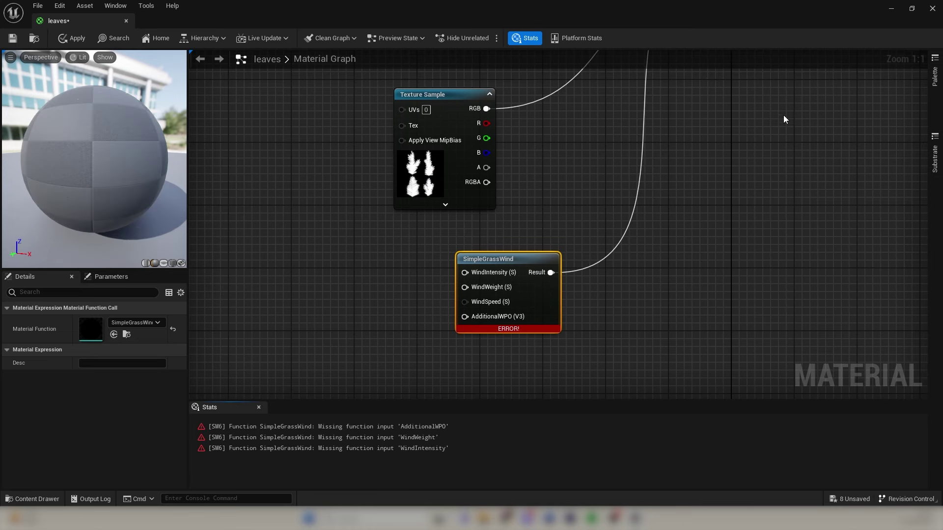
{"action": "right_click_drag", "start_coordinate": [566, 220], "coordinate": [591, 294]}
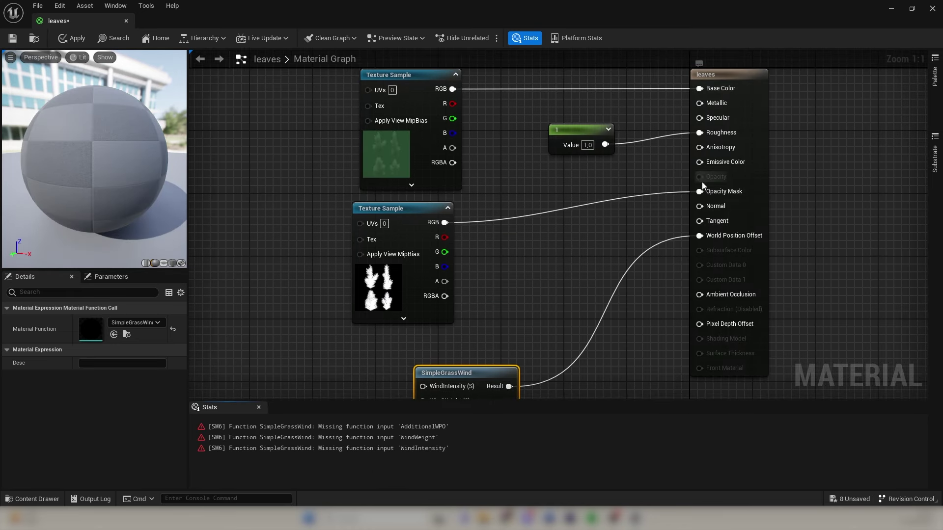
Add four Constant nodes and connect them to SimpleGrassWind's WindIntensity, WindWeight, WindSpeed and AdditionalWPO inputs
{"action": "right_click_drag", "start_coordinate": [505, 290], "coordinate": [715, 150]}
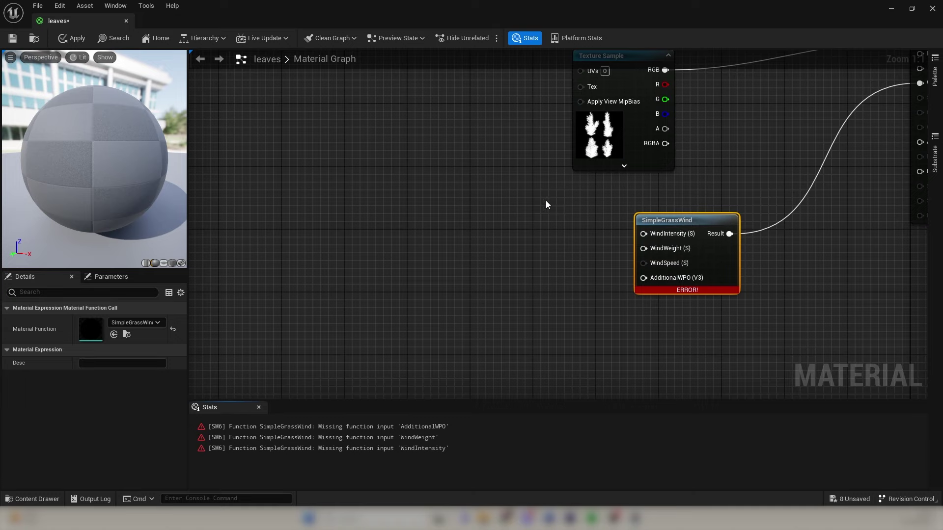
{"action": "left_click", "coordinate": [520, 189]}
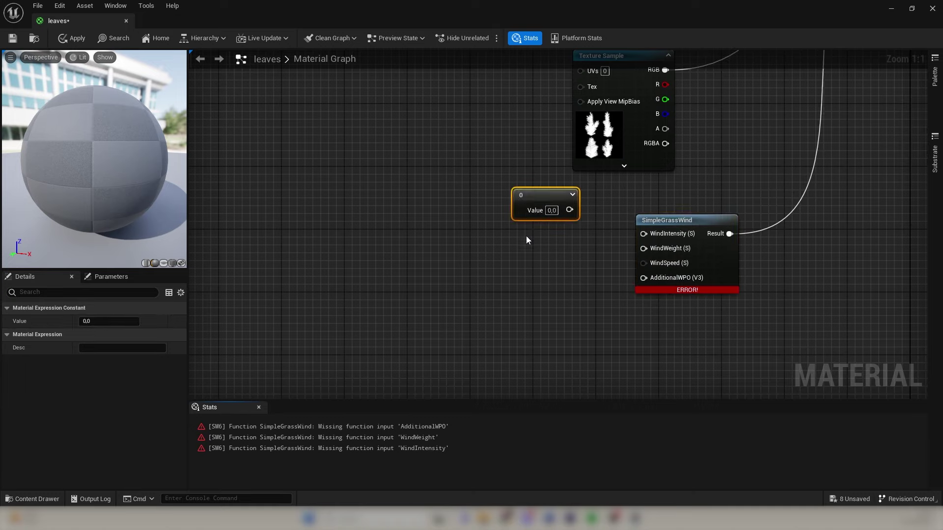
{"action": "left_click", "coordinate": [520, 275]}
{"action": "left_click", "coordinate": [518, 317]}
{"action": "left_click_drag", "start_coordinate": [569, 210], "coordinate": [644, 234]}
{"action": "left_click_drag", "start_coordinate": [569, 249], "coordinate": [644, 249]}
{"action": "left_click_drag", "start_coordinate": [576, 297], "coordinate": [643, 263]}
{"action": "left_click_drag", "start_coordinate": [568, 341], "coordinate": [649, 280]}
Set the SimpleGrassWind constants to 0.2 for WindIntensity, 1 for WindWeight and 0.3 for WindSpeed
{"action": "left_click", "coordinate": [551, 210]}
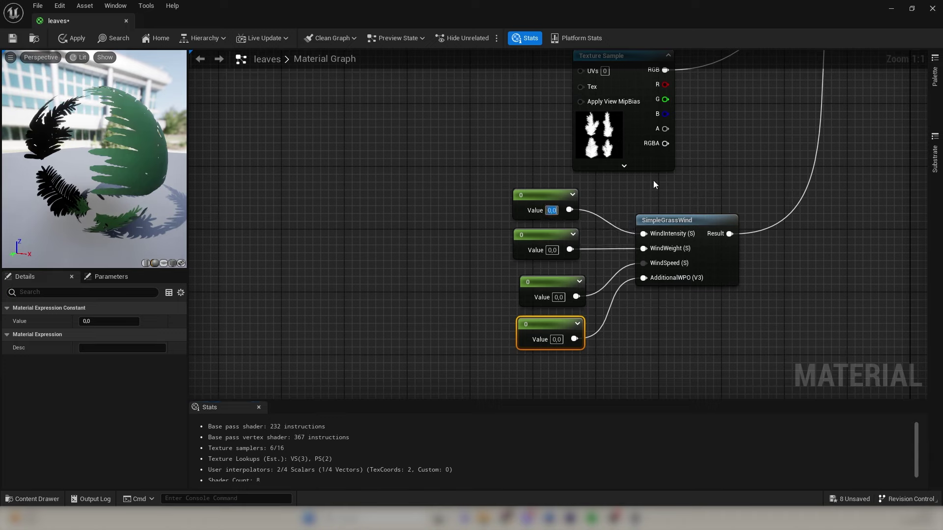
{"action": "type", "text": "0.2"}
{"action": "left_click", "coordinate": [552, 250]}
{"action": "type", "text": "1"}
{"action": "left_click", "coordinate": [560, 297]}
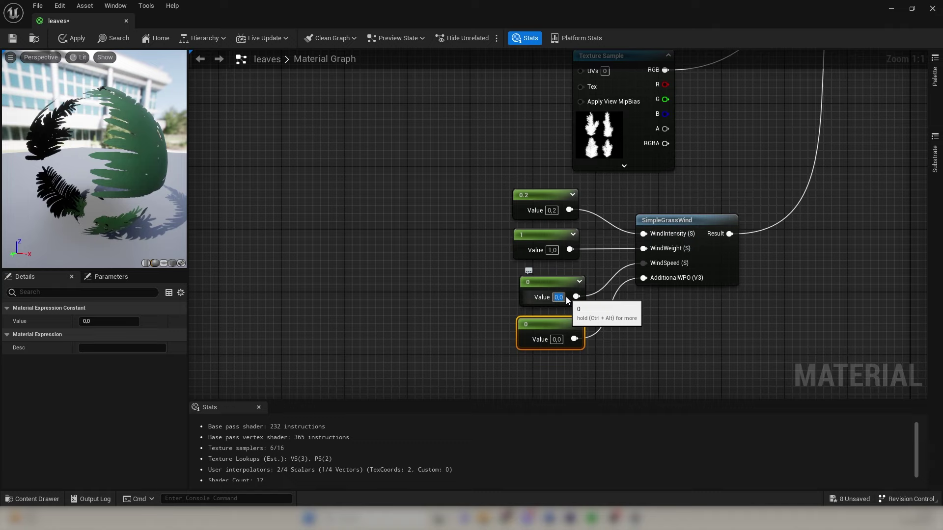
{"action": "type", "text": "0.3"}
{"action": "left_click", "coordinate": [557, 339]}
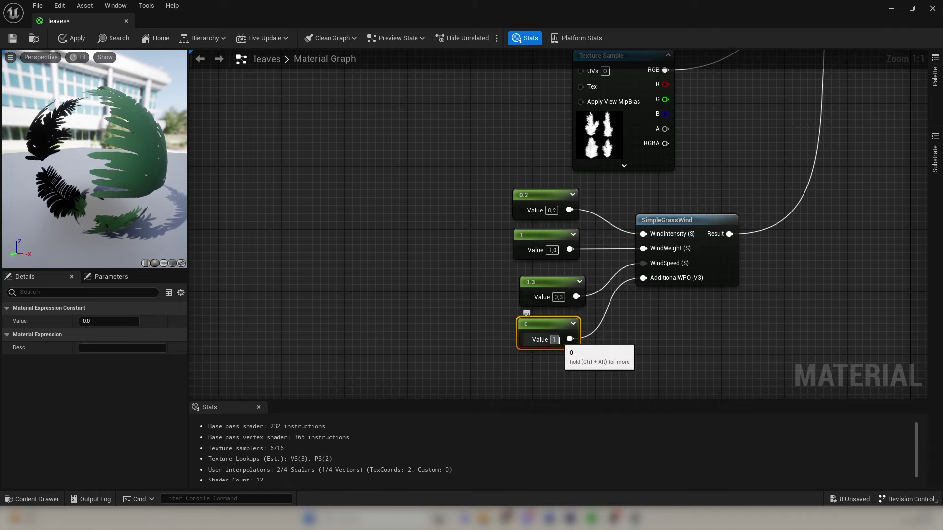
{"action": "left_click", "coordinate": [617, 340]}
Apply the leaves material changes, save the material and close its editor
{"action": "right_click_drag", "start_coordinate": [627, 240], "coordinate": [445, 341]}
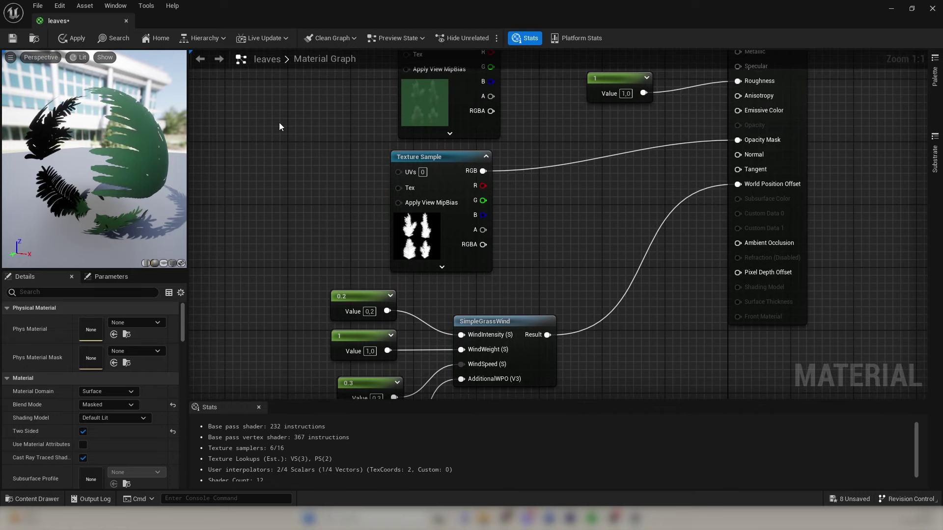
{"action": "left_click", "coordinate": [71, 39]}
{"action": "left_click", "coordinate": [13, 38]}
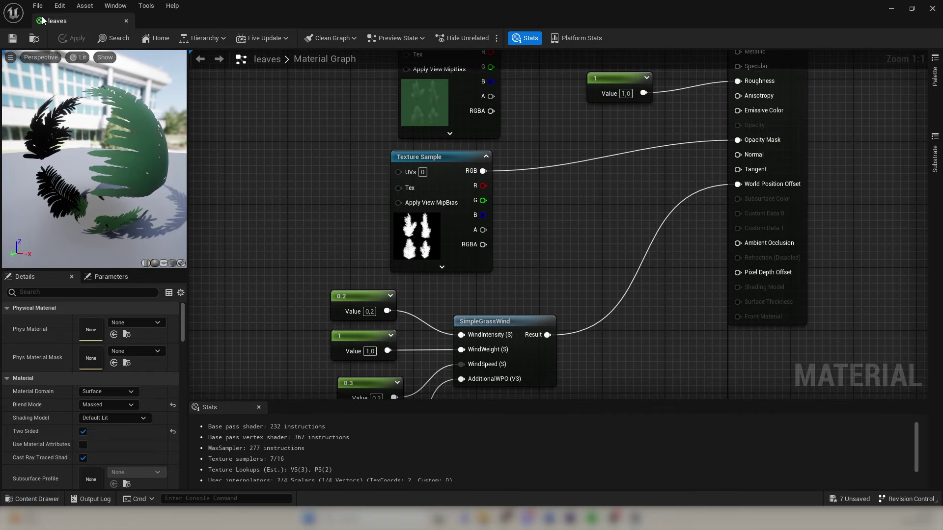
{"action": "left_click", "coordinate": [126, 21]}
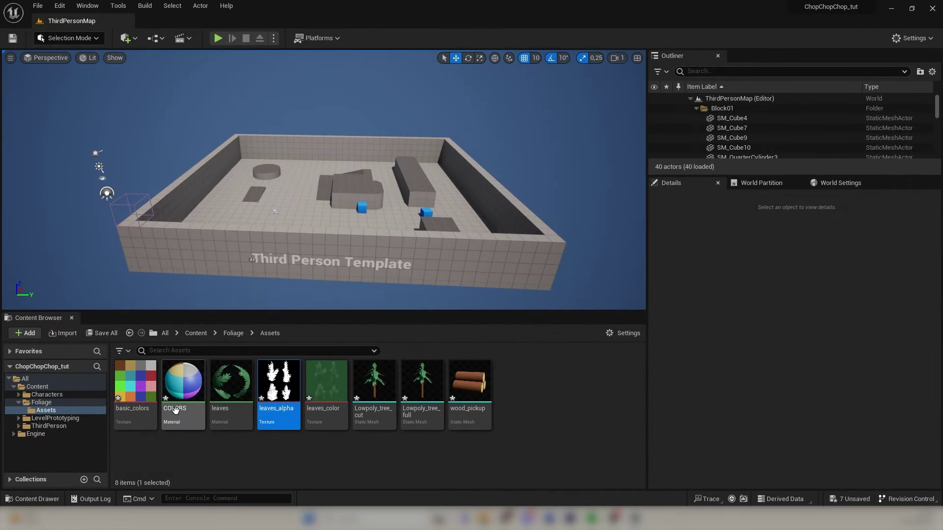
Open the COLORS material and move its Texture Sample node farther away from the material output node
{"action": "double_click", "coordinate": [182, 381]}
{"action": "right_click_drag", "start_coordinate": [470, 255], "coordinate": [518, 311]}
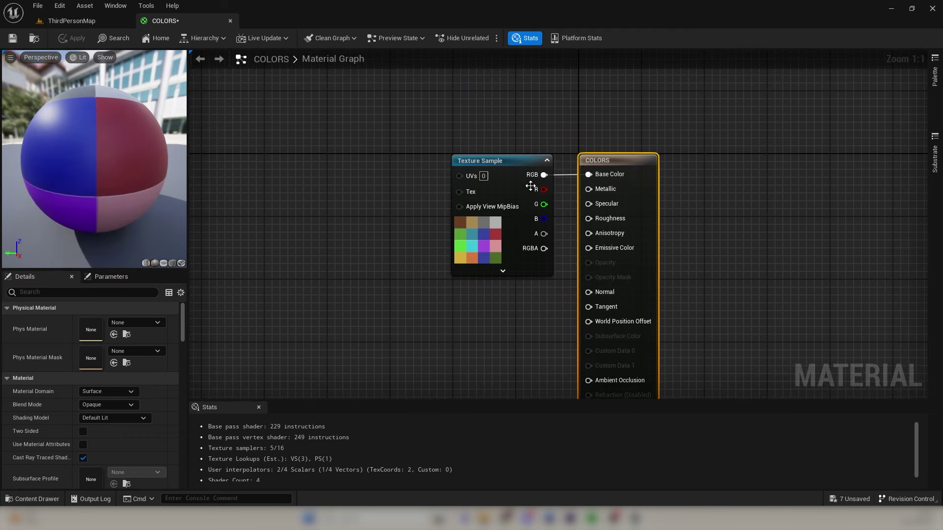
{"action": "left_click_drag", "start_coordinate": [493, 161], "coordinate": [351, 160]}
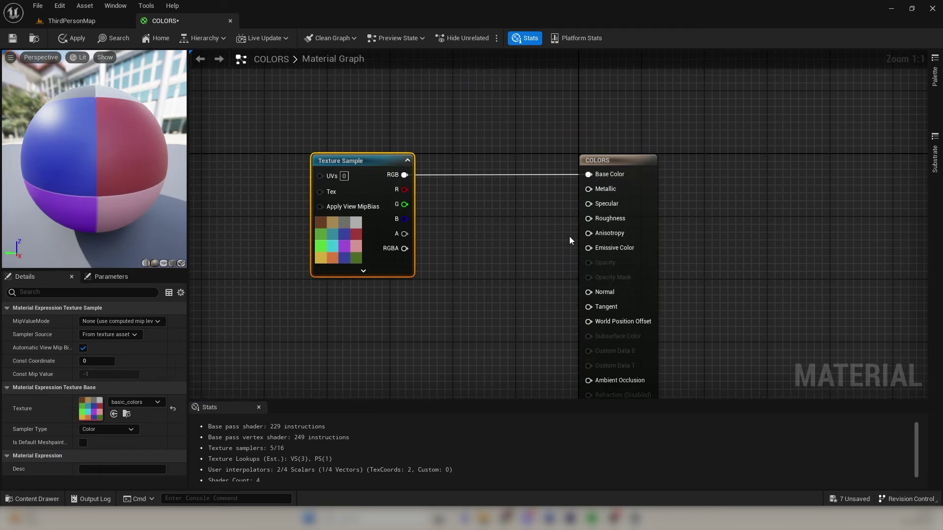
Add a Constant node with value 1 to the COLORS material and connect it to Roughness
{"action": "left_click", "coordinate": [499, 207]}
{"action": "left_click", "coordinate": [539, 229]}
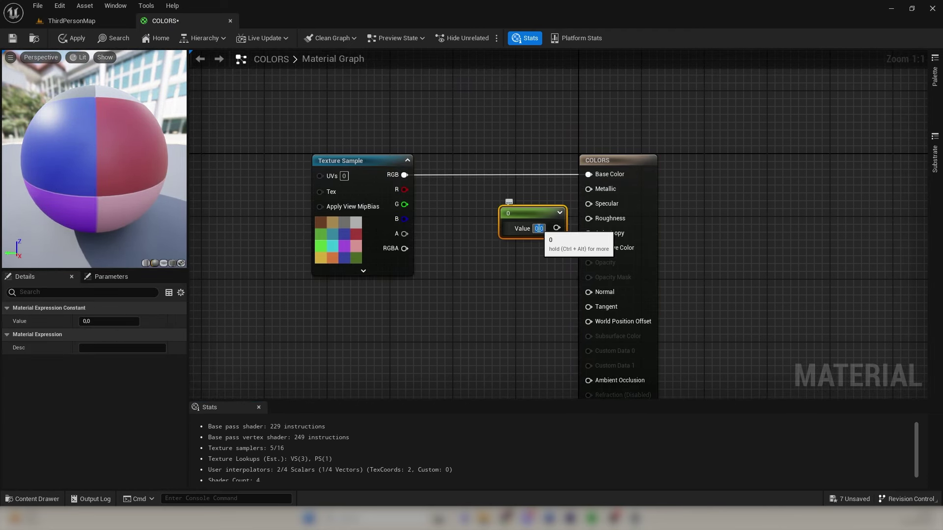
{"action": "type", "text": "1"}
{"action": "key", "text": "Return"}
{"action": "left_click_drag", "start_coordinate": [534, 211], "coordinate": [591, 221]}
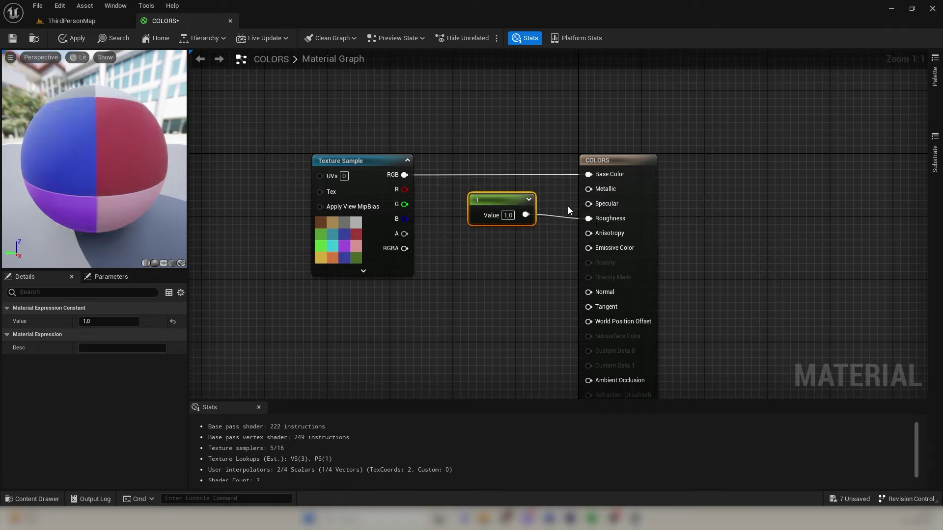
Save the COLORS material, close its editor and clear the asset selection
{"action": "left_click", "coordinate": [18, 39]}
{"action": "left_click", "coordinate": [230, 21]}
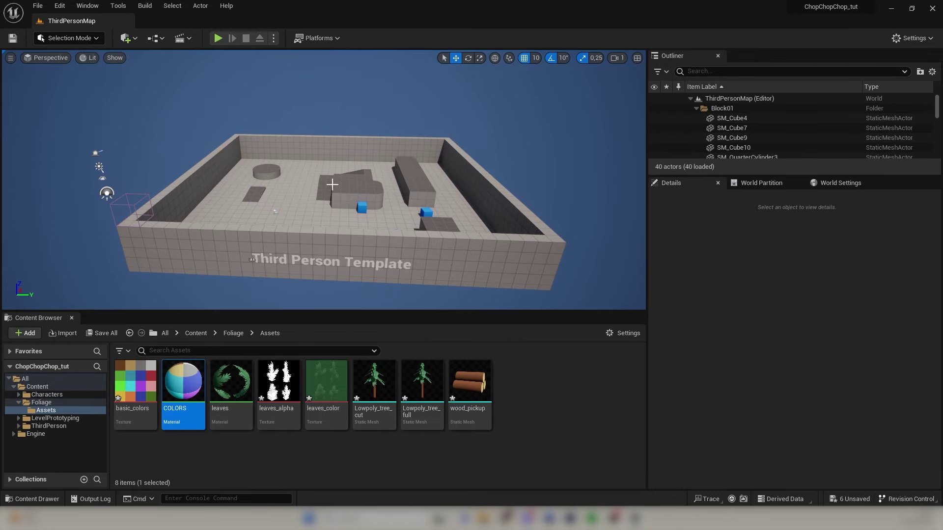
{"action": "key", "text": "Escape"}
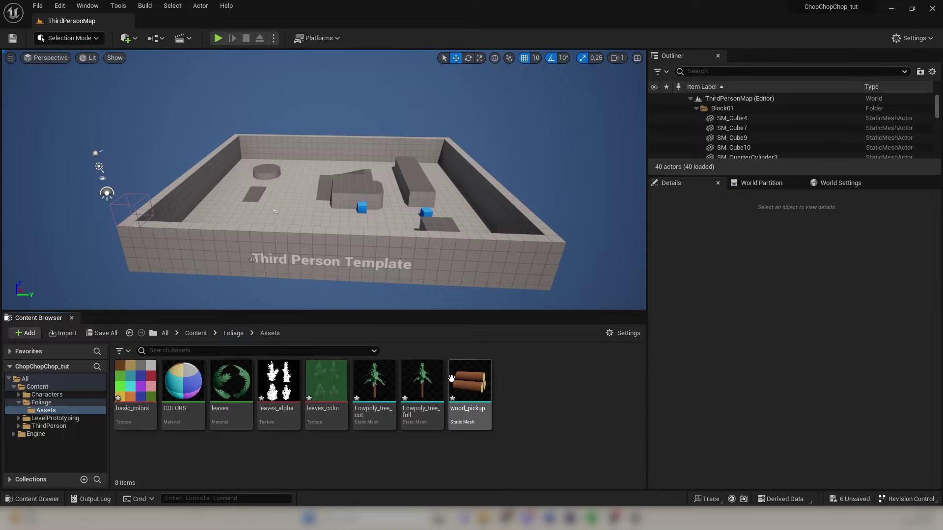
Open the Lowpoly_tree_full static mesh and bring the whole tree into view
{"action": "left_click", "coordinate": [423, 387]}
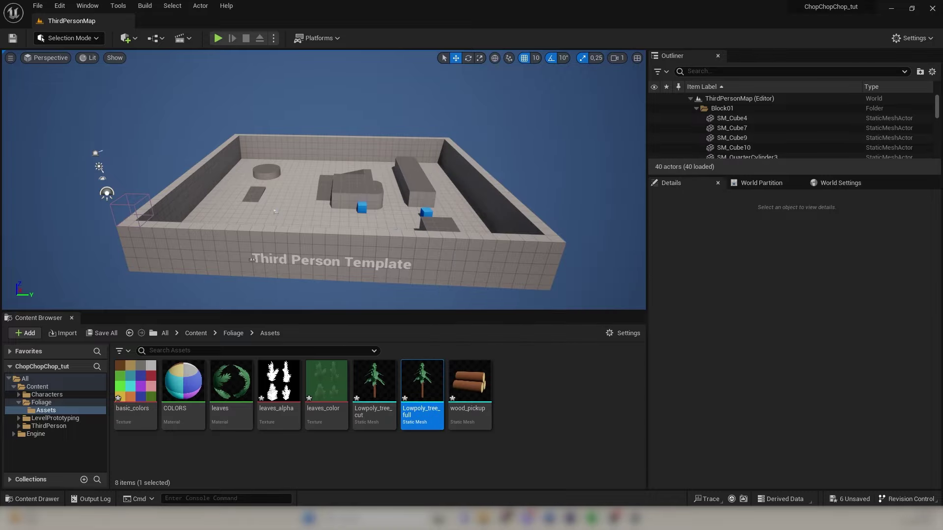
{"action": "double_click", "coordinate": [423, 388]}
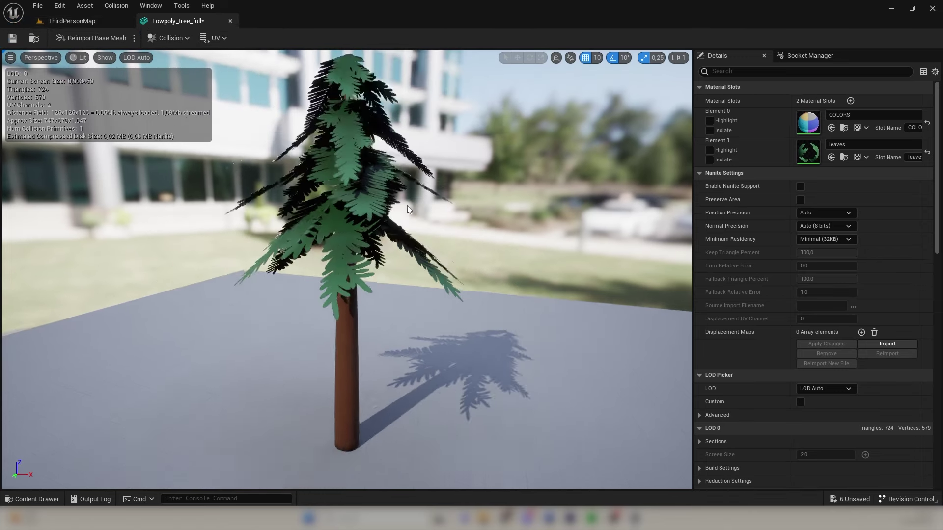
{"action": "scroll", "coordinate": [408, 205], "scroll_direction": "down", "scroll_amount": 4}
{"action": "left_click_drag", "start_coordinate": [366, 224], "coordinate": [340, 225]}
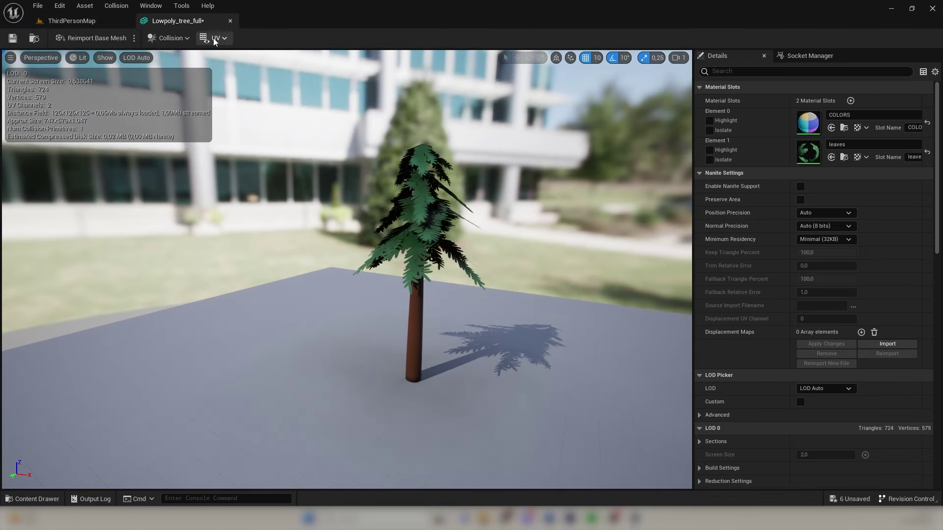
Remove the existing collision from the Lowpoly_tree_full mesh and add a capsule simplified collision
{"action": "left_click", "coordinate": [186, 39]}
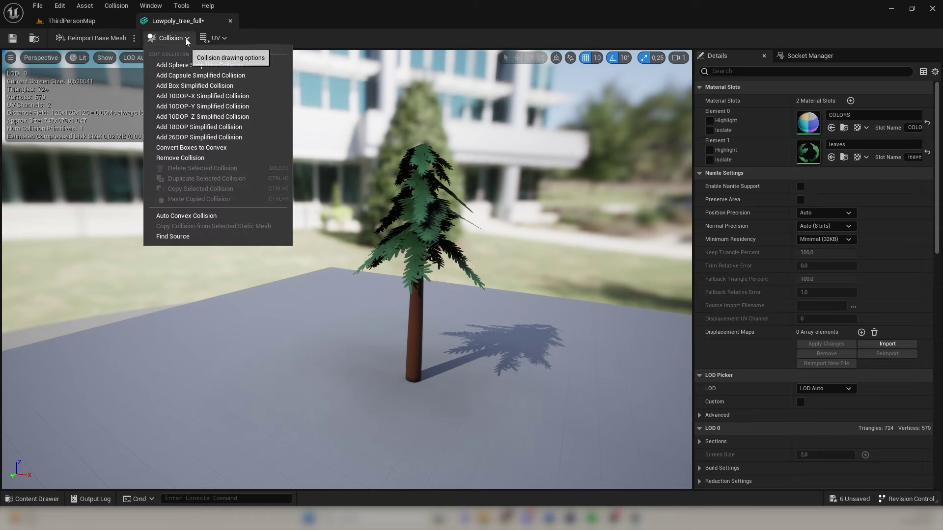
{"action": "left_click", "coordinate": [185, 158]}
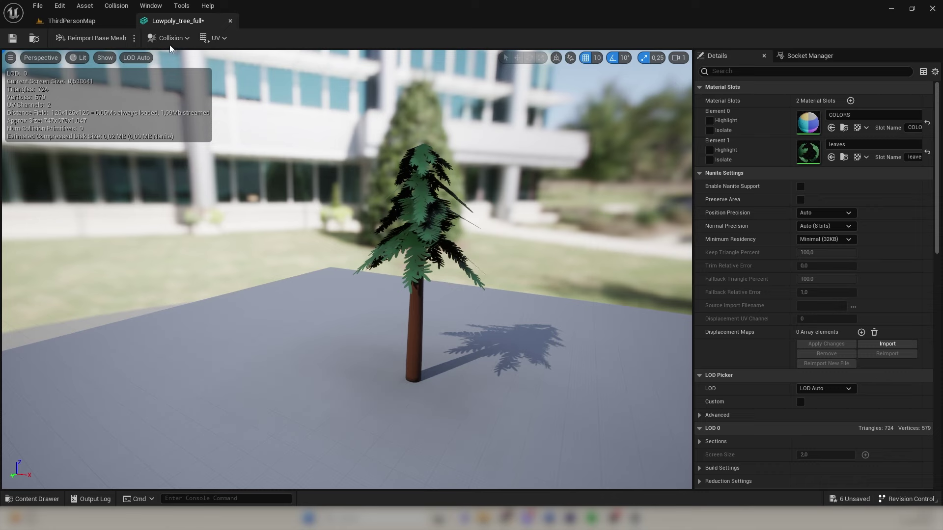
{"action": "left_click", "coordinate": [157, 37]}
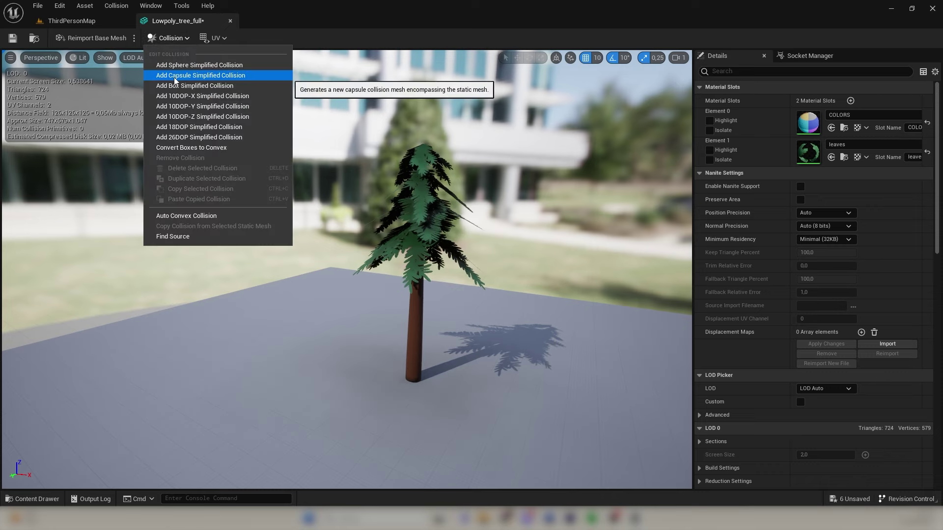
{"action": "left_click", "coordinate": [192, 75]}
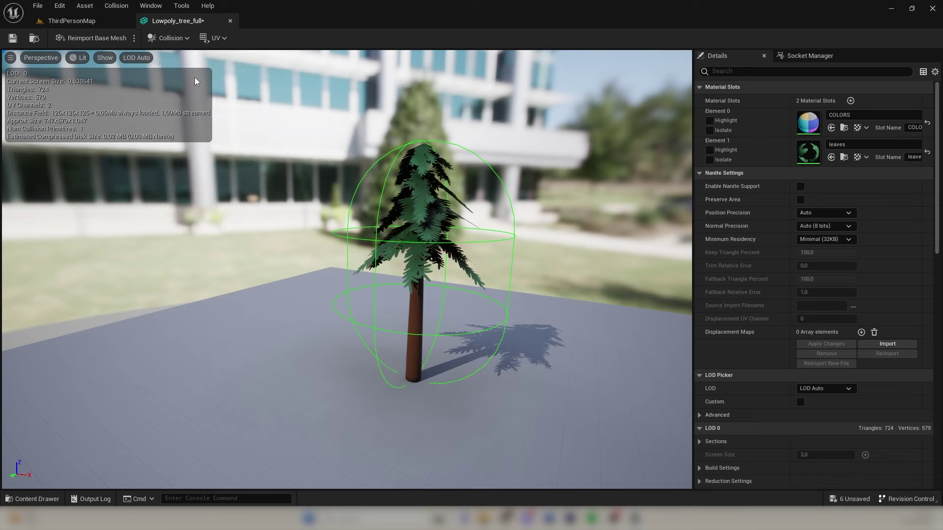
Turn off scale snapping and scale the capsule collision to a narrow shape around the trunk, spanning the tree's height
{"action": "left_click", "coordinate": [470, 149]}
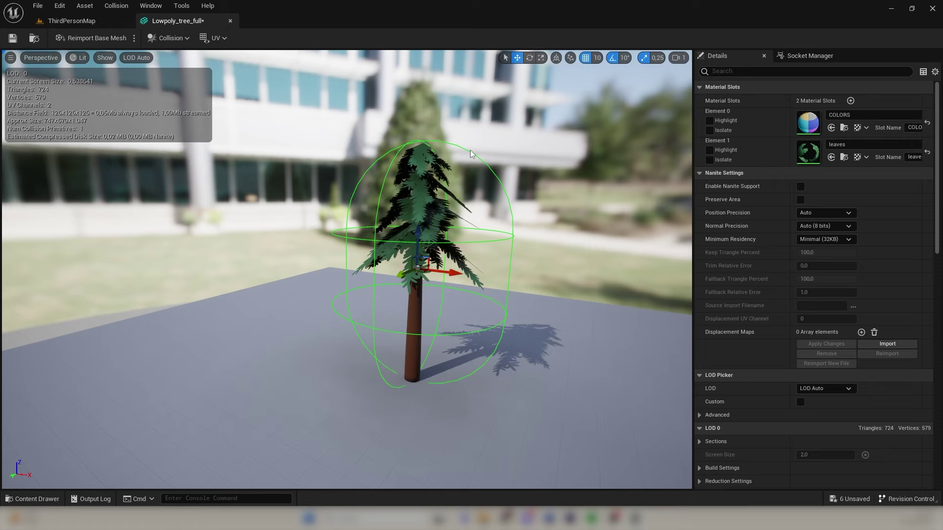
{"action": "right_click_drag", "start_coordinate": [502, 130], "coordinate": [505, 129]}
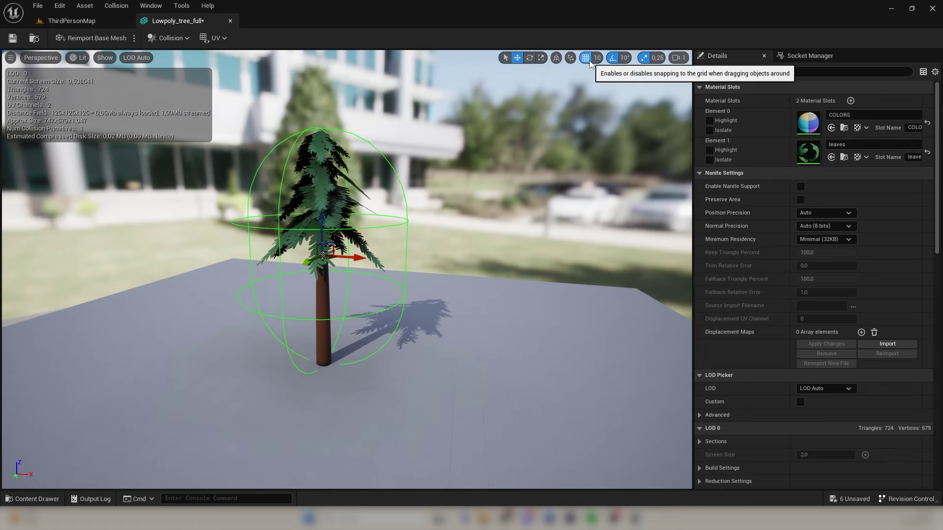
{"action": "left_click", "coordinate": [644, 58]}
{"action": "right_click_drag", "start_coordinate": [599, 130], "coordinate": [593, 120]}
{"action": "left_click", "coordinate": [541, 58]}
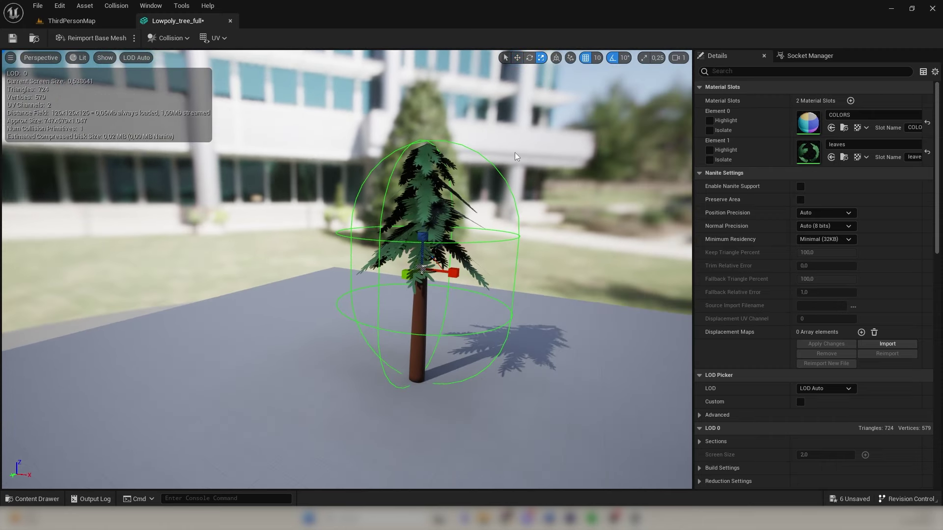
{"action": "left_click_drag", "start_coordinate": [431, 274], "coordinate": [420, 299]}
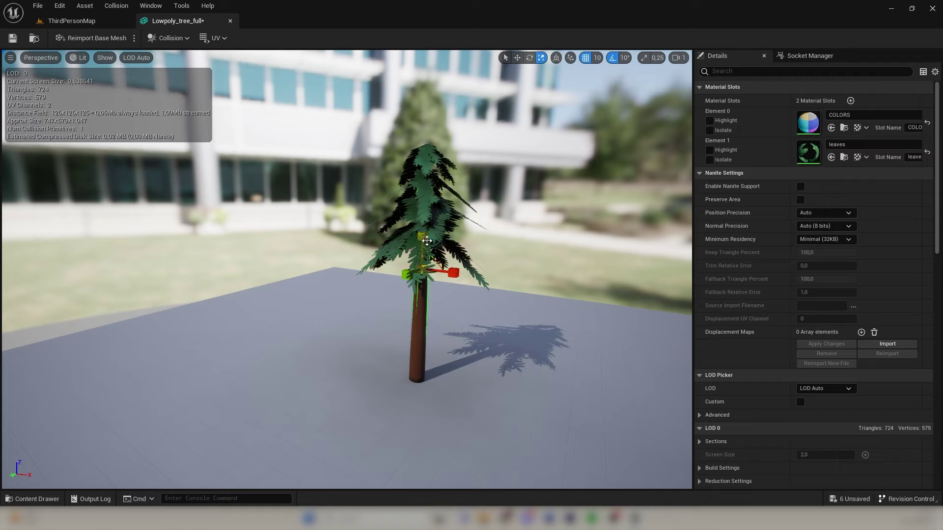
{"action": "left_click_drag", "start_coordinate": [423, 237], "coordinate": [424, 230]}
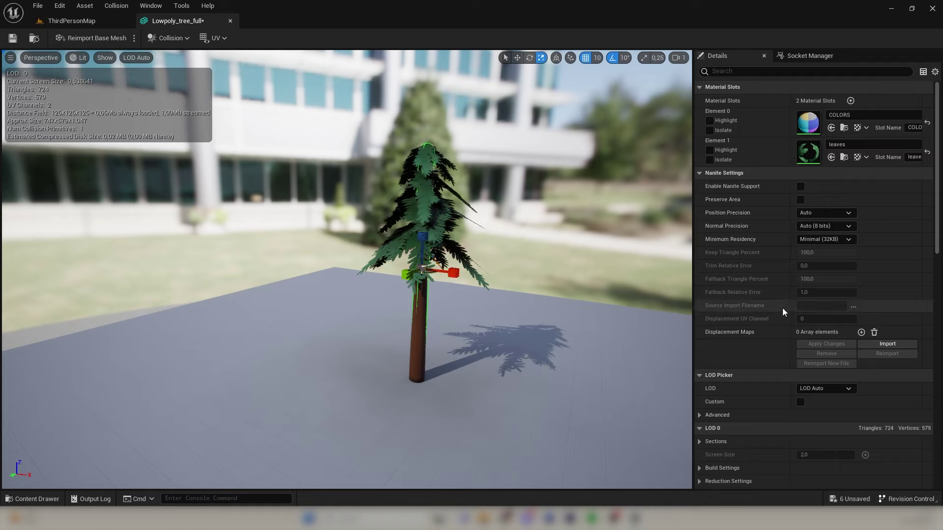
Filter the full tree mesh's details for "collis" to review its collision settings, and save the mesh
{"action": "scroll", "coordinate": [757, 243], "scroll_direction": "down", "scroll_amount": 2}
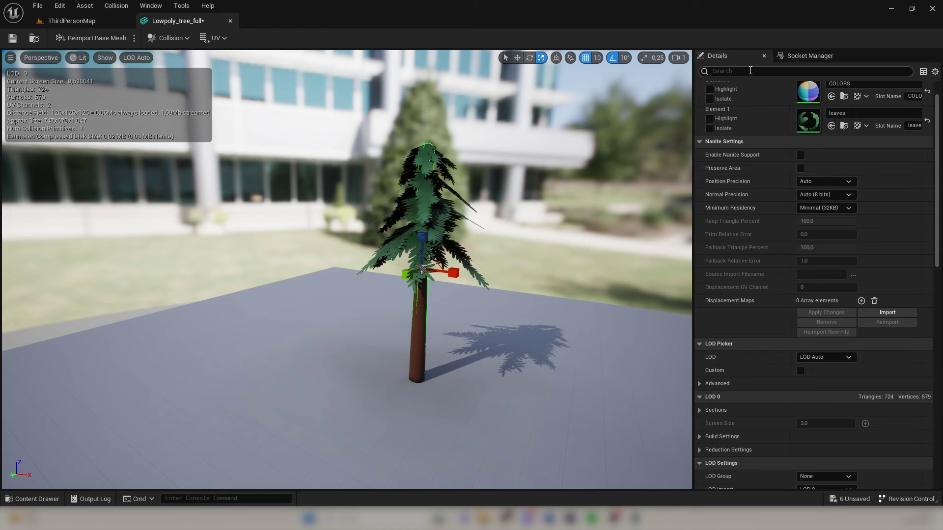
{"action": "left_click", "coordinate": [813, 72]}
{"action": "type", "text": "collis"}
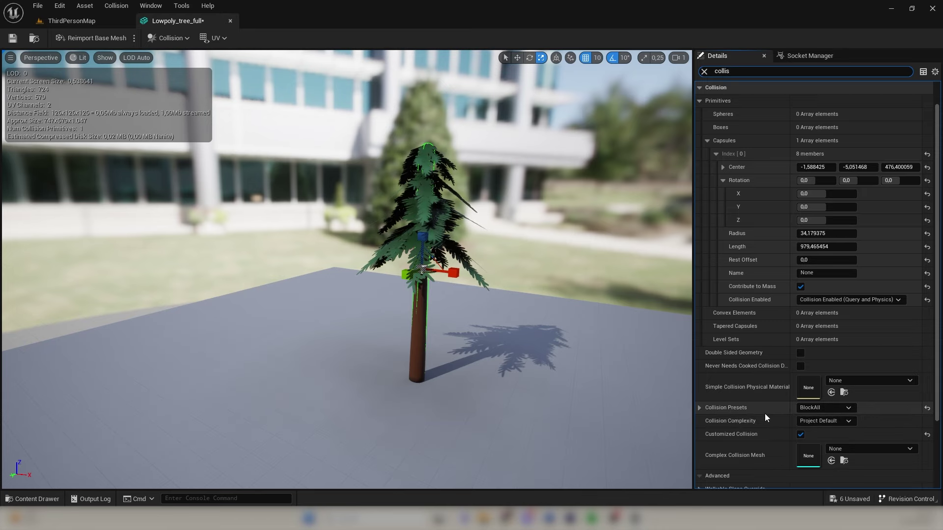
{"action": "left_click", "coordinate": [13, 38]}
Open the Lowpoly_tree_cut static mesh, remove its existing collision and add a capsule simplified collision
{"action": "left_click", "coordinate": [72, 21]}
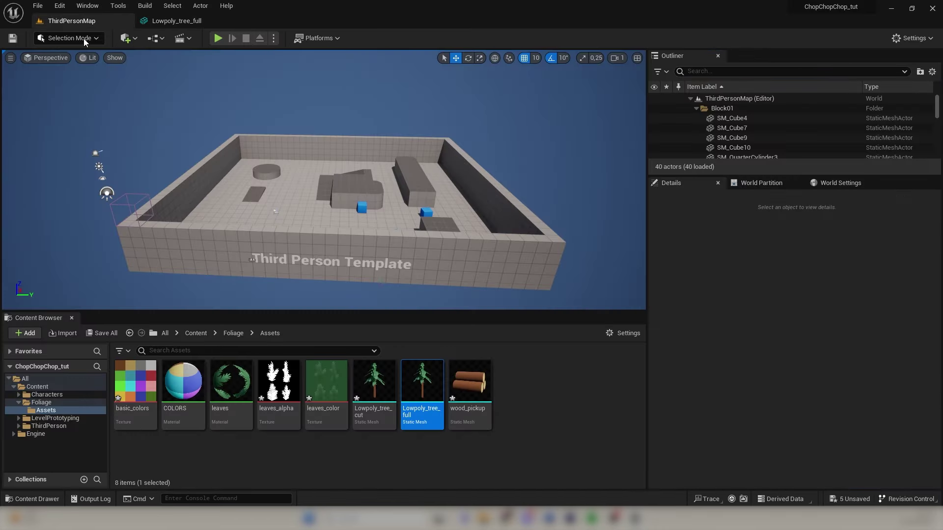
{"action": "double_click", "coordinate": [368, 377]}
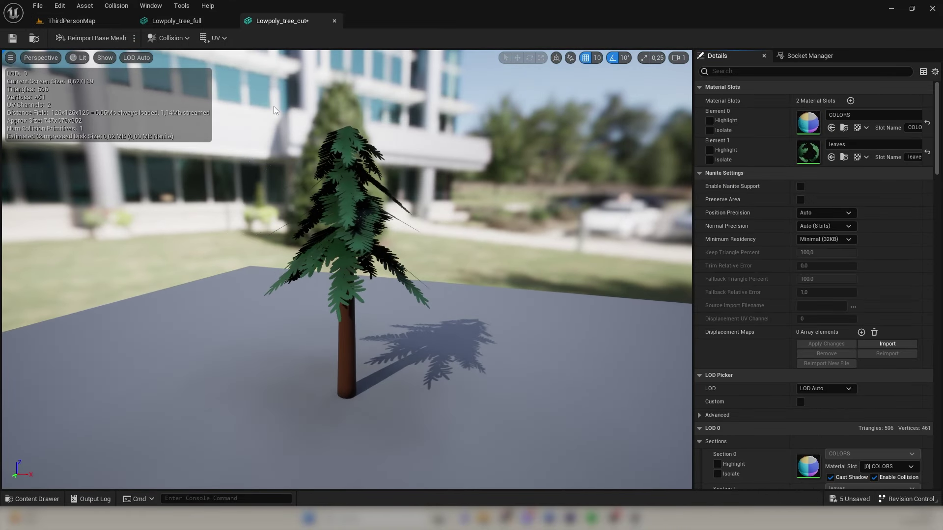
{"action": "left_click", "coordinate": [177, 40]}
{"action": "left_click", "coordinate": [175, 158]}
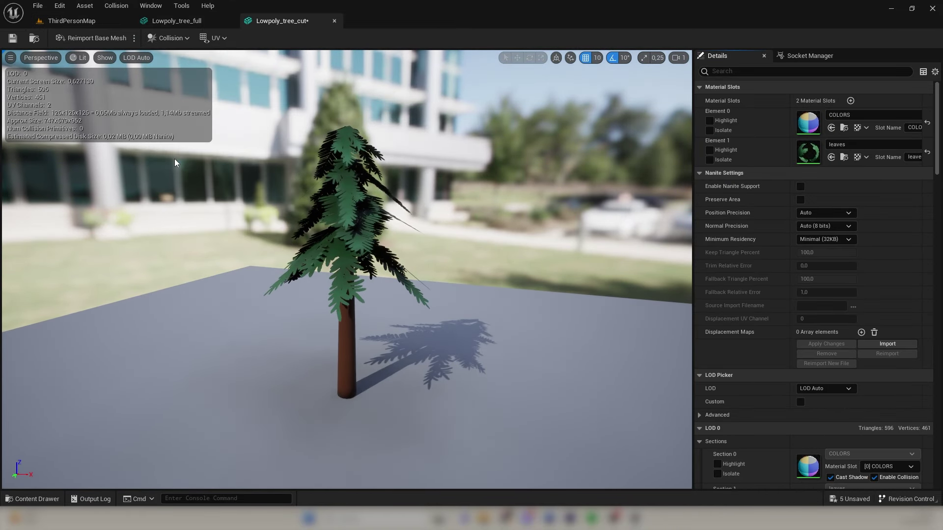
{"action": "left_click", "coordinate": [168, 38]}
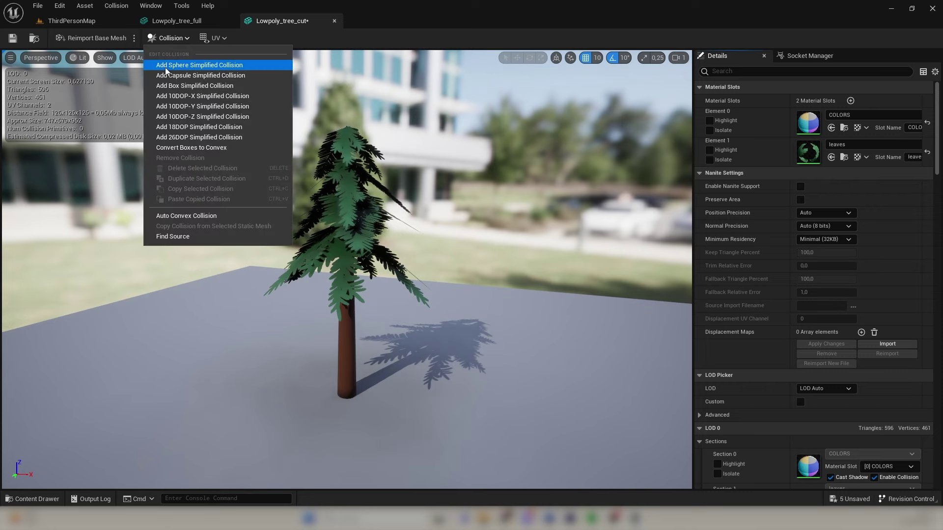
{"action": "left_click", "coordinate": [175, 76]}
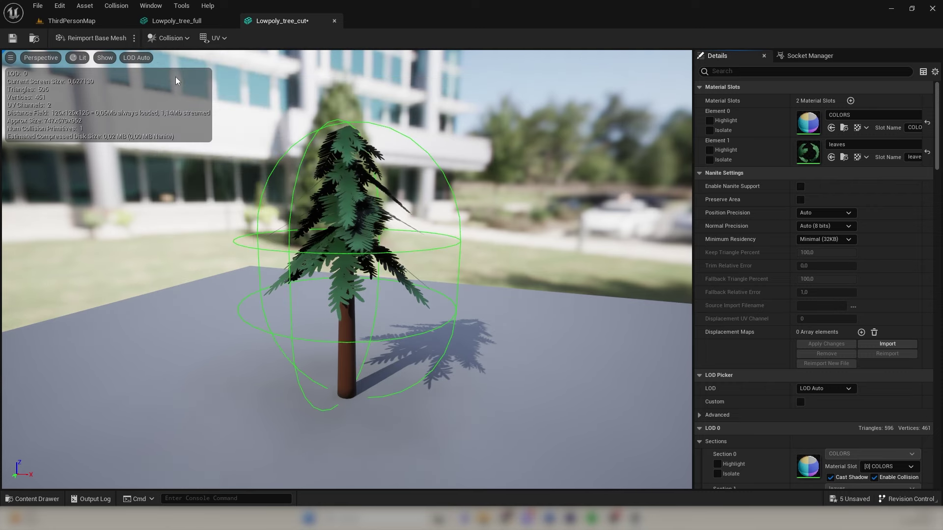
Scale the cut tree's capsule collision to a narrow shape around the trunk, spanning the tree's height, and save the mesh
{"action": "left_click", "coordinate": [445, 177]}
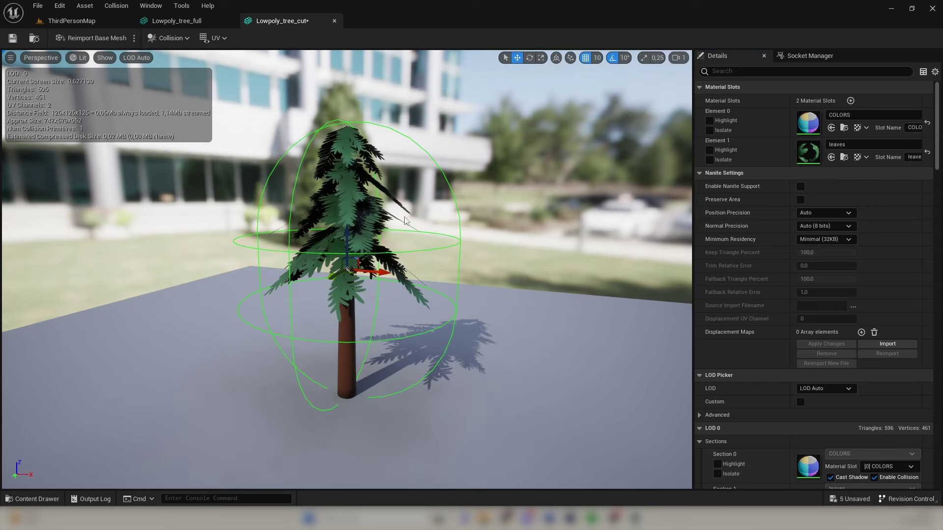
{"action": "left_click", "coordinate": [541, 58]}
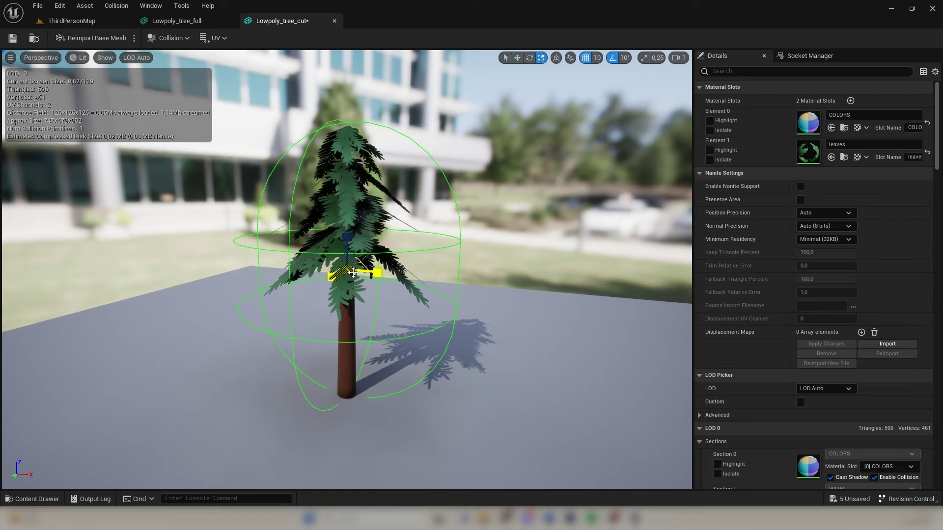
{"action": "left_click_drag", "start_coordinate": [353, 273], "coordinate": [307, 295]}
{"action": "left_click_drag", "start_coordinate": [346, 237], "coordinate": [347, 216]}
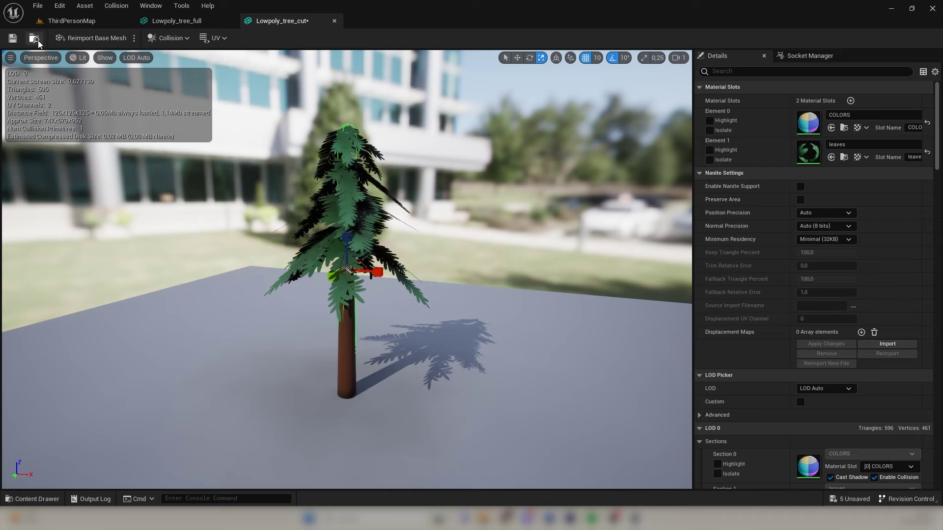
{"action": "left_click", "coordinate": [13, 38]}
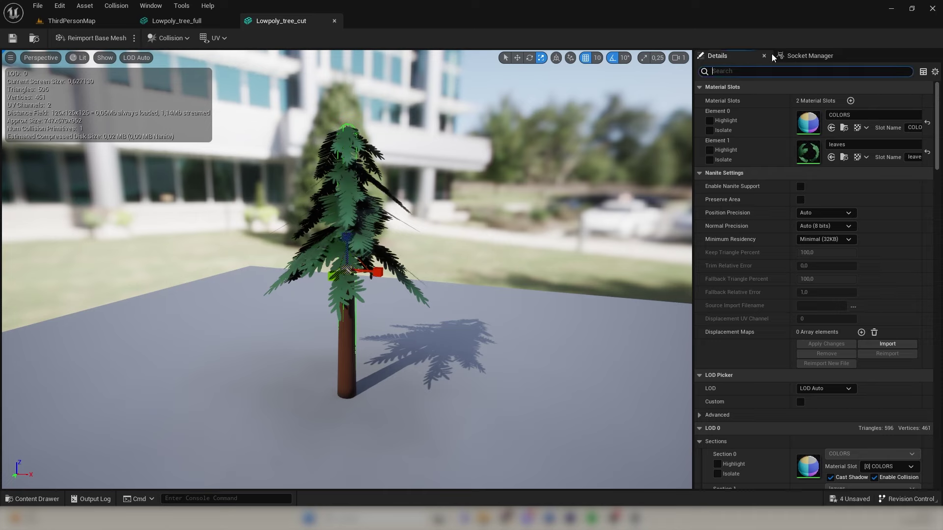
Filter the cut tree's details for "collision" to review its settings, and close both tree mesh editors
{"action": "type", "text": "colliso"}
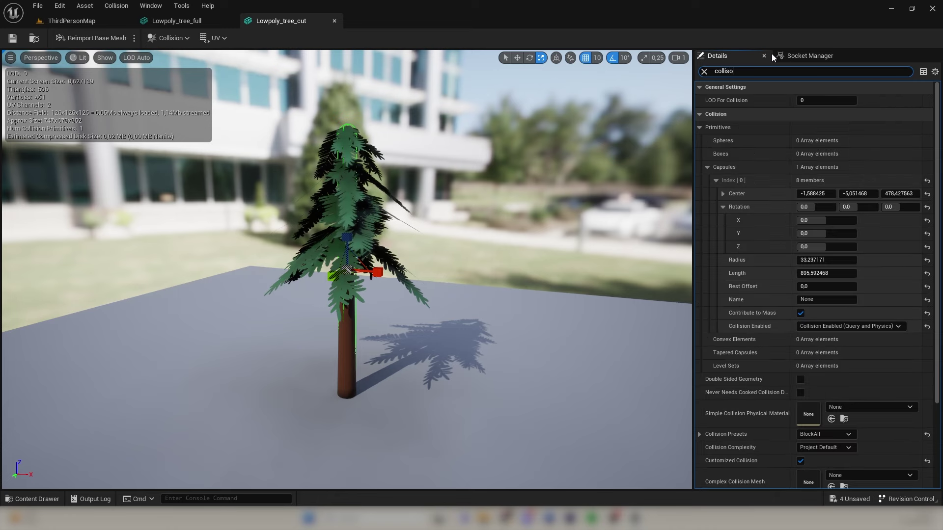
{"action": "key", "text": "BackSpace"}
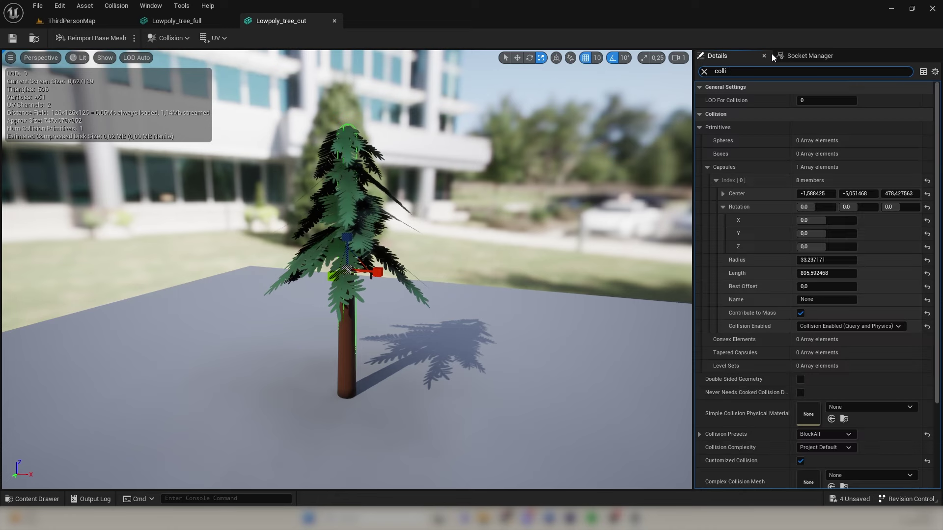
{"action": "type", "text": "ion"}
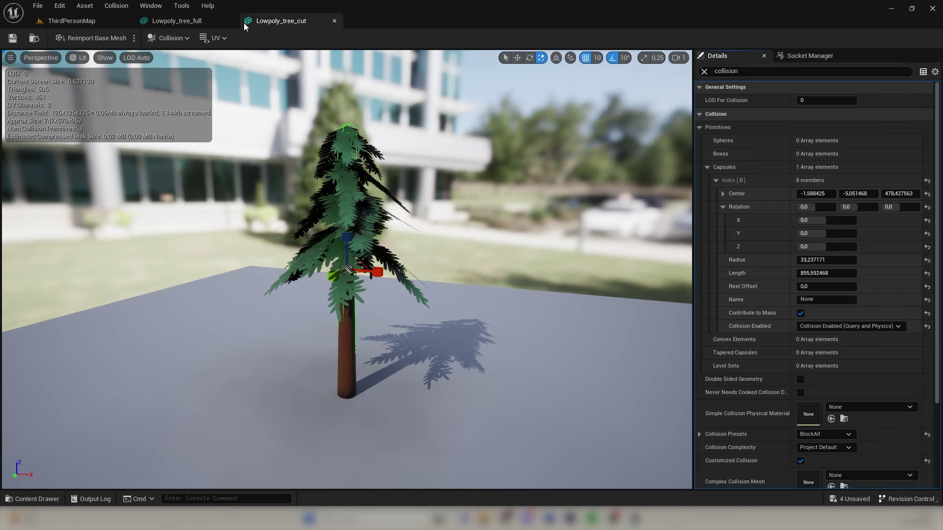
{"action": "left_click", "coordinate": [335, 21]}
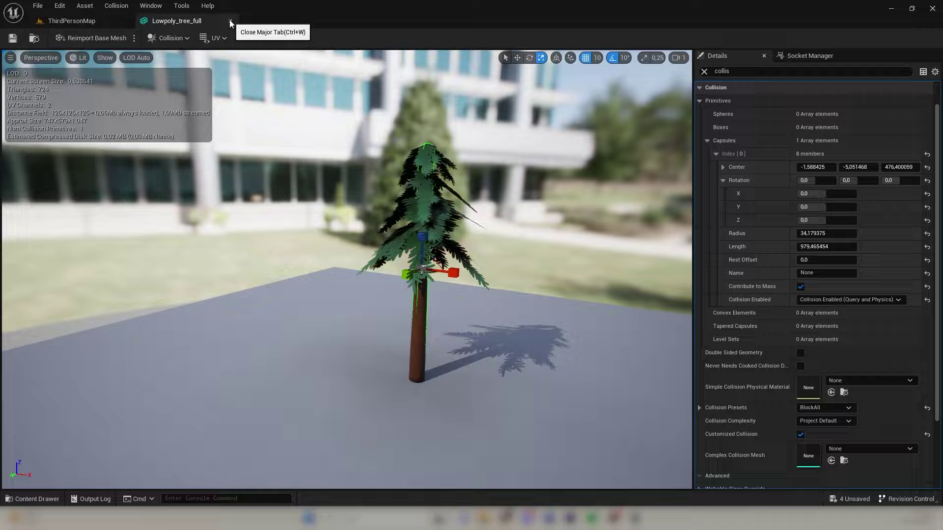
{"action": "left_click", "coordinate": [230, 21]}
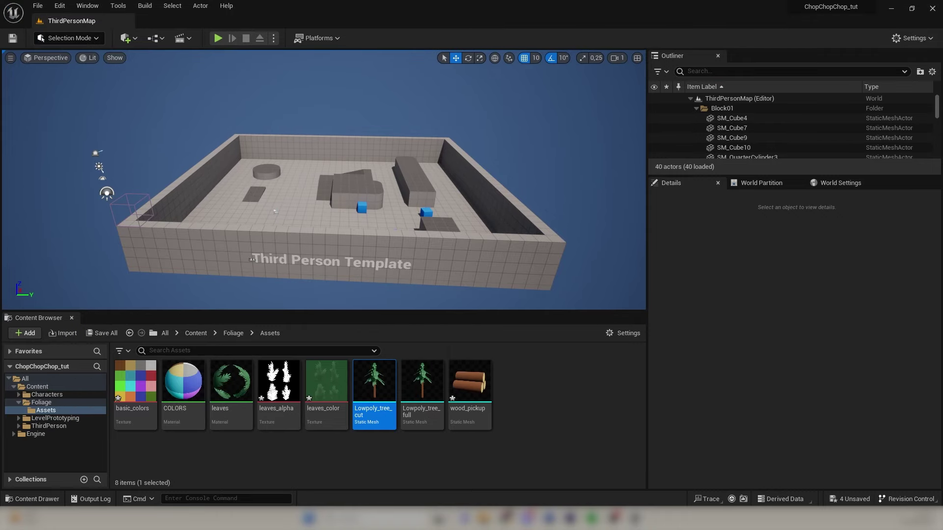
Create a Static Mesh Foliage asset named F_Tree in the Foliage folder
{"action": "left_click", "coordinate": [376, 458]}
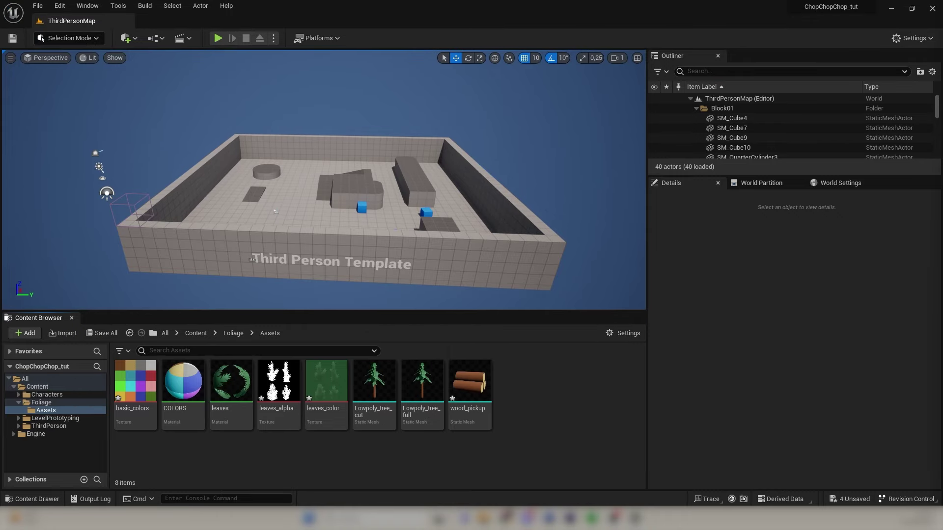
{"action": "left_click", "coordinate": [234, 333]}
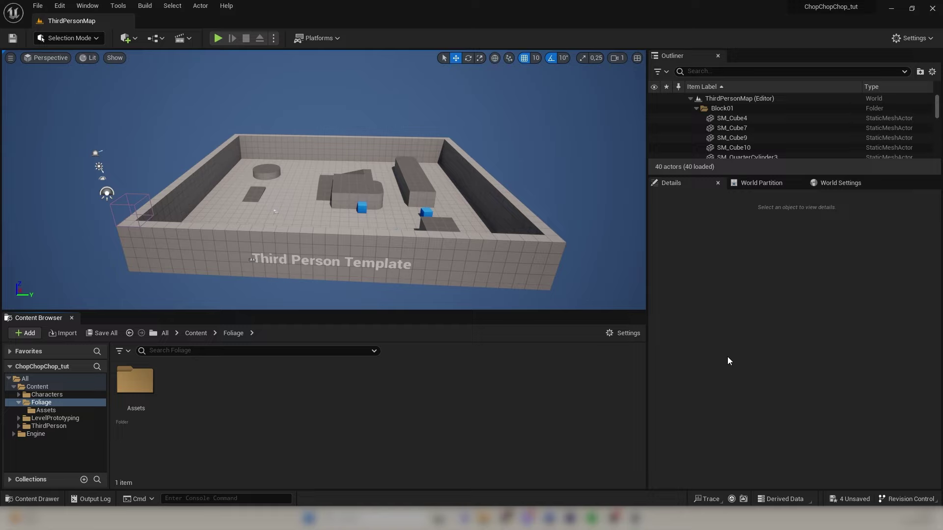
{"action": "right_click", "coordinate": [230, 399]}
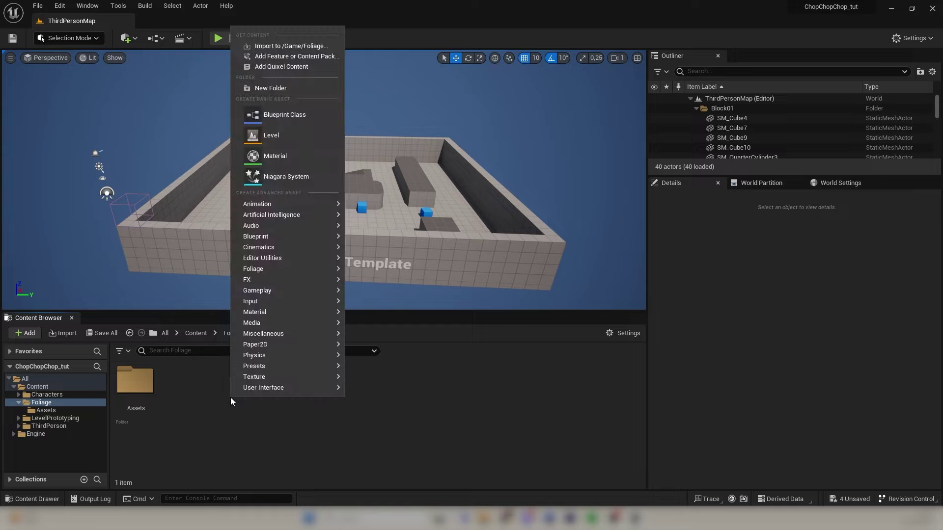
{"action": "mouse_move", "coordinate": [241, 378]}
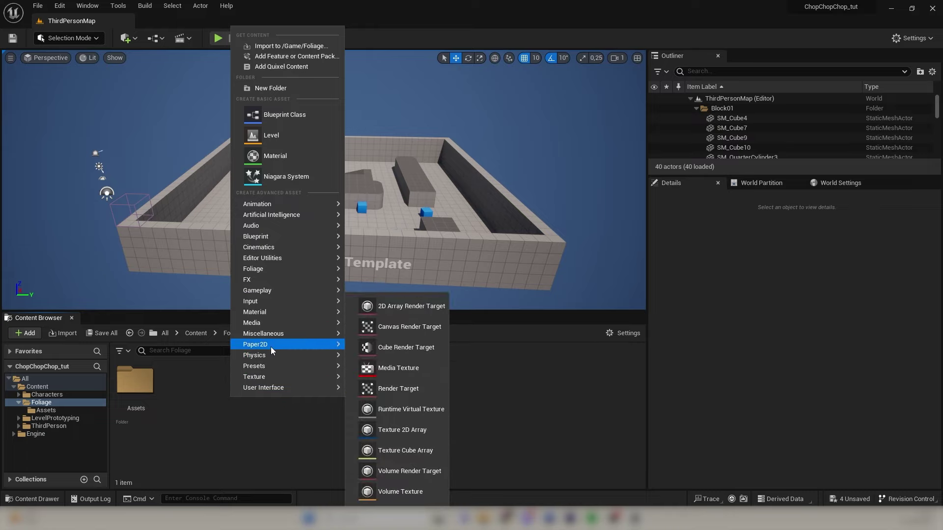
{"action": "mouse_move", "coordinate": [310, 270]}
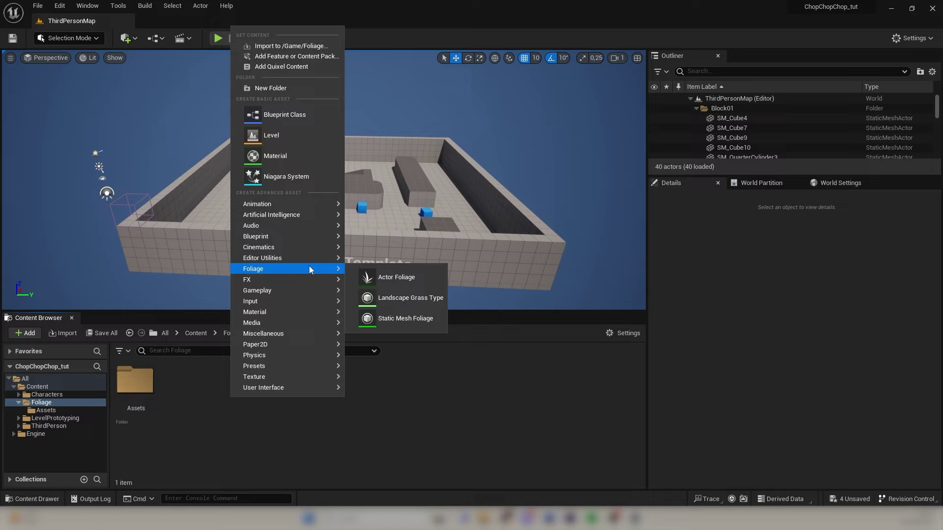
{"action": "left_click", "coordinate": [393, 319]}
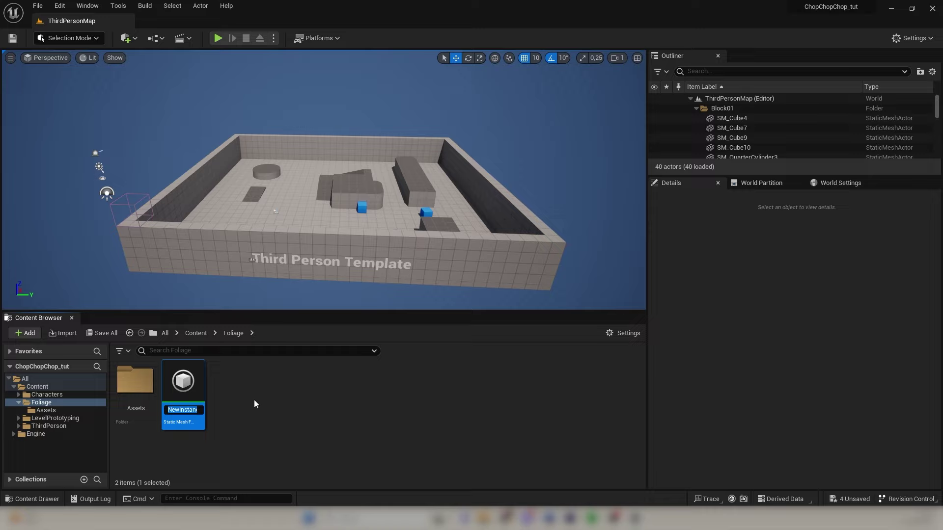
{"action": "type", "text": "F_Tree"}
{"action": "key", "text": "Return"}
{"action": "left_click", "coordinate": [325, 397]}
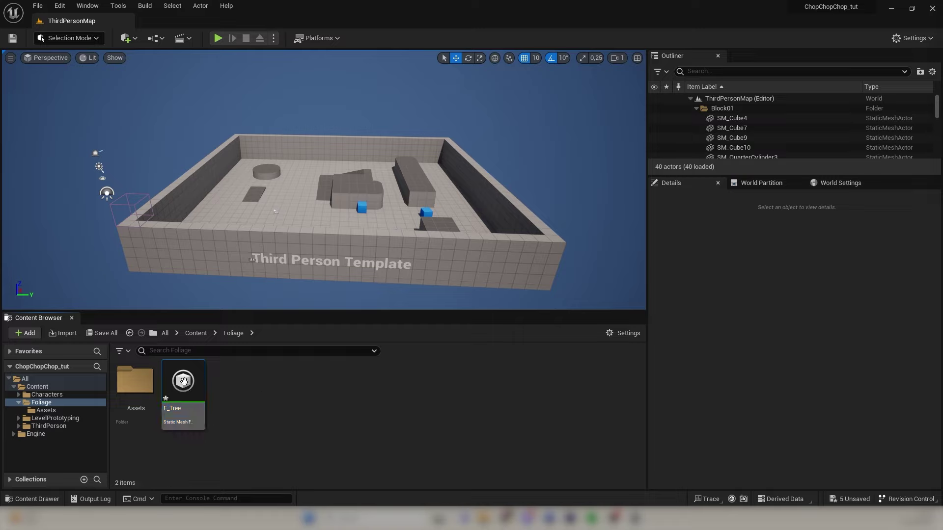
Assign Lowpoly_tree_full as the mesh of the F_Tree foliage type, save it and return to the ThirdPersonMap level
{"action": "double_click", "coordinate": [188, 381]}
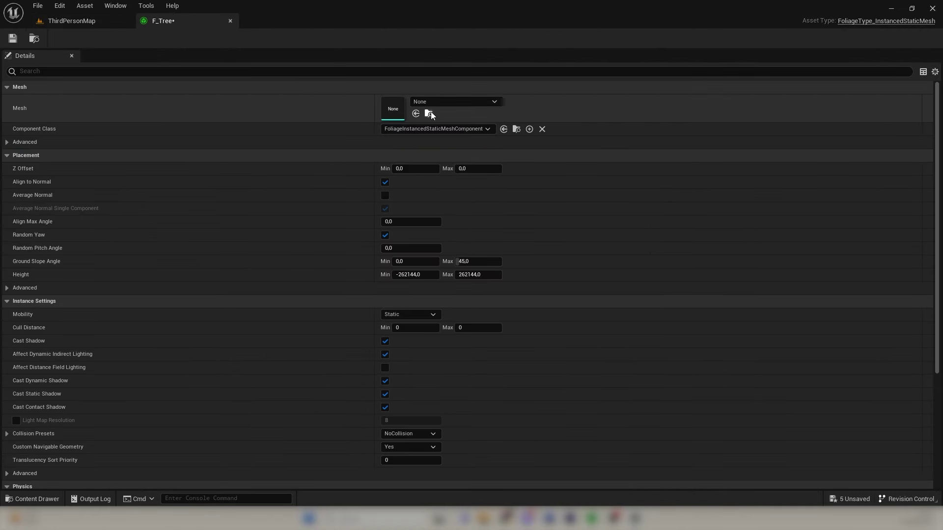
{"action": "left_click", "coordinate": [444, 102]}
{"action": "type", "text": "full"}
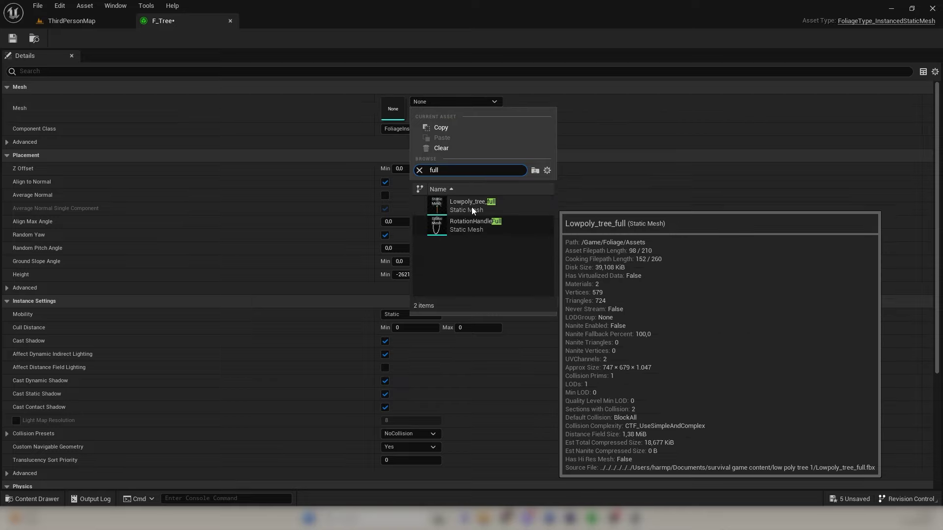
{"action": "left_click", "coordinate": [473, 205]}
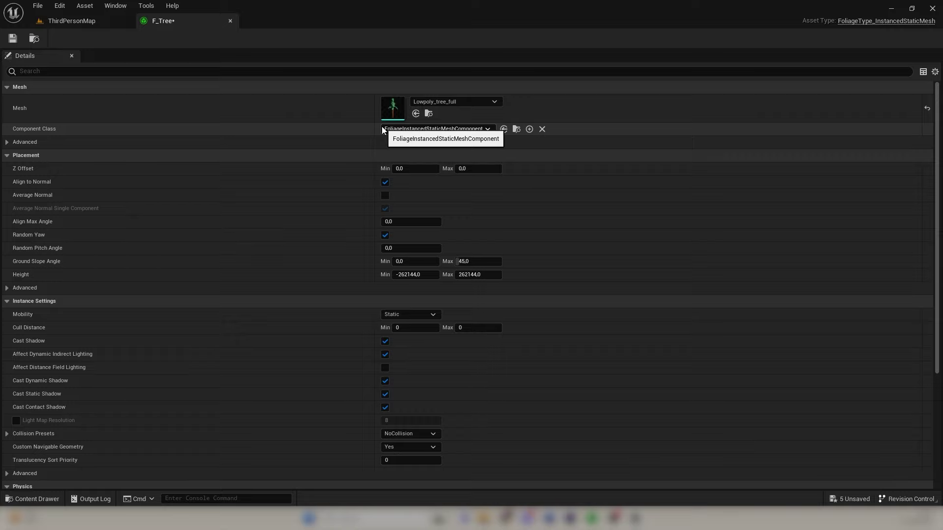
{"action": "left_click", "coordinate": [13, 38]}
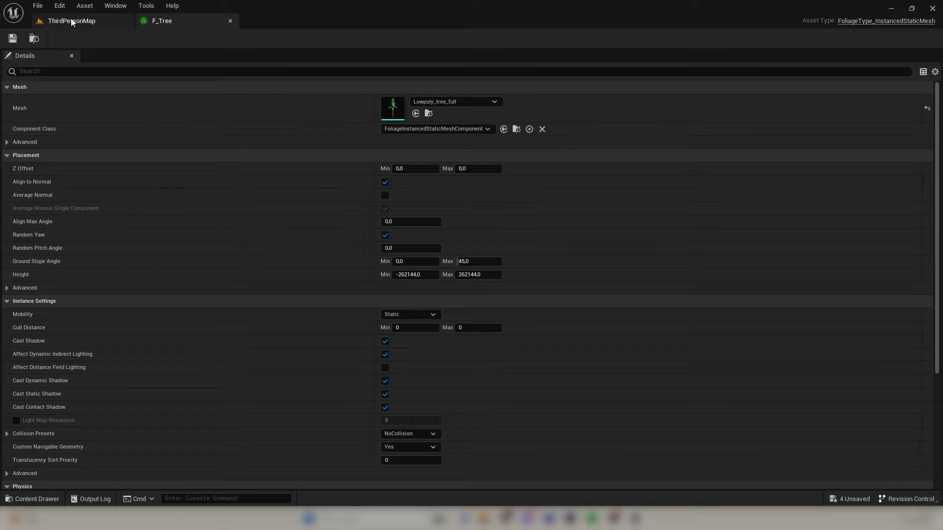
{"action": "left_click", "coordinate": [72, 21]}
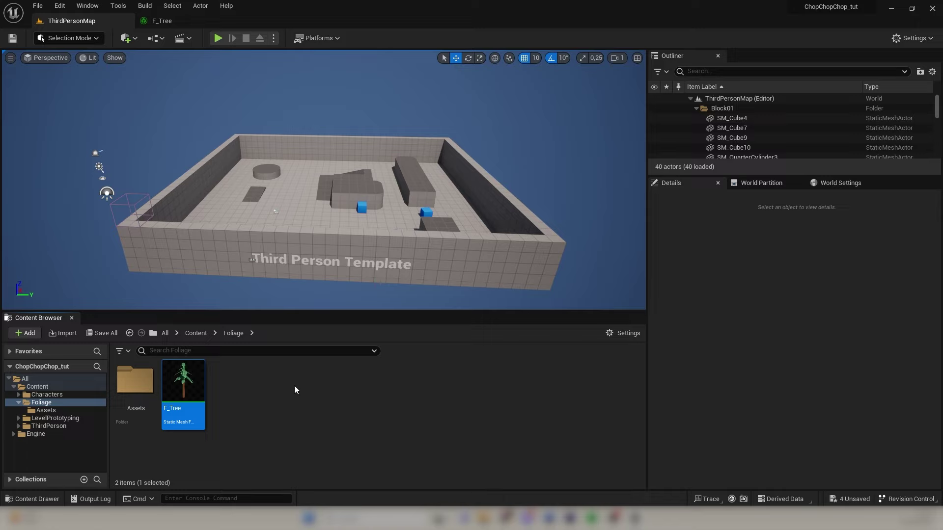
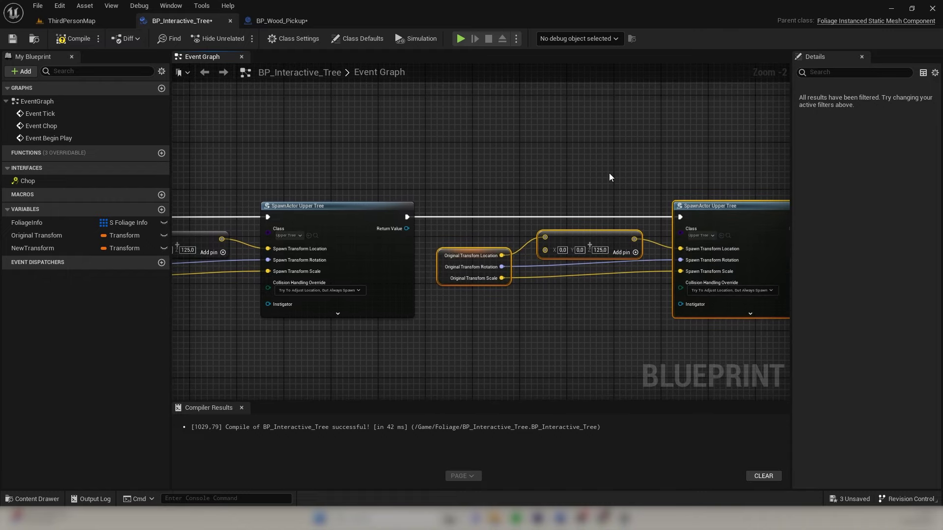
Set the Z offset added to the original transform's location for the last SpawnActor node to 65
{"action": "right_click_drag", "start_coordinate": [611, 174], "coordinate": [653, 153]}
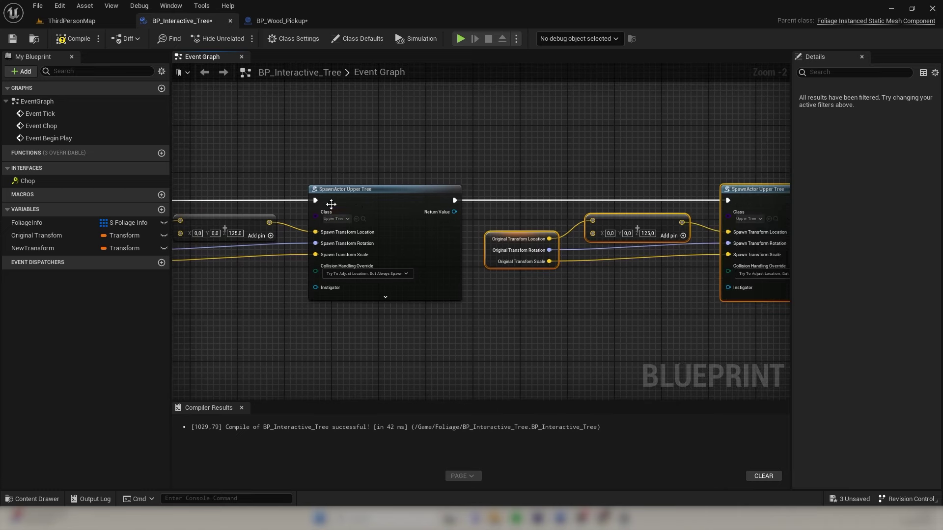
{"action": "right_click_drag", "start_coordinate": [255, 163], "coordinate": [276, 167]}
{"action": "left_click", "coordinate": [666, 238]}
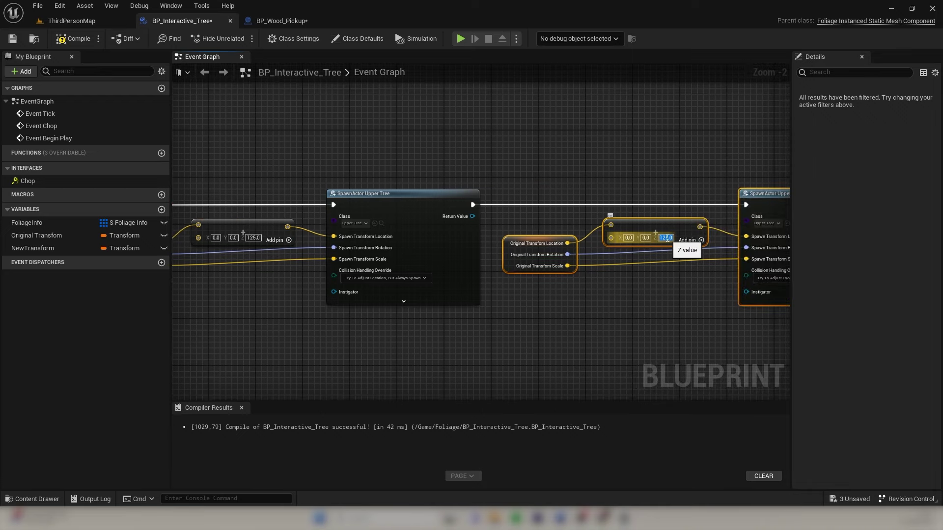
{"action": "type", "text": "65"}
{"action": "key", "text": "Return"}
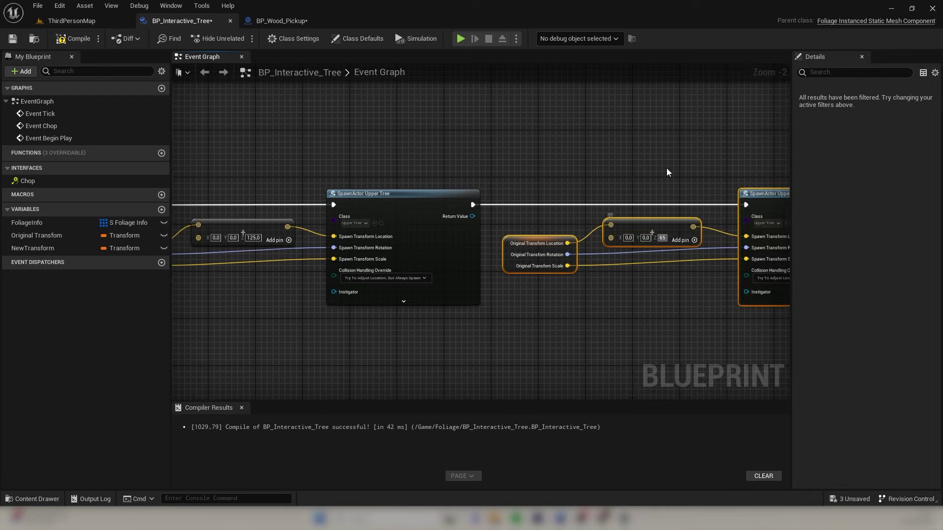
Change the class of the last SpawnActor node from Upper Tree to BP_Wood_Pickup
{"action": "right_click_drag", "start_coordinate": [670, 126], "coordinate": [473, 152]}
{"action": "left_click", "coordinate": [567, 191]}
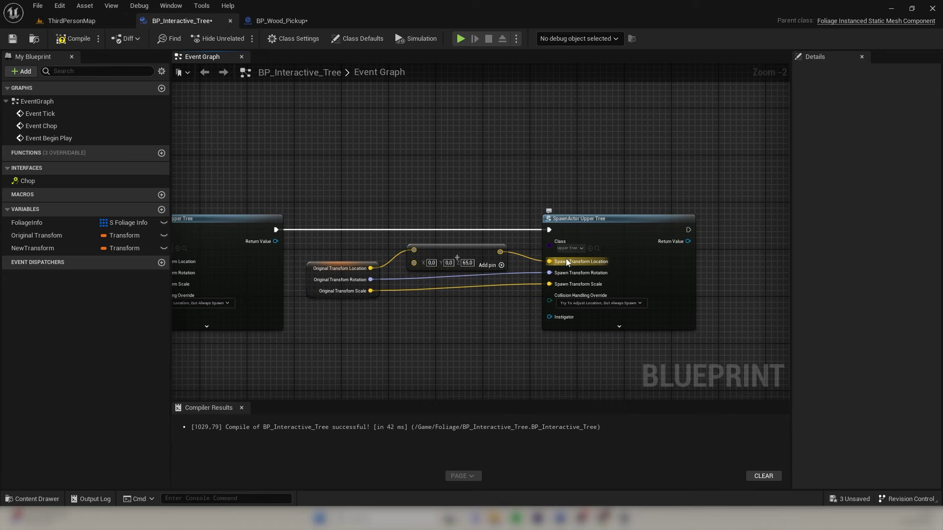
{"action": "left_click", "coordinate": [571, 249]}
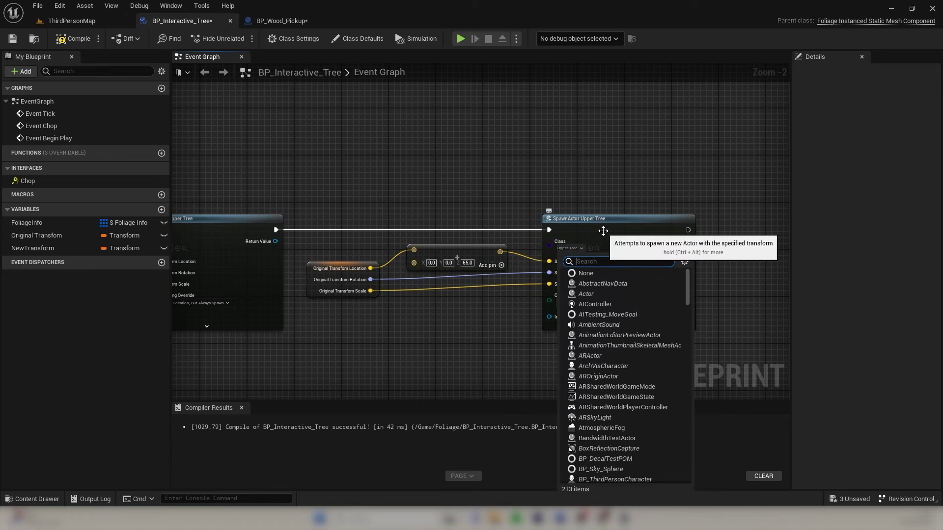
{"action": "type", "text": "wood"}
{"action": "left_click", "coordinate": [634, 282]}
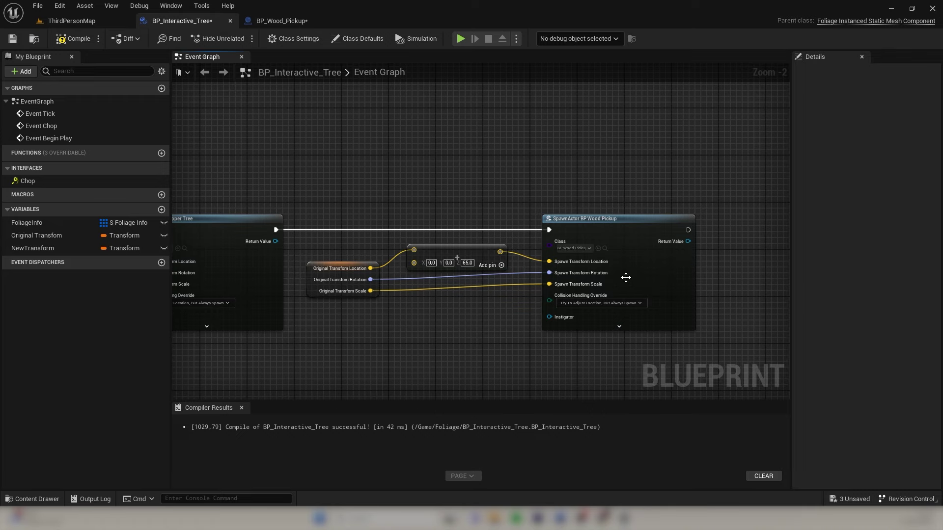
Compile and save BP_Interactive_Tree and return to the ThirdPersonMap level
{"action": "right_click_drag", "start_coordinate": [556, 174], "coordinate": [666, 163]}
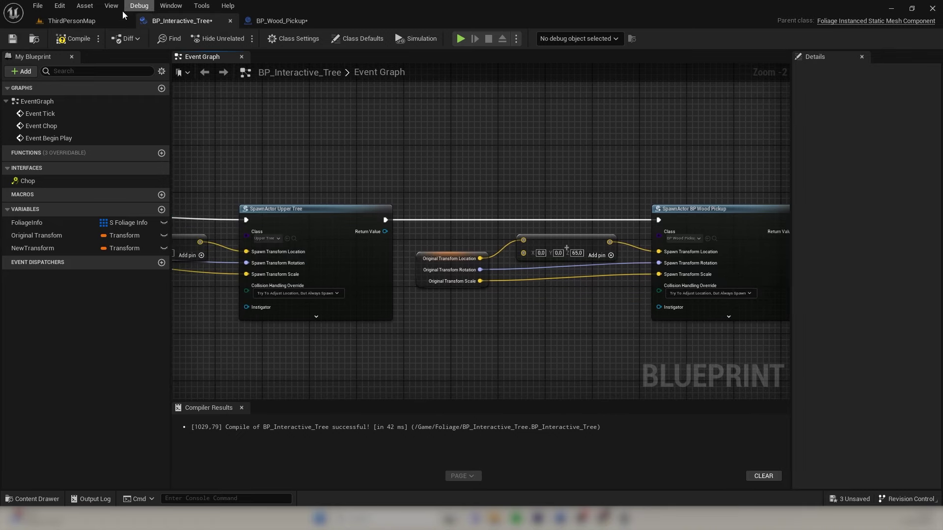
{"action": "left_click", "coordinate": [69, 40]}
{"action": "left_click", "coordinate": [12, 38]}
{"action": "left_click", "coordinate": [72, 21]}
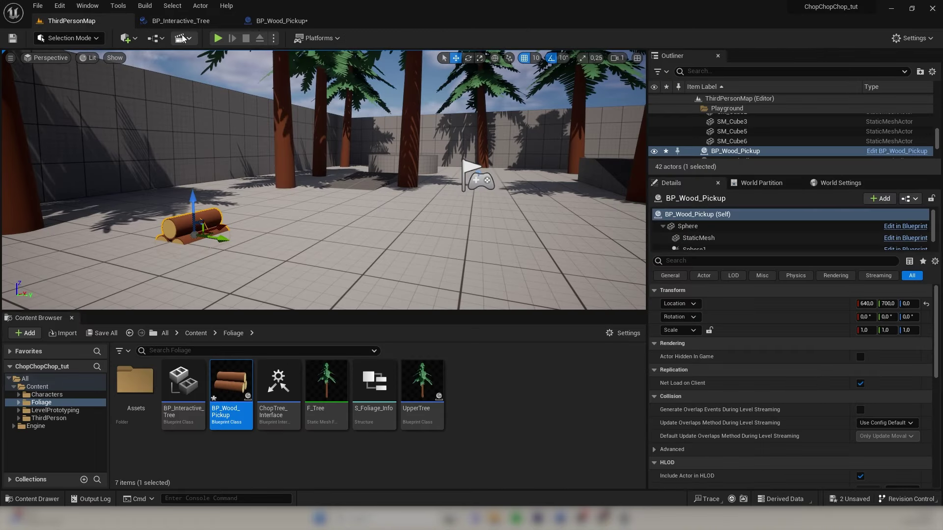
Playtest the level by chopping trees and collecting the spawned wood pickups, and end the play session
{"action": "left_click", "coordinate": [221, 37]}
{"action": "left_click", "coordinate": [311, 190]}
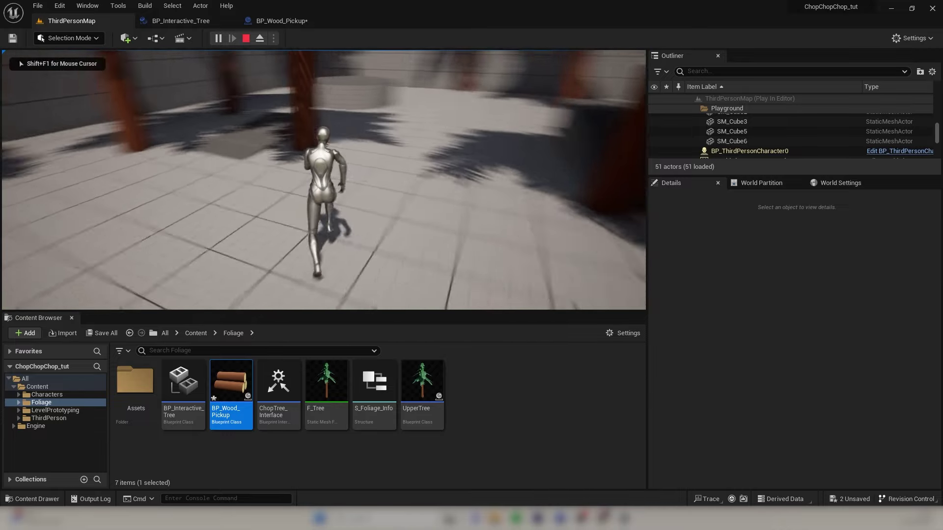
{"action": "key", "text": "e"}
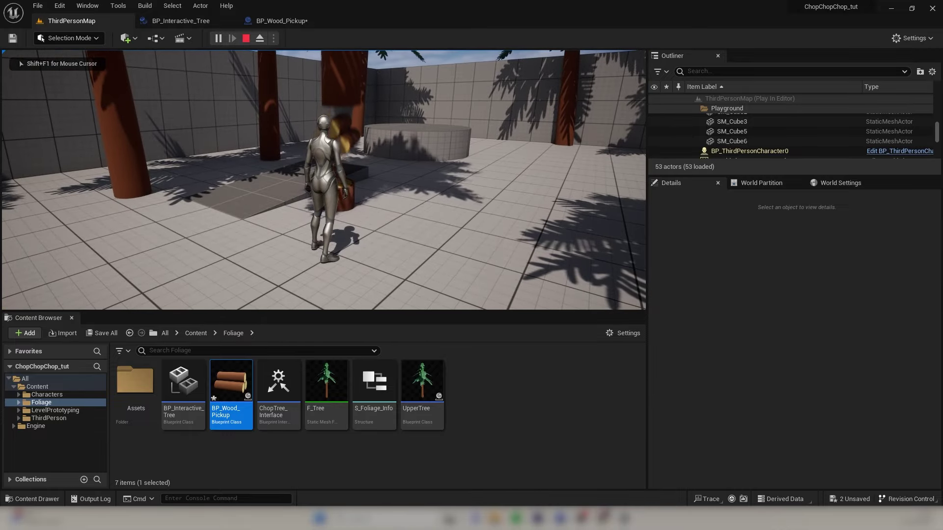
{"action": "key", "text": "a"}
{"action": "key", "text": "d"}
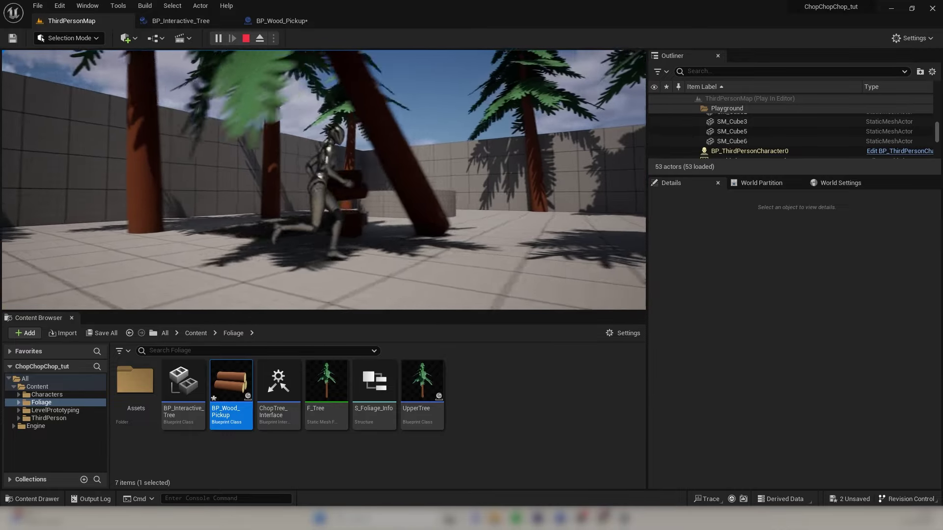
{"action": "key", "text": "w"}
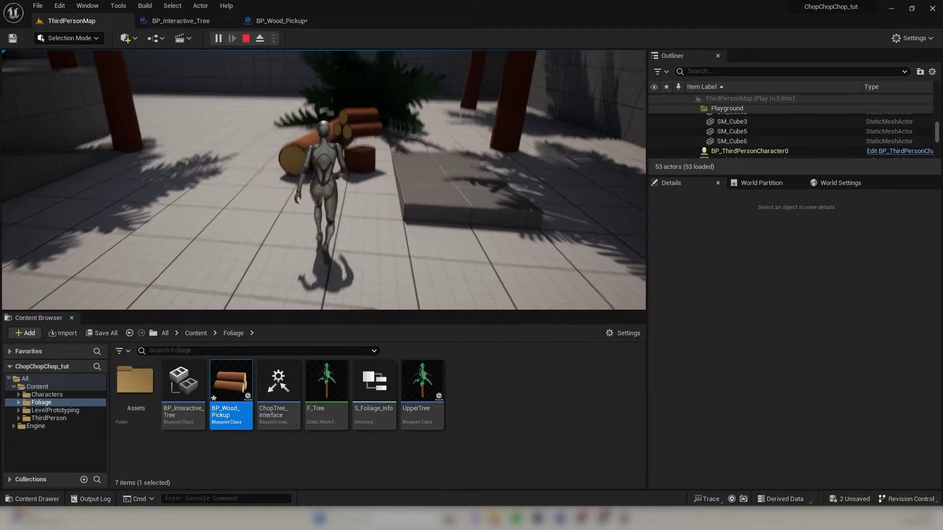
{"action": "key", "text": "w"}
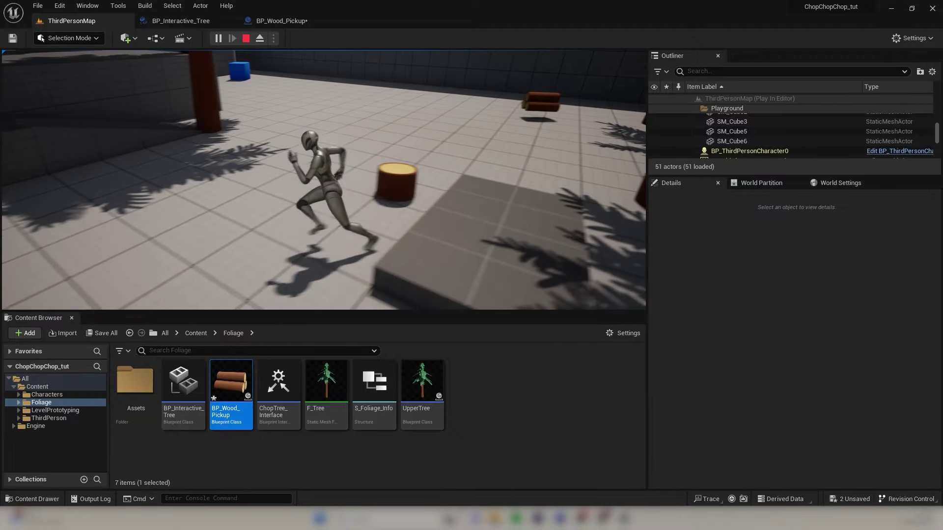
{"action": "key", "text": "w"}
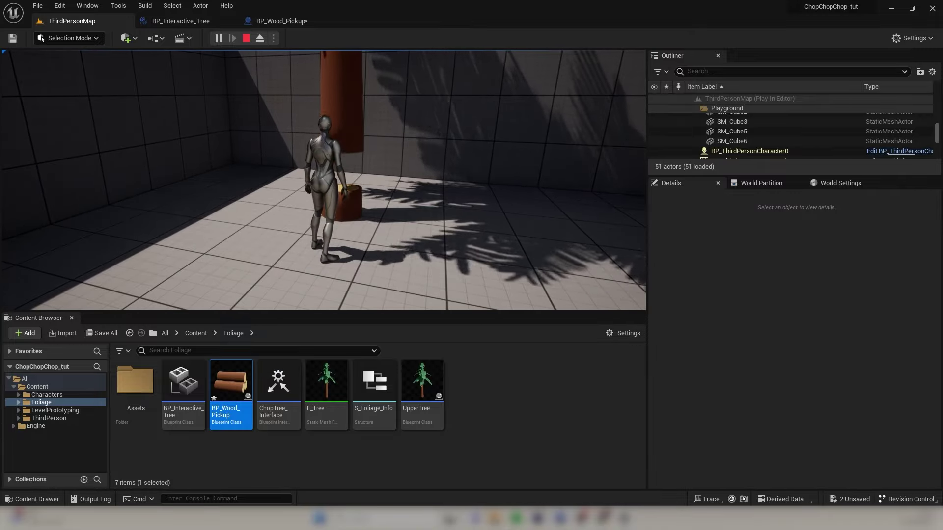
{"action": "key", "text": "s"}
{"action": "key", "text": "w"}
{"action": "key", "text": "w"}
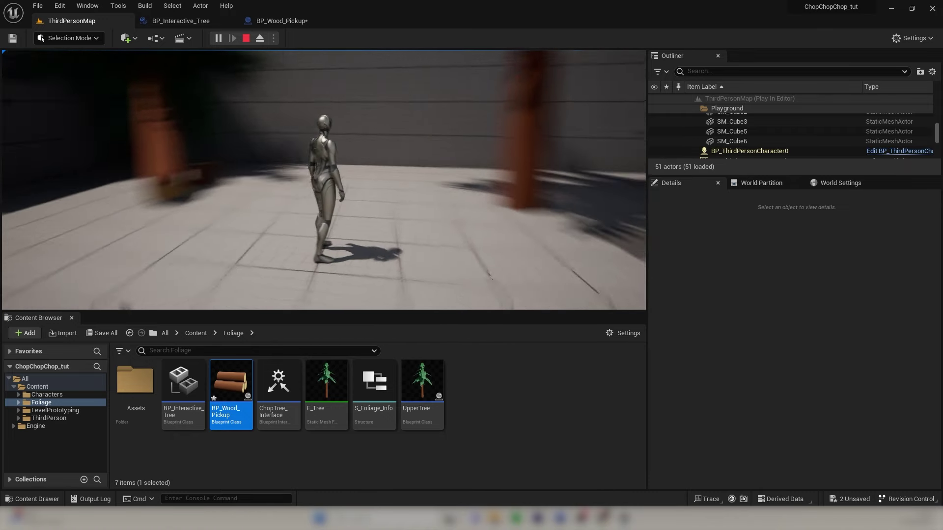
{"action": "key", "text": "w"}
{"action": "key", "text": "Escape"}
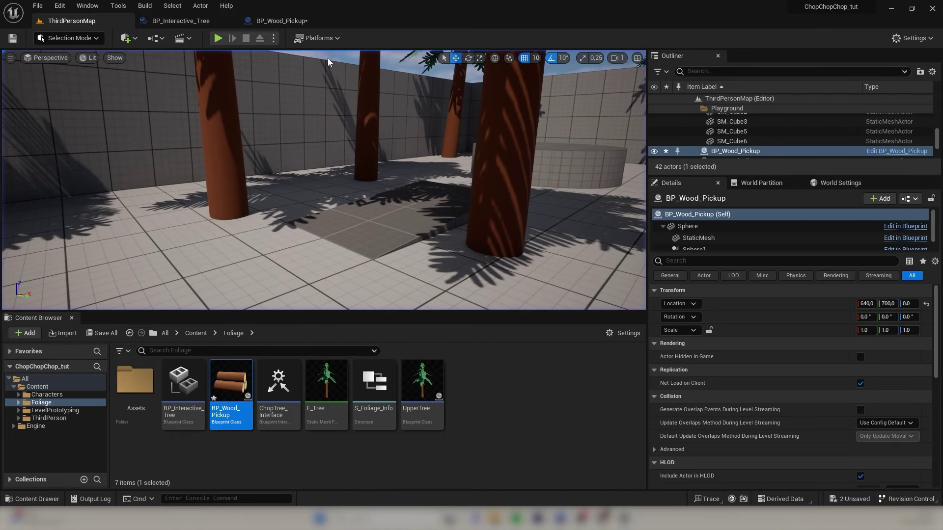
In BP_Interactive_Tree, set the Y offset added to the wood pickup's spawn location to 100, and compile and save
{"action": "left_click", "coordinate": [290, 20]}
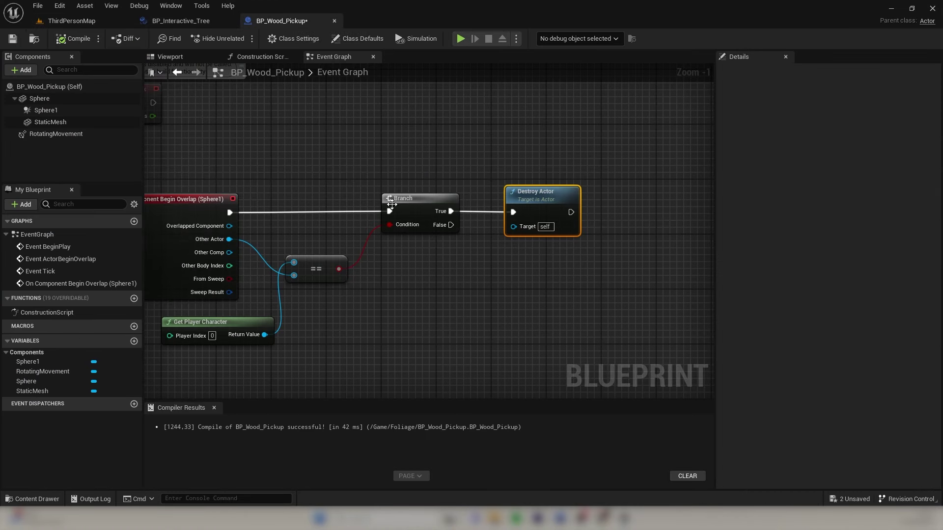
{"action": "left_click", "coordinate": [189, 20]}
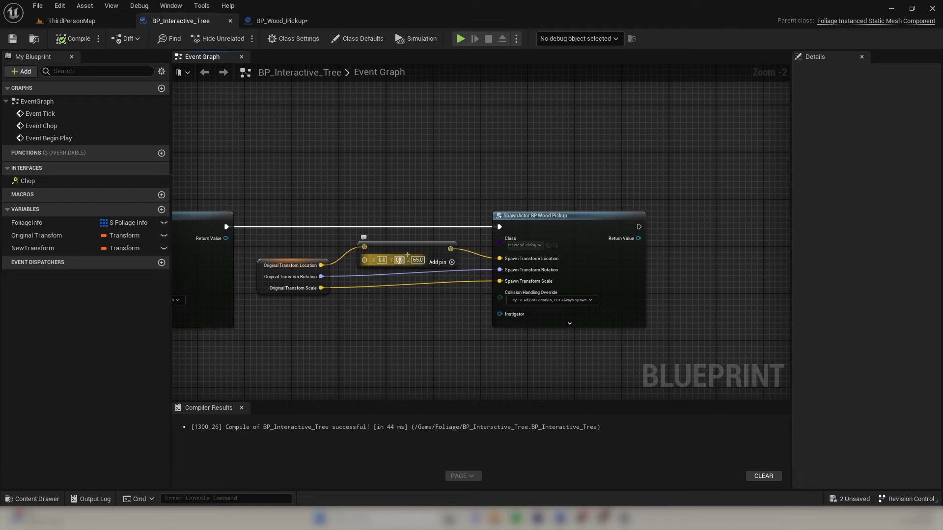
{"action": "left_click", "coordinate": [399, 261]}
{"action": "type", "text": "100"}
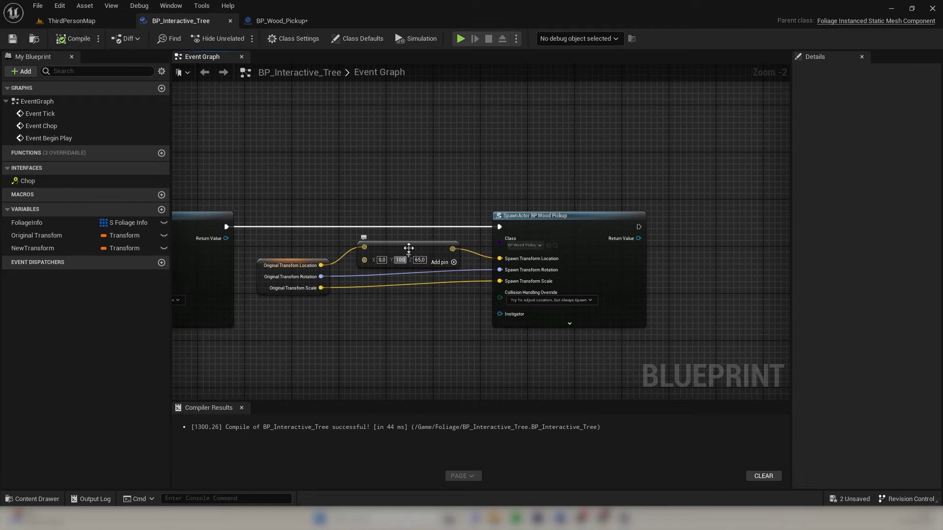
{"action": "left_click", "coordinate": [13, 38]}
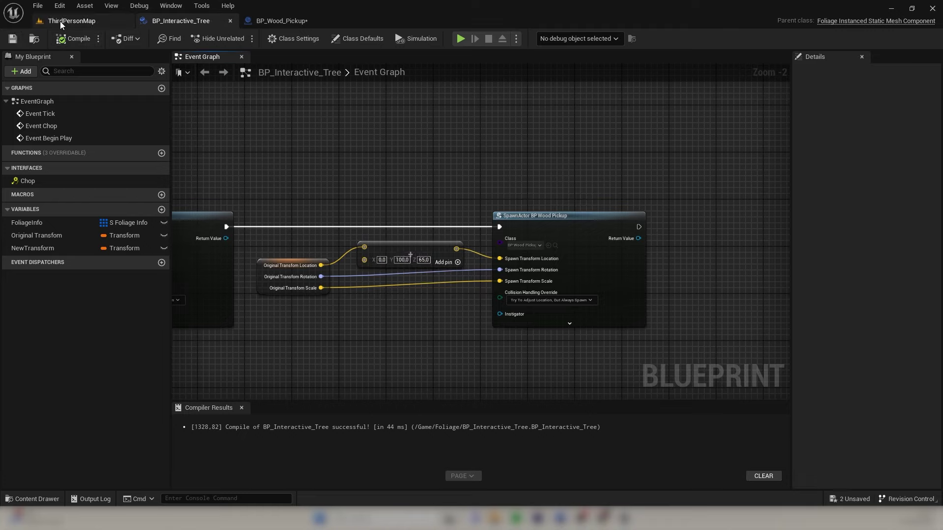
Playtest the level again to check where the wood pickups spawn beside chopped trees, and stop playing
{"action": "key", "text": "alt+p"}
{"action": "key", "text": "w"}
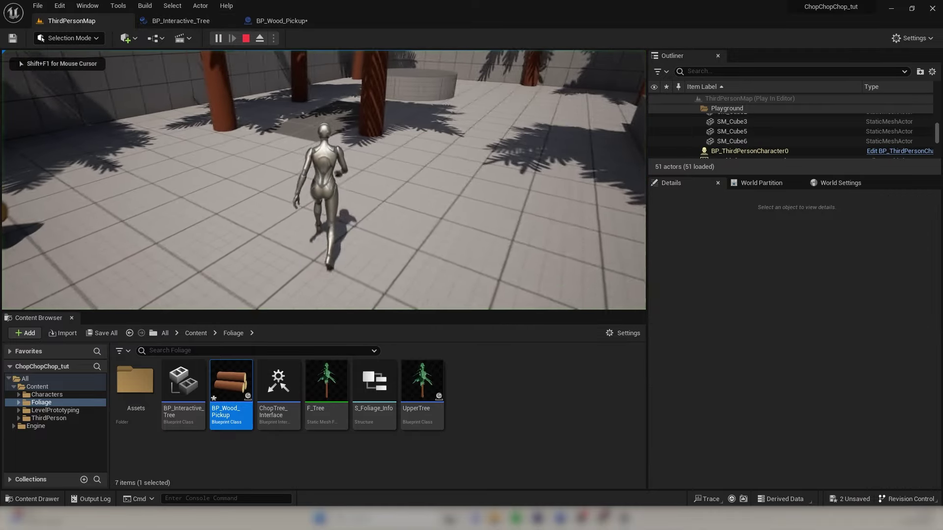
{"action": "key", "text": "e"}
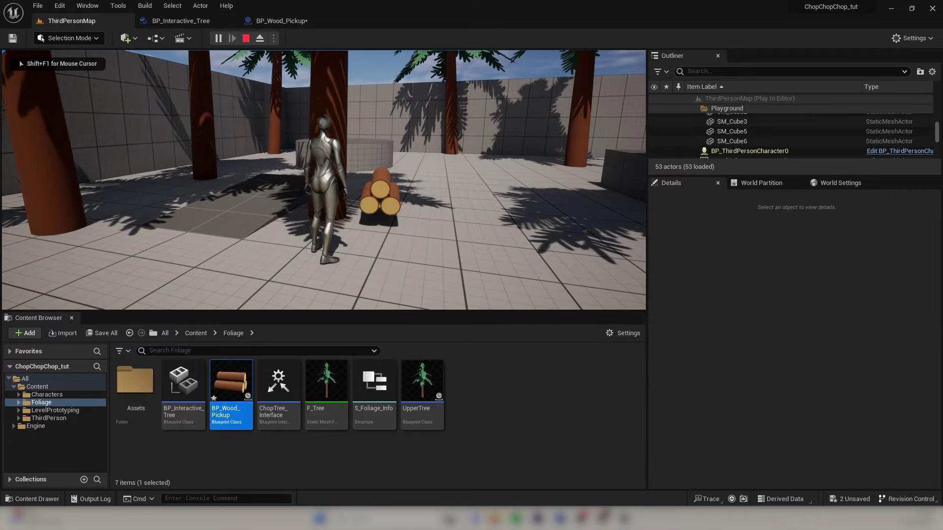
{"action": "key", "text": "w"}
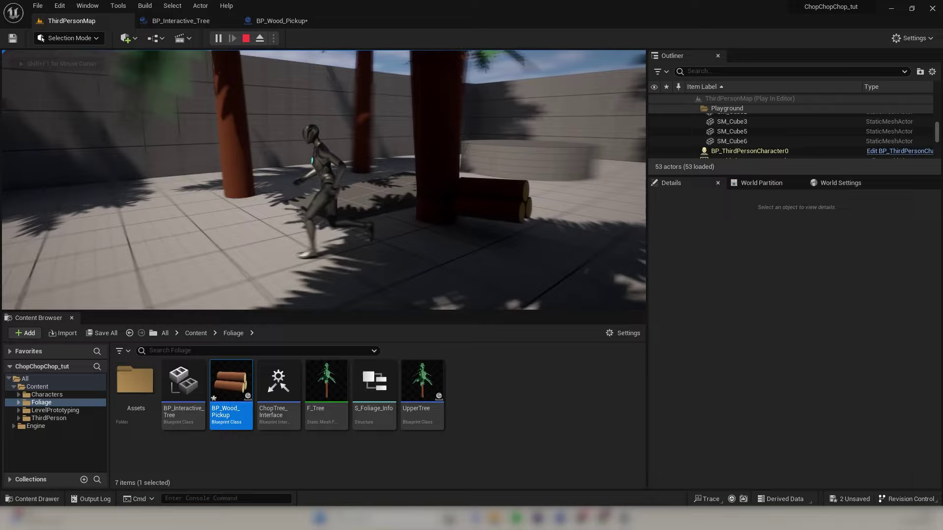
{"action": "key", "text": "w"}
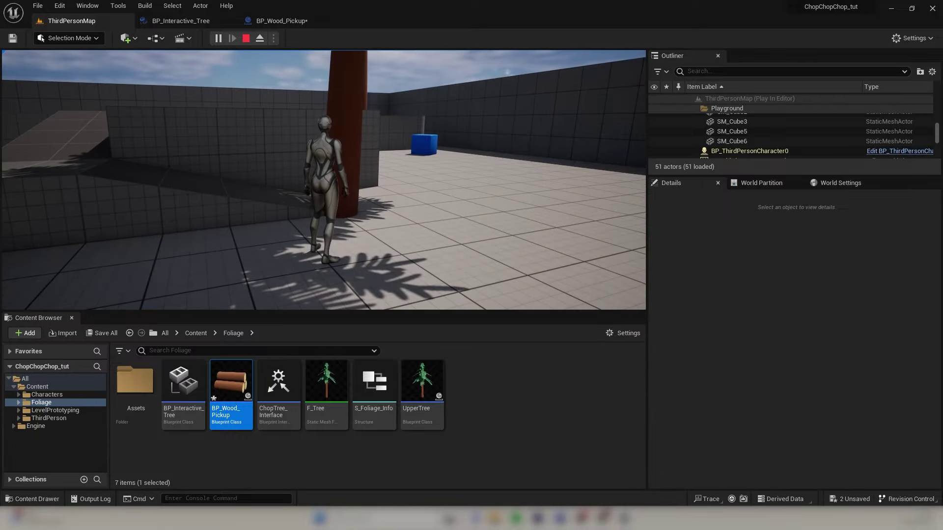
{"action": "key", "text": "w"}
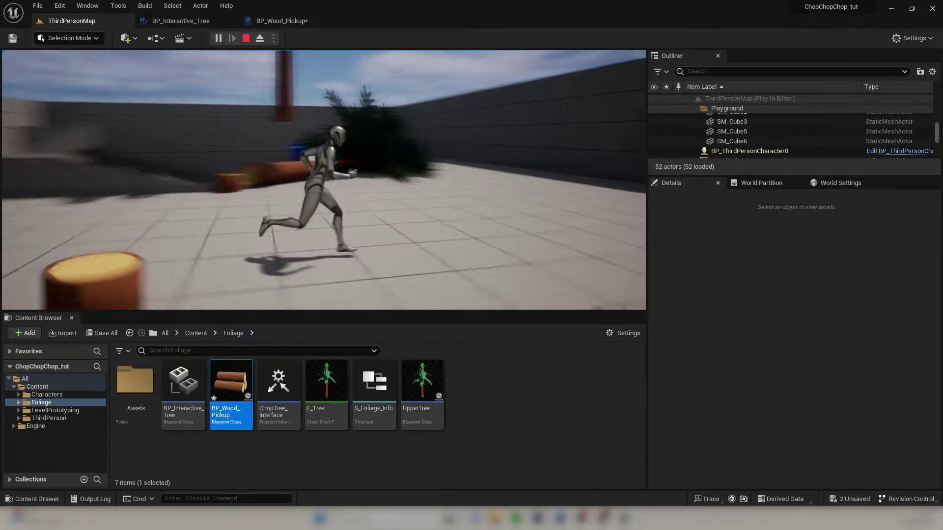
{"action": "key", "text": "w"}
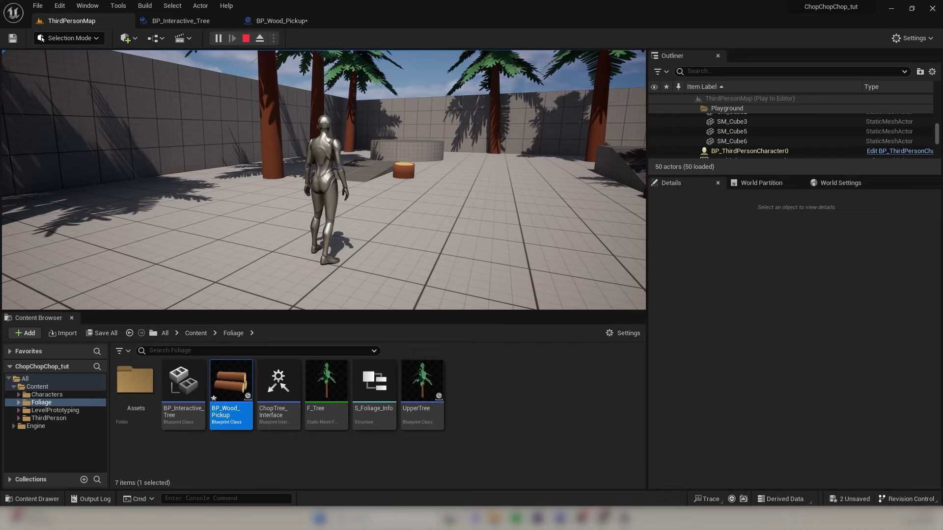
{"action": "key", "text": "w"}
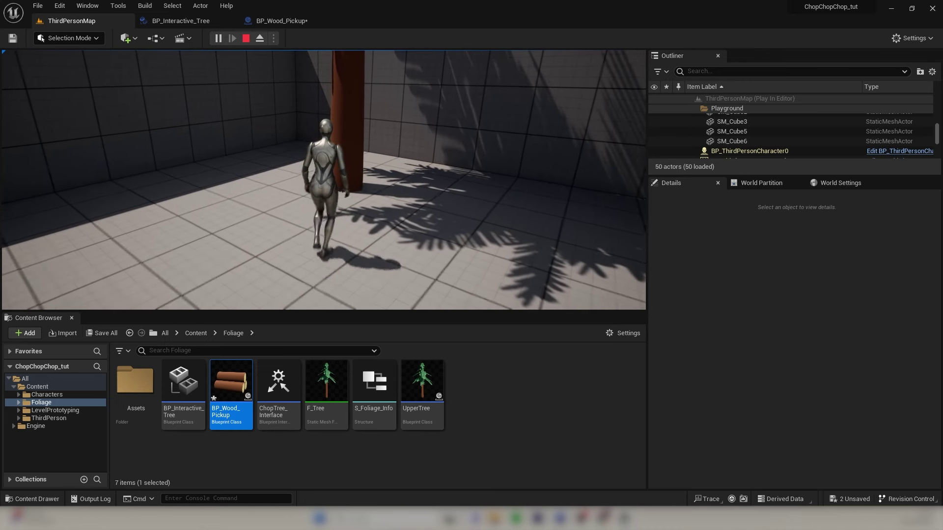
{"action": "key", "text": "Escape"}
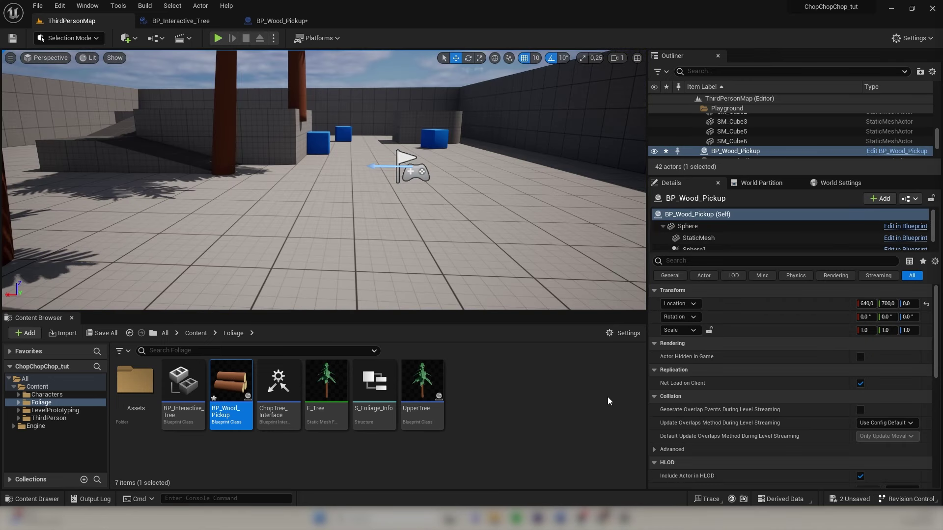
Open the BP_ThirdPersonCharacter Blueprint from the ThirdPerson/Blueprints folder
{"action": "left_click", "coordinate": [548, 442]}
{"action": "left_click", "coordinate": [195, 333]}
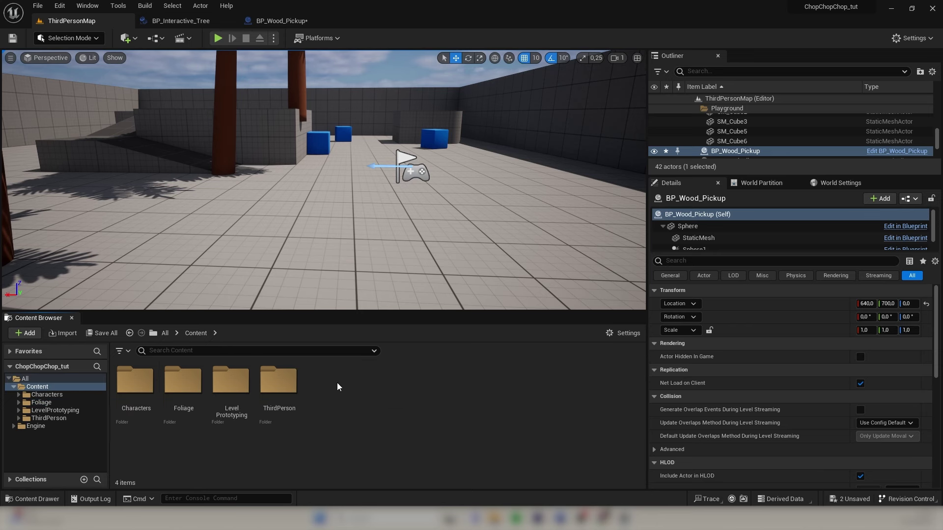
{"action": "double_click", "coordinate": [279, 380]}
{"action": "double_click", "coordinate": [135, 382]}
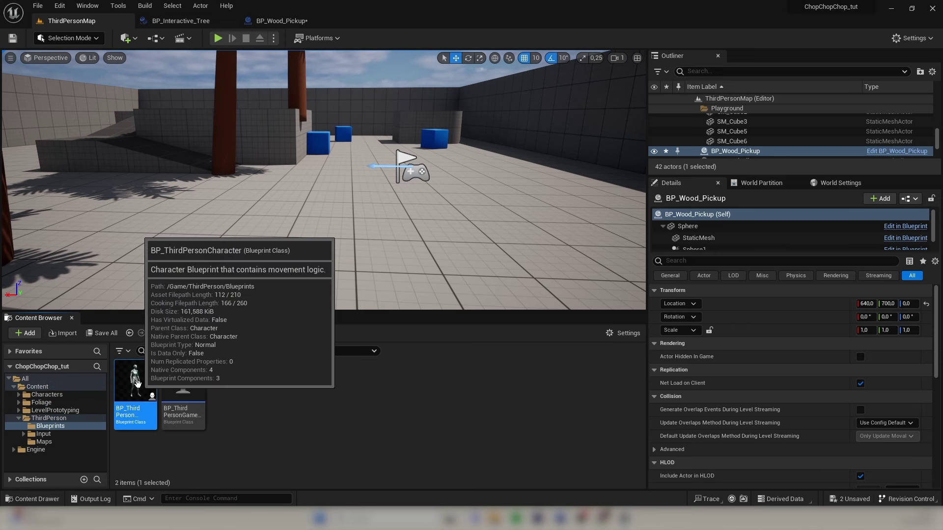
{"action": "double_click", "coordinate": [135, 386]}
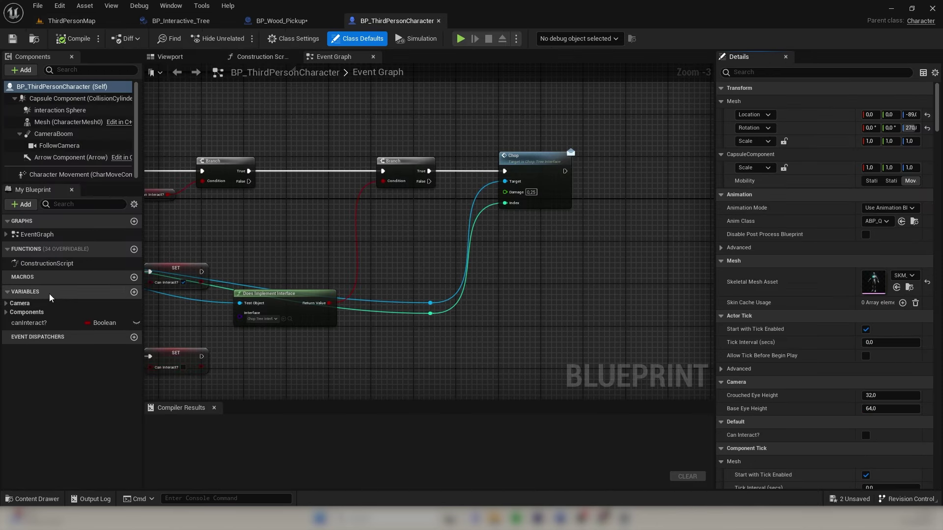
Create an Integer variable named woodAmount in BP_ThirdPersonCharacter, and compile and save the Blueprint
{"action": "left_click", "coordinate": [134, 291]}
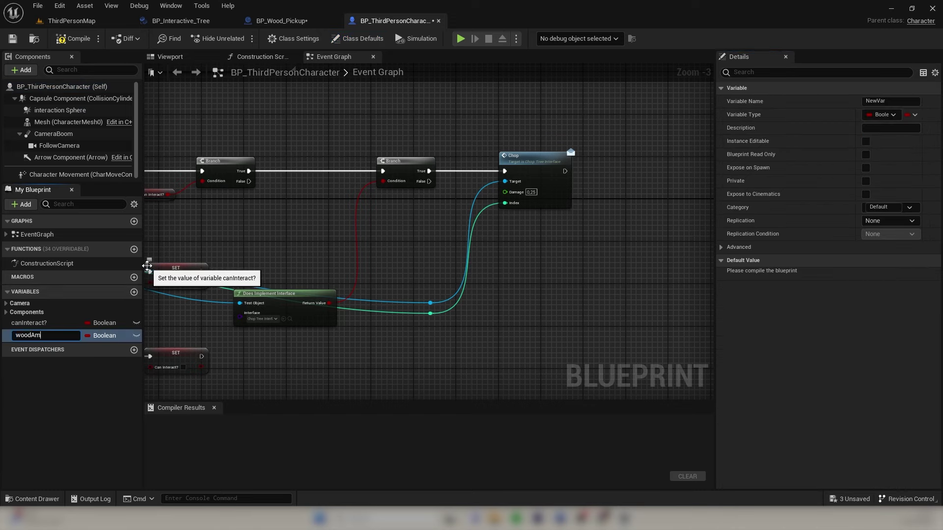
{"action": "key", "text": "Return"}
{"action": "left_click", "coordinate": [89, 339]}
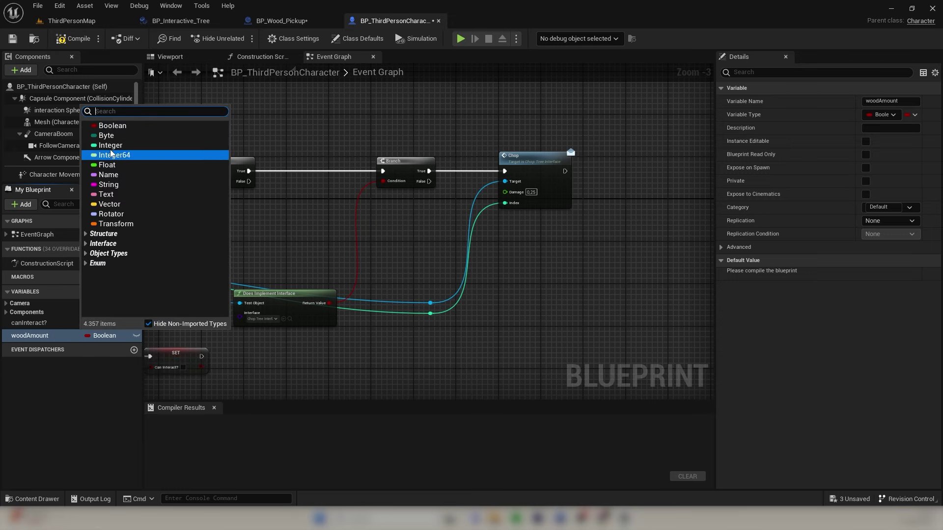
{"action": "left_click", "coordinate": [191, 155]}
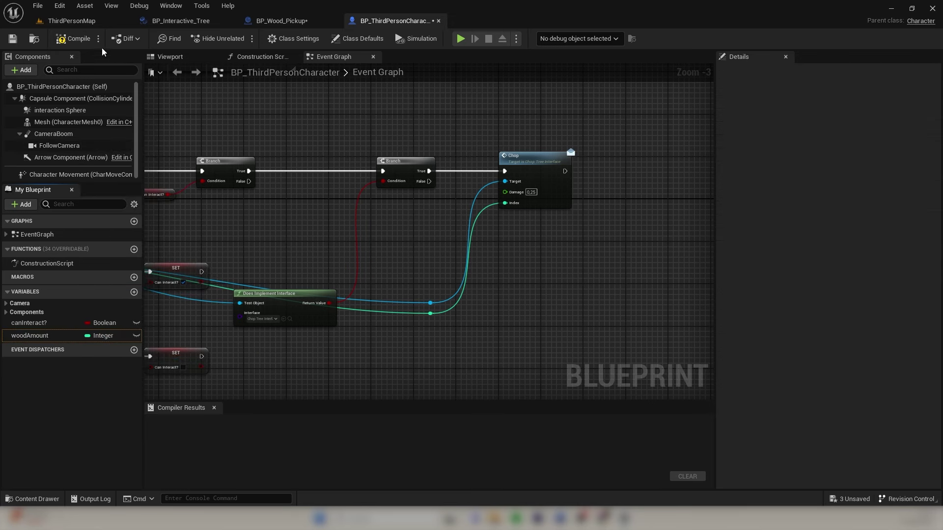
{"action": "left_click", "coordinate": [53, 39]}
{"action": "left_click", "coordinate": [12, 39]}
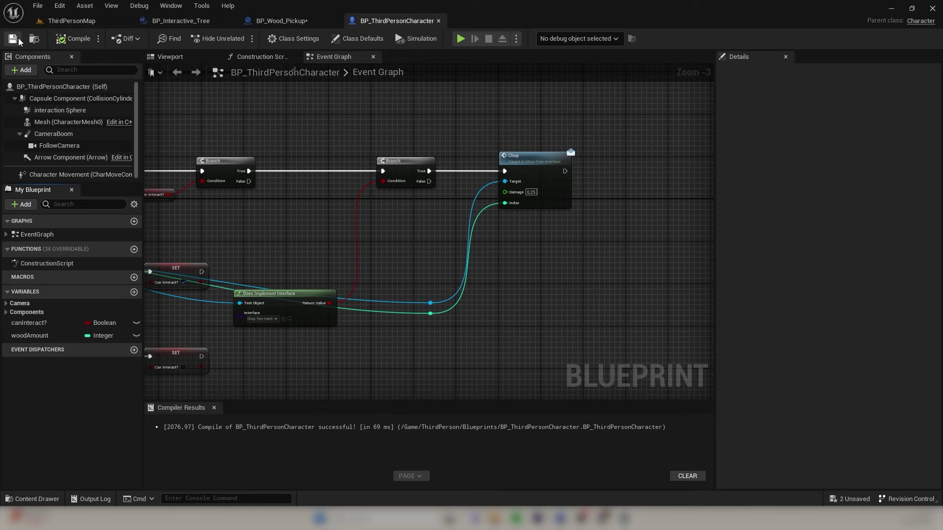
In BP_Wood_Pickup's event graph, move the Destroy Actor node farther from the Branch to make room for more nodes
{"action": "left_click", "coordinate": [273, 21]}
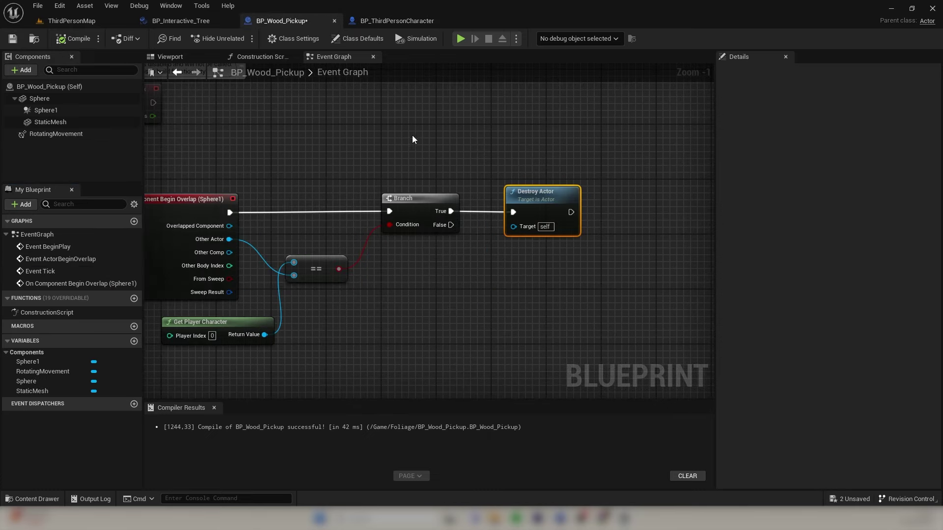
{"action": "right_click_drag", "start_coordinate": [412, 139], "coordinate": [287, 138]}
{"action": "left_click_drag", "start_coordinate": [389, 188], "coordinate": [668, 193]}
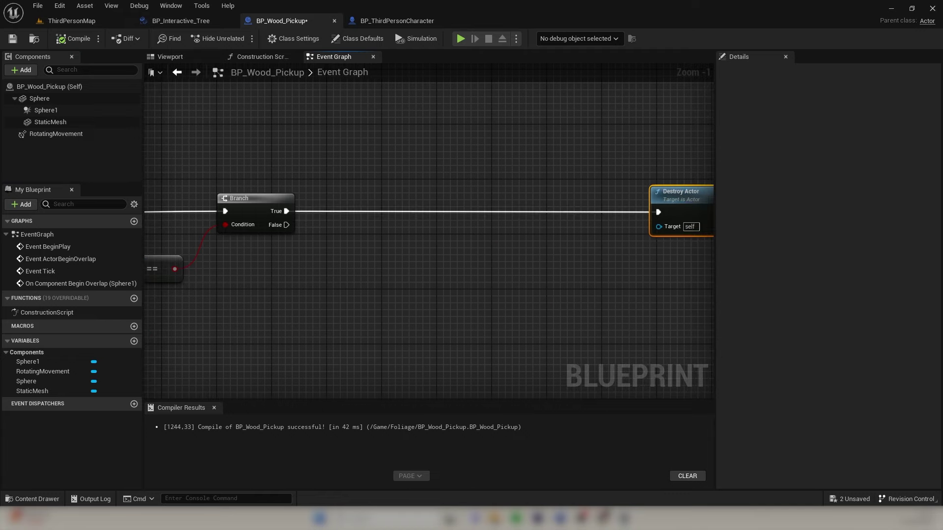
{"action": "right_click_drag", "start_coordinate": [664, 196], "coordinate": [543, 202]}
{"action": "left_click_drag", "start_coordinate": [595, 206], "coordinate": [522, 152]}
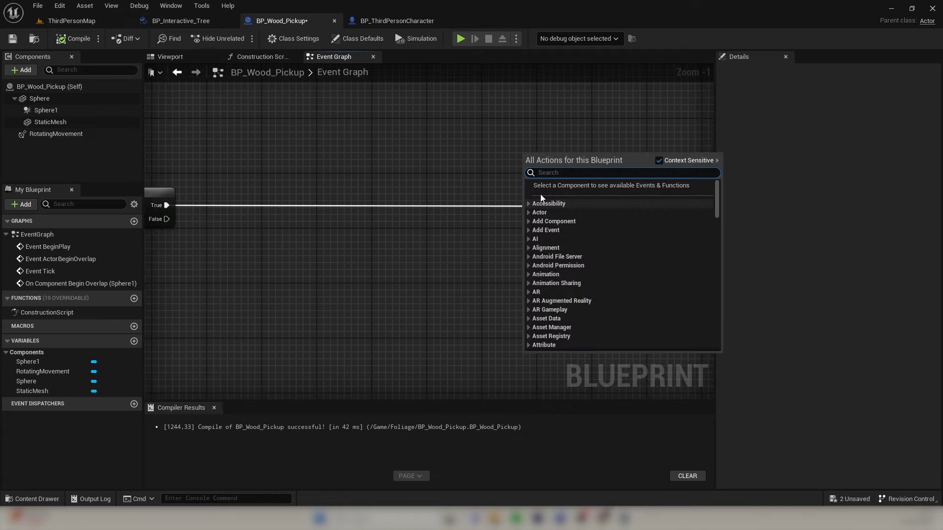
{"action": "key", "text": "Escape"}
{"action": "left_click_drag", "start_coordinate": [560, 189], "coordinate": [653, 193]}
{"action": "right_click_drag", "start_coordinate": [254, 198], "coordinate": [314, 194]}
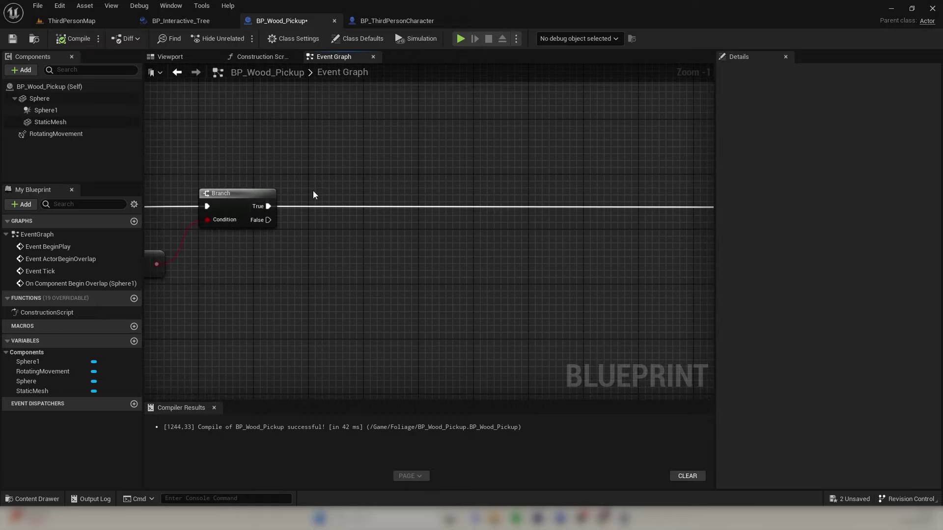
Add a Cast To BP_ThirdPersonCharacter node after the Branch's True output and align it with the Branch
{"action": "right_click_drag", "start_coordinate": [393, 173], "coordinate": [270, 189]}
{"action": "right_click_drag", "start_coordinate": [404, 193], "coordinate": [584, 154]}
{"action": "left_click_drag", "start_coordinate": [328, 189], "coordinate": [442, 233]}
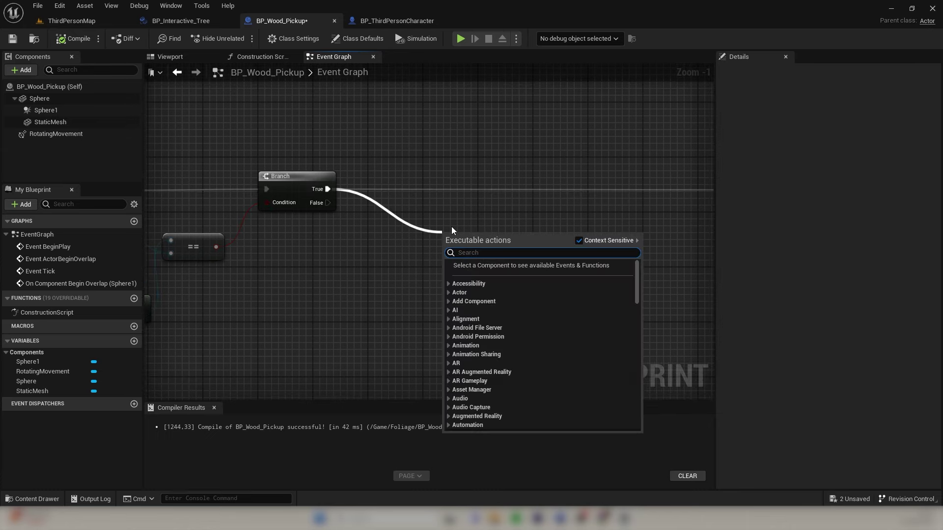
{"action": "type", "text": "cast"}
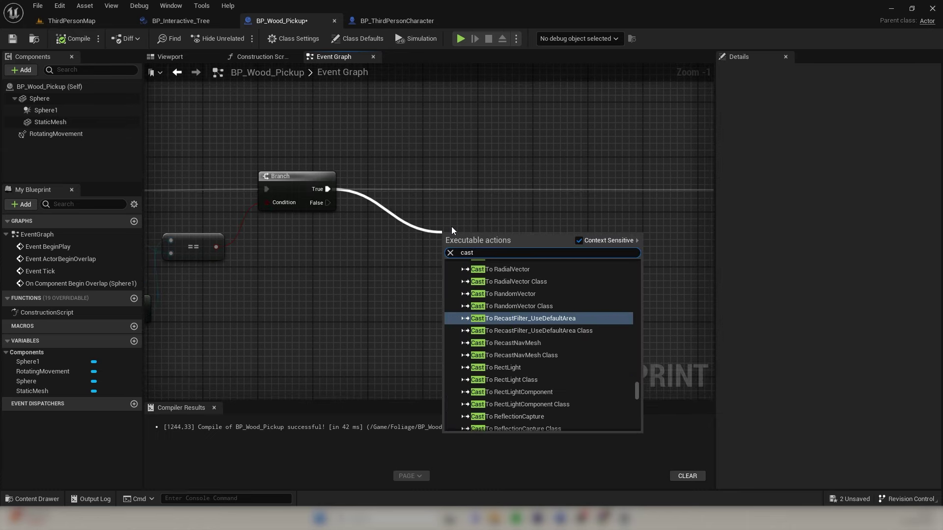
{"action": "type", "text": " to thi"}
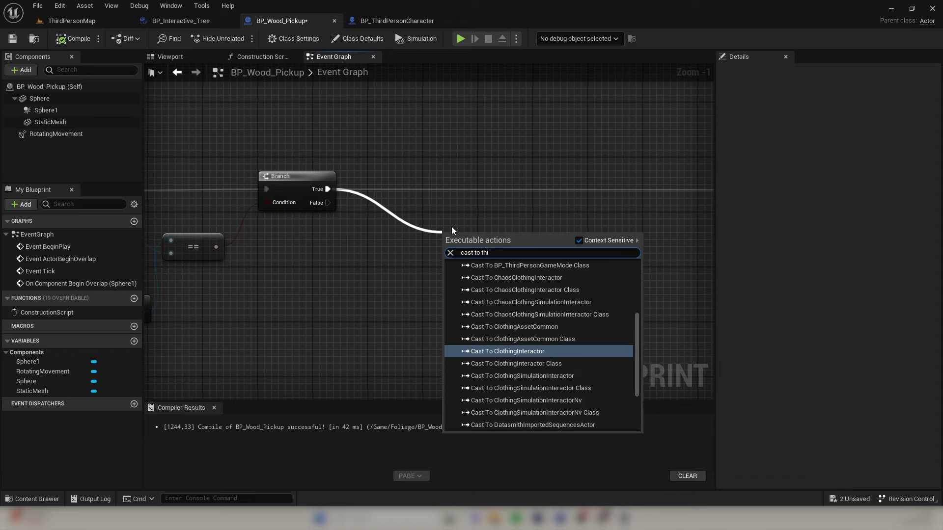
{"action": "type", "text": "rd"}
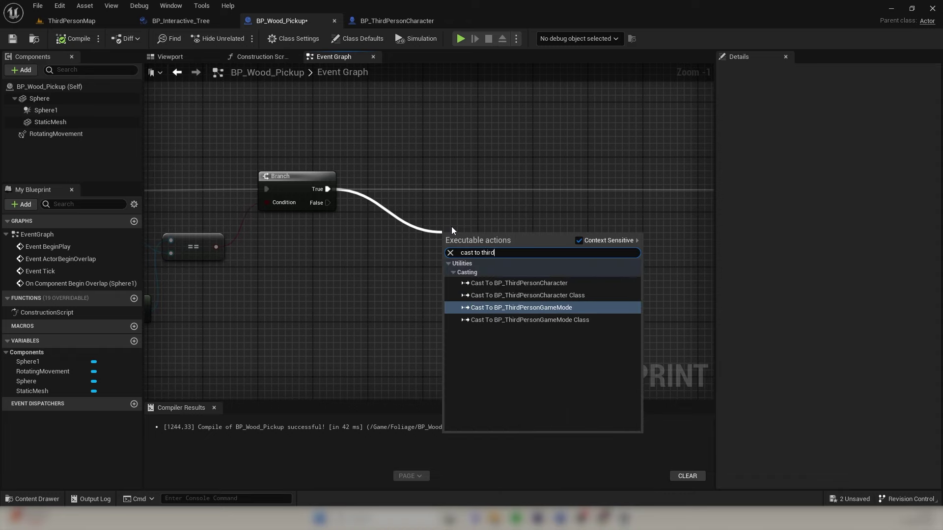
{"action": "key", "text": "Up"}
{"action": "key", "text": "Up"}
{"action": "key", "text": "Return"}
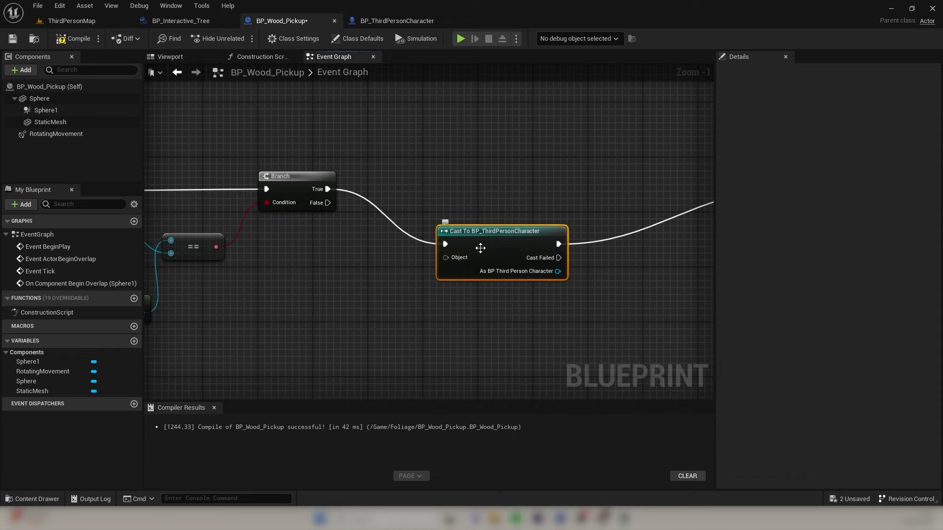
{"action": "left_click_drag", "start_coordinate": [481, 248], "coordinate": [474, 193]}
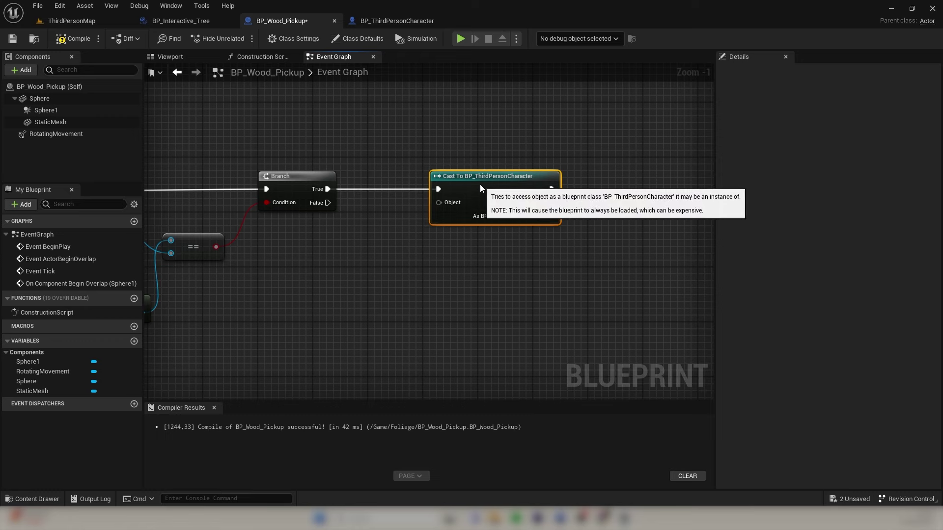
Connect the overlap event's Other Actor to the cast's Object input, and move the cast node closer to the Branch
{"action": "right_click_drag", "start_coordinate": [388, 234], "coordinate": [500, 236]}
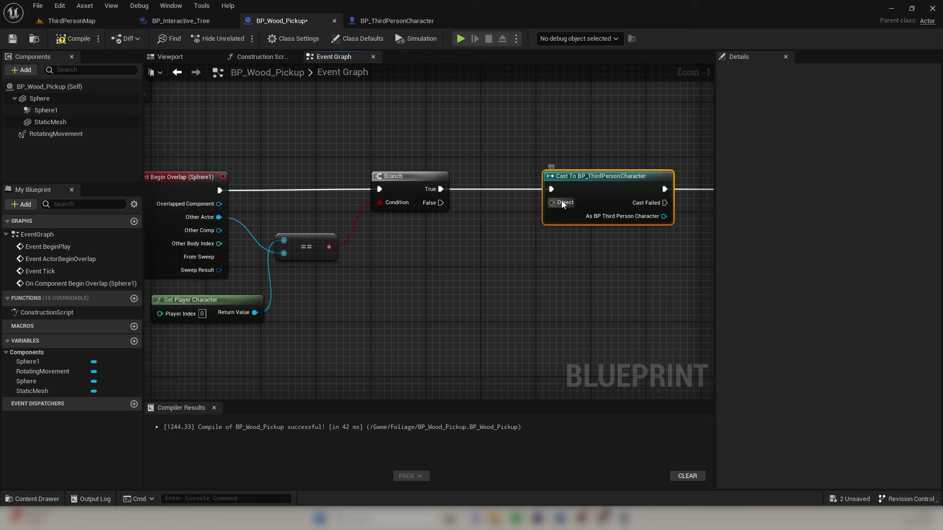
{"action": "left_click_drag", "start_coordinate": [221, 219], "coordinate": [556, 202]}
{"action": "right_click_drag", "start_coordinate": [558, 257], "coordinate": [380, 284]}
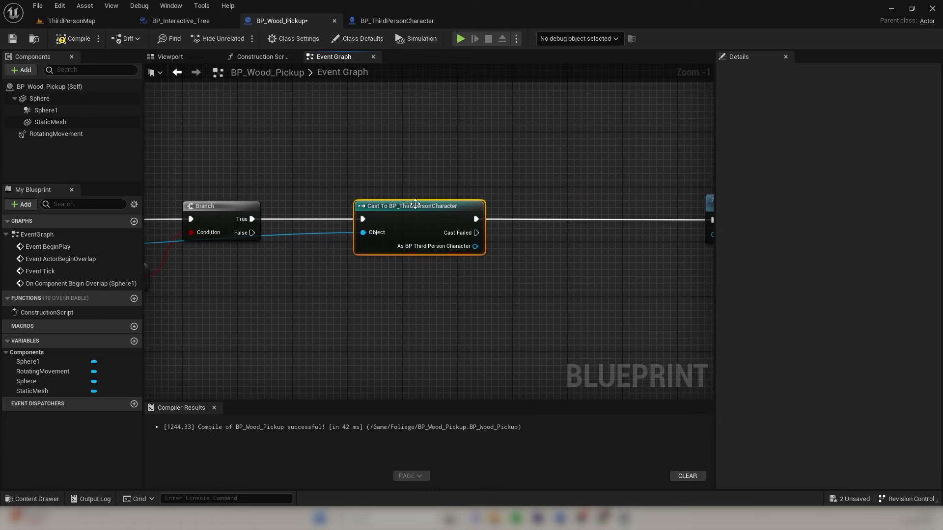
{"action": "left_click_drag", "start_coordinate": [415, 203], "coordinate": [368, 203]}
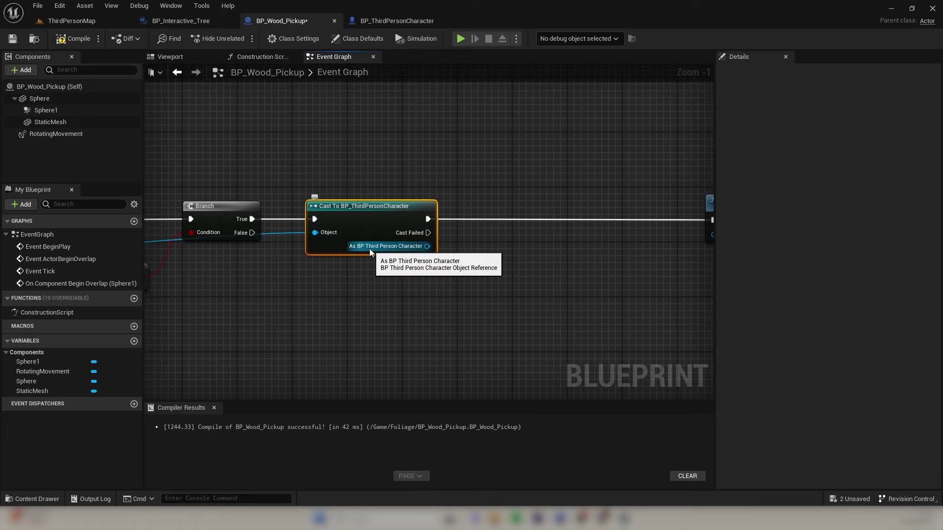
Add a Get Wood Amount node from the cast's As BP Third Person Character output
{"action": "left_click_drag", "start_coordinate": [426, 246], "coordinate": [500, 273]}
{"action": "type", "text": "get wood"}
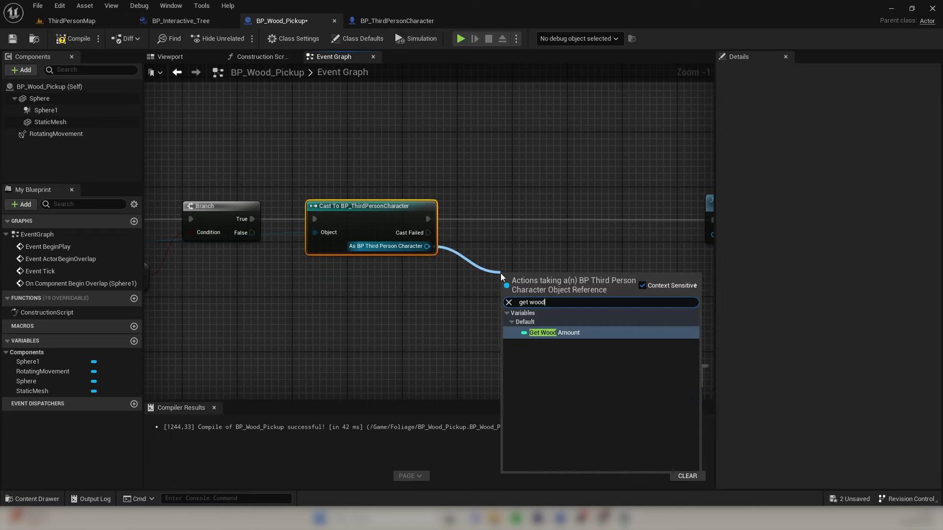
{"action": "key", "text": "Return"}
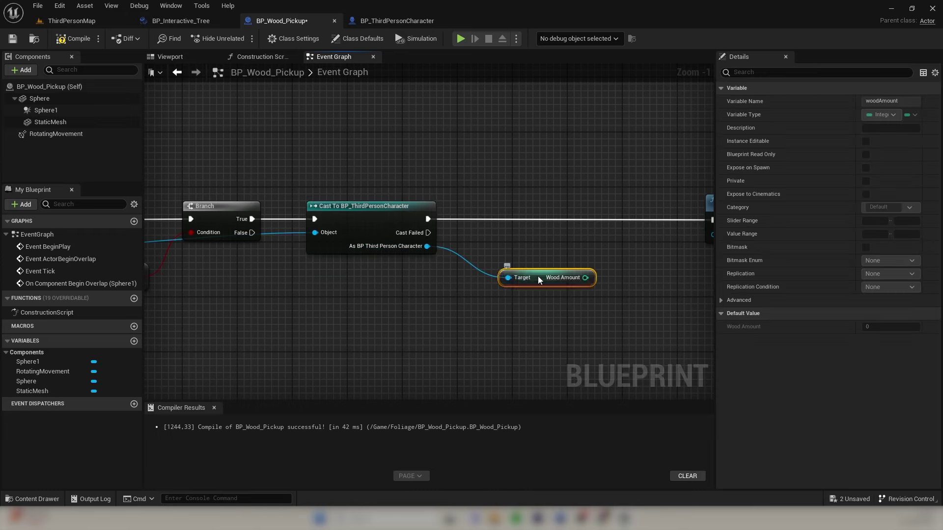
Feed Wood Amount into an integer Add node with 5 as the second value, and move Destroy Actor farther away
{"action": "left_click_drag", "start_coordinate": [539, 280], "coordinate": [559, 293]}
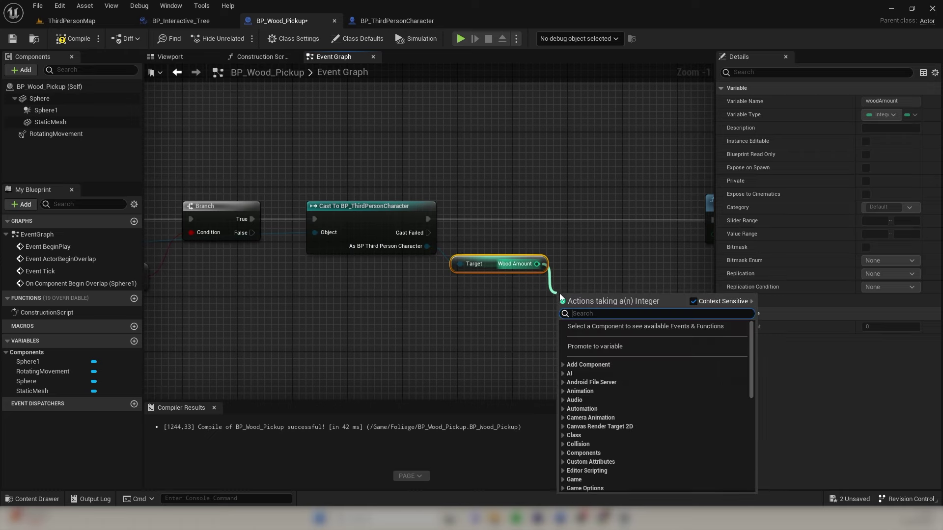
{"action": "type", "text": "add"}
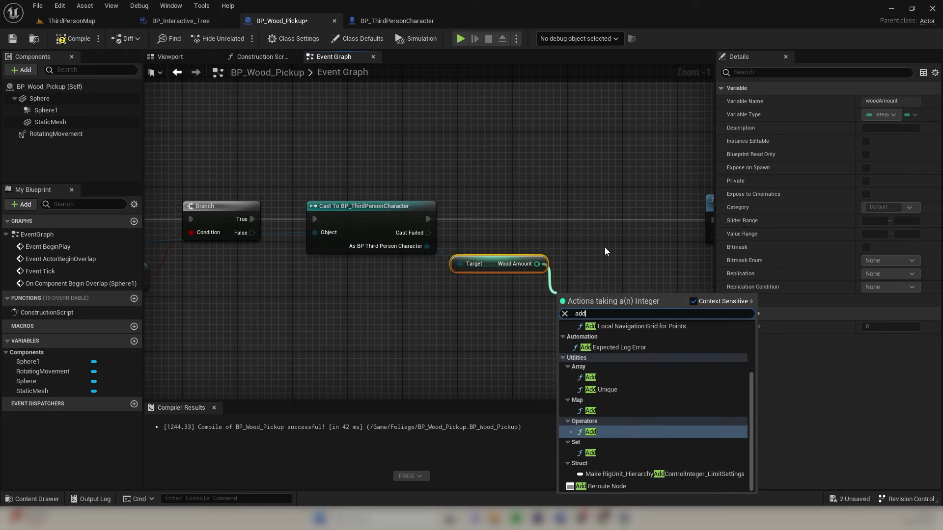
{"action": "left_click", "coordinate": [596, 433]}
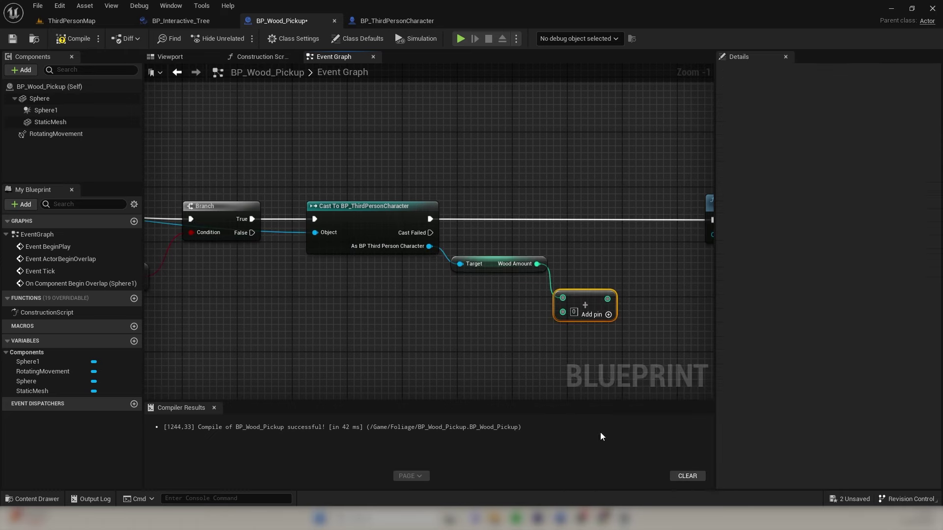
{"action": "left_click_drag", "start_coordinate": [592, 300], "coordinate": [600, 279]}
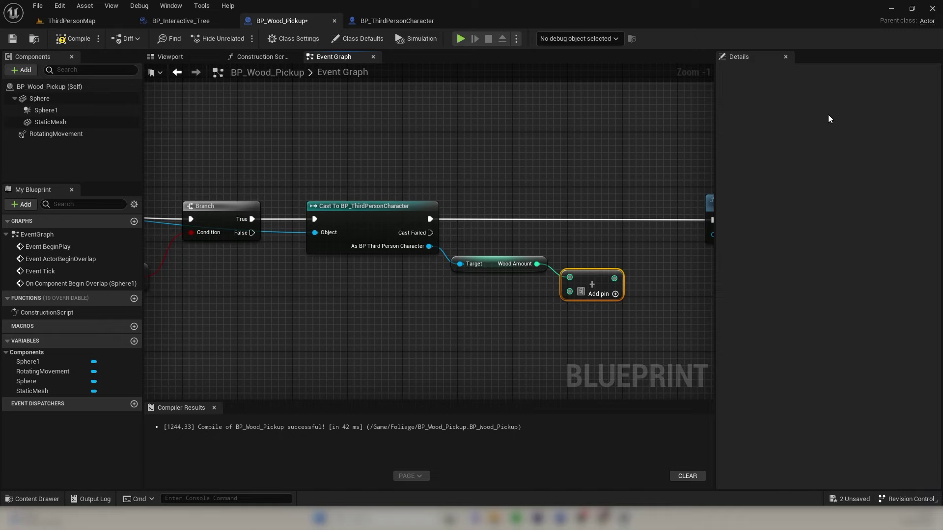
{"action": "right_click_drag", "start_coordinate": [508, 334], "coordinate": [374, 352]}
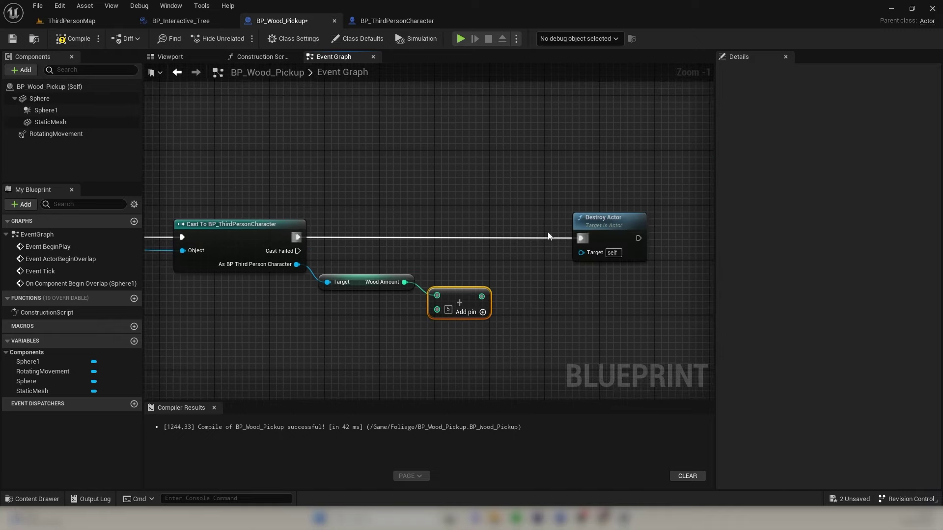
{"action": "left_click_drag", "start_coordinate": [605, 220], "coordinate": [653, 219]}
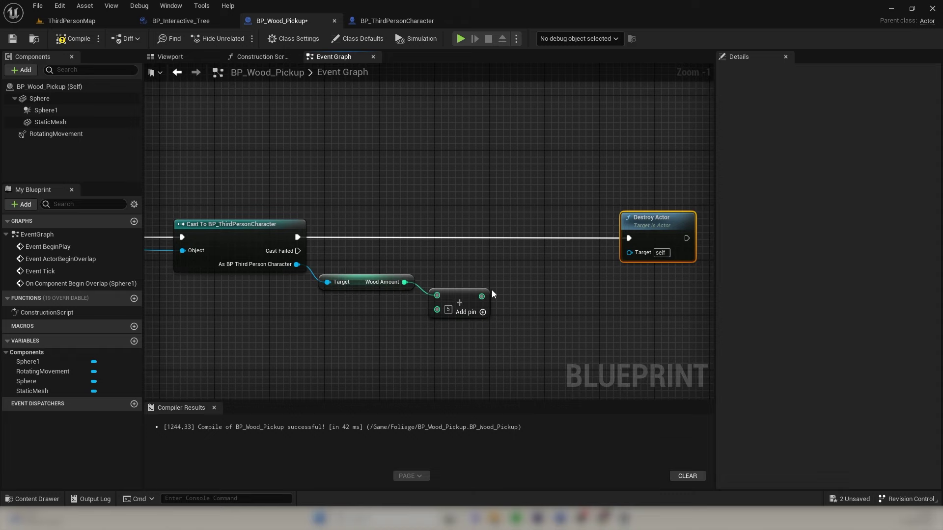
{"action": "left_click_drag", "start_coordinate": [481, 296], "coordinate": [525, 276]}
{"action": "type", "text": "set "}
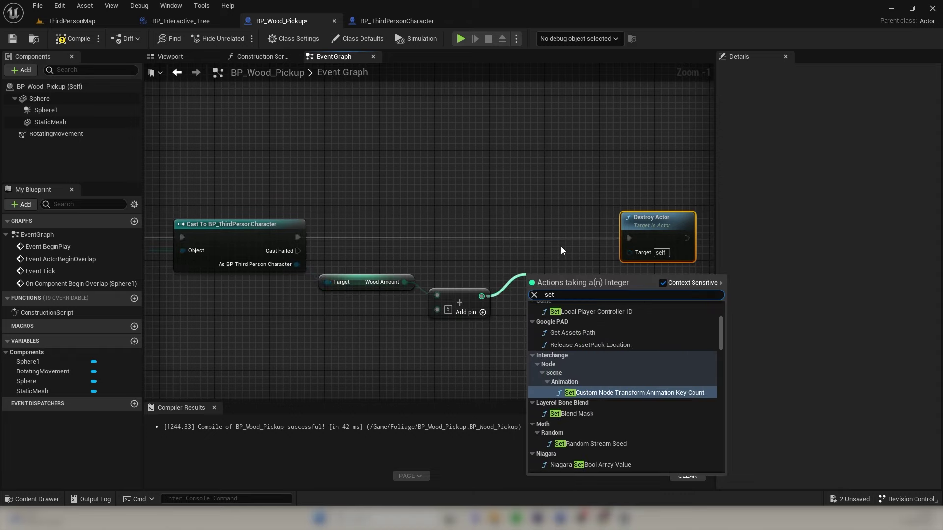
{"action": "type", "text": "wpp"}
{"action": "key", "text": "BackSpace"}
{"action": "key", "text": "BackSpace"}
{"action": "key", "text": "BackSpace"}
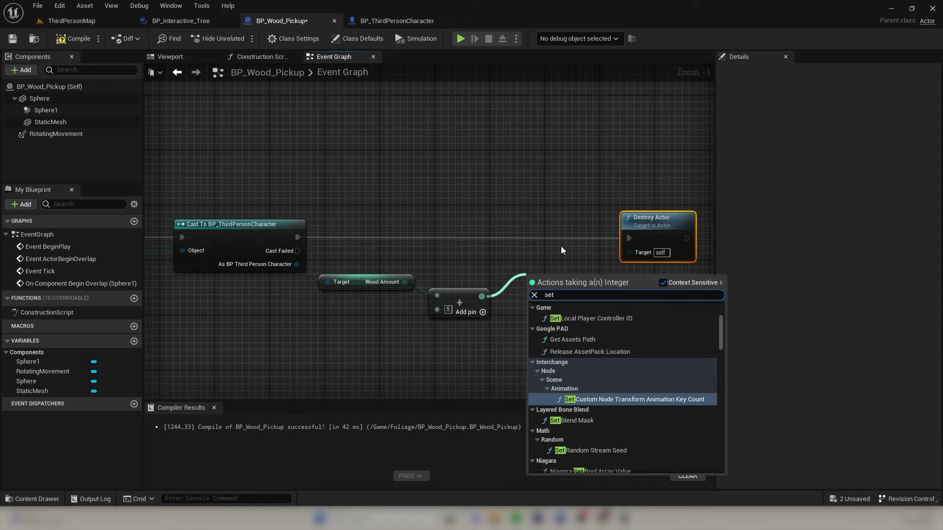
{"action": "type", "text": "wood"}
{"action": "key", "text": "BackSpace"}
{"action": "key", "text": "BackSpace"}
{"action": "key", "text": "BackSpace"}
{"action": "key", "text": "BackSpace"}
{"action": "key", "text": "BackSpace"}
{"action": "key", "text": "BackSpace"}
{"action": "key", "text": "BackSpace"}
{"action": "key", "text": "BackSpace"}
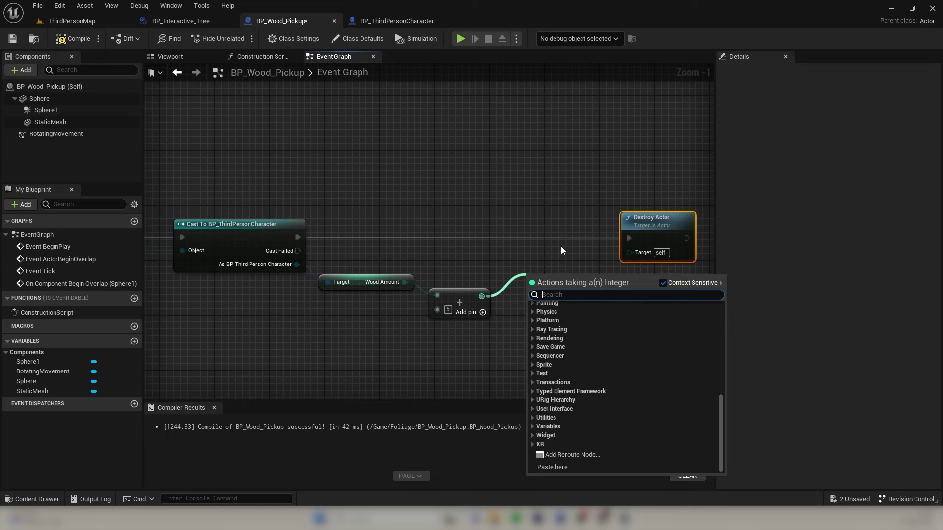
{"action": "left_click", "coordinate": [389, 226]}
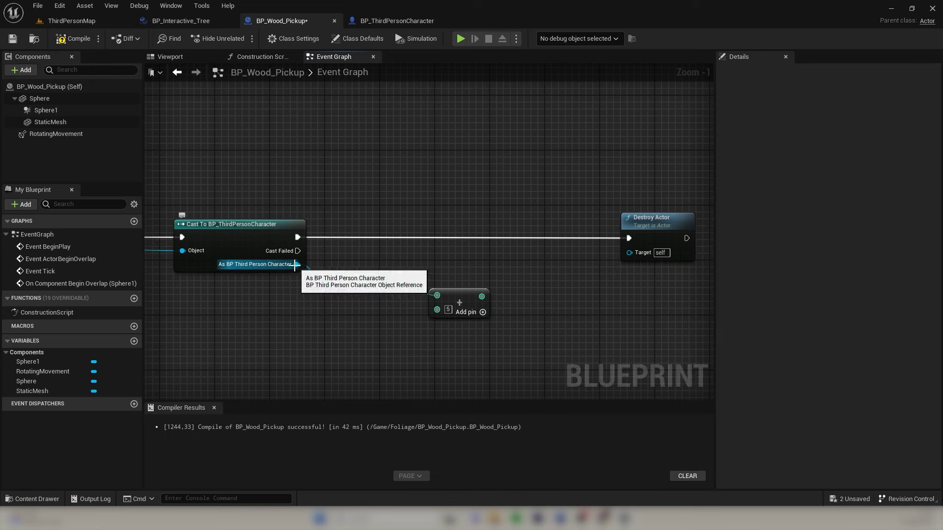
Add a Set Wood Amount node from the cast's As BP Third Person Character output
{"action": "left_click_drag", "start_coordinate": [296, 265], "coordinate": [469, 269]}
{"action": "type", "text": "set "}
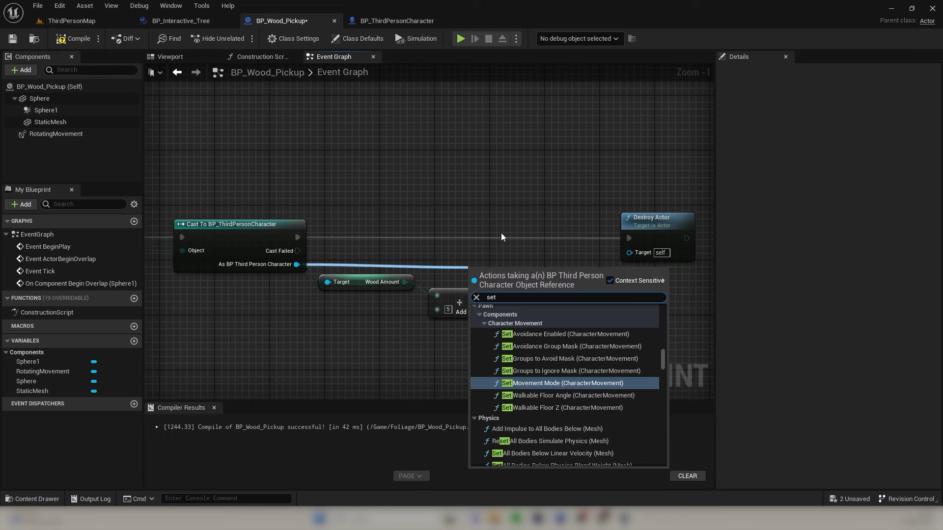
{"action": "type", "text": "wpo"}
{"action": "key", "text": "BackSpace"}
{"action": "key", "text": "BackSpace"}
{"action": "type", "text": "ood"}
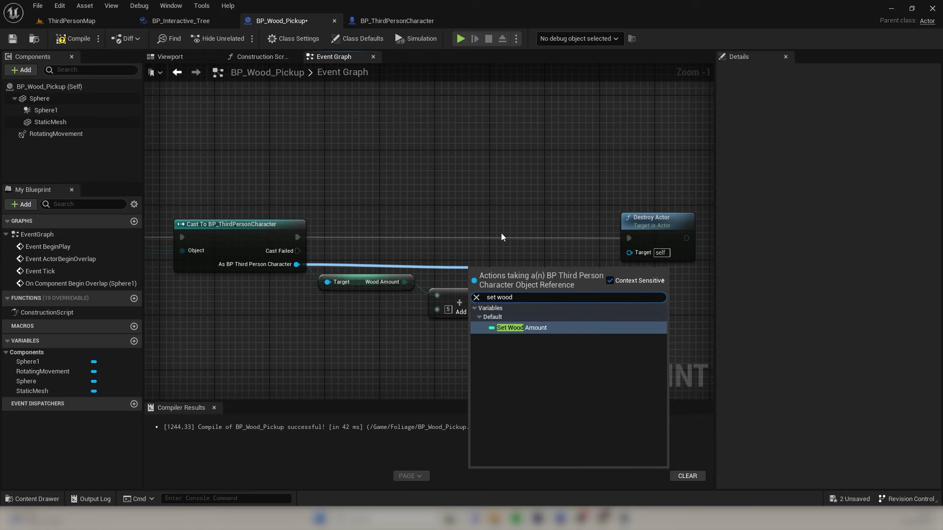
{"action": "key", "text": "Return"}
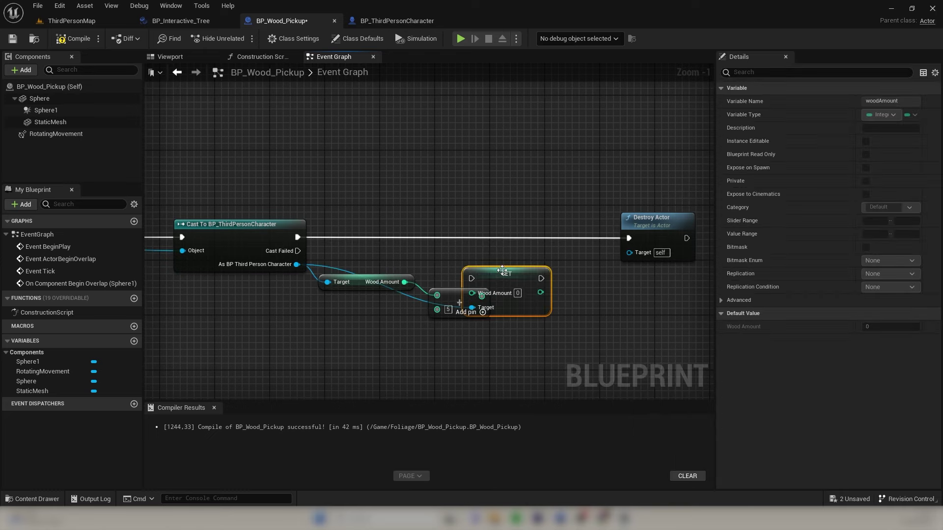
Place the Set node between the cast and Destroy Actor, wire its execution, and connect the Add result to Wood Amount
{"action": "left_click_drag", "start_coordinate": [506, 275], "coordinate": [533, 228]}
{"action": "left_click_drag", "start_coordinate": [293, 243], "coordinate": [500, 230]}
{"action": "mouse_move", "coordinate": [563, 233]}
{"action": "left_mouse_down"}
{"action": "mouse_move", "coordinate": [613, 228]}
{"action": "mouse_move", "coordinate": [629, 238]}
{"action": "mouse_move", "coordinate": [562, 222]}
{"action": "left_mouse_up"}
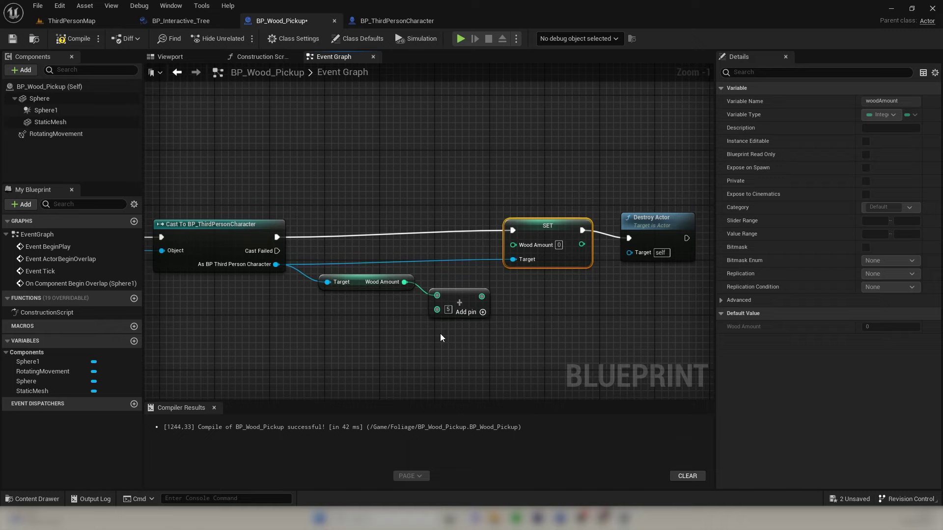
{"action": "left_click_drag", "start_coordinate": [481, 296], "coordinate": [511, 245]}
{"action": "right_click_drag", "start_coordinate": [598, 309], "coordinate": [510, 305]}
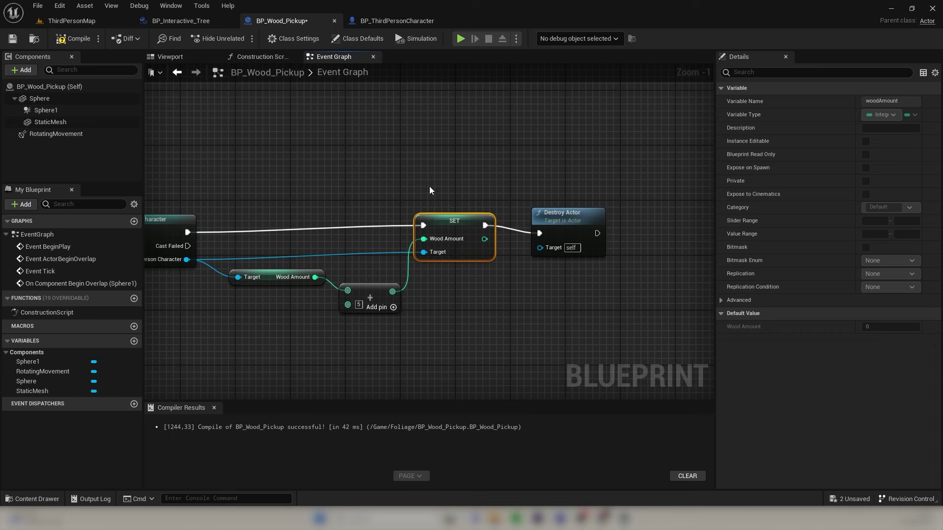
Compile and save the BP_Wood_Pickup Blueprint
{"action": "right_click_drag", "start_coordinate": [430, 191], "coordinate": [477, 191]}
{"action": "left_click", "coordinate": [62, 44]}
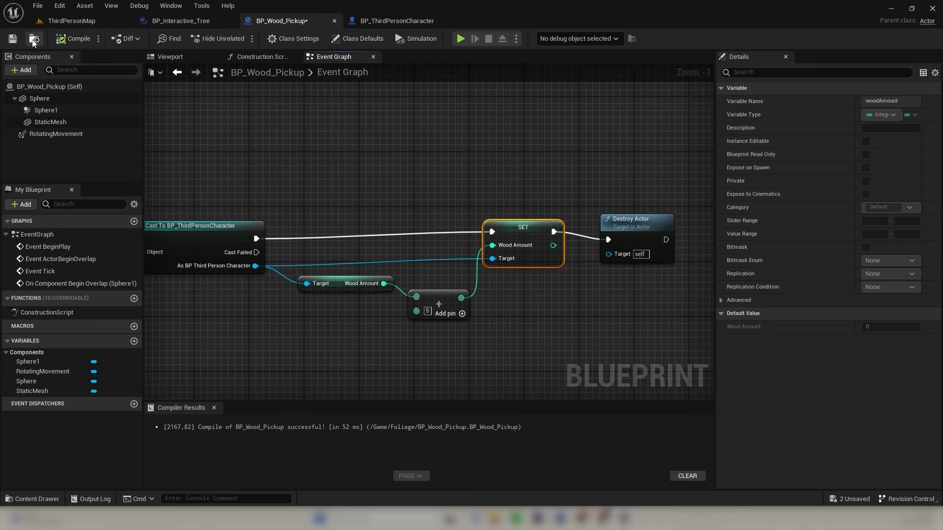
{"action": "left_click", "coordinate": [12, 39]}
Create a User Widget Blueprint named W_Main_Widget in the project's Content folder
{"action": "left_click", "coordinate": [71, 21]}
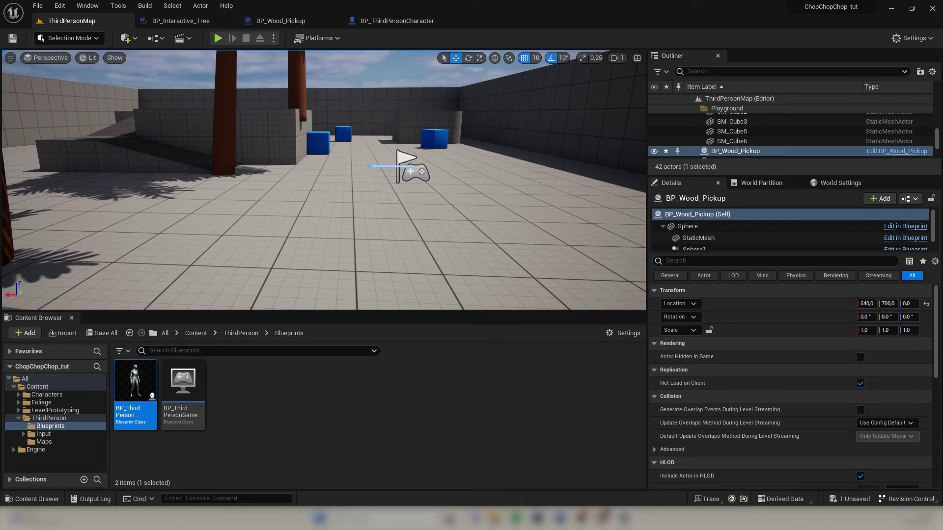
{"action": "left_click", "coordinate": [196, 333]}
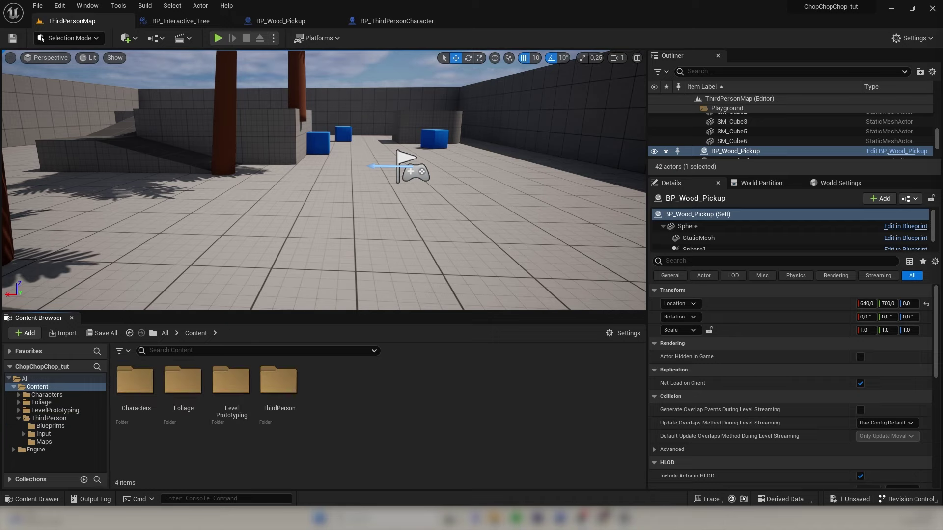
{"action": "right_click", "coordinate": [346, 388]}
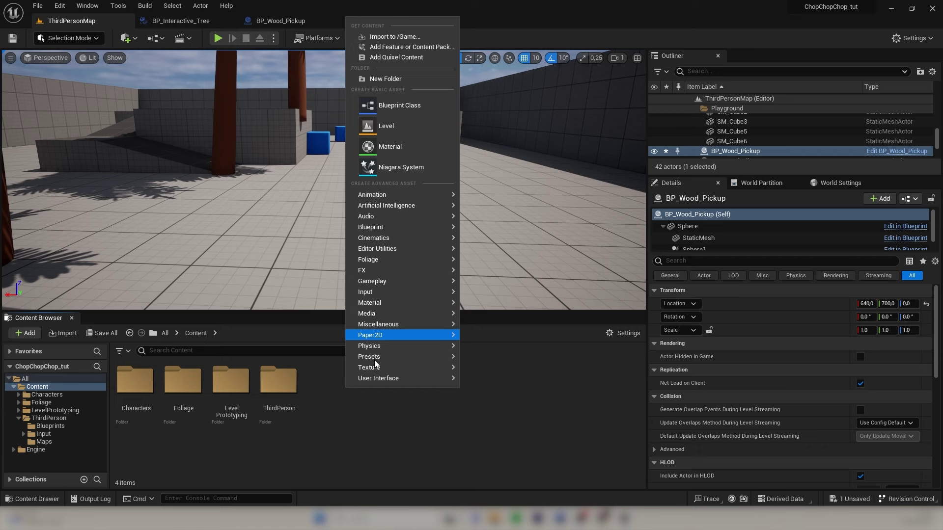
{"action": "mouse_move", "coordinate": [381, 378]}
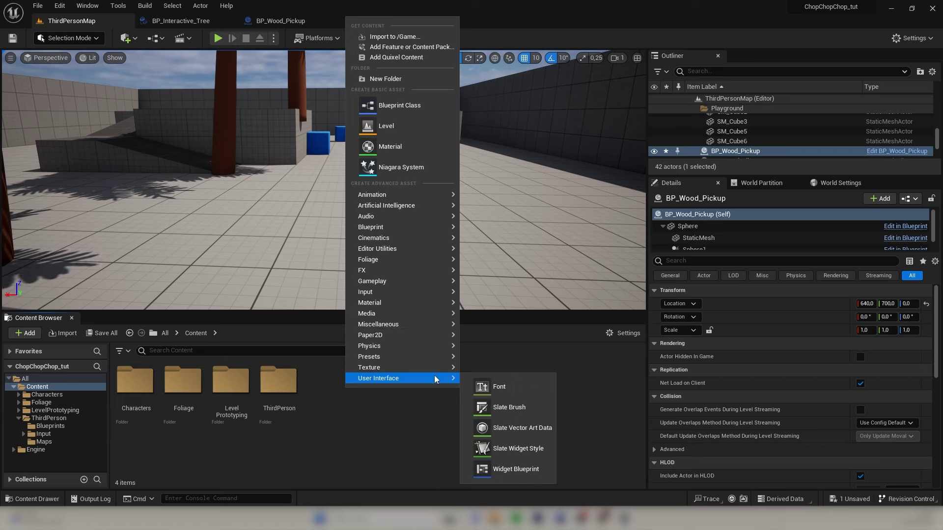
{"action": "left_click", "coordinate": [522, 468]}
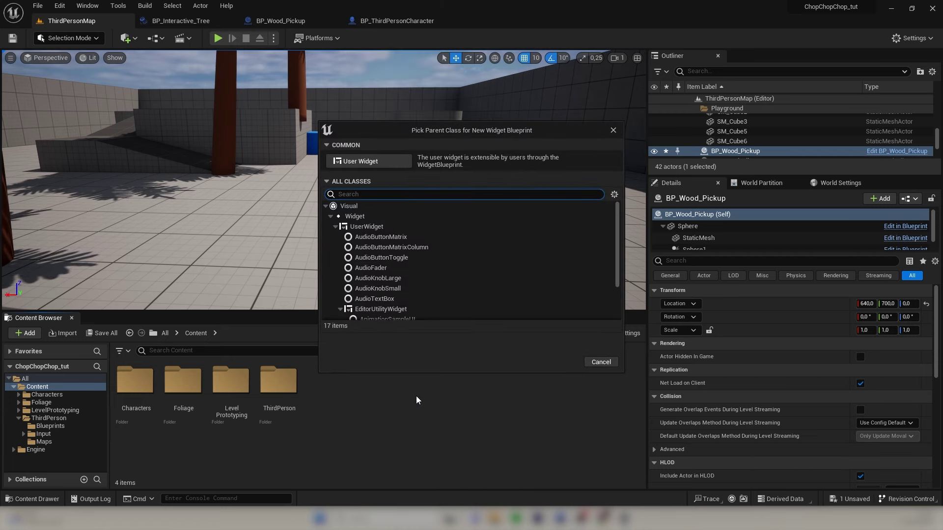
{"action": "left_click", "coordinate": [351, 165]}
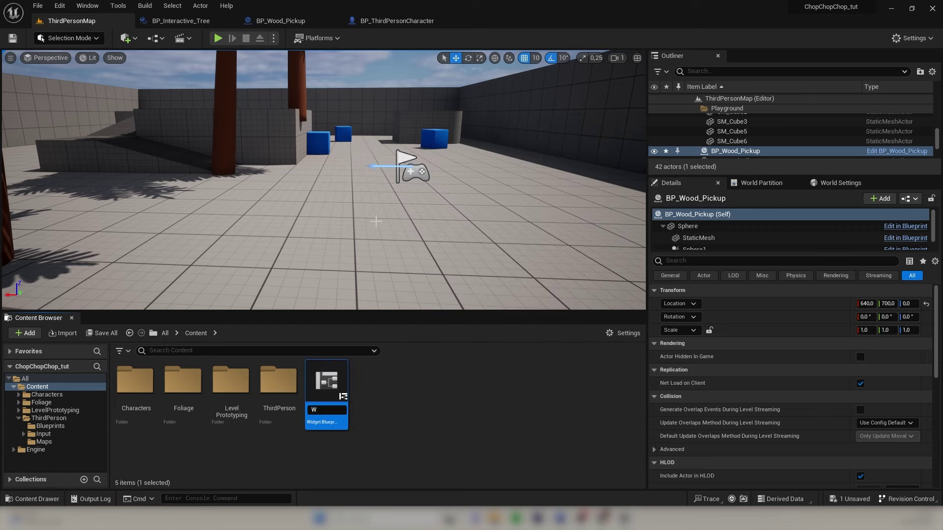
{"action": "type", "text": "W_Main_W"}
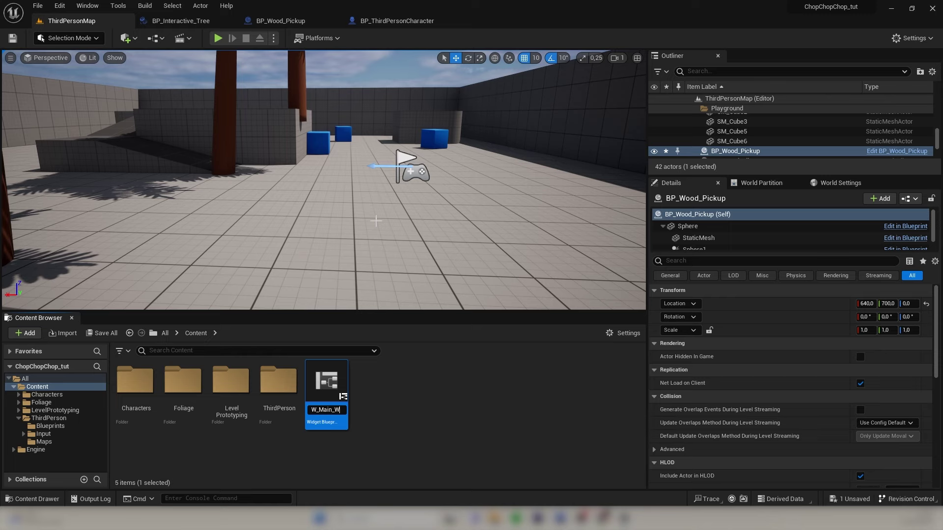
{"action": "type", "text": "idget"}
{"action": "key", "text": "Return"}
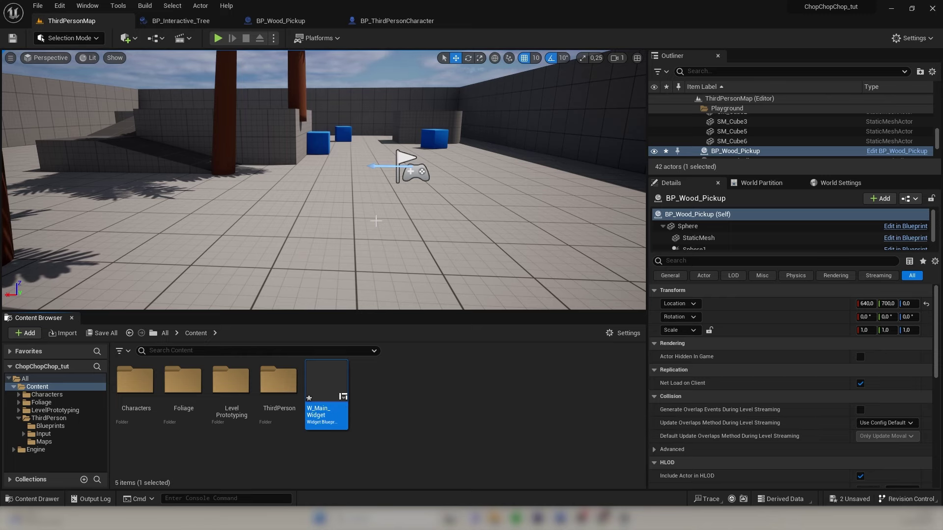
Open the W_Main_Widget Blueprint and add a Canvas Panel as its root element
{"action": "double_click", "coordinate": [326, 383]}
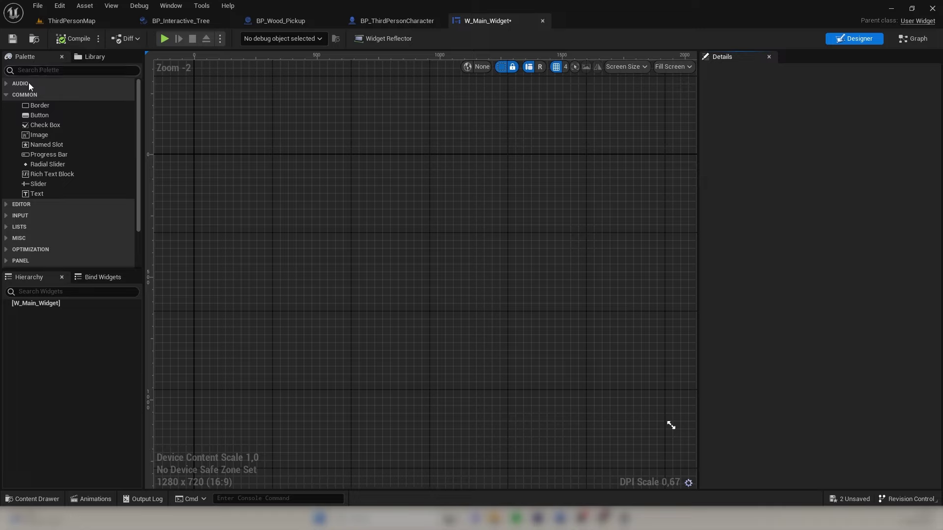
{"action": "left_click", "coordinate": [31, 69]}
{"action": "type", "text": "c"}
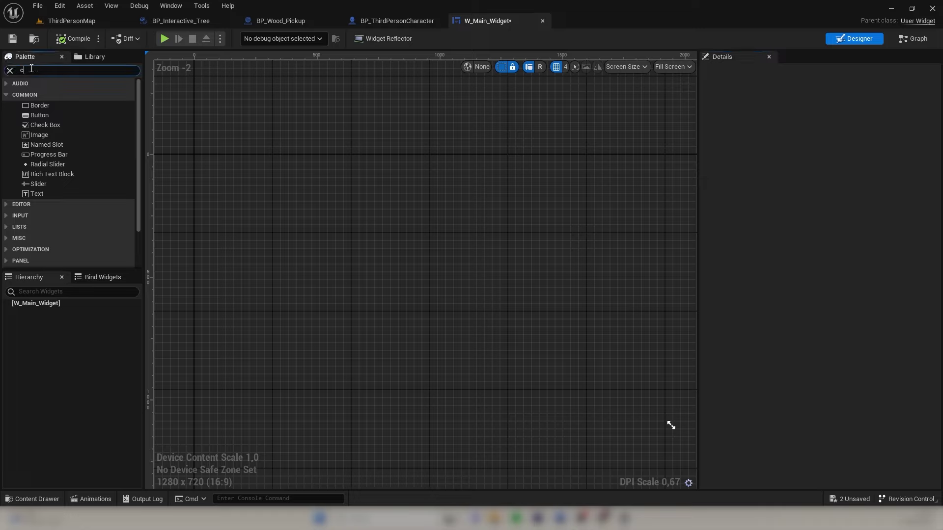
{"action": "type", "text": "an"}
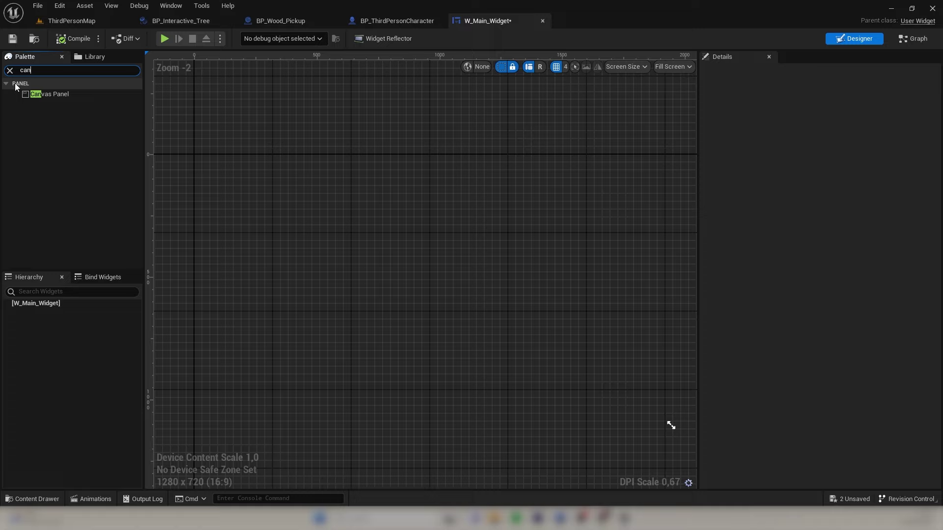
{"action": "left_click_drag", "start_coordinate": [32, 94], "coordinate": [398, 228]}
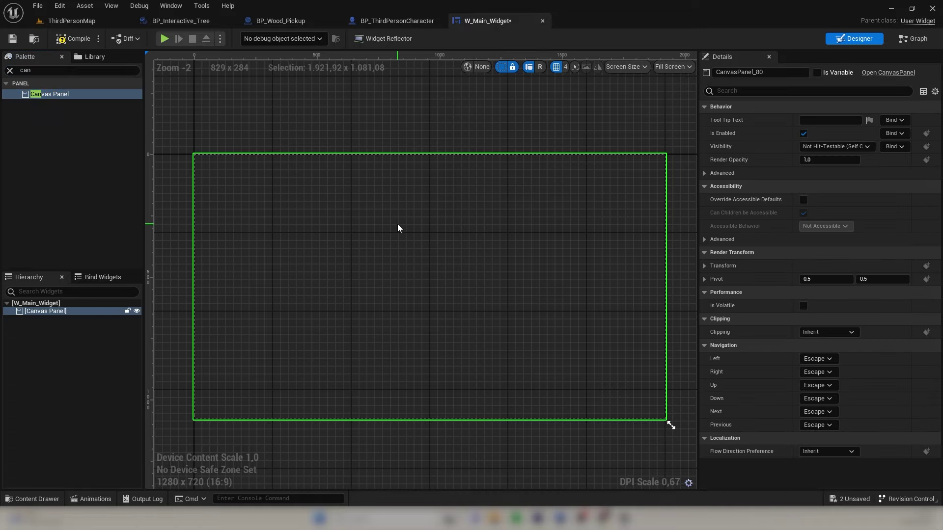
Add a Text block to the canvas near its upper-left corner, at about X 100, Y 72
{"action": "left_click", "coordinate": [10, 71]}
{"action": "type", "text": "te"}
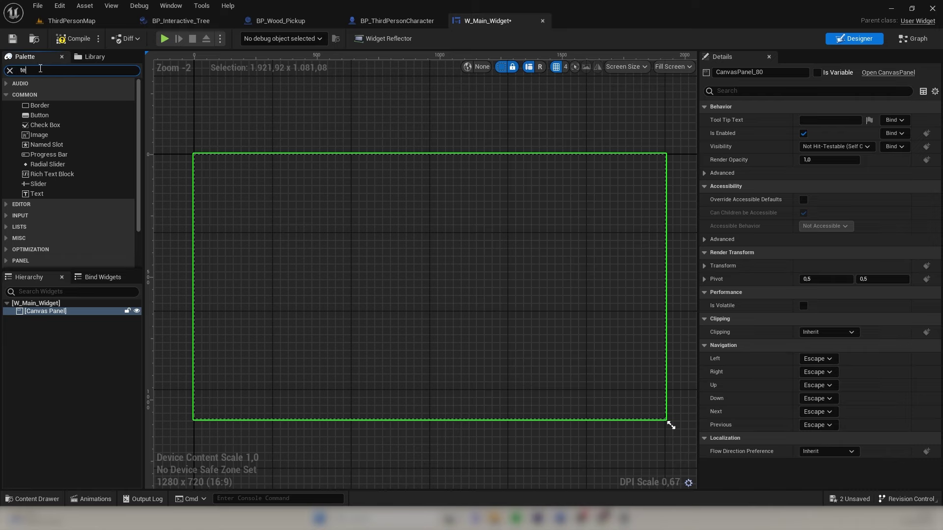
{"action": "type", "text": "xt"}
{"action": "left_click", "coordinate": [35, 105]}
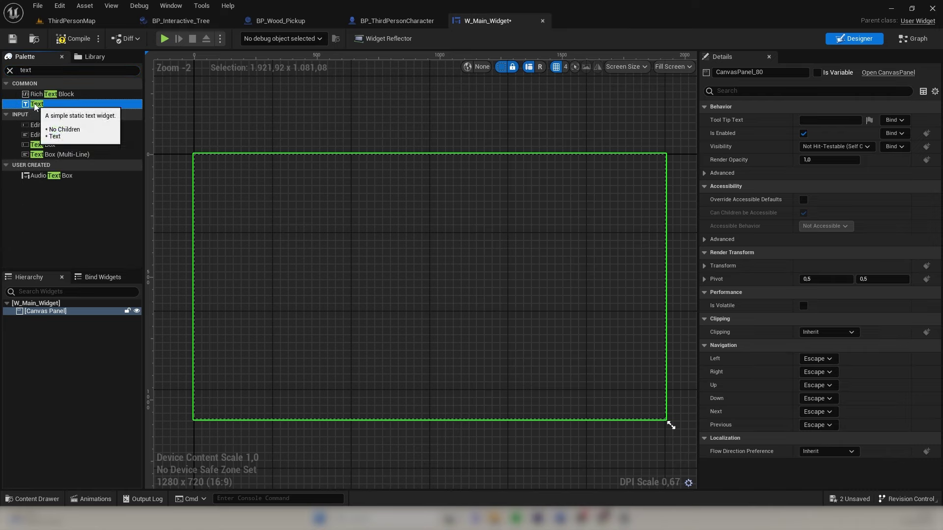
{"action": "left_click_drag", "start_coordinate": [36, 107], "coordinate": [237, 179]}
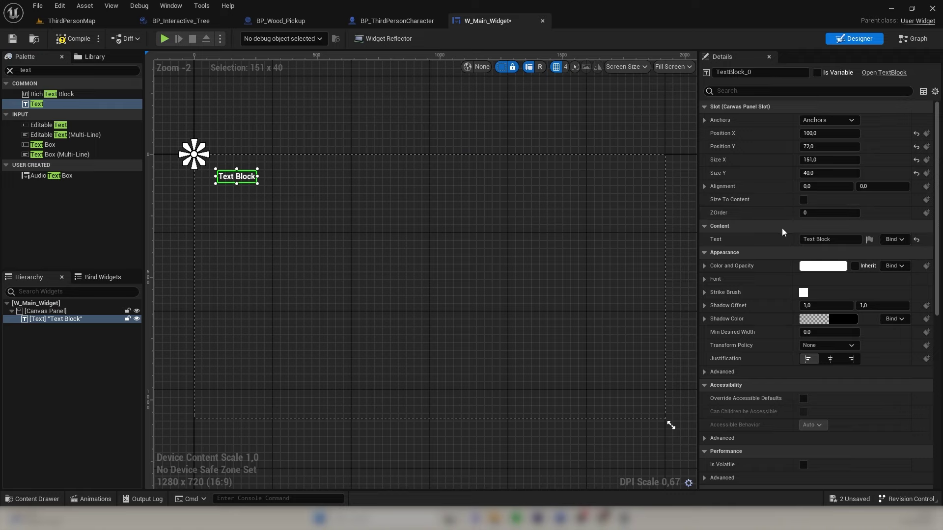
Change the text block's content to "Wood:"
{"action": "double_click", "coordinate": [832, 239]}
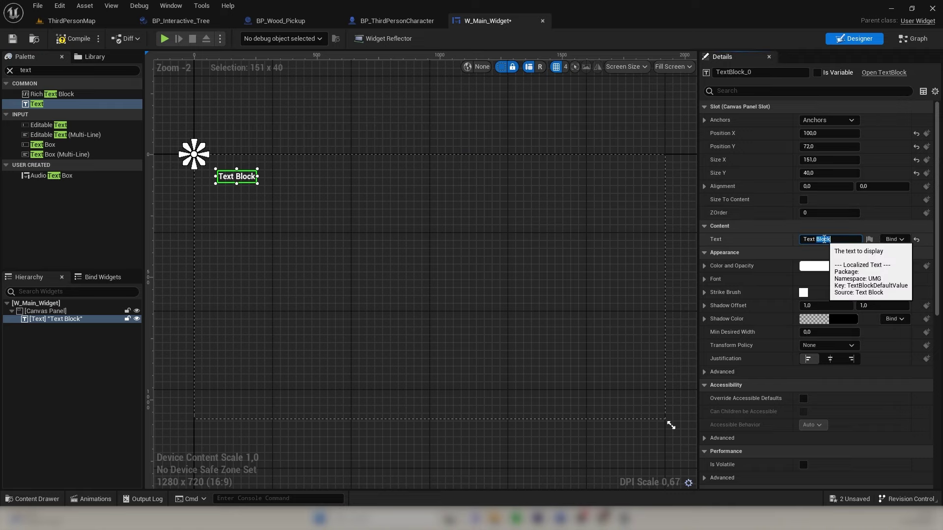
{"action": "key", "text": "ctrl+a"}
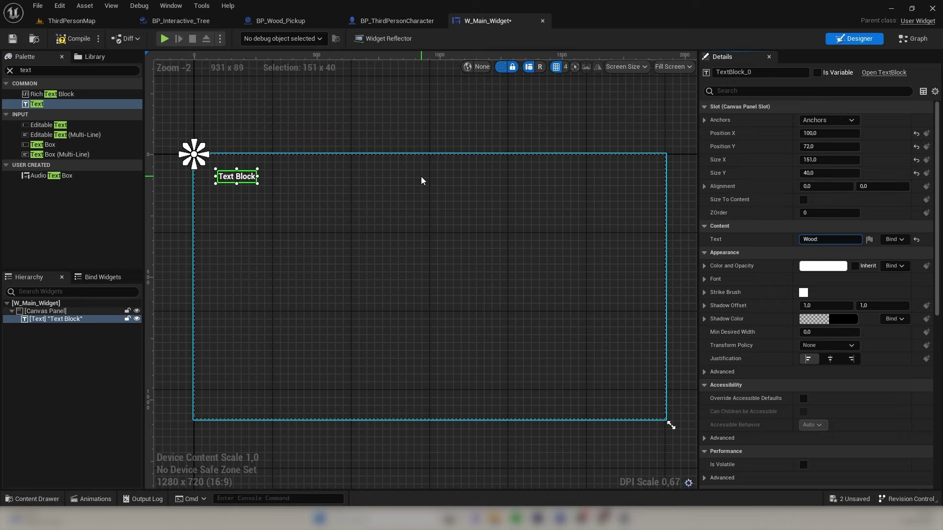
{"action": "left_click", "coordinate": [362, 177]}
Duplicate the "Wood:" text block and place the copy directly to its right, at about X 208, Y 76
{"action": "left_click", "coordinate": [227, 178]}
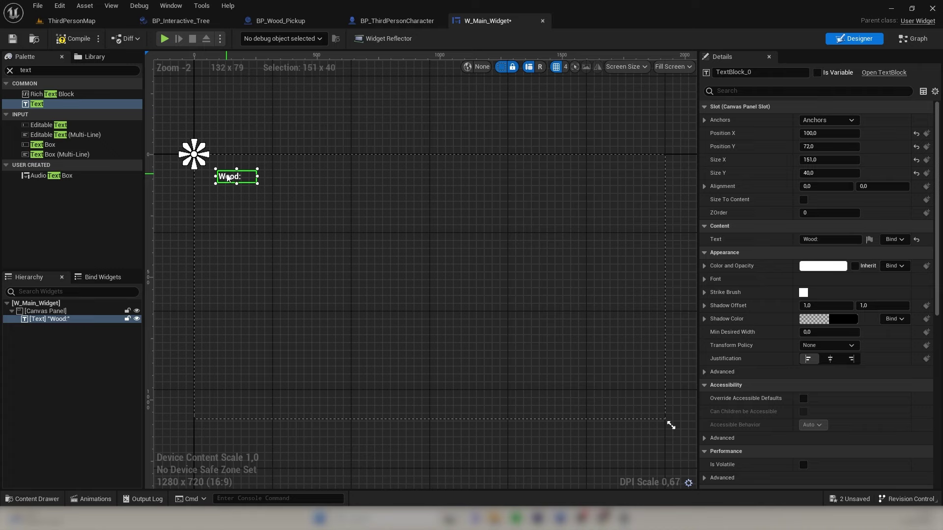
{"action": "key", "text": "ctrl+d"}
{"action": "left_click_drag", "start_coordinate": [228, 177], "coordinate": [263, 184]}
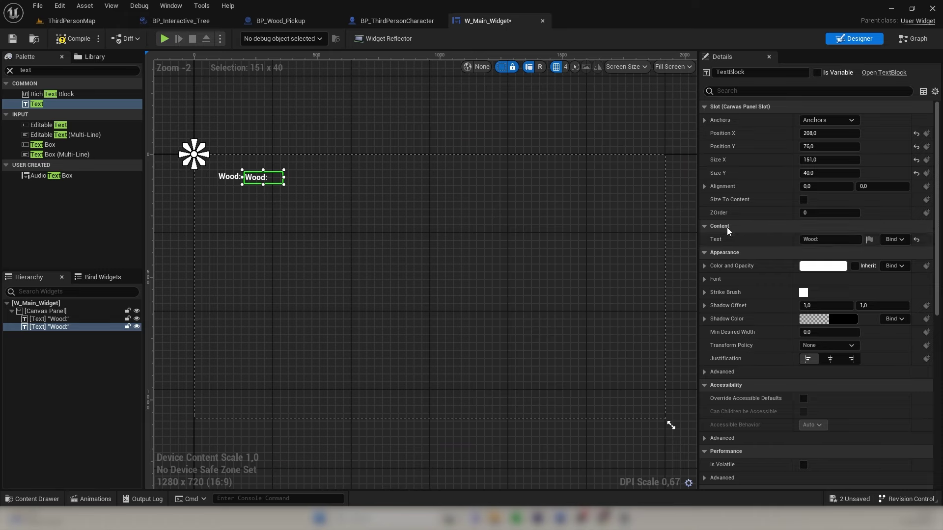
Clear the duplicated text block's content and create a new binding function for its Text property
{"action": "left_click_drag", "start_coordinate": [834, 240], "coordinate": [709, 238]}
{"action": "key", "text": "BackSpace"}
{"action": "left_click", "coordinate": [893, 239]}
{"action": "left_click", "coordinate": [904, 269]}
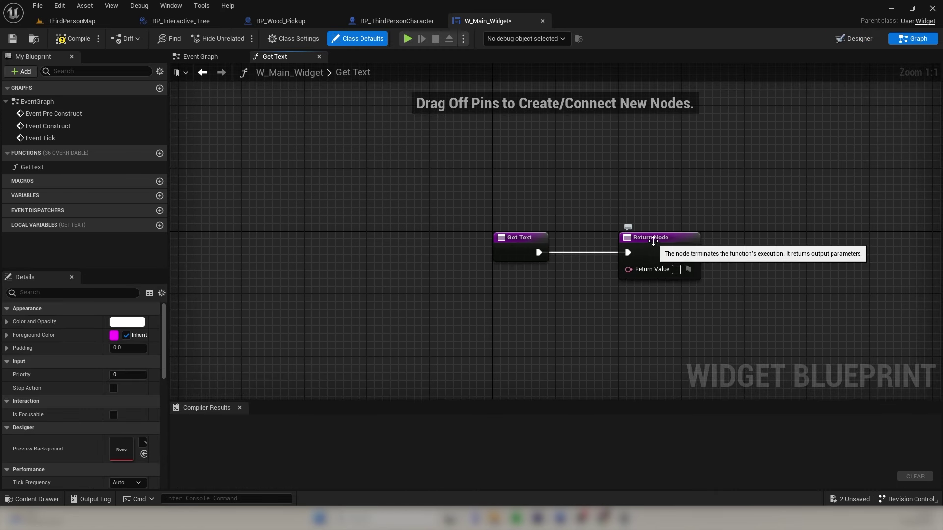
Move the Get Text and Return Node further apart to make room between them in the binding function's graph
{"action": "left_click_drag", "start_coordinate": [656, 239], "coordinate": [836, 239]}
{"action": "right_click_drag", "start_coordinate": [657, 185], "coordinate": [496, 172]}
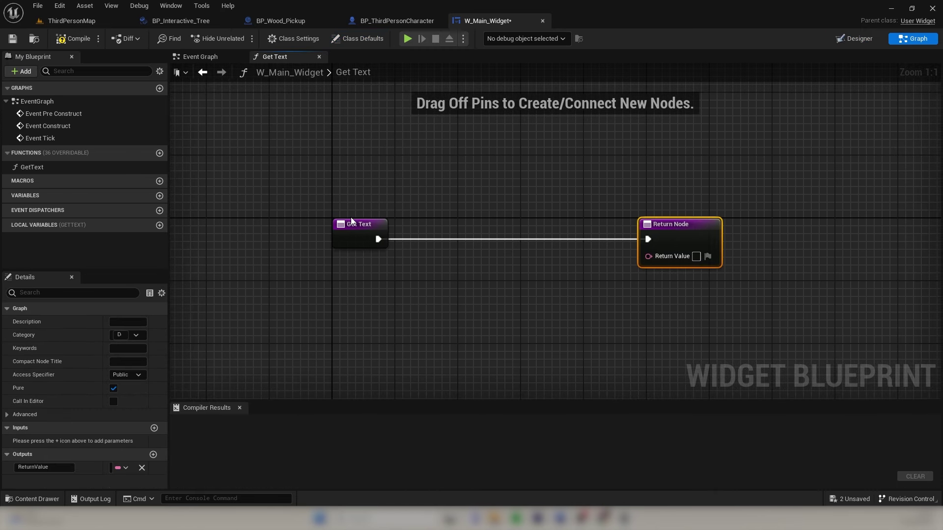
{"action": "left_click_drag", "start_coordinate": [350, 226], "coordinate": [286, 229]}
{"action": "right_click_drag", "start_coordinate": [416, 188], "coordinate": [466, 205]}
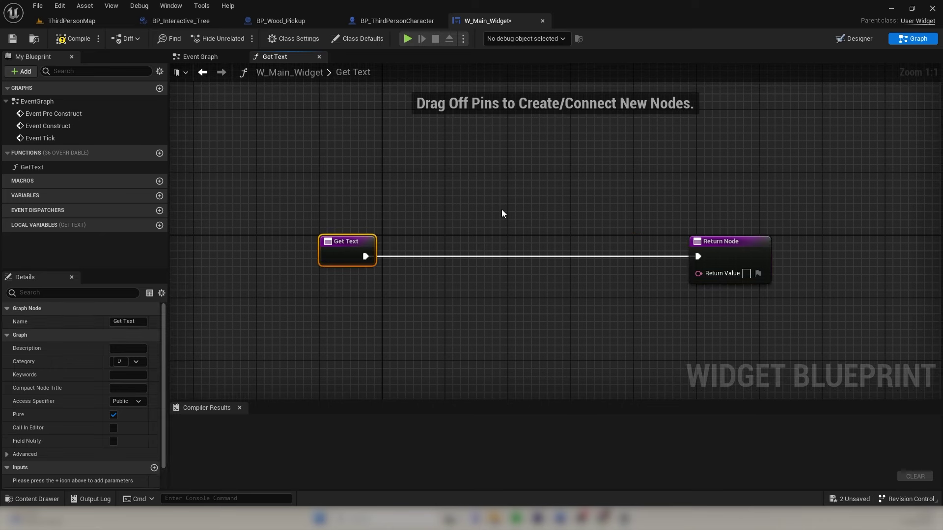
{"action": "right_click_drag", "start_coordinate": [405, 239], "coordinate": [363, 187]}
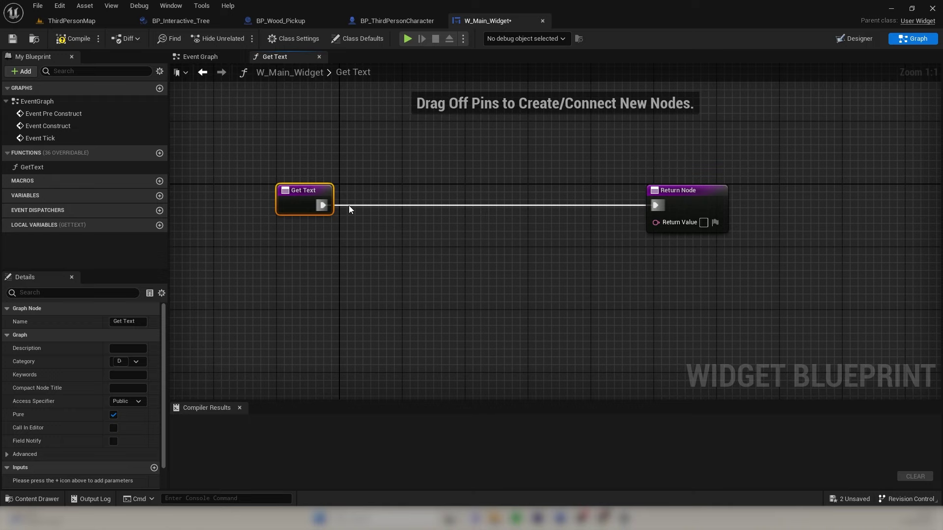
Insert a Cast To BP_ThirdPersonCharacter node between Get Text and the Return Node, aligned with the execution line
{"action": "left_click_drag", "start_coordinate": [323, 206], "coordinate": [440, 221]}
{"action": "type", "text": "cast"}
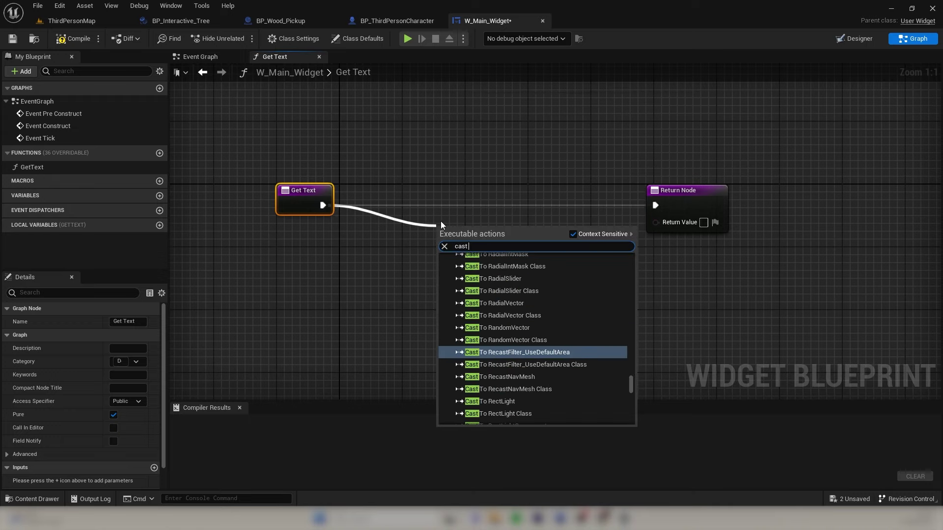
{"action": "type", "text": " to third"}
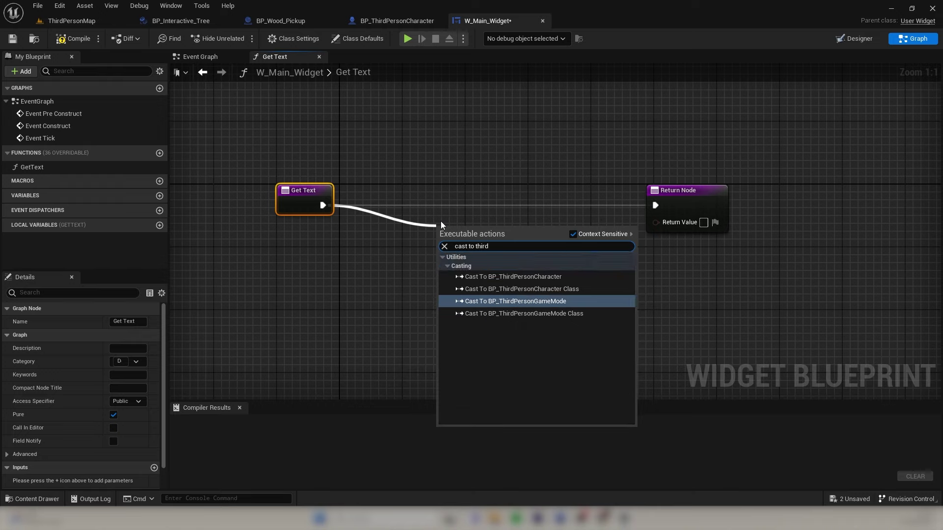
{"action": "key", "text": "Up"}
{"action": "key", "text": "Up"}
{"action": "key", "text": "Return"}
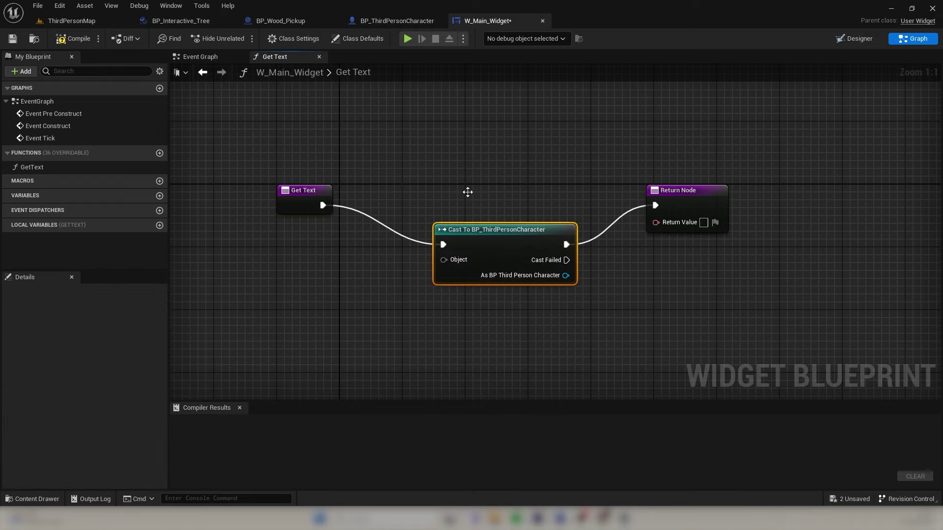
{"action": "left_click_drag", "start_coordinate": [500, 230], "coordinate": [438, 197]}
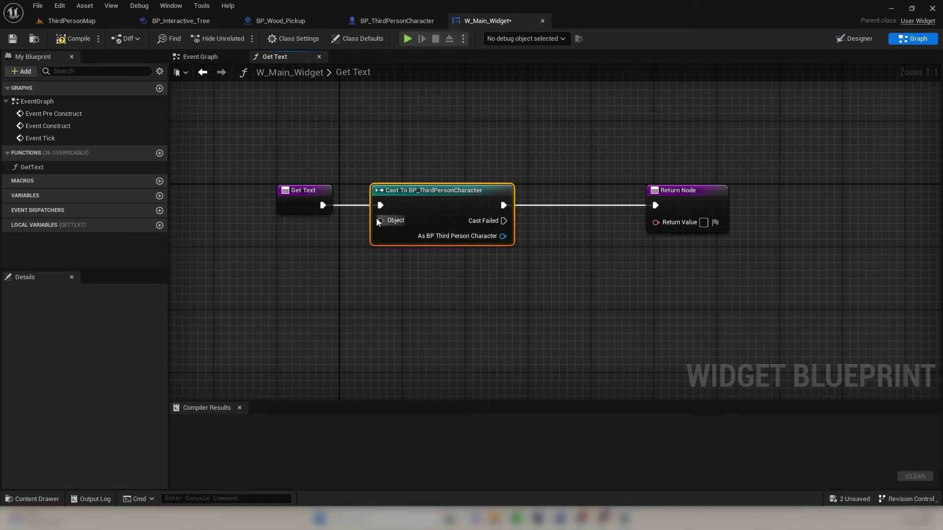
Add a Get Player Character node feeding the cast's Object input
{"action": "left_click_drag", "start_coordinate": [379, 220], "coordinate": [283, 268]}
{"action": "type", "text": "get"}
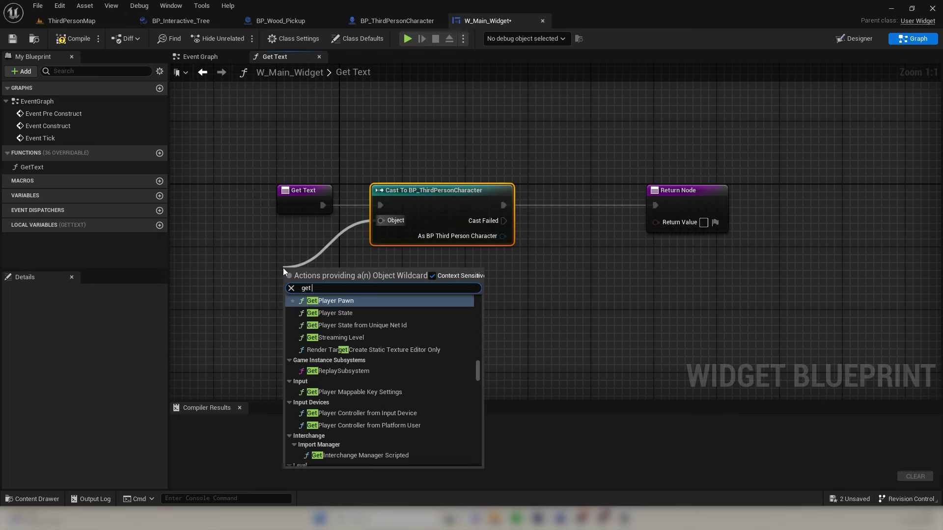
{"action": "type", "text": " player"}
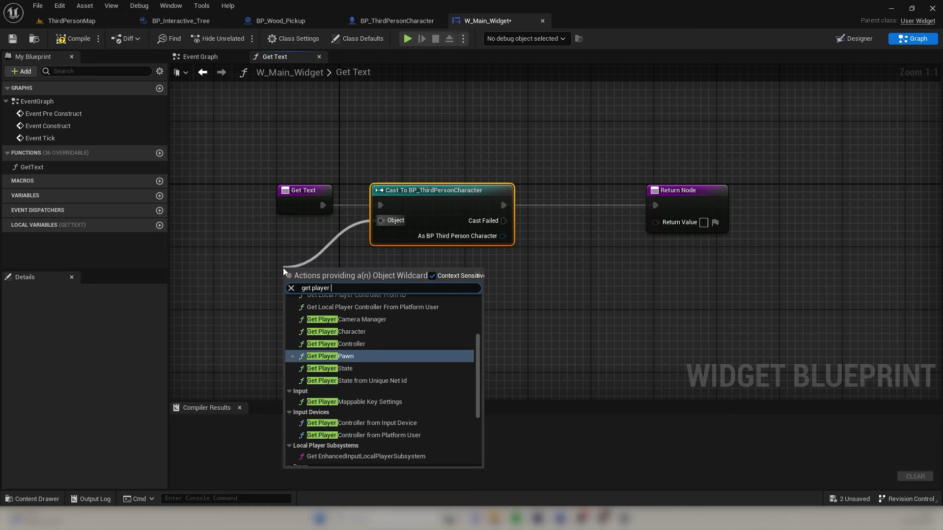
{"action": "key", "text": "Up"}
{"action": "key", "text": "Up"}
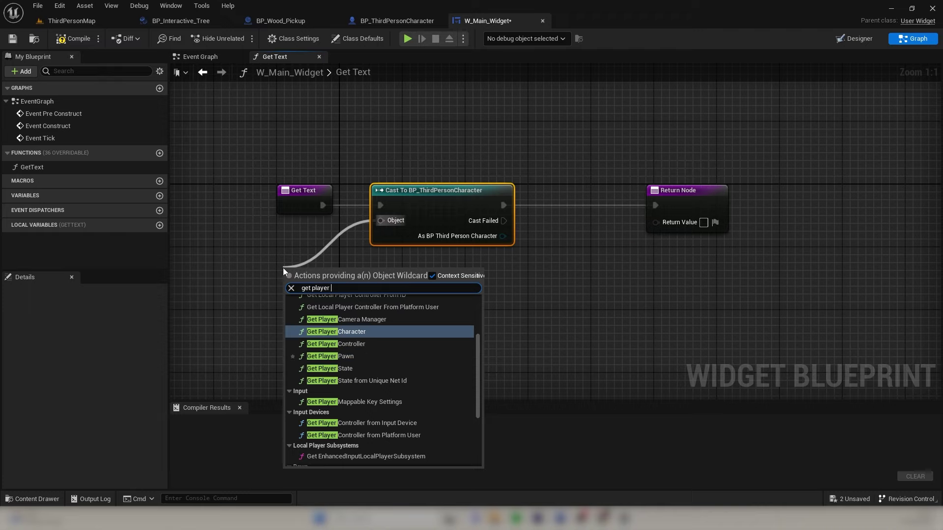
{"action": "key", "text": "Return"}
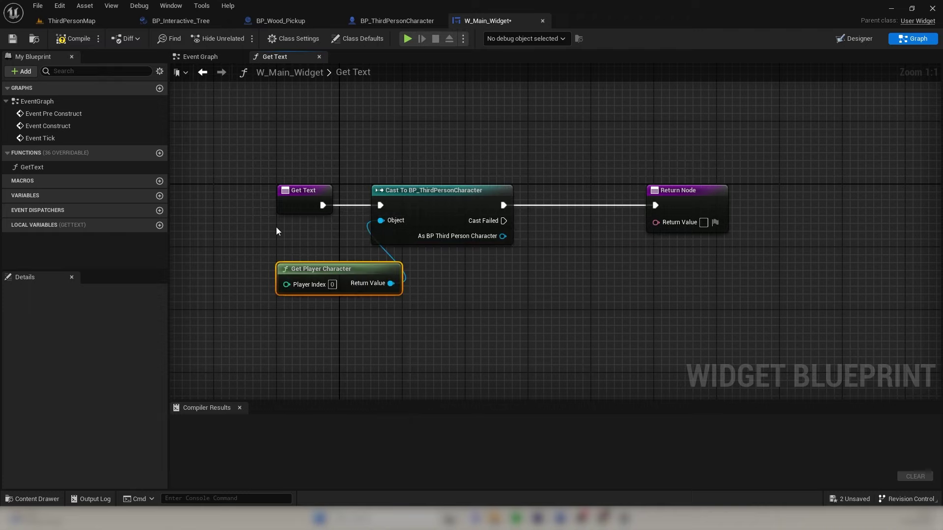
Add a Get Wood Amount node from the cast's As BP Third Person Character output
{"action": "right_click_drag", "start_coordinate": [353, 264], "coordinate": [276, 277]}
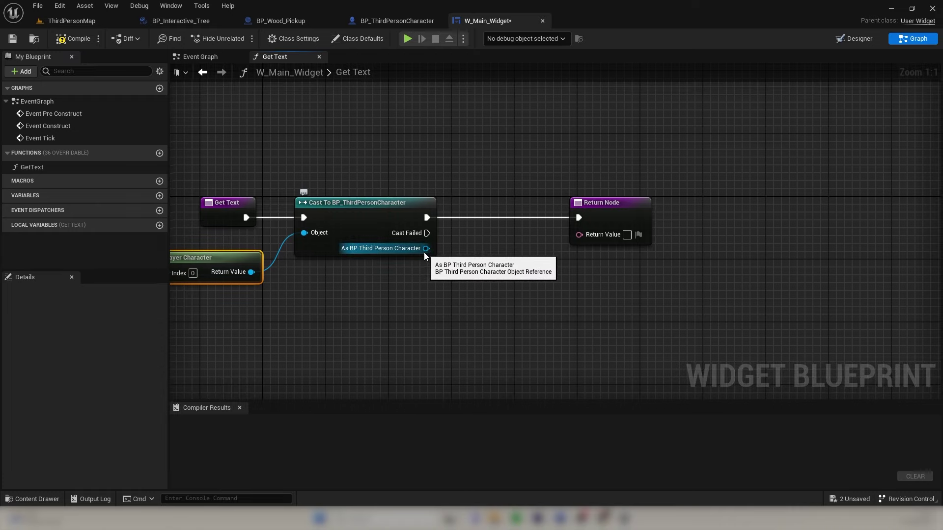
{"action": "left_click_drag", "start_coordinate": [425, 249], "coordinate": [453, 265]}
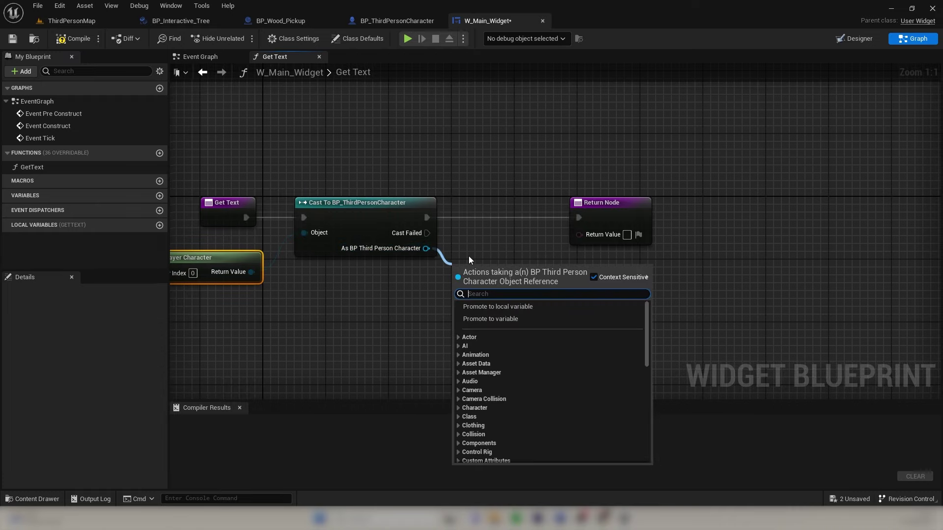
{"action": "type", "text": "get wood"}
{"action": "key", "text": "Return"}
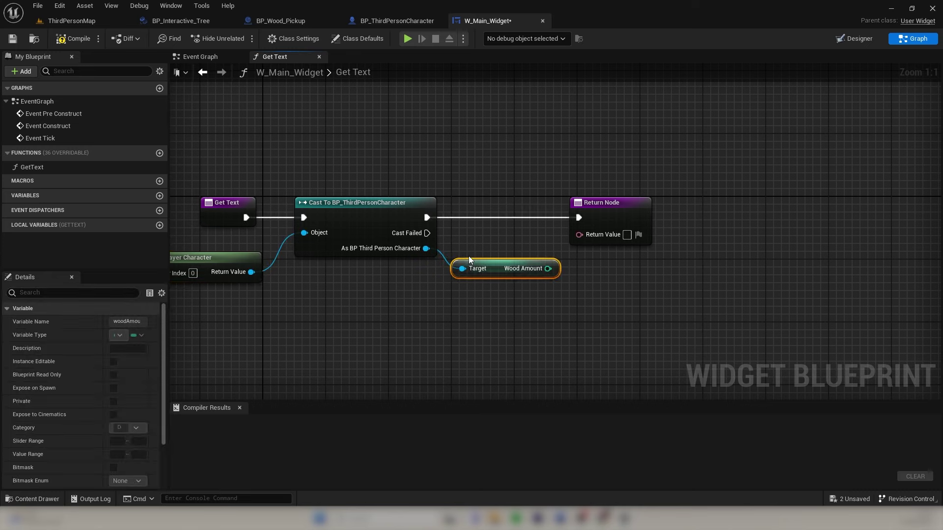
Shift the Return Node to the right, connect Wood Amount to its Return Value, and compile and save W_Main_Widget
{"action": "left_click_drag", "start_coordinate": [633, 207], "coordinate": [727, 207]}
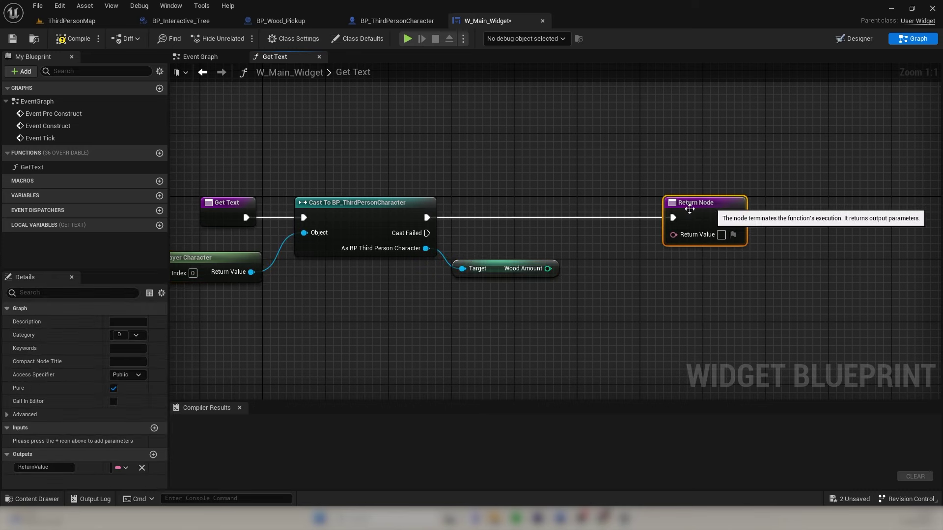
{"action": "left_click_drag", "start_coordinate": [546, 268], "coordinate": [673, 238]}
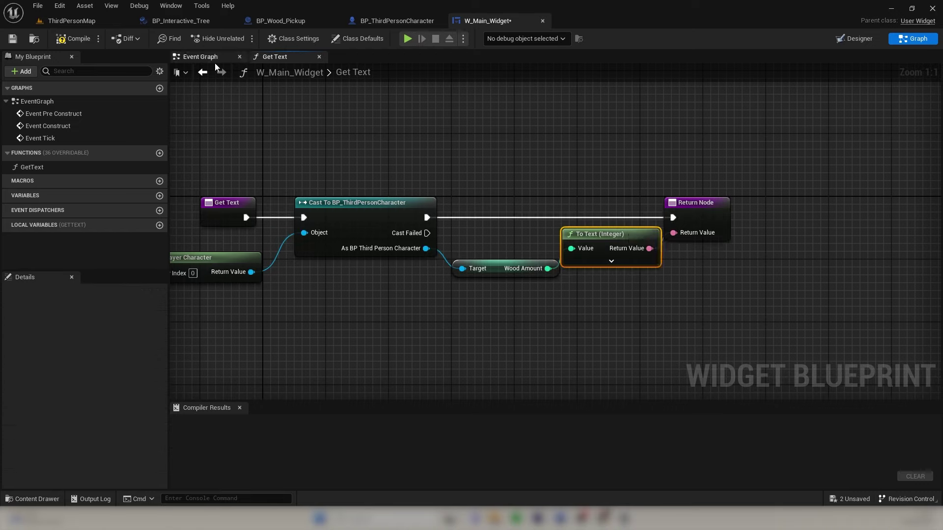
{"action": "left_click", "coordinate": [70, 39]}
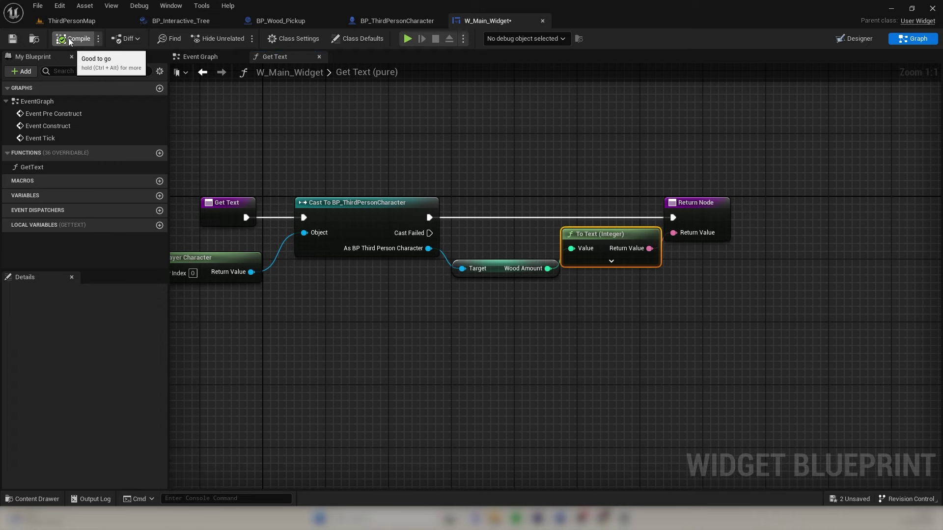
{"action": "left_click", "coordinate": [12, 39]}
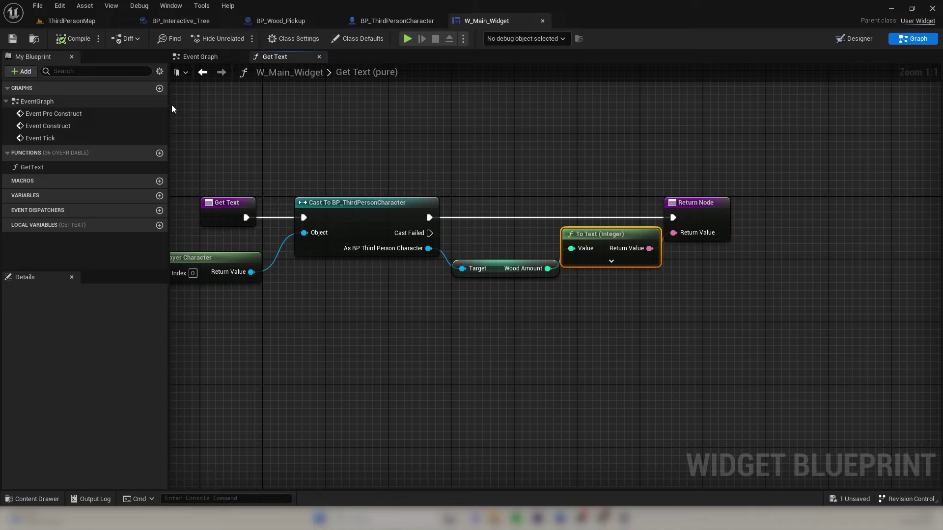
In BP_ThirdPersonCharacter's event graph, add a Create Widget node after Add Mapping Context on the BeginPlay chain and align it
{"action": "left_click", "coordinate": [370, 22]}
{"action": "right_click_drag", "start_coordinate": [342, 97], "coordinate": [513, 236]}
{"action": "scroll", "coordinate": [450, 215], "scroll_direction": "down", "scroll_amount": 3}
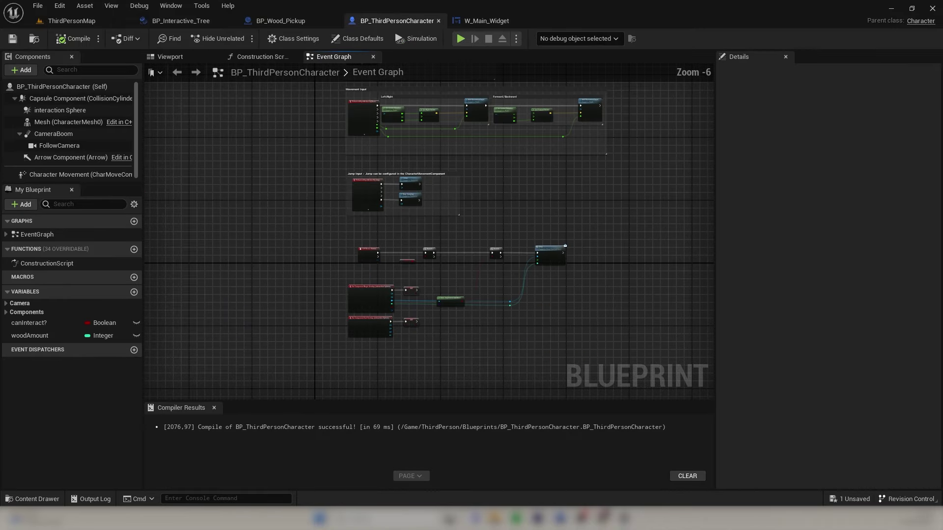
{"action": "right_click_drag", "start_coordinate": [467, 155], "coordinate": [431, 360]}
{"action": "scroll", "coordinate": [309, 175], "scroll_direction": "up", "scroll_amount": 3}
{"action": "scroll", "coordinate": [309, 175], "scroll_direction": "up", "scroll_amount": 3}
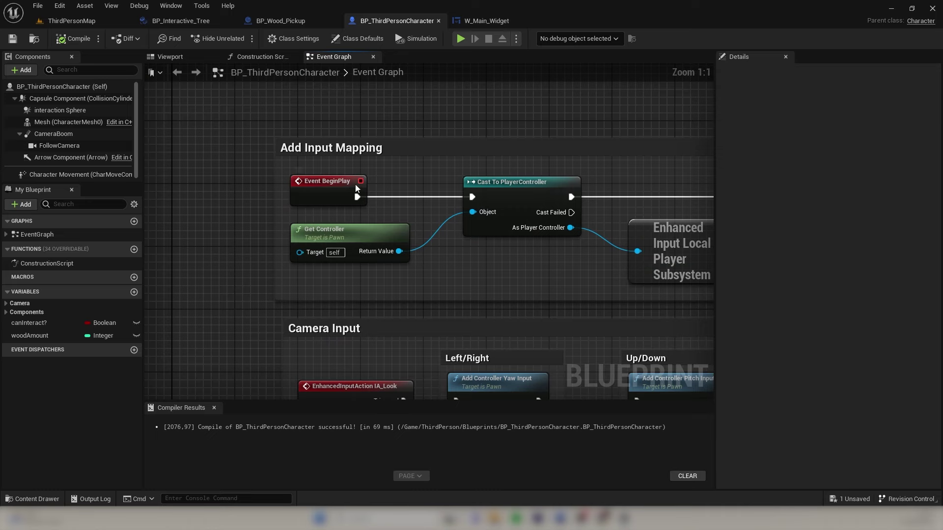
{"action": "right_click_drag", "start_coordinate": [557, 133], "coordinate": [173, 132]}
{"action": "right_click_drag", "start_coordinate": [518, 154], "coordinate": [349, 151]}
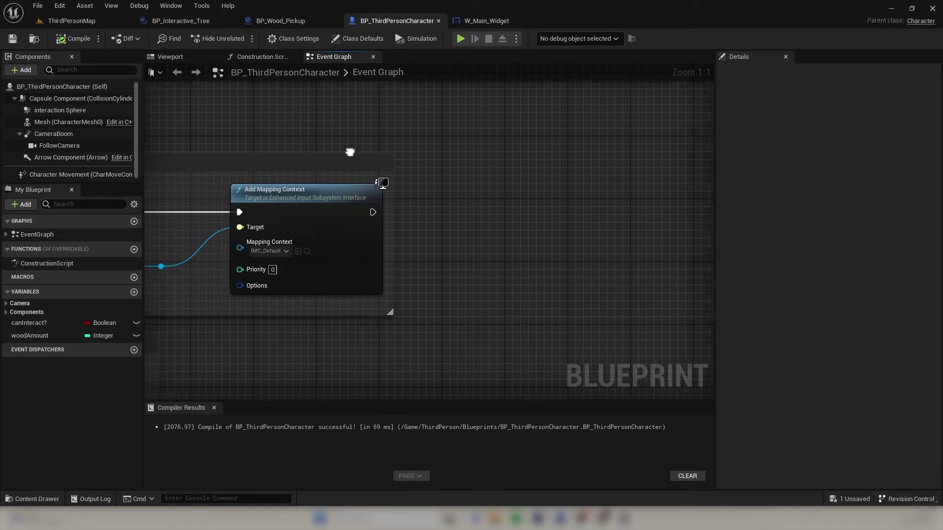
{"action": "left_click_drag", "start_coordinate": [372, 211], "coordinate": [551, 205]}
{"action": "key", "text": "Escape"}
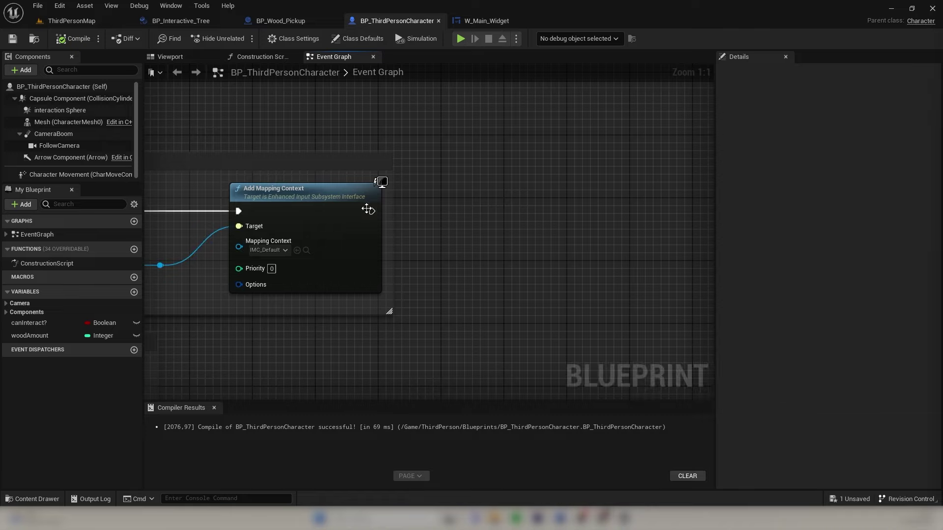
{"action": "left_click_drag", "start_coordinate": [371, 211], "coordinate": [510, 202]}
{"action": "type", "text": "c"}
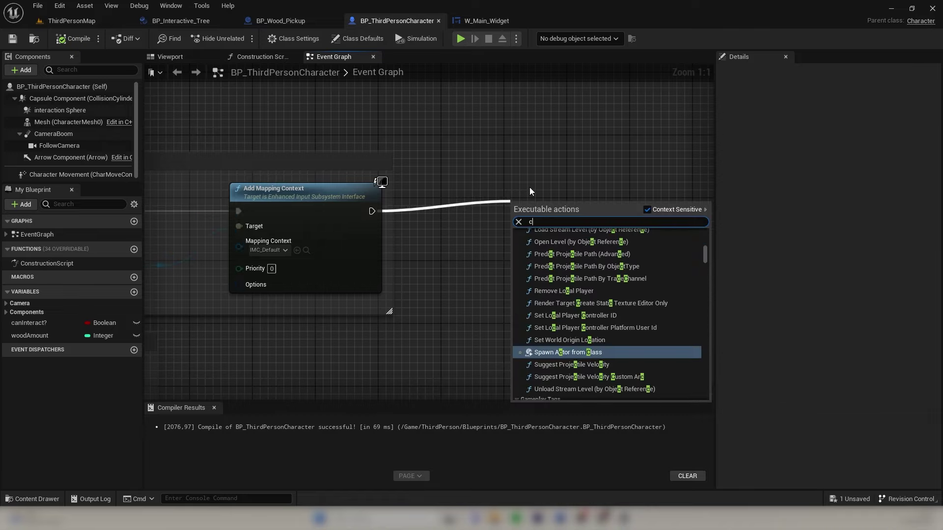
{"action": "type", "text": "reate widget"}
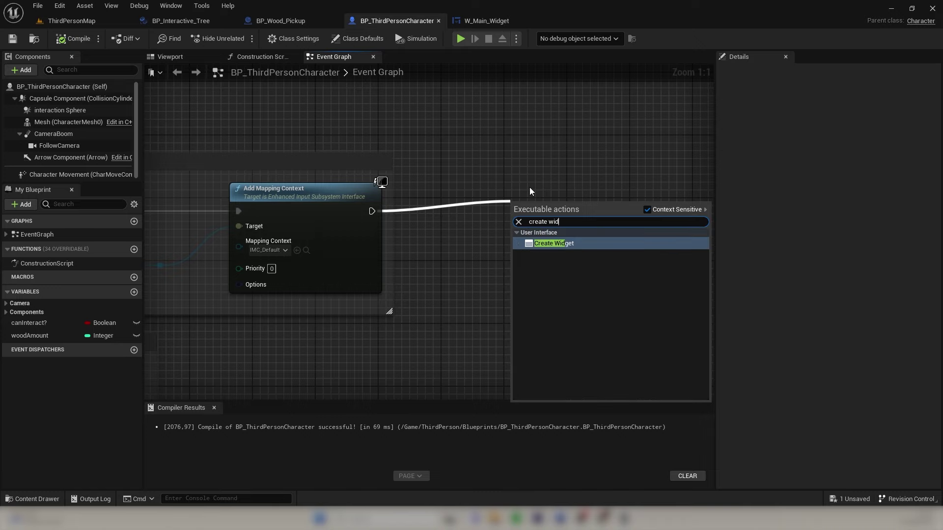
{"action": "key", "text": "Return"}
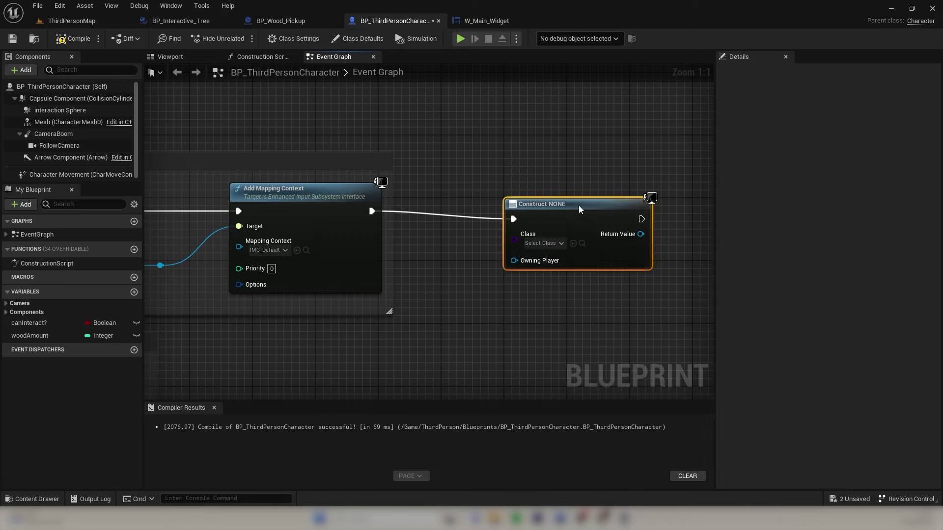
{"action": "left_click_drag", "start_coordinate": [579, 205], "coordinate": [555, 193]}
Set the Create Widget node's class to W_Main_Widget
{"action": "left_click", "coordinate": [521, 228]}
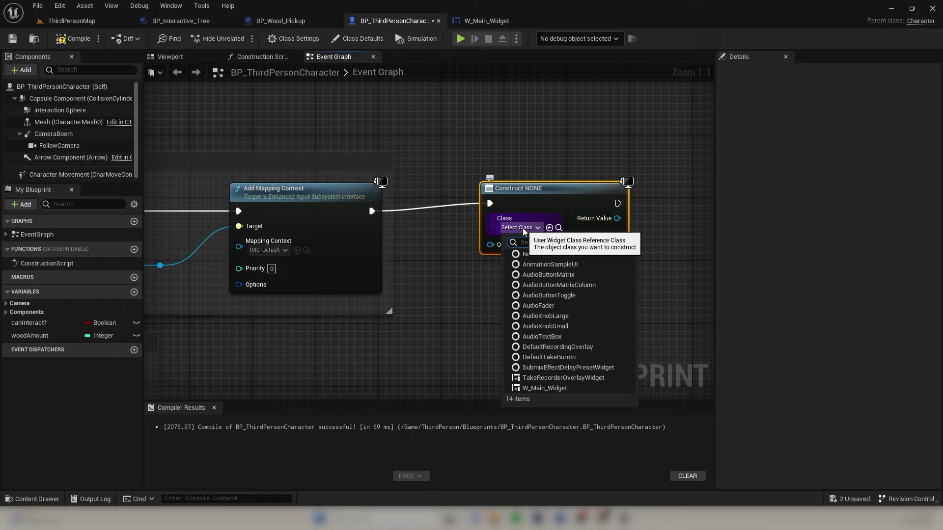
{"action": "type", "text": "main"}
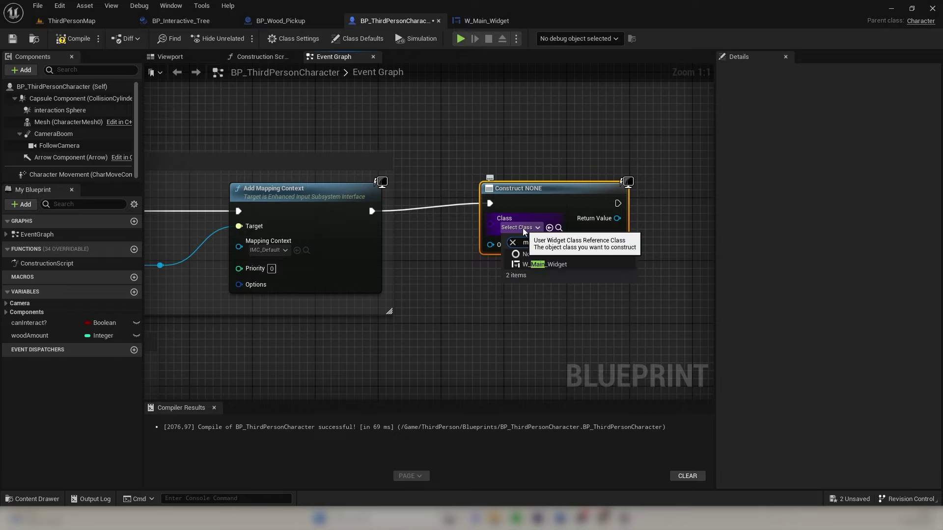
{"action": "left_click", "coordinate": [559, 265]}
Add an Add to Viewport node after the Create W Main Widget node's execution output and compile the blueprint
{"action": "right_click_drag", "start_coordinate": [531, 177], "coordinate": [381, 177]}
{"action": "left_click_drag", "start_coordinate": [468, 225], "coordinate": [568, 229]}
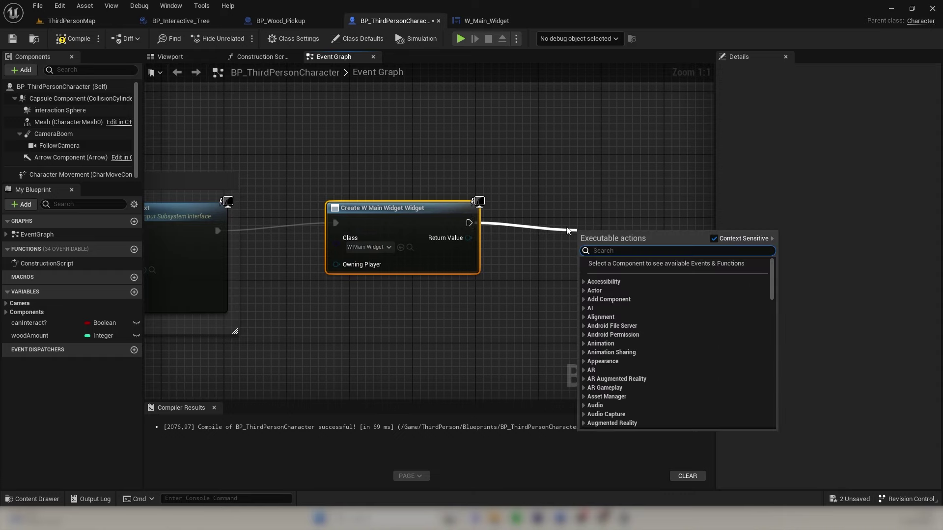
{"action": "type", "text": "add"}
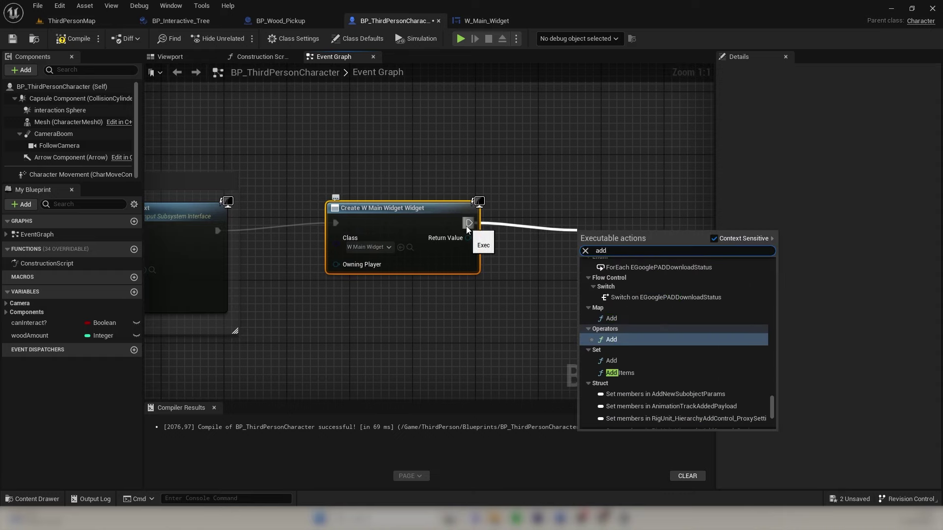
{"action": "type", "text": " to vie"}
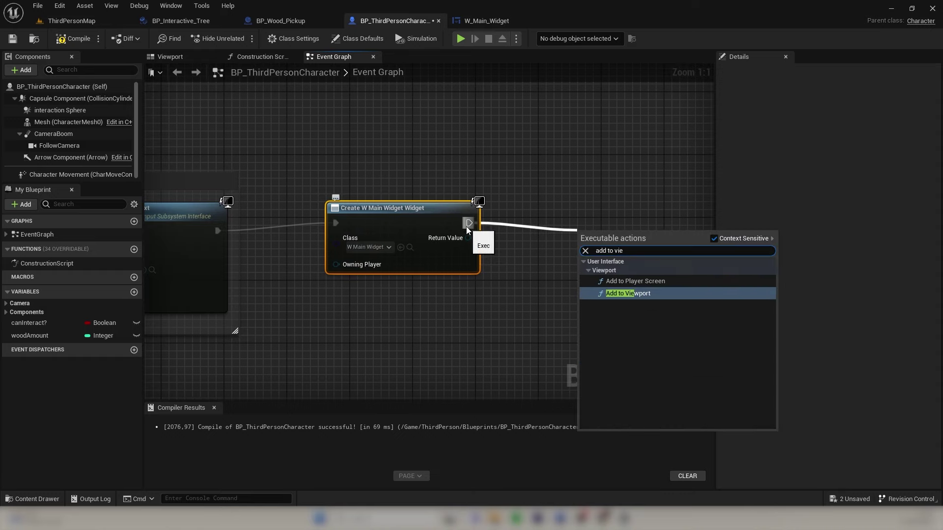
{"action": "key", "text": "Return"}
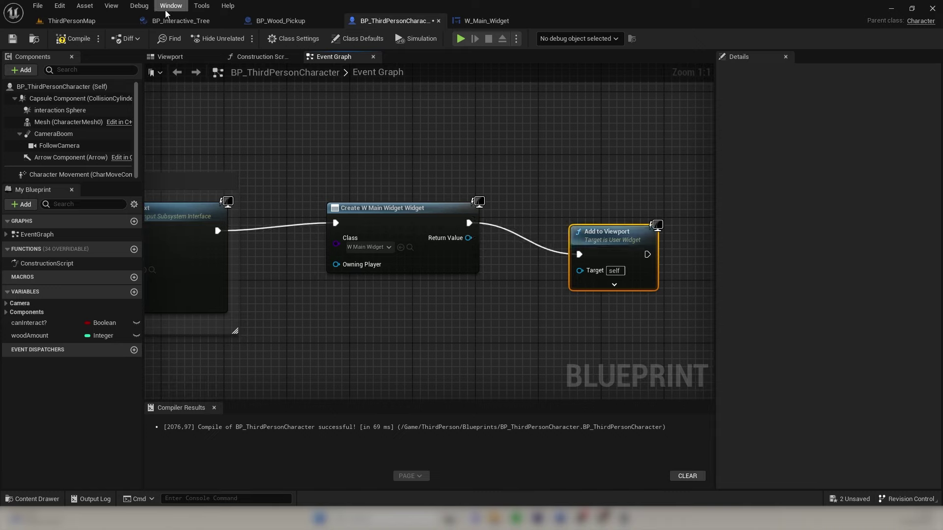
{"action": "left_click", "coordinate": [86, 42]}
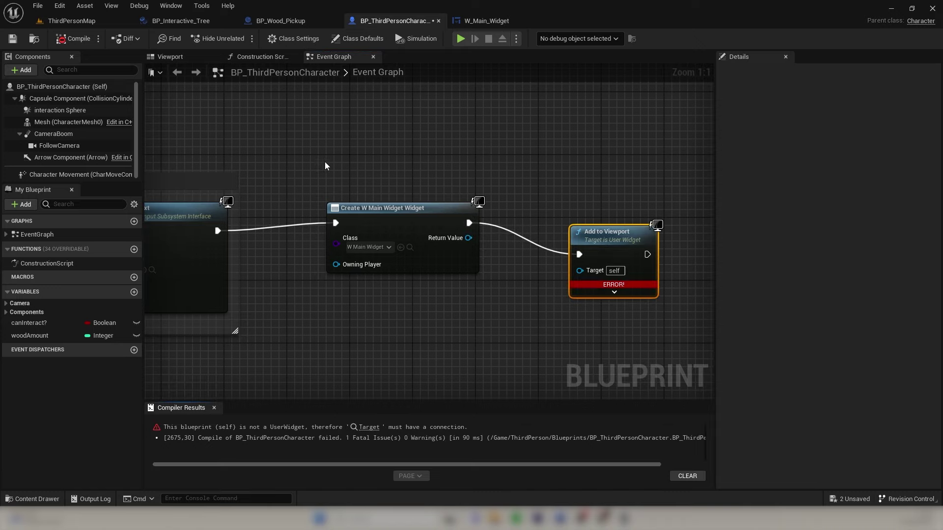
Align Add to Viewport with the widget node, connect the widget's Return Value to its Target, and compile
{"action": "left_click_drag", "start_coordinate": [587, 231], "coordinate": [579, 208]}
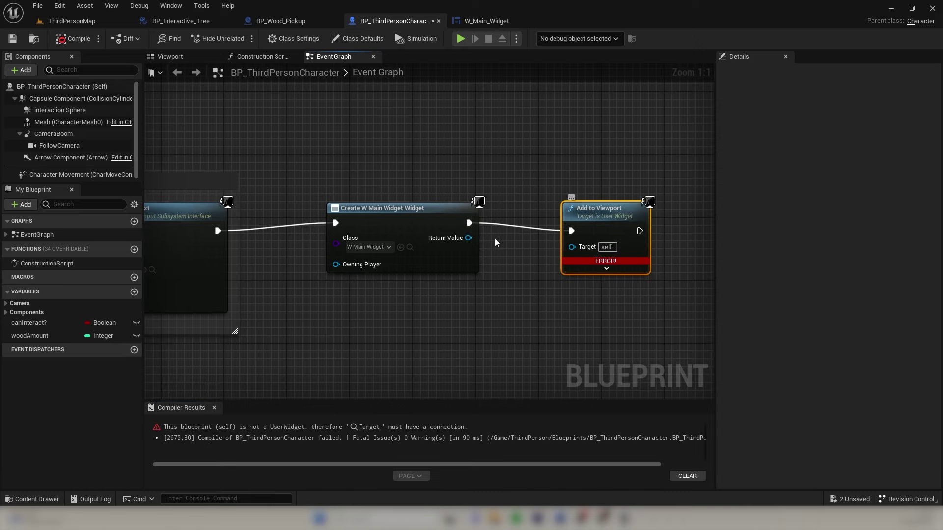
{"action": "left_click_drag", "start_coordinate": [469, 239], "coordinate": [571, 246]}
{"action": "left_click", "coordinate": [74, 38]}
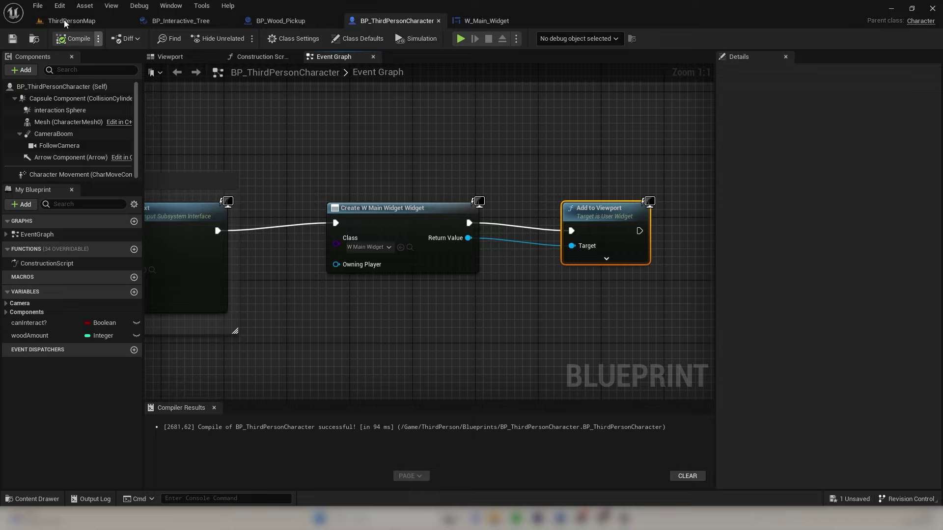
Play ThirdPersonMap and run the character through the placed wood pickup to check the on-screen wood counter
{"action": "left_click", "coordinate": [68, 21]}
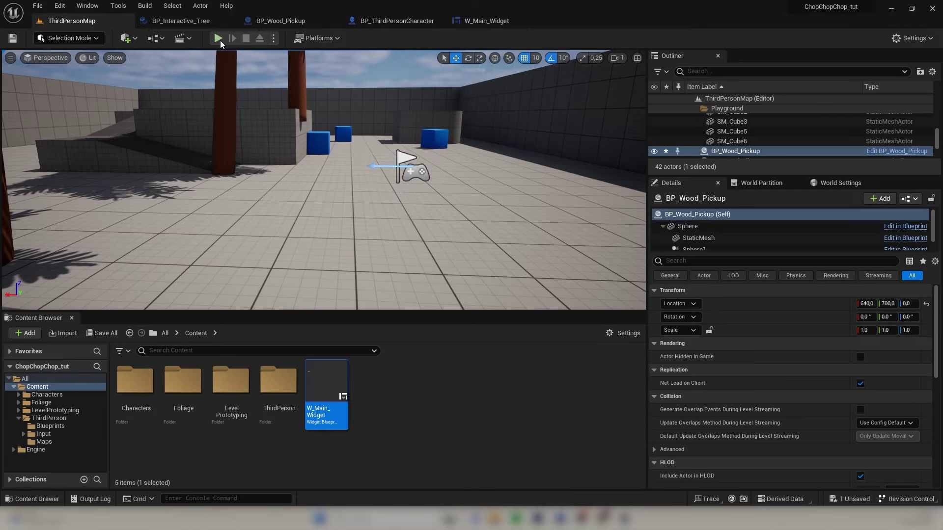
{"action": "left_click", "coordinate": [218, 38]}
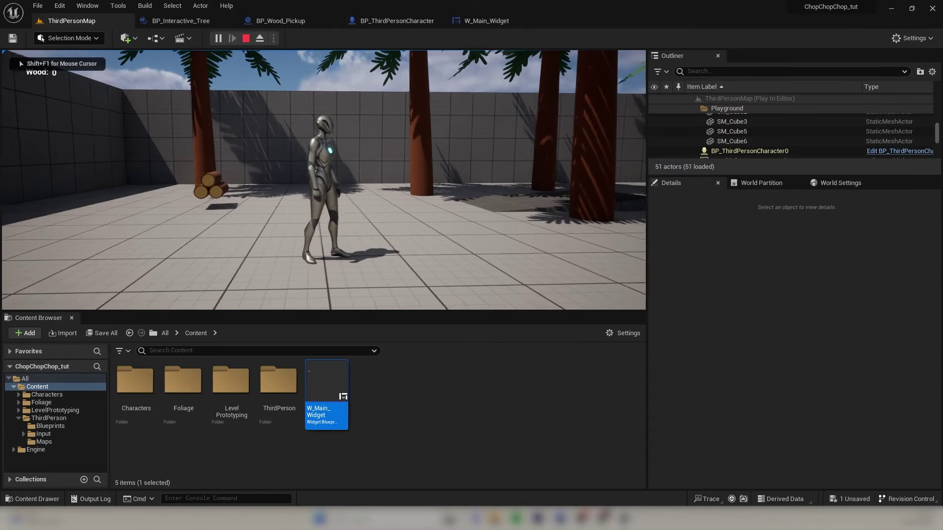
{"action": "key", "text": "w"}
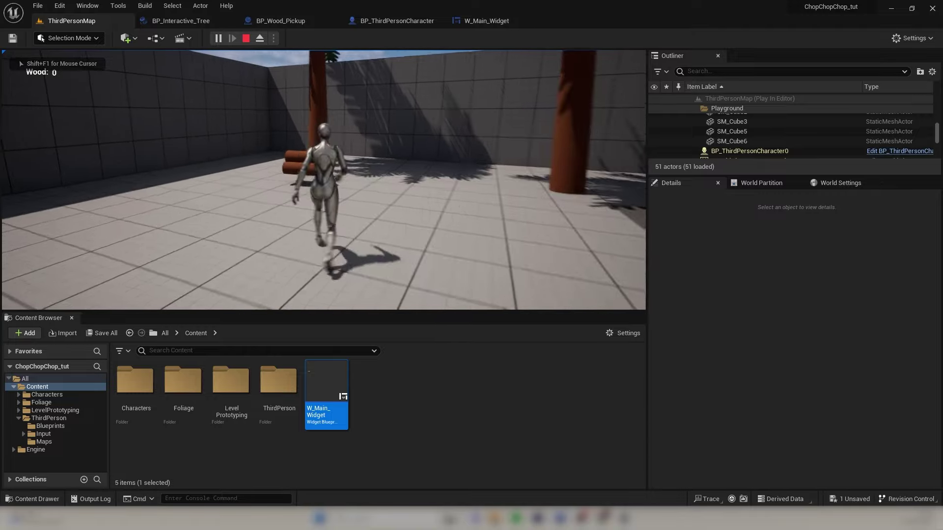
{"action": "key", "text": "w"}
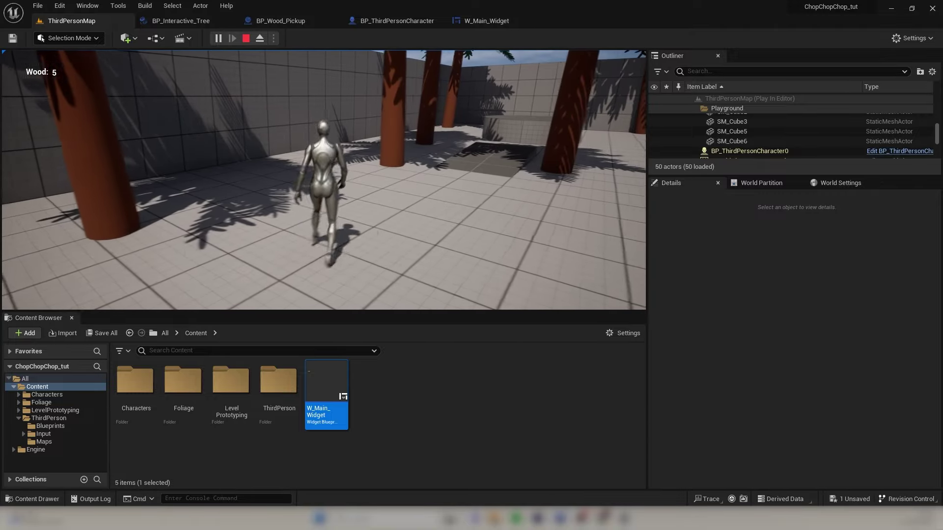
{"action": "key", "text": "s"}
{"action": "key", "text": "w"}
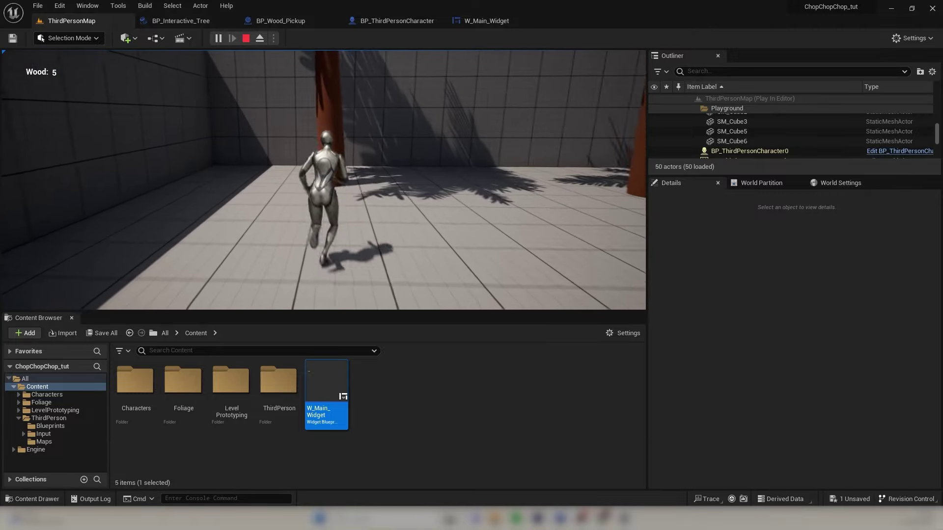
Chop two trees in the running game and collect the dropped wood to test the counter
{"action": "key", "text": "e"}
{"action": "key", "text": "s"}
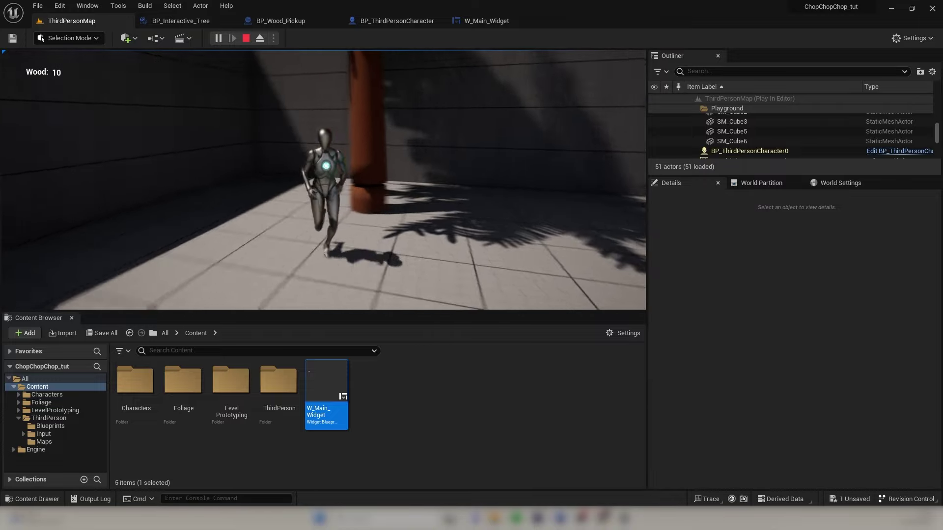
{"action": "key", "text": "d"}
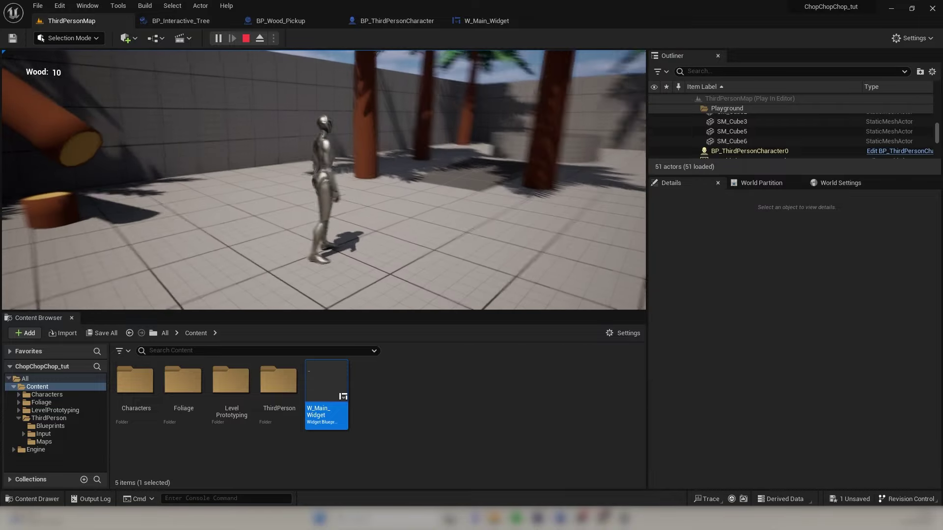
{"action": "key", "text": "w"}
{"action": "key", "text": "e"}
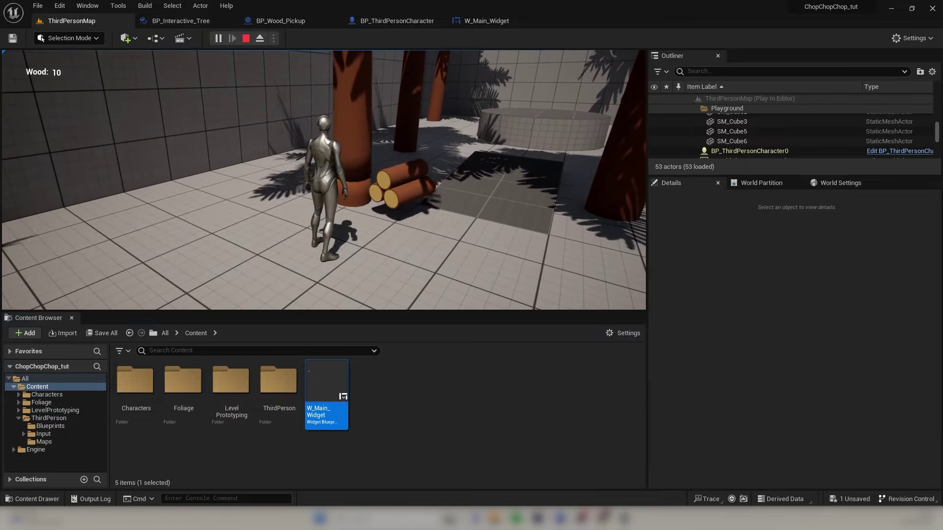
{"action": "key", "text": "w"}
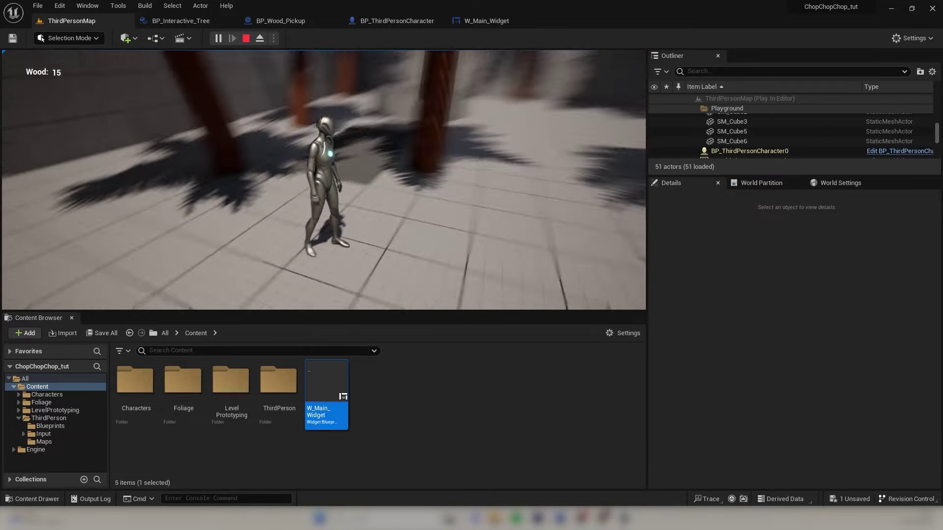
Run the character around the chopped stumps to inspect the level, and end the play session
{"action": "key", "text": "w"}
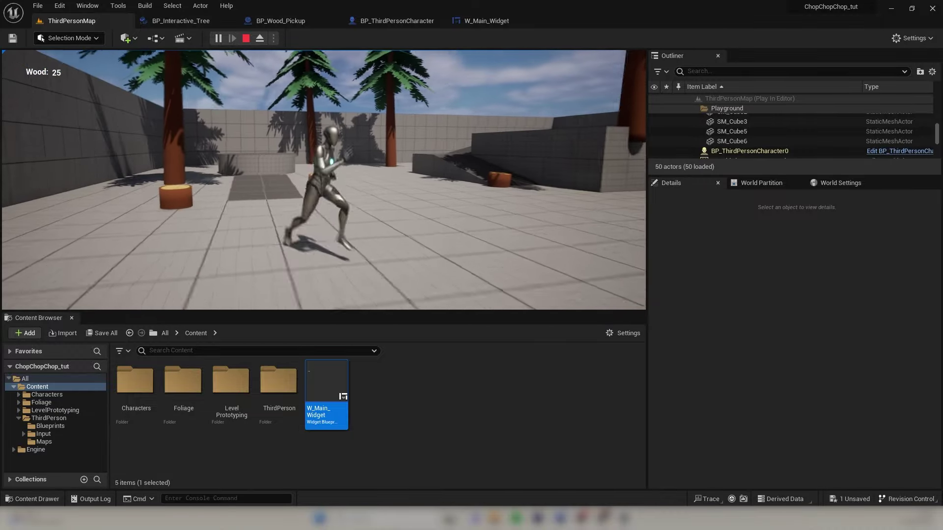
{"action": "key", "text": "w"}
{"action": "key", "text": "w"}
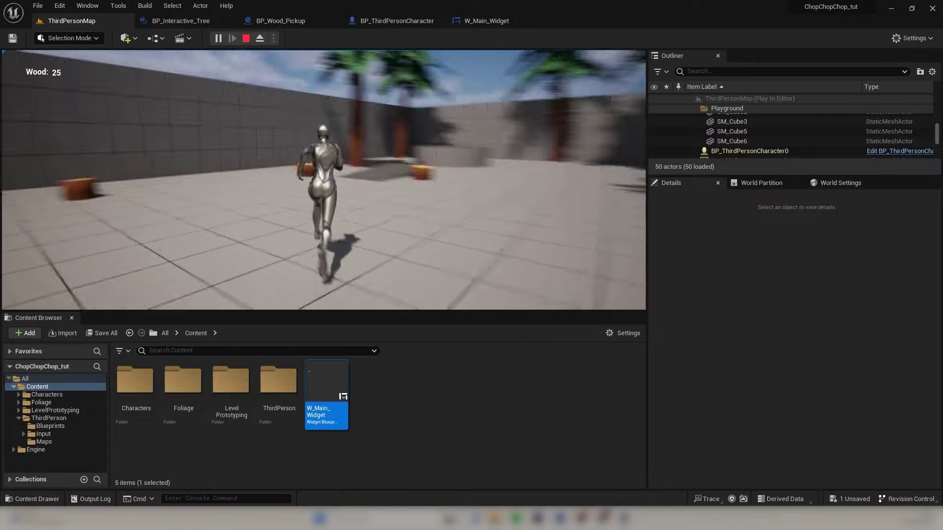
{"action": "key", "text": "a"}
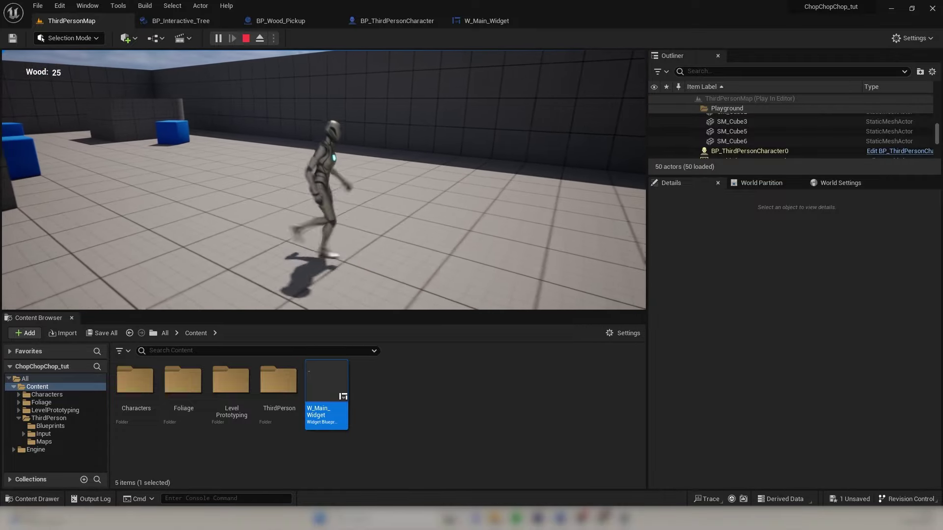
{"action": "key", "text": "d"}
{"action": "key", "text": "w"}
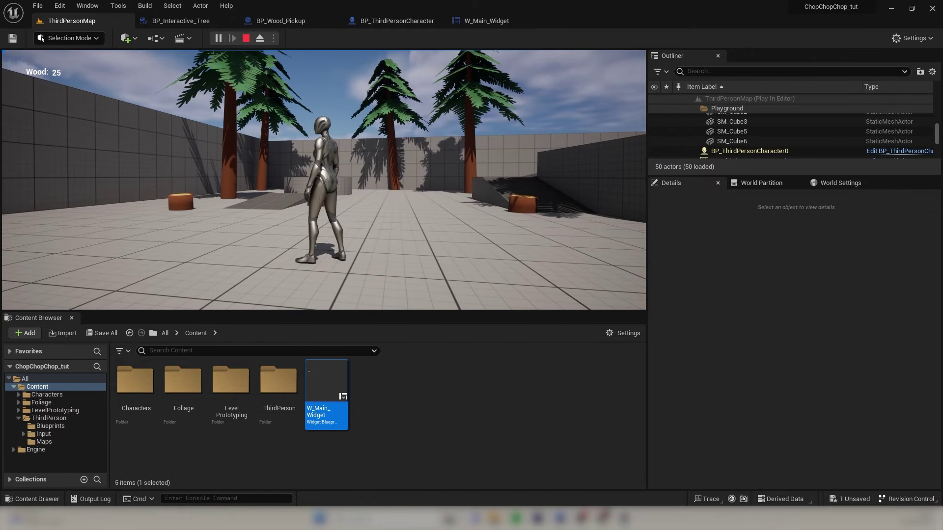
{"action": "key", "text": "Escape"}
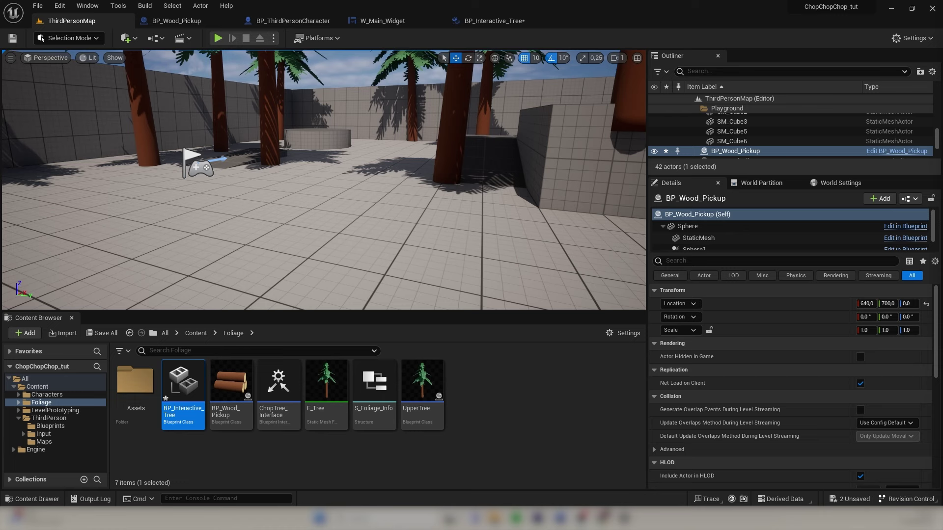
Create a Niagara system in the Foliage folder from the Omnidirectional Burst emitter template and name it Chop_Particles
{"action": "left_click", "coordinate": [448, 396]}
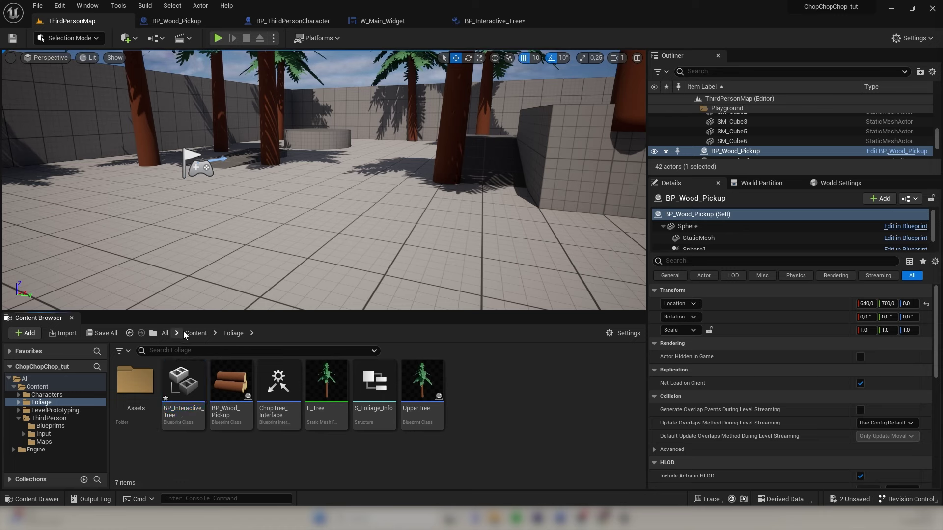
{"action": "right_click", "coordinate": [484, 389]}
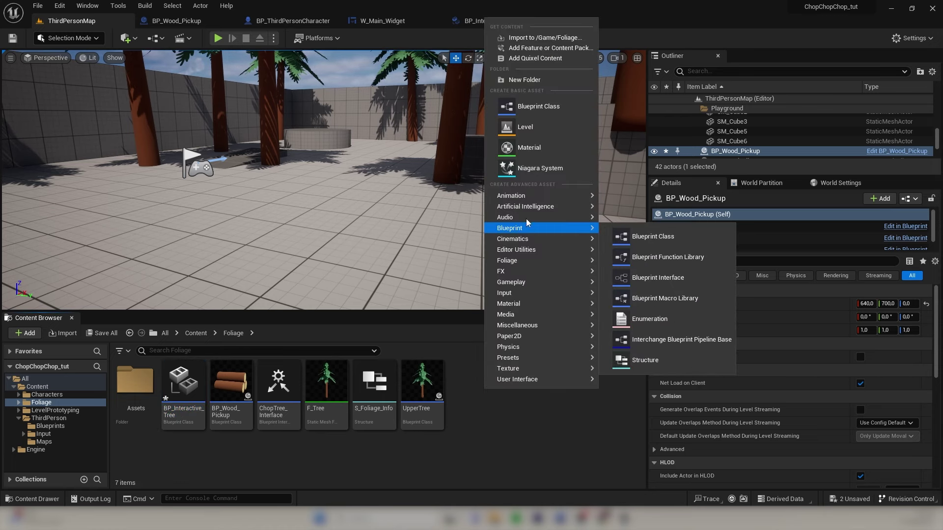
{"action": "left_click", "coordinate": [523, 169]}
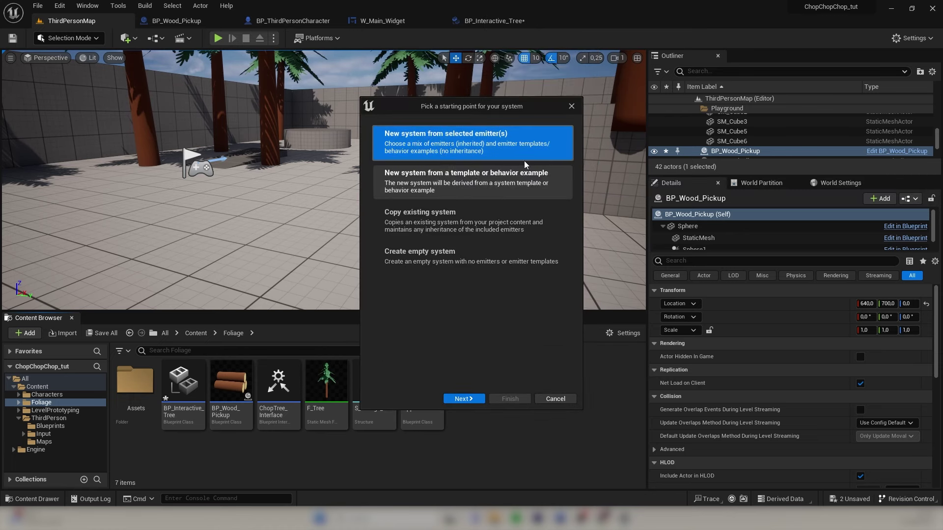
{"action": "left_click", "coordinate": [412, 139]}
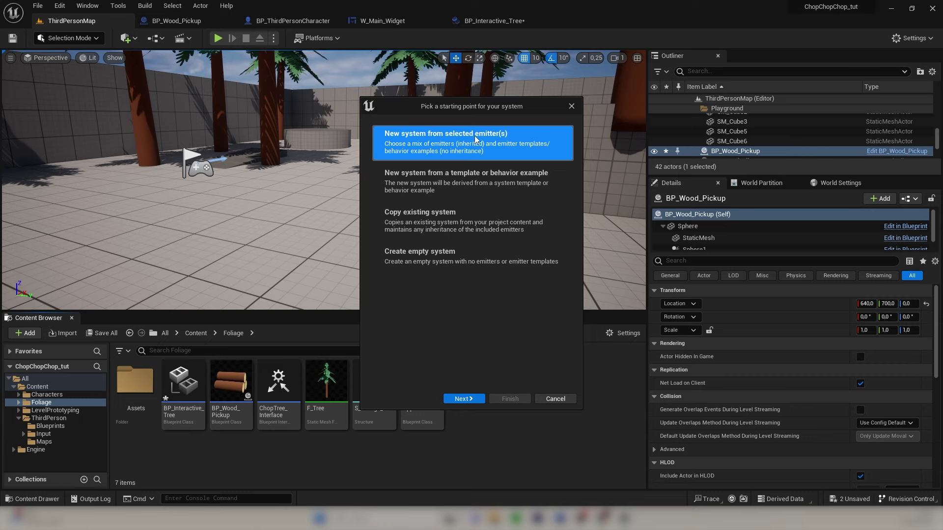
{"action": "left_click", "coordinate": [462, 399]}
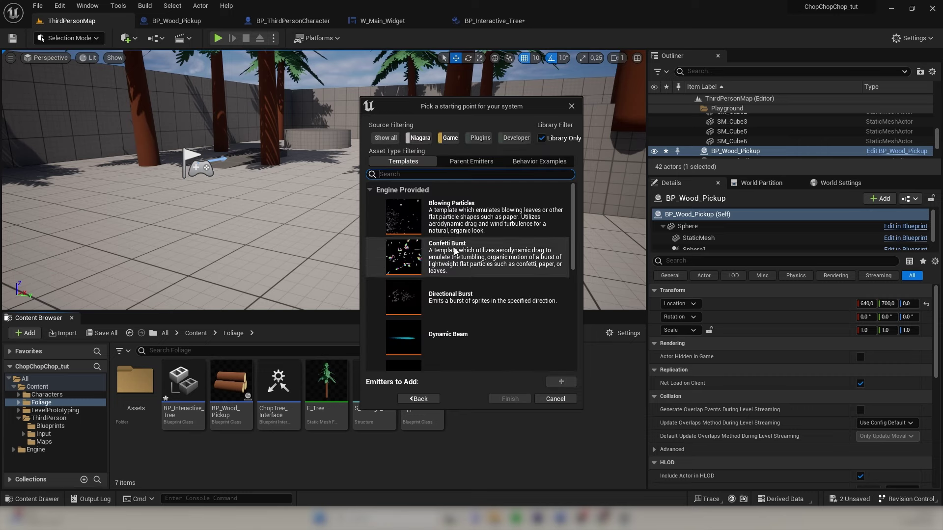
{"action": "scroll", "coordinate": [454, 247], "scroll_direction": "down", "scroll_amount": 2}
{"action": "scroll", "coordinate": [453, 248], "scroll_direction": "down", "scroll_amount": 4}
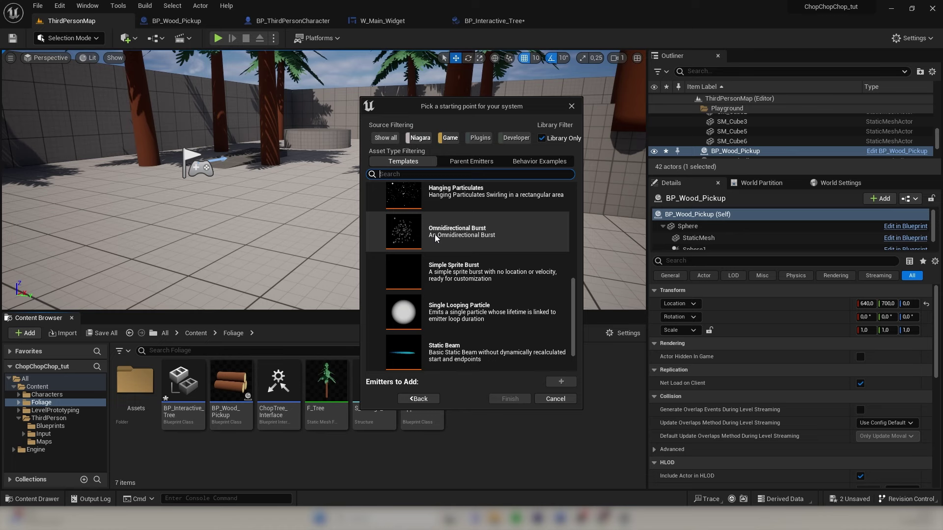
{"action": "left_click", "coordinate": [434, 235]}
{"action": "left_click", "coordinate": [562, 385]}
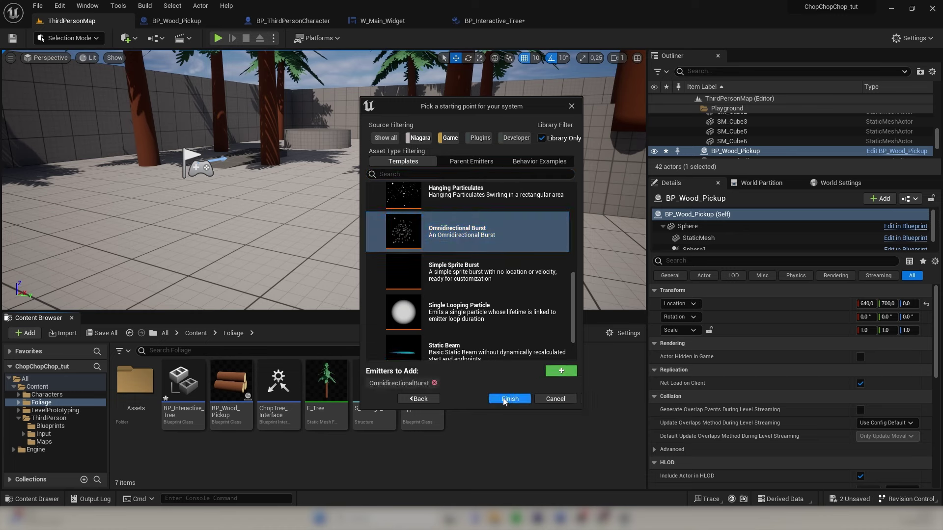
{"action": "left_click", "coordinate": [504, 399]}
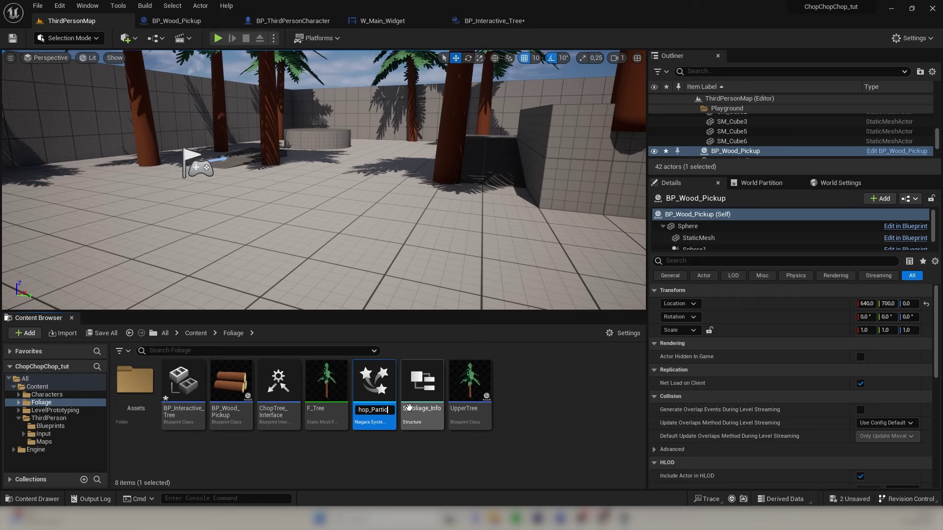
{"action": "type", "text": "Chop_Particles"}
{"action": "key", "text": "Return"}
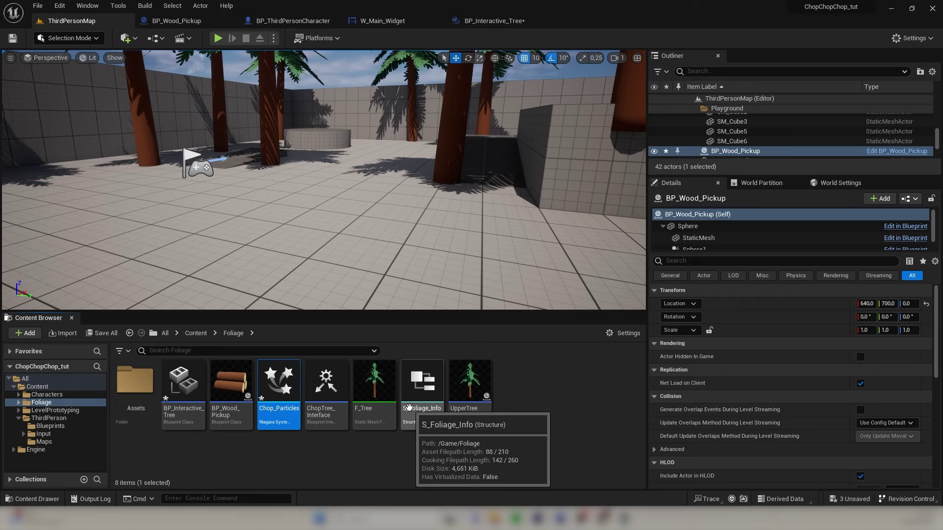
Open Chop_Particles, set the Initialize Particle color to brown (R 0.15625, G 0.063793, B 0.022786), and save the system
{"action": "double_click", "coordinate": [278, 388]}
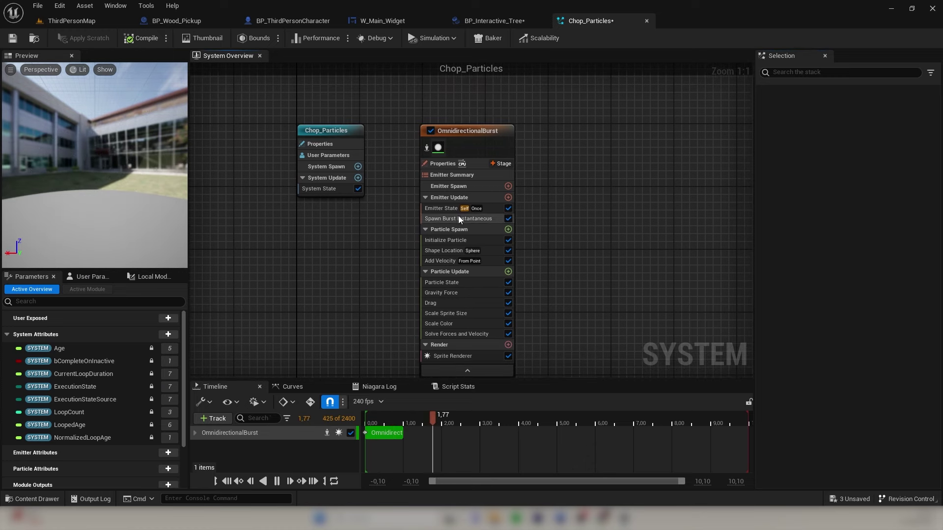
{"action": "left_click", "coordinate": [444, 240]}
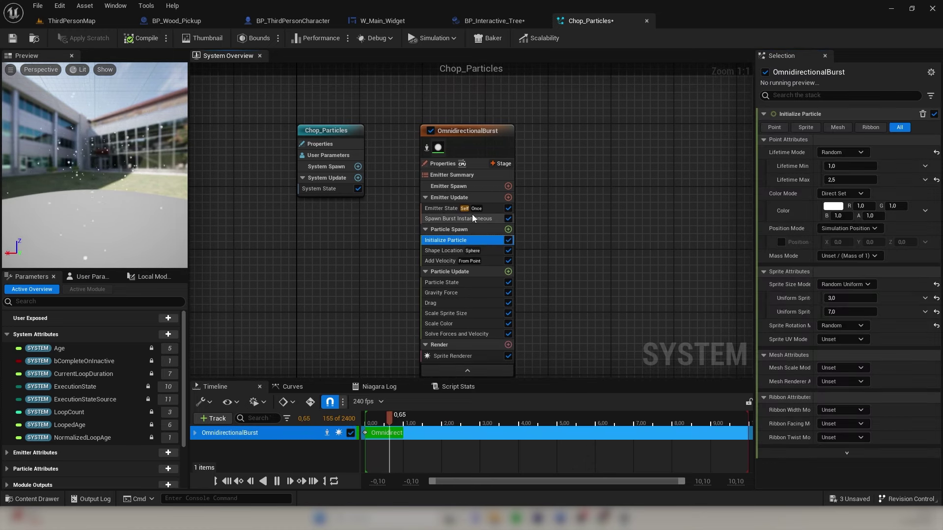
{"action": "left_click", "coordinate": [833, 206]}
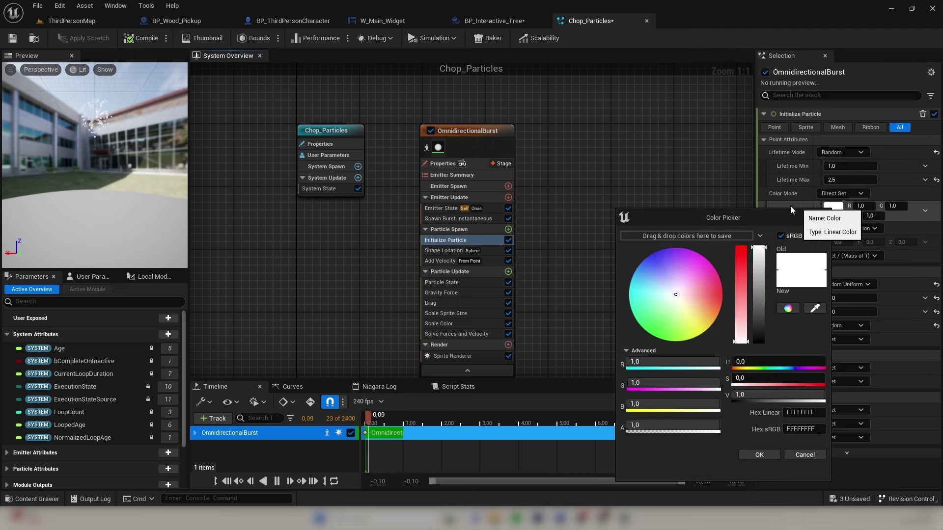
{"action": "left_click_drag", "start_coordinate": [702, 301], "coordinate": [709, 305]}
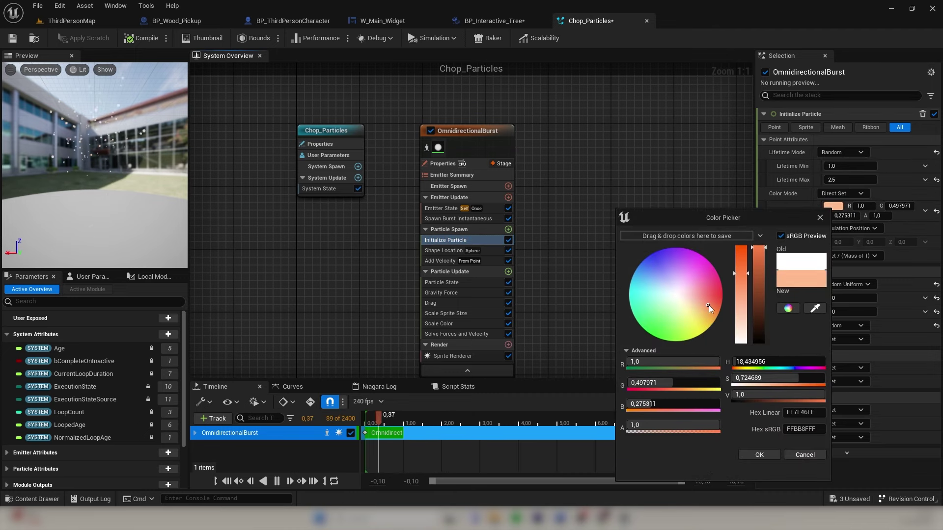
{"action": "left_click_drag", "start_coordinate": [745, 273], "coordinate": [757, 328]}
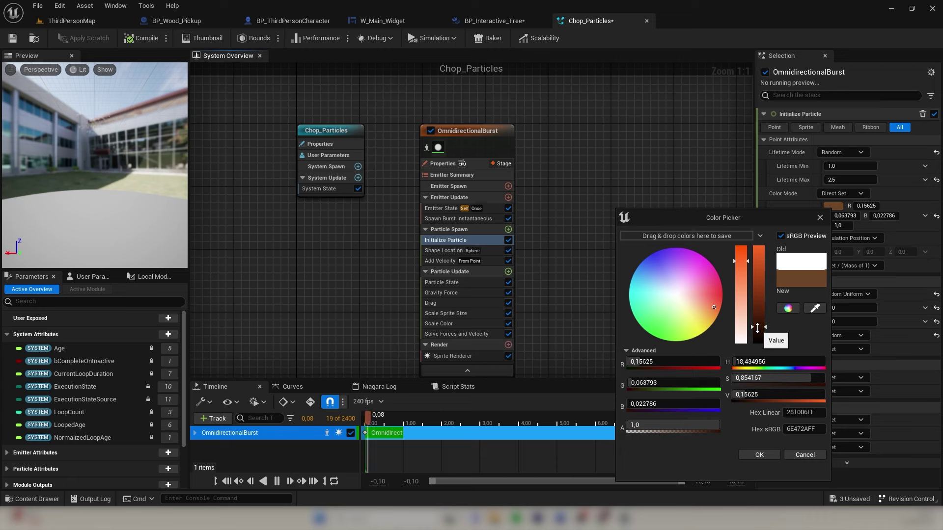
{"action": "left_click", "coordinate": [759, 456]}
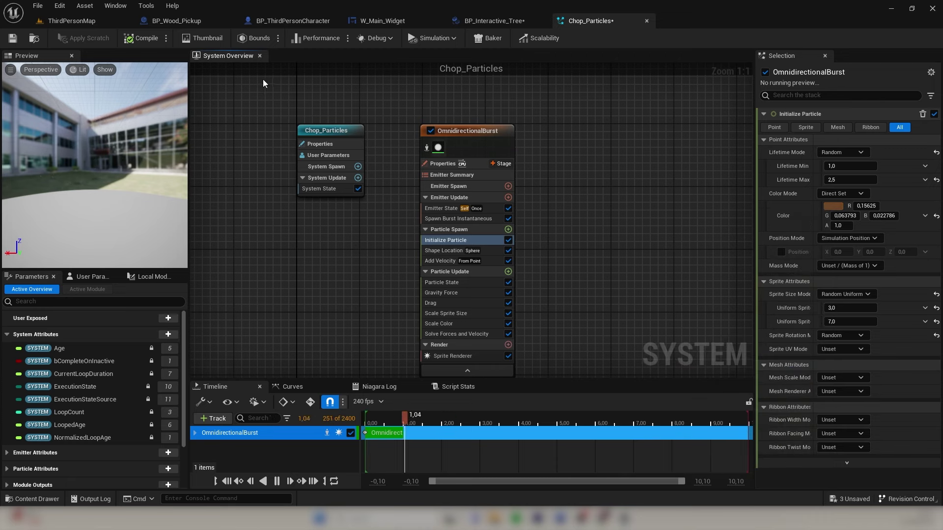
{"action": "left_click", "coordinate": [12, 38]}
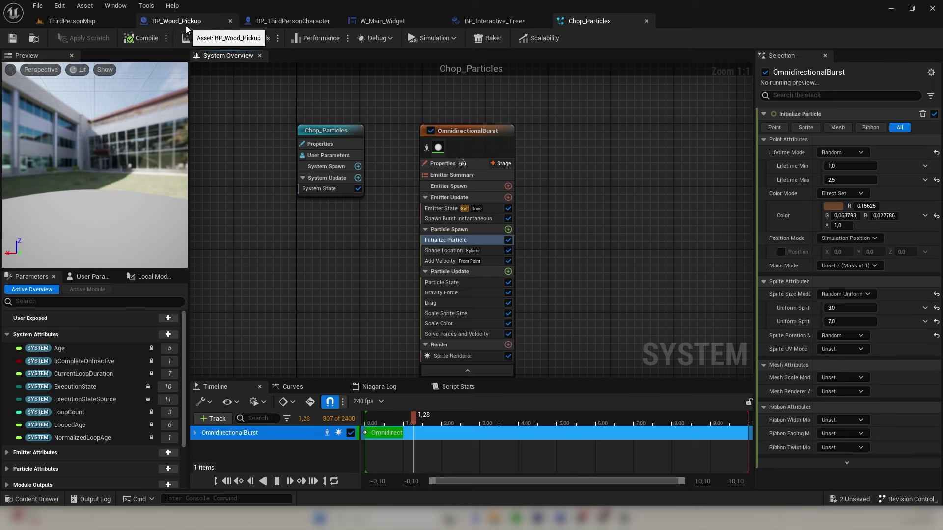
In the BP_Interactive_Tree event graph, shift the Event Chop through Branch node group left to make room before the first Set Array Elem
{"action": "left_click", "coordinate": [506, 21]}
{"action": "right_click_drag", "start_coordinate": [503, 141], "coordinate": [559, 158]}
{"action": "left_click_drag", "start_coordinate": [520, 328], "coordinate": [265, 143]}
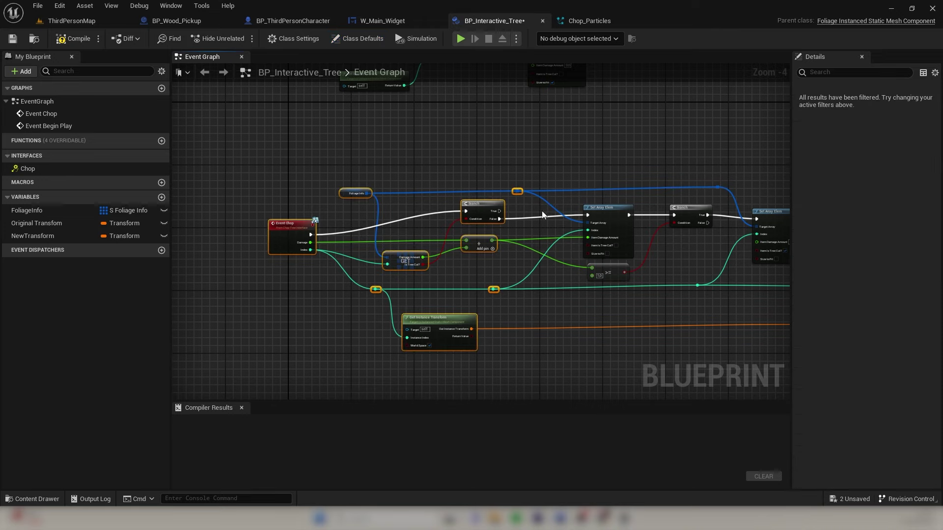
{"action": "left_click_drag", "start_coordinate": [487, 203], "coordinate": [369, 200]}
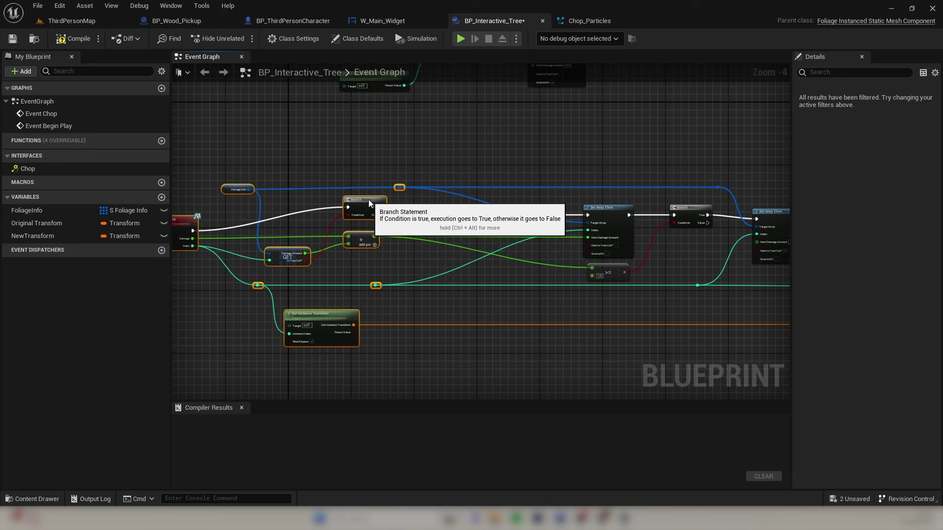
{"action": "left_click", "coordinate": [448, 145]}
Add a Spawn System at Location node on the first Branch's False output, ahead of Set Array Elem, and place it above the execution line
{"action": "scroll", "coordinate": [456, 154], "scroll_direction": "up", "scroll_amount": 3}
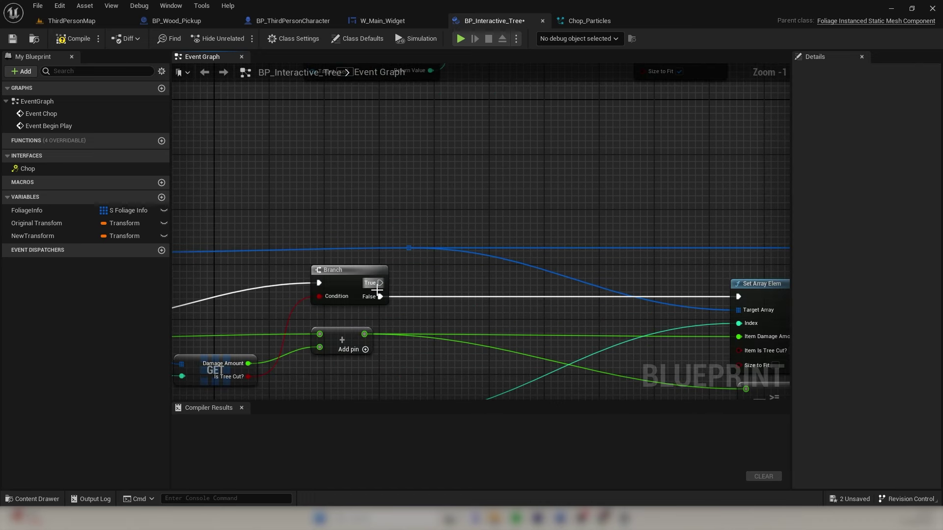
{"action": "left_click_drag", "start_coordinate": [375, 298], "coordinate": [509, 199]}
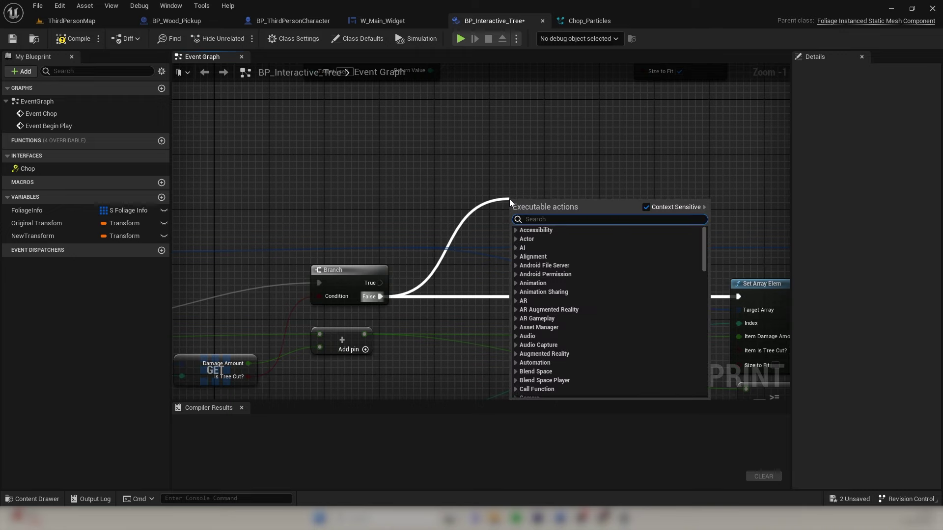
{"action": "type", "text": "sp"}
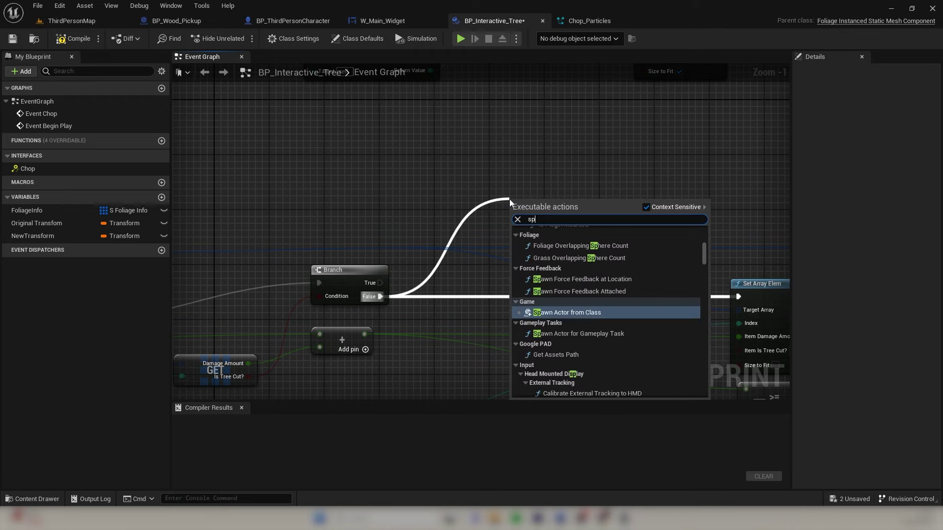
{"action": "type", "text": "awm"}
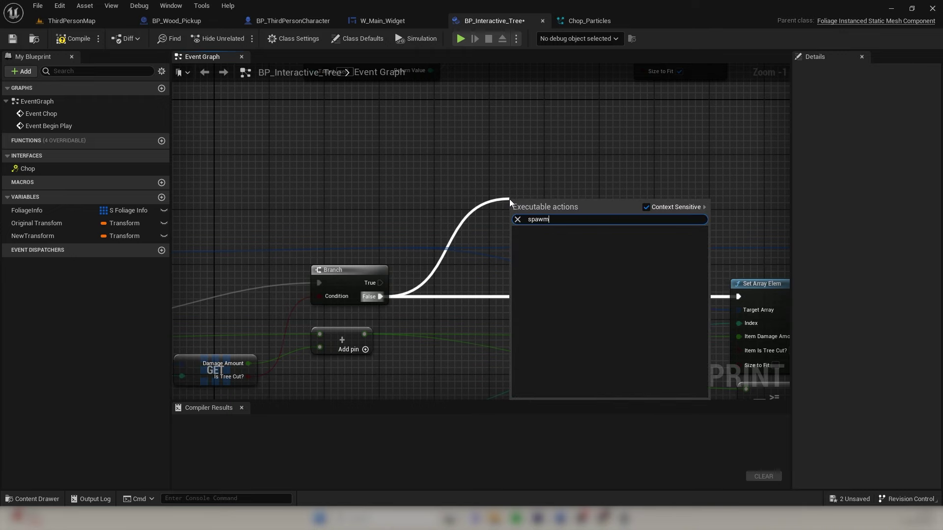
{"action": "type", "text": "n system"}
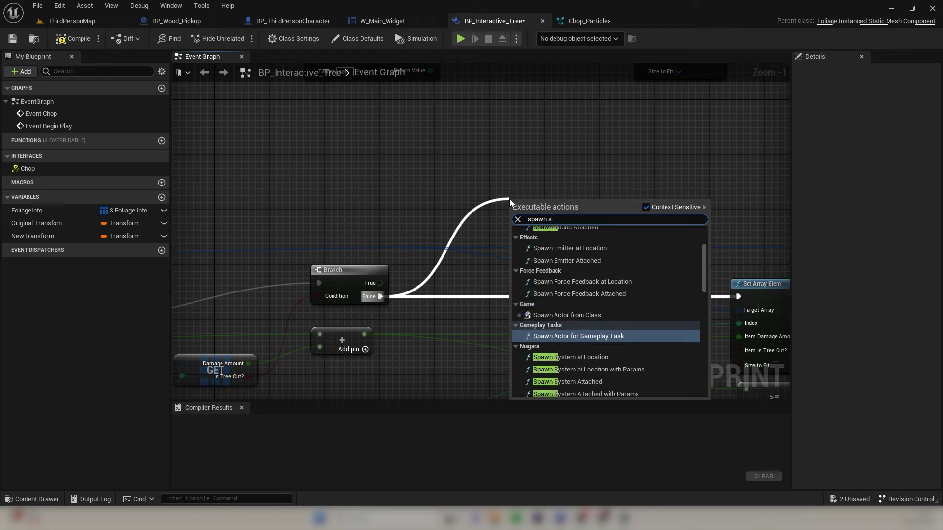
{"action": "key", "text": "Up"}
{"action": "key", "text": "Up"}
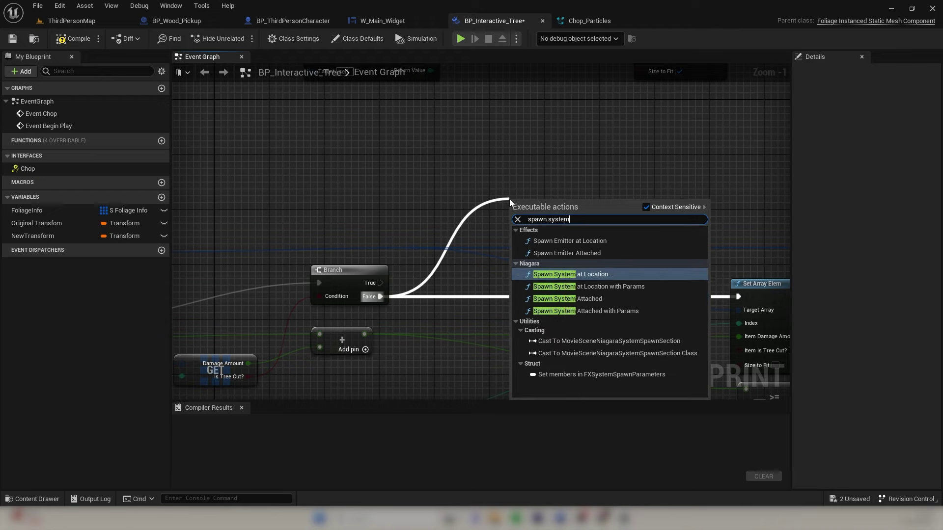
{"action": "key", "text": "Return"}
{"action": "left_click_drag", "start_coordinate": [566, 207], "coordinate": [567, 103]}
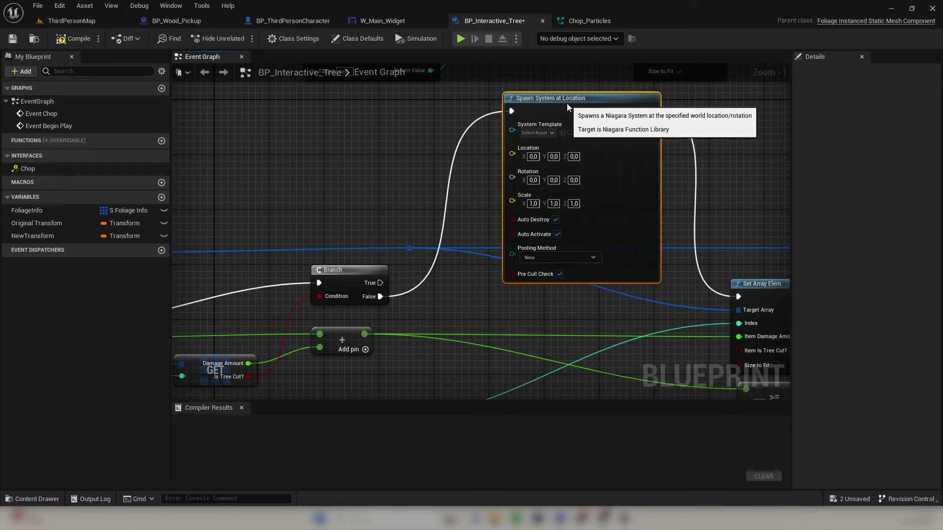
Assign Chop_Particles as the Spawn System at Location node's System Template and nudge the node slightly right
{"action": "left_click", "coordinate": [538, 133]}
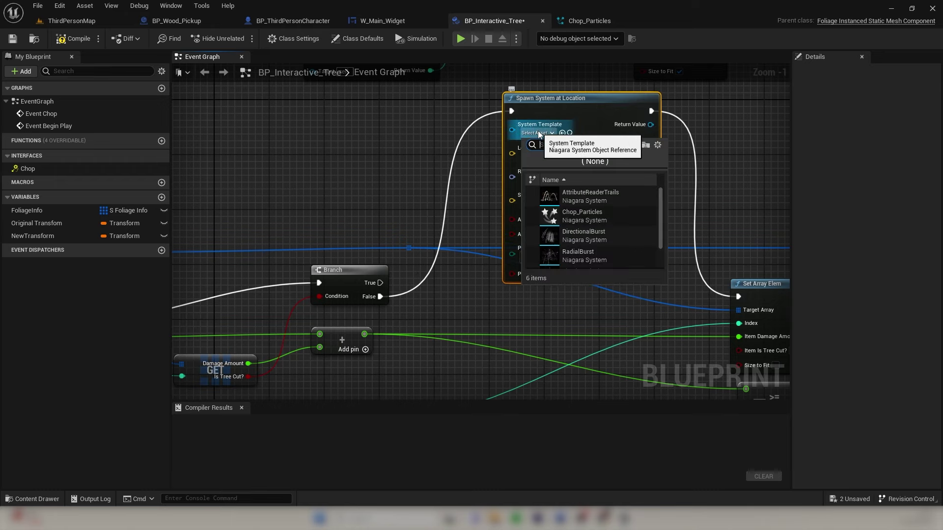
{"action": "type", "text": "chop"}
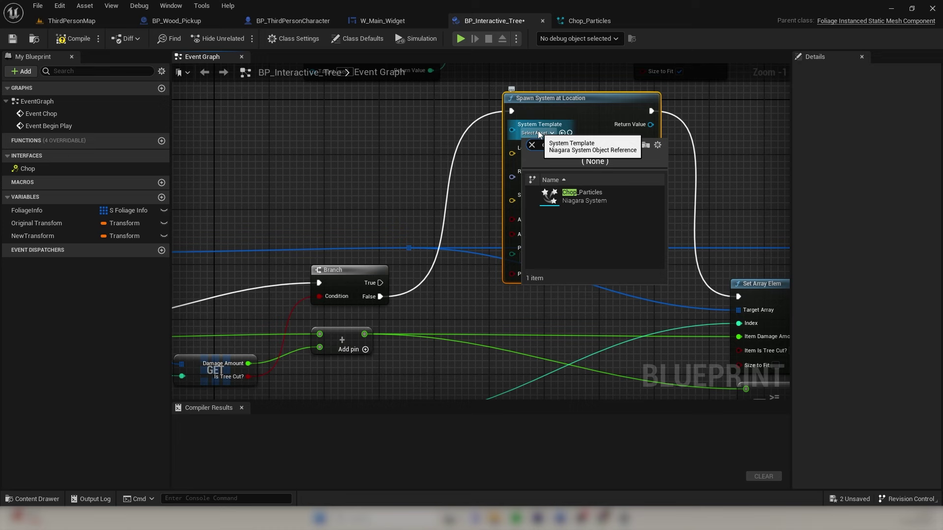
{"action": "left_click", "coordinate": [597, 199]}
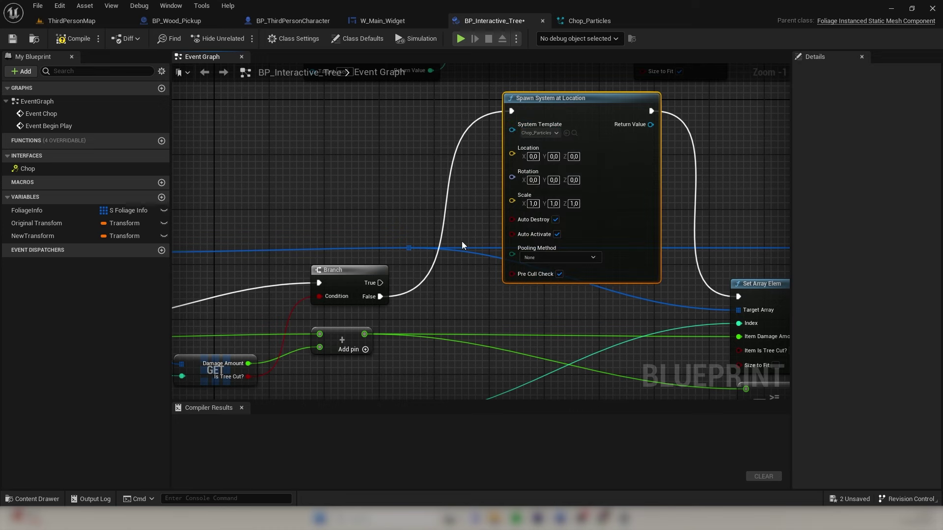
{"action": "right_click_drag", "start_coordinate": [462, 240], "coordinate": [539, 82]}
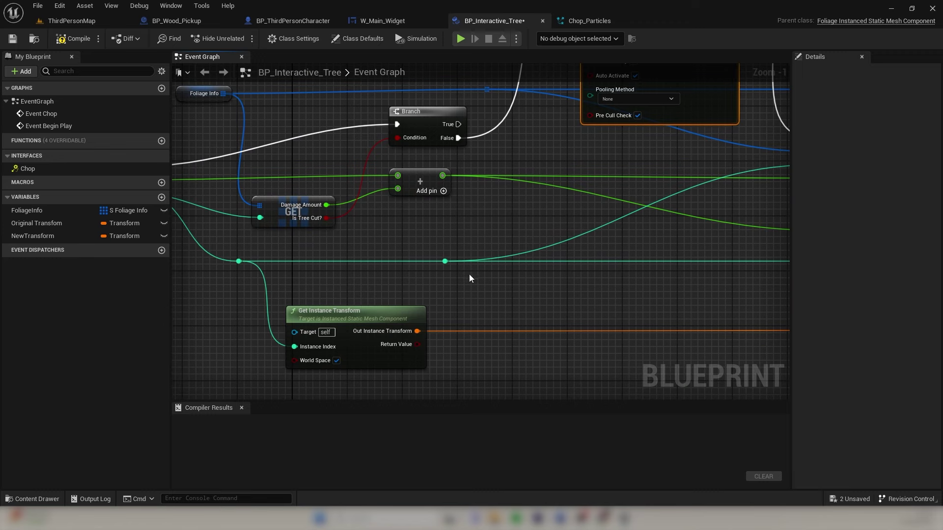
{"action": "right_click_drag", "start_coordinate": [403, 268], "coordinate": [419, 370]}
{"action": "scroll", "coordinate": [319, 317], "scroll_direction": "down", "scroll_amount": 1}
{"action": "right_click_drag", "start_coordinate": [562, 221], "coordinate": [427, 274]}
{"action": "left_click_drag", "start_coordinate": [494, 121], "coordinate": [520, 122]}
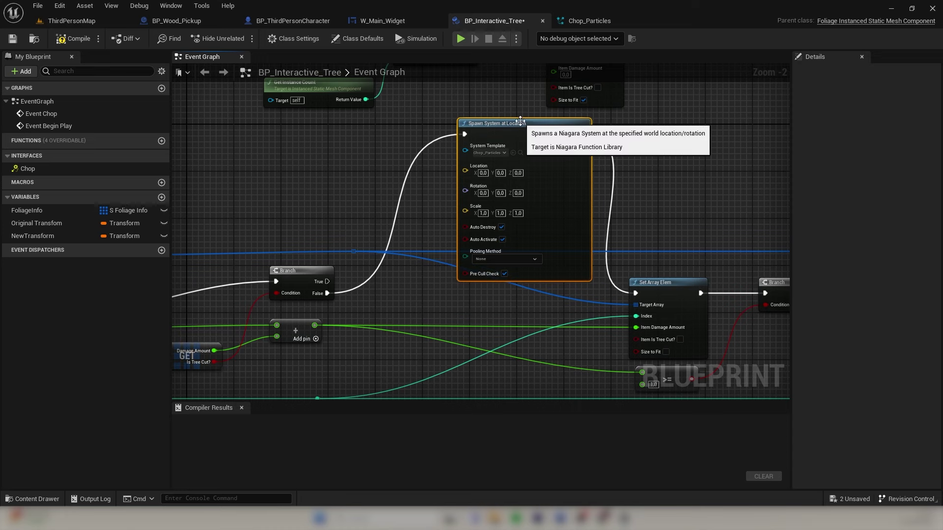
Promote the Out Instance Transform output of Get Instance Transform to a variable named Chop Particle
{"action": "right_click_drag", "start_coordinate": [379, 285], "coordinate": [480, 159]}
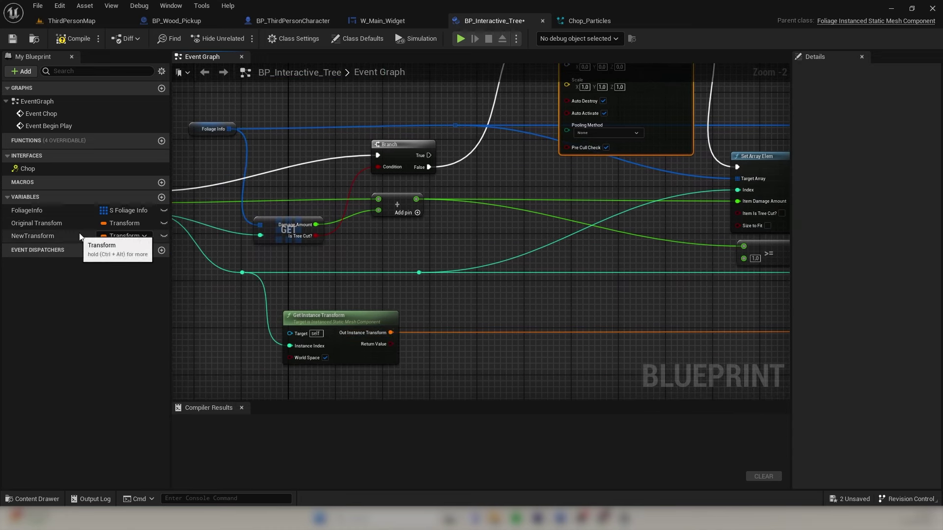
{"action": "left_click_drag", "start_coordinate": [388, 333], "coordinate": [415, 235]}
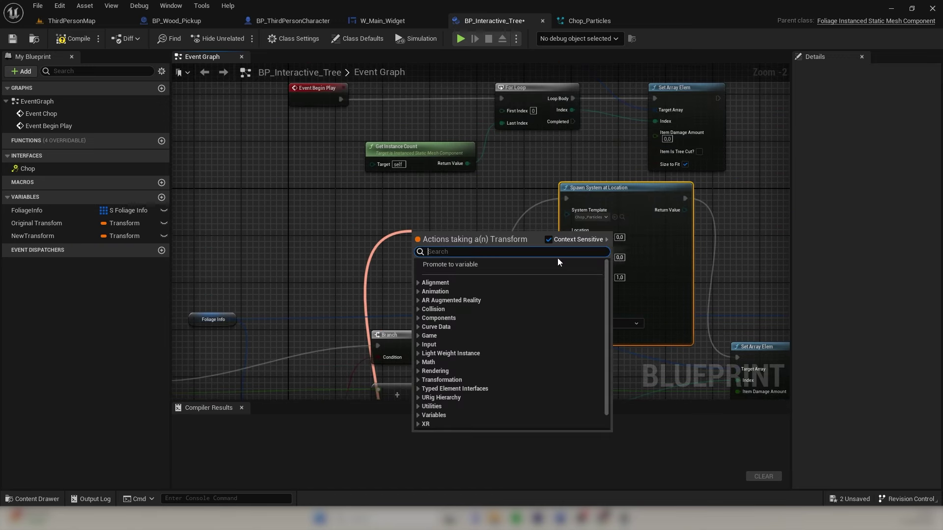
{"action": "left_click", "coordinate": [481, 264]}
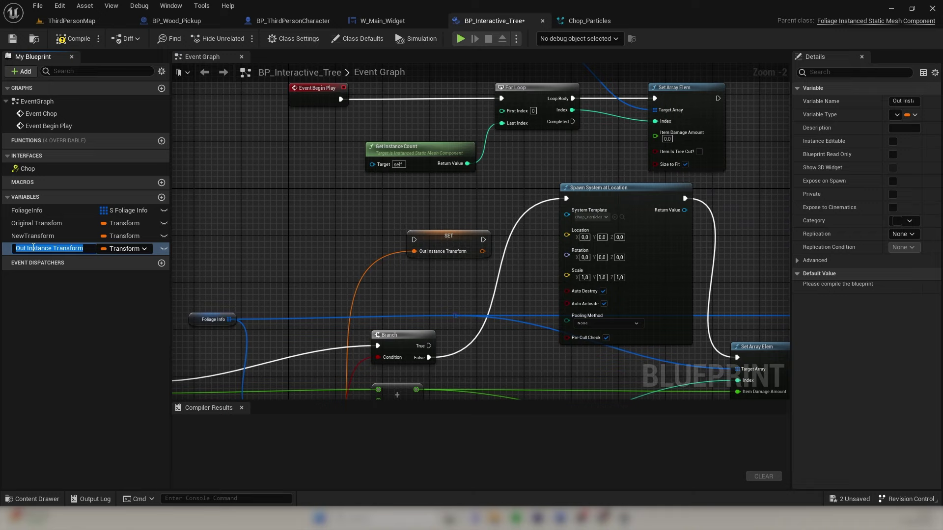
{"action": "type", "text": "Chop Particle"}
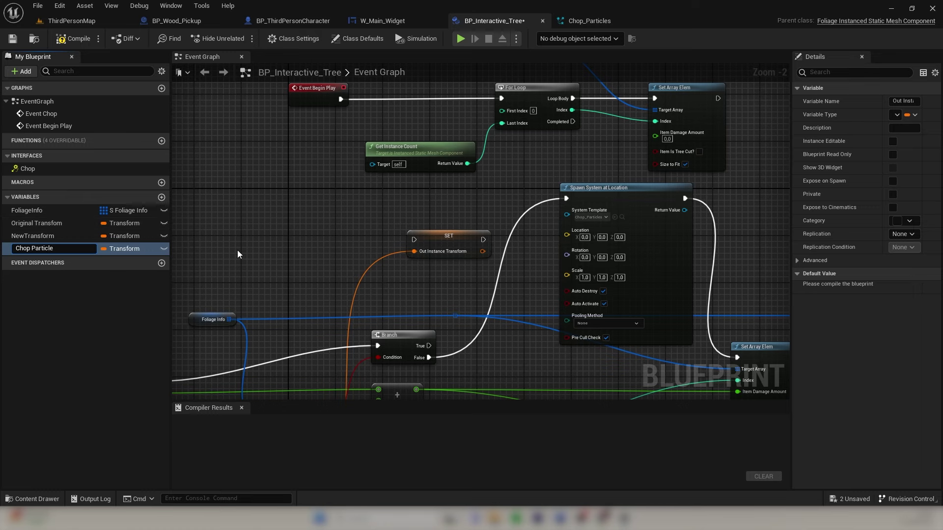
{"action": "key", "text": "Return"}
Wire the Chop Particle SET node between the Branch's False output and Spawn System at Location, positioning it beside the spawn node
{"action": "right_click_drag", "start_coordinate": [346, 269], "coordinate": [240, 232]}
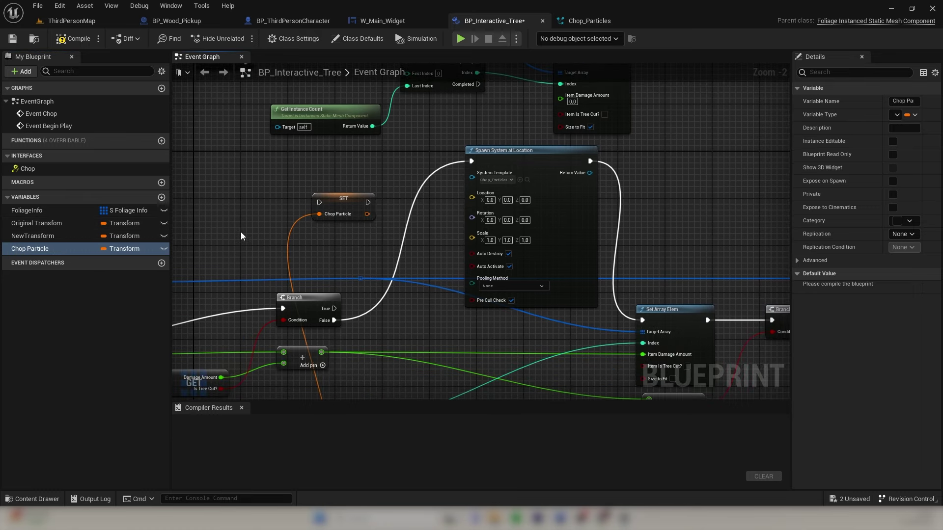
{"action": "left_click_drag", "start_coordinate": [340, 198], "coordinate": [393, 204]}
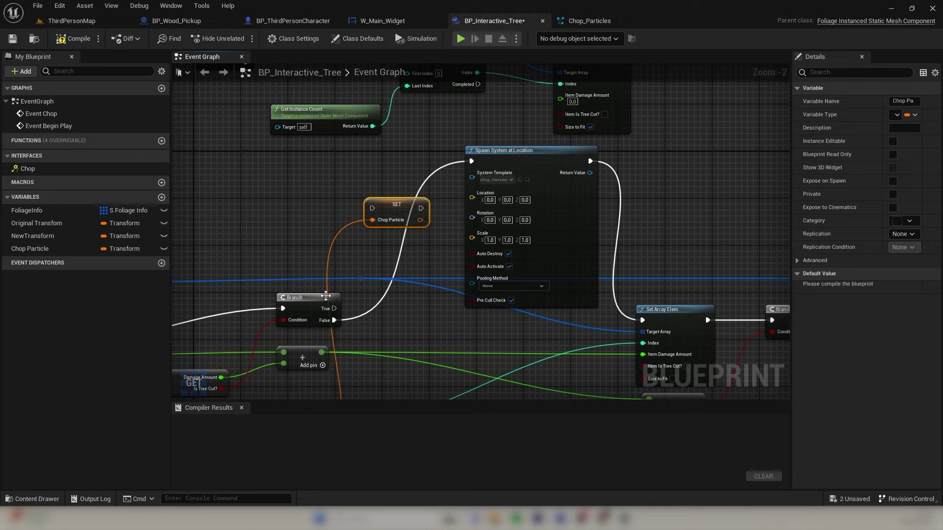
{"action": "left_click_drag", "start_coordinate": [333, 320], "coordinate": [473, 162]}
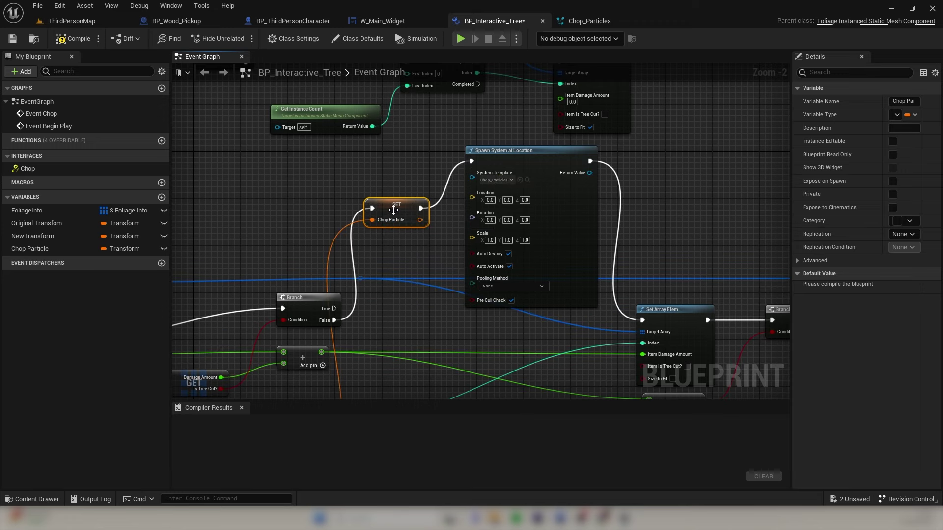
{"action": "left_click_drag", "start_coordinate": [394, 213], "coordinate": [406, 190]}
Split the SET node's transform output and connect its Rotation and Scale to the matching Spawn System at Location inputs
{"action": "right_click", "coordinate": [434, 197]}
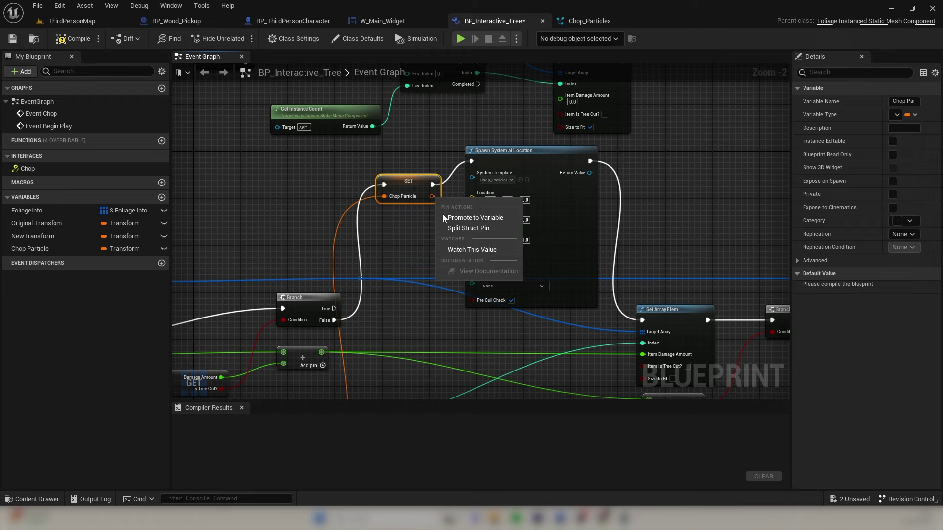
{"action": "left_click", "coordinate": [445, 225]}
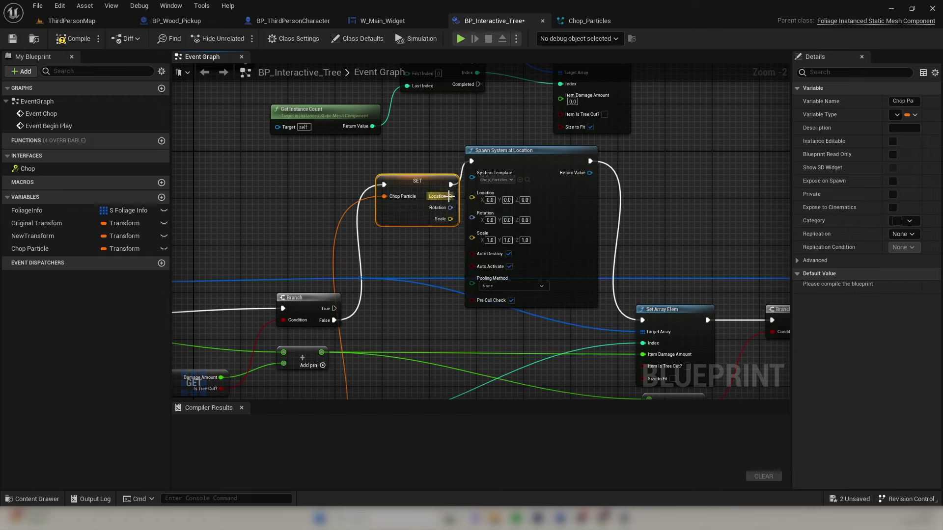
{"action": "left_click_drag", "start_coordinate": [449, 208], "coordinate": [472, 225]}
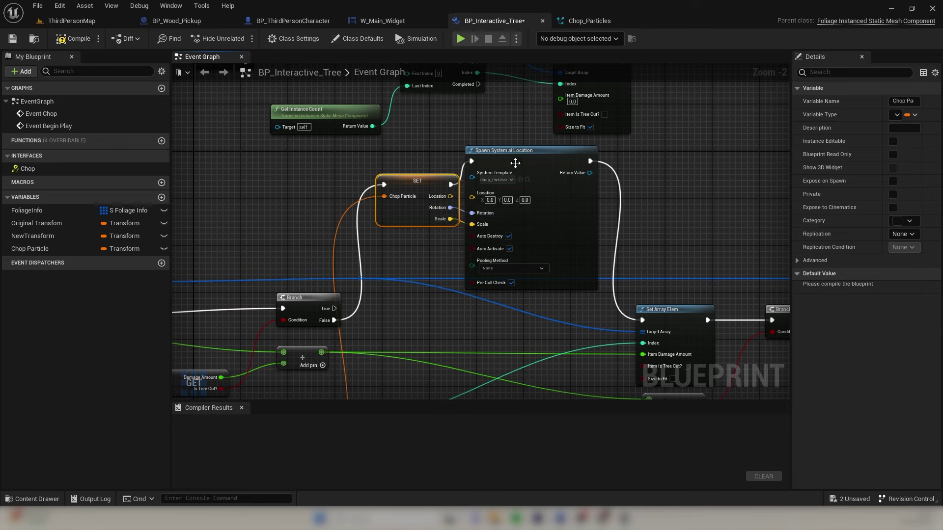
Shift the Event Chop nodes together with the Chop Particle SET node left to open a gap before Spawn System at Location
{"action": "scroll", "coordinate": [376, 236], "scroll_direction": "down", "scroll_amount": 2}
{"action": "right_click_drag", "start_coordinate": [377, 238], "coordinate": [551, 164]}
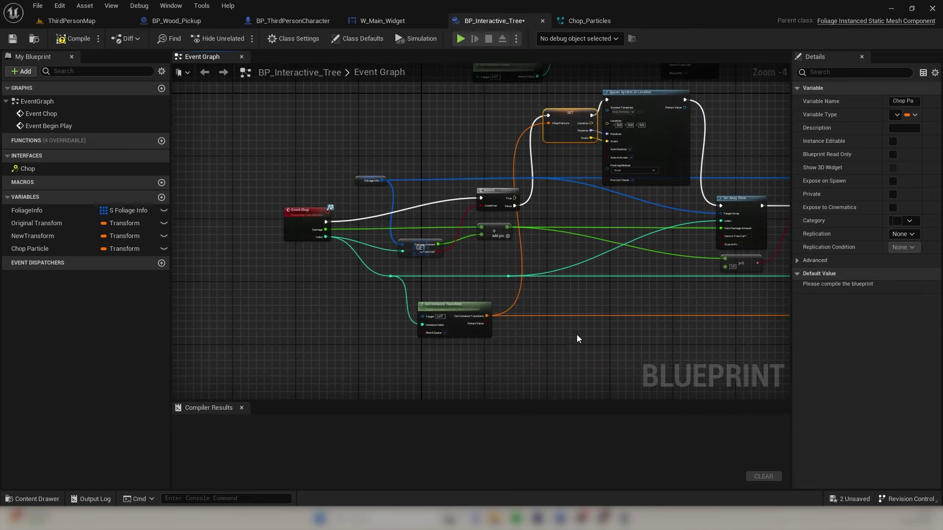
{"action": "left_click_drag", "start_coordinate": [577, 366], "coordinate": [264, 128]}
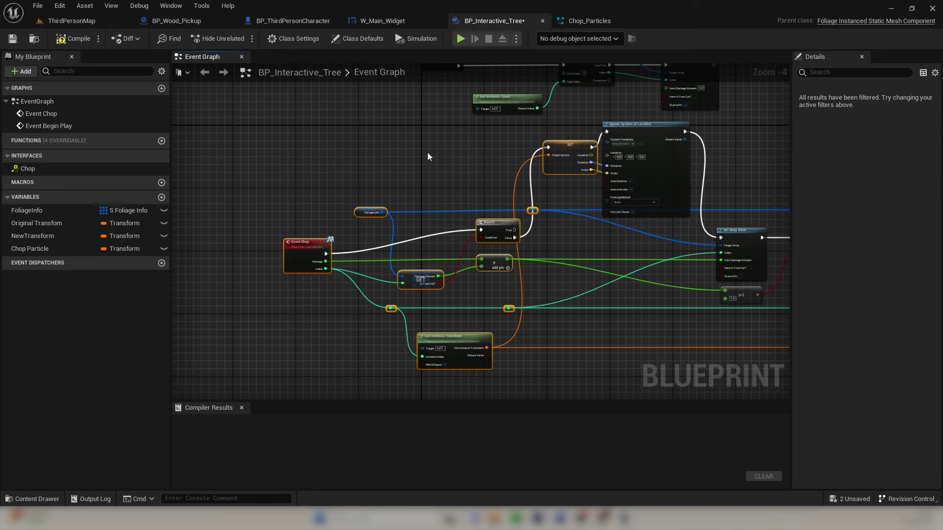
{"action": "left_click_drag", "start_coordinate": [560, 142], "coordinate": [472, 153]}
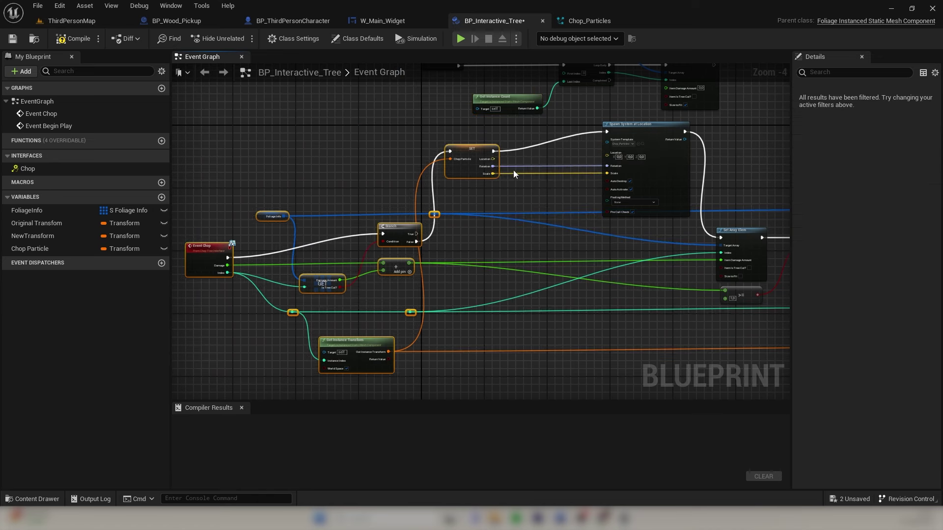
Add a vector Add node fed by the SET node's Location output and place it in the gap before the spawn node
{"action": "right_click_drag", "start_coordinate": [544, 199], "coordinate": [515, 222]}
{"action": "scroll", "coordinate": [516, 223], "scroll_direction": "up", "scroll_amount": 3}
{"action": "left_click_drag", "start_coordinate": [447, 169], "coordinate": [525, 163]}
{"action": "type", "text": "add"}
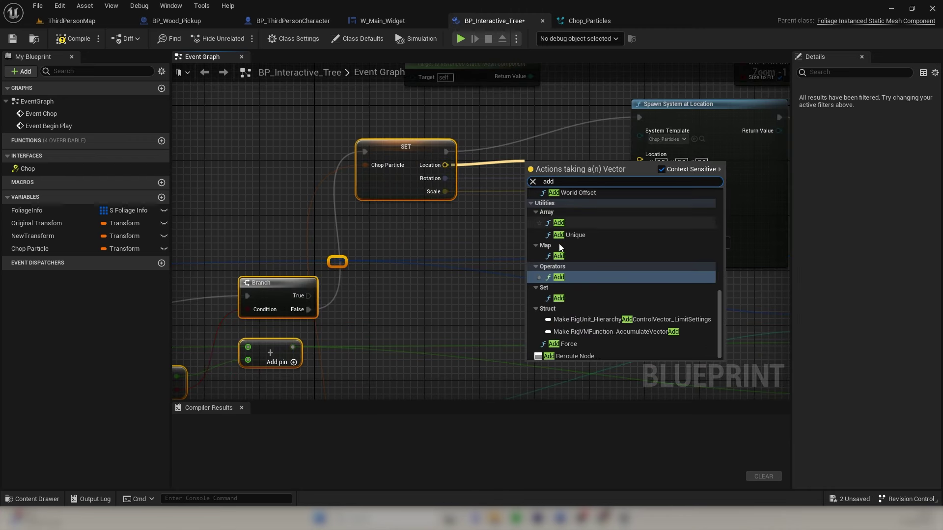
{"action": "left_click", "coordinate": [564, 284]}
{"action": "left_click_drag", "start_coordinate": [566, 163], "coordinate": [543, 145]}
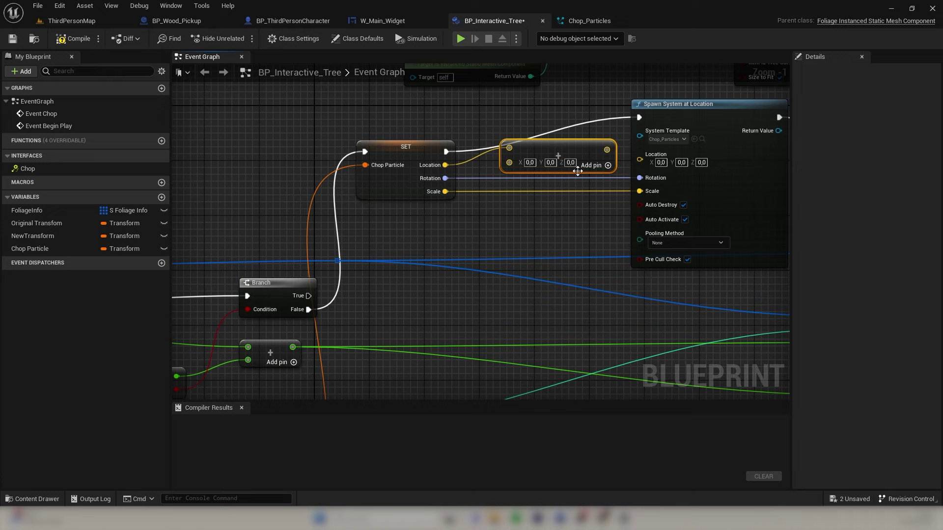
Set the Add node's Z value to 65 and connect its result to the Spawn System at Location node's Location
{"action": "left_click", "coordinate": [575, 163]}
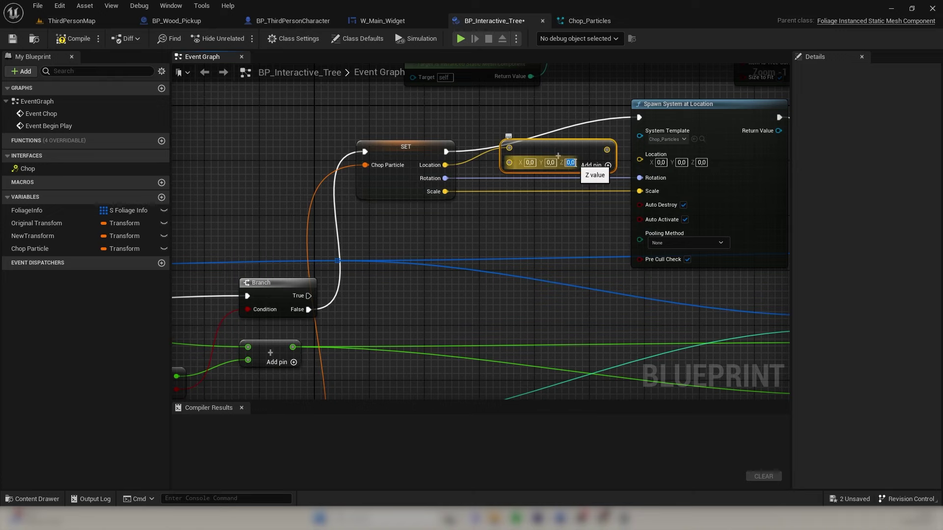
{"action": "type", "text": "65"}
{"action": "key", "text": "Return"}
{"action": "left_click_drag", "start_coordinate": [609, 150], "coordinate": [640, 162]}
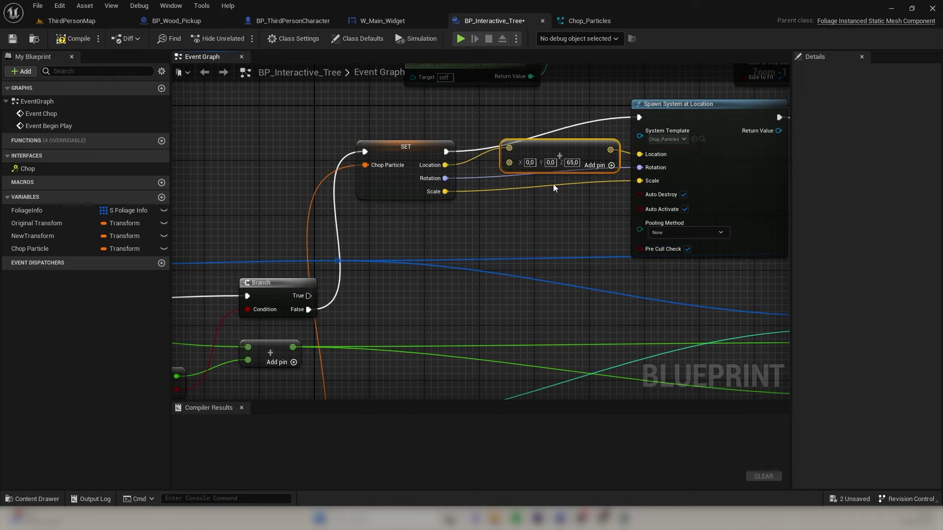
Compile and save the BP_Interactive_Tree blueprint
{"action": "left_click", "coordinate": [73, 39]}
{"action": "left_click", "coordinate": [12, 39]}
Play-test ThirdPersonMap by walking the character to a tree and chopping it to check the particle effect
{"action": "left_click", "coordinate": [72, 21]}
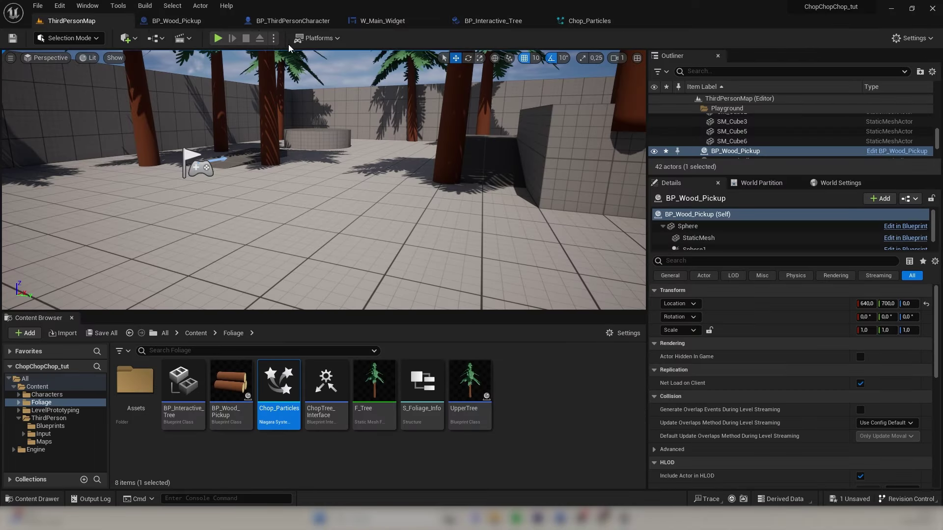
{"action": "left_click", "coordinate": [216, 38]}
{"action": "left_click", "coordinate": [306, 128]}
{"action": "key", "text": "w"}
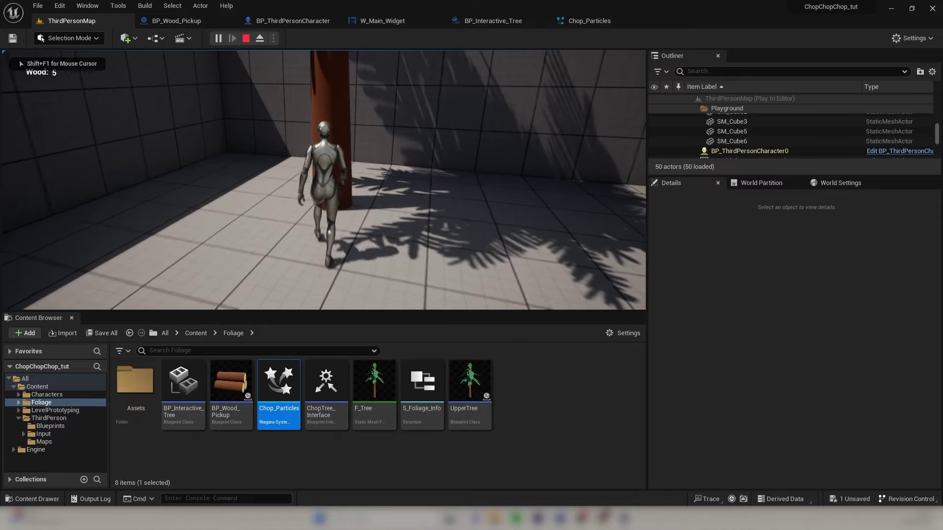
{"action": "key", "text": "e"}
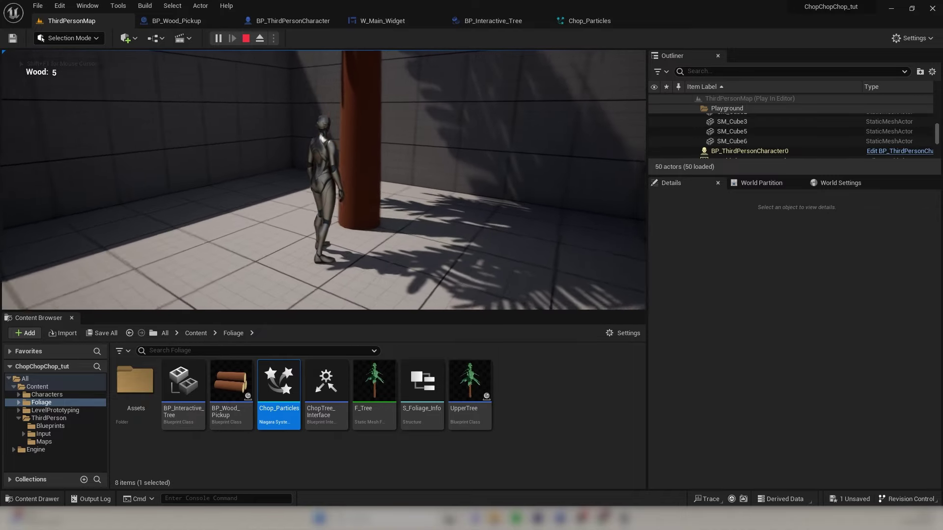
{"action": "key", "text": "e"}
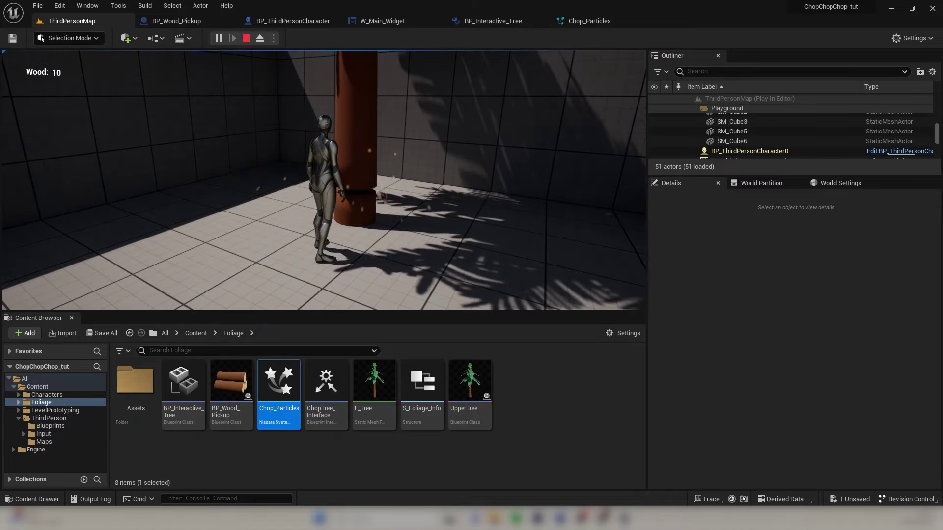
Play-test felling trees and collecting the dropped wood to check the chop particles, and end the play session
{"action": "key", "text": "d"}
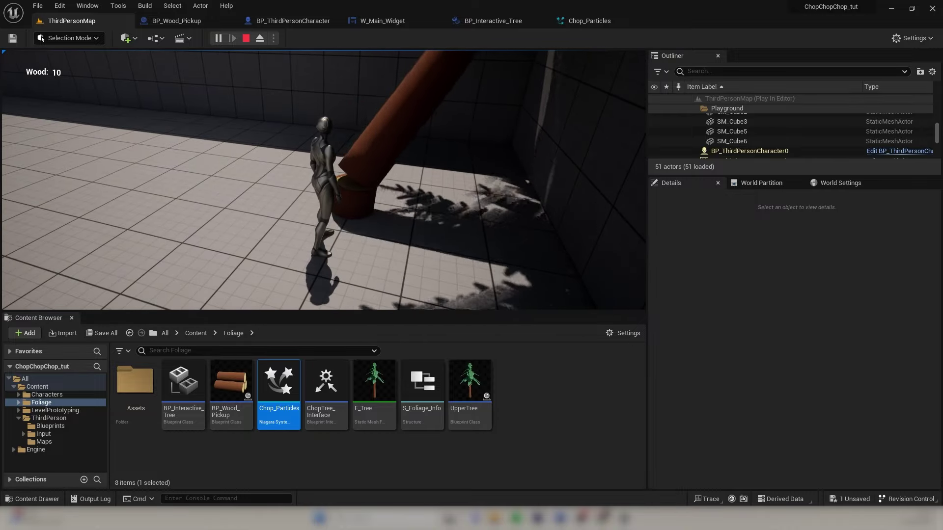
{"action": "key", "text": "w"}
{"action": "key", "text": "w"}
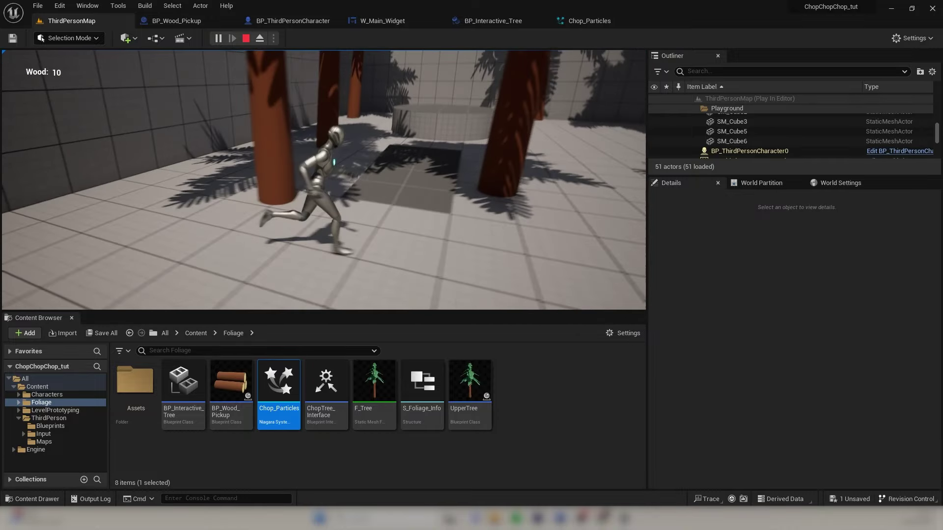
{"action": "key", "text": "e"}
{"action": "key", "text": "w"}
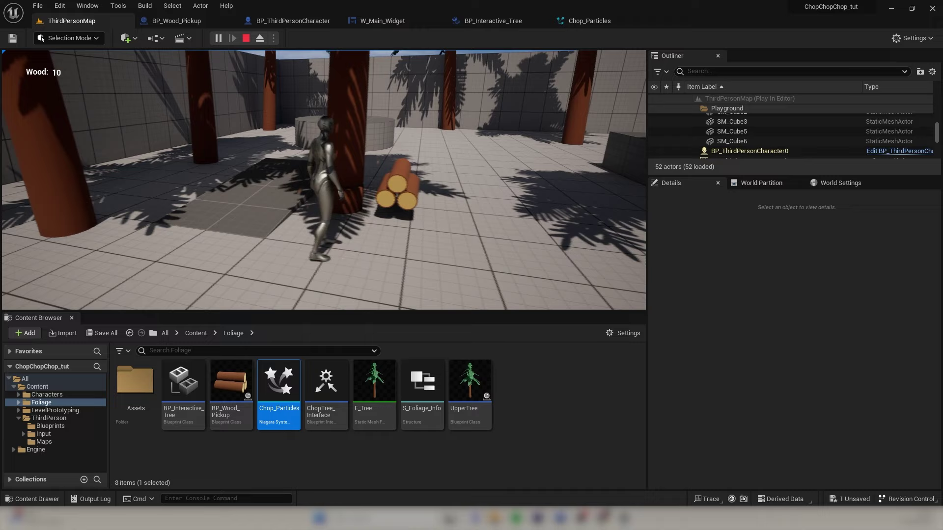
{"action": "key", "text": "w"}
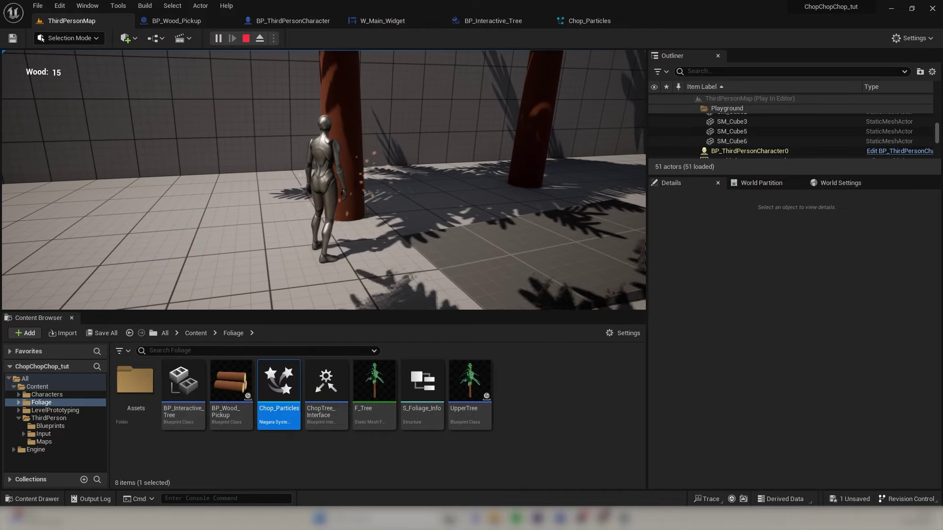
{"action": "key", "text": "Escape"}
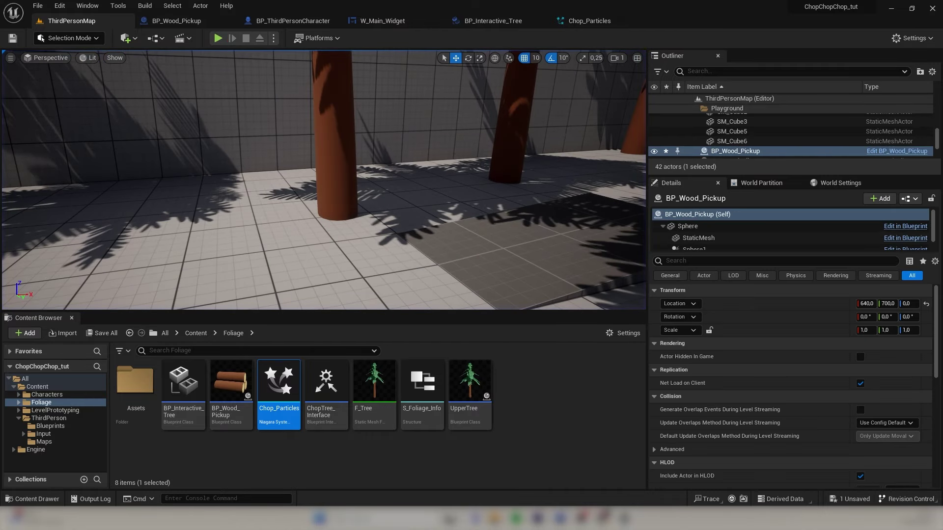
Create a Niagara system named PickUp_Particle in the Foliage folder, based on the Fountain emitter template
{"action": "left_click", "coordinate": [334, 457]}
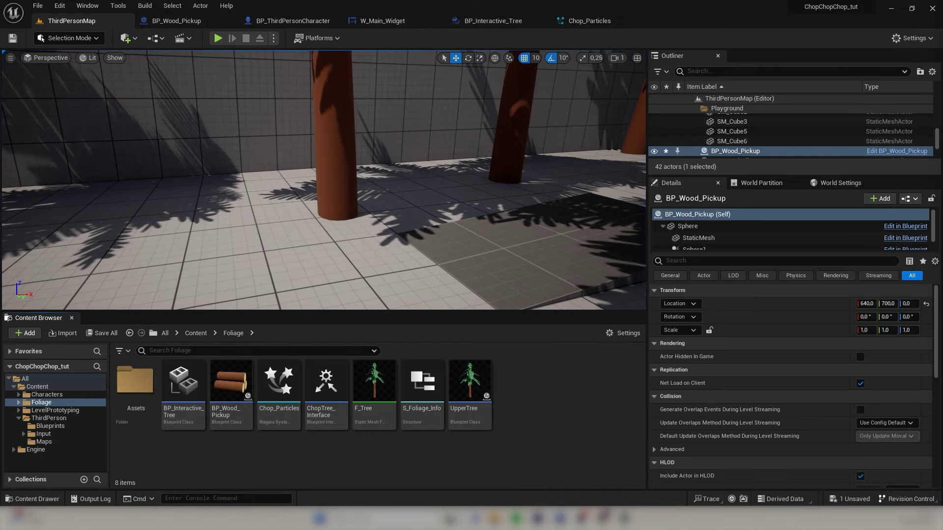
{"action": "right_click", "coordinate": [517, 381]}
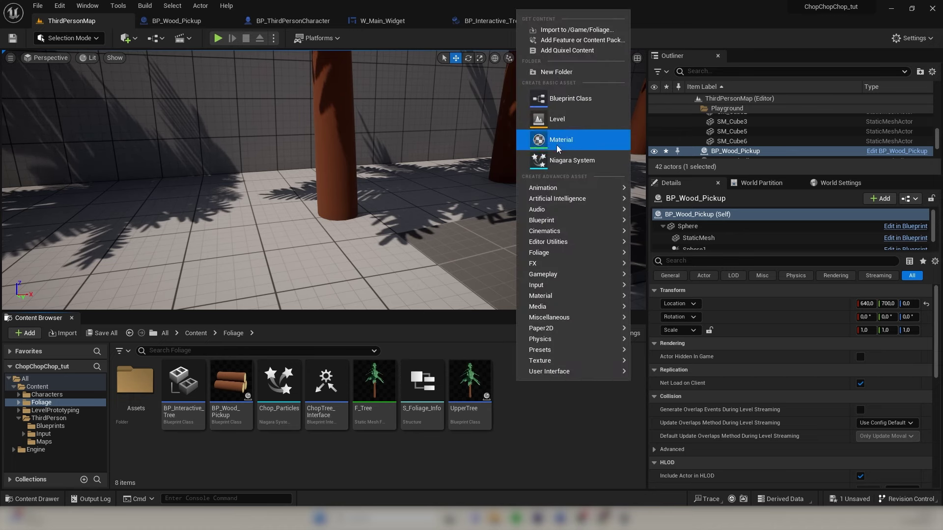
{"action": "left_click", "coordinate": [557, 160]}
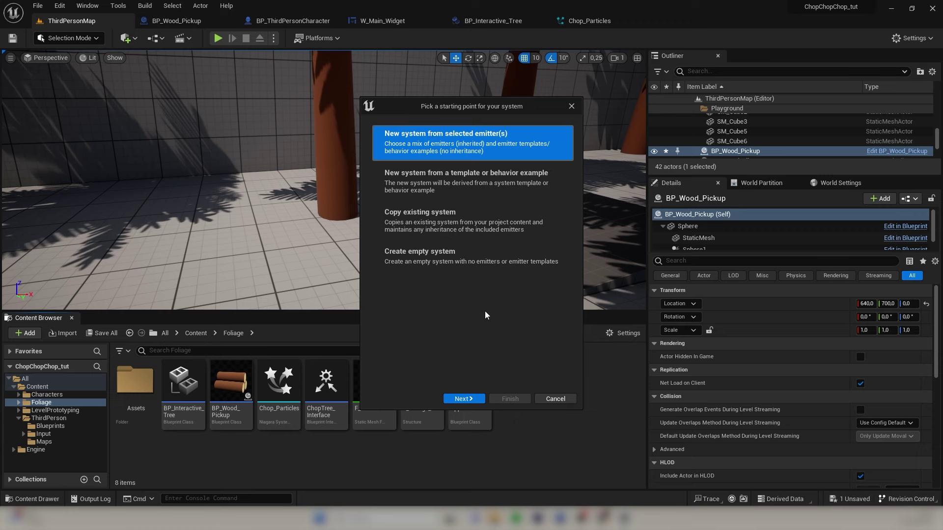
{"action": "left_click", "coordinate": [467, 397]}
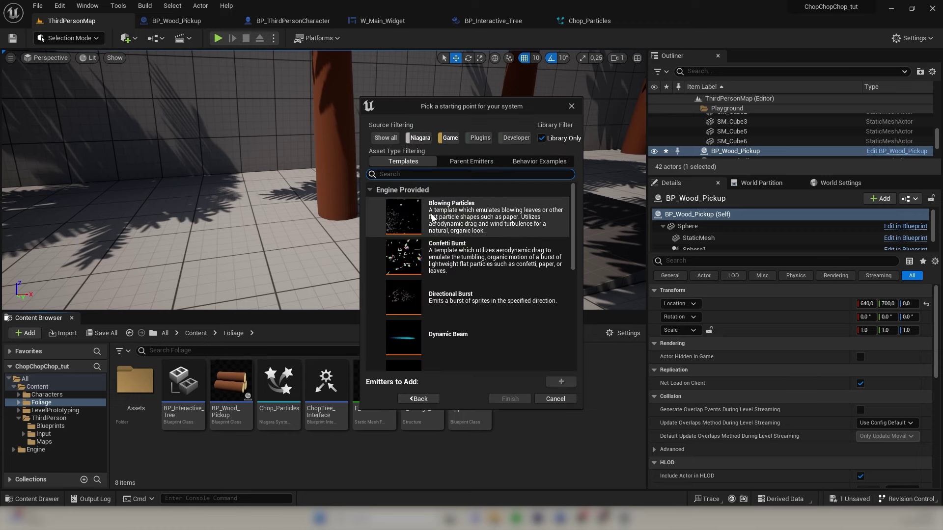
{"action": "scroll", "coordinate": [441, 229], "scroll_direction": "down", "scroll_amount": 1}
{"action": "scroll", "coordinate": [441, 229], "scroll_direction": "down", "scroll_amount": 2}
{"action": "left_click", "coordinate": [455, 306]}
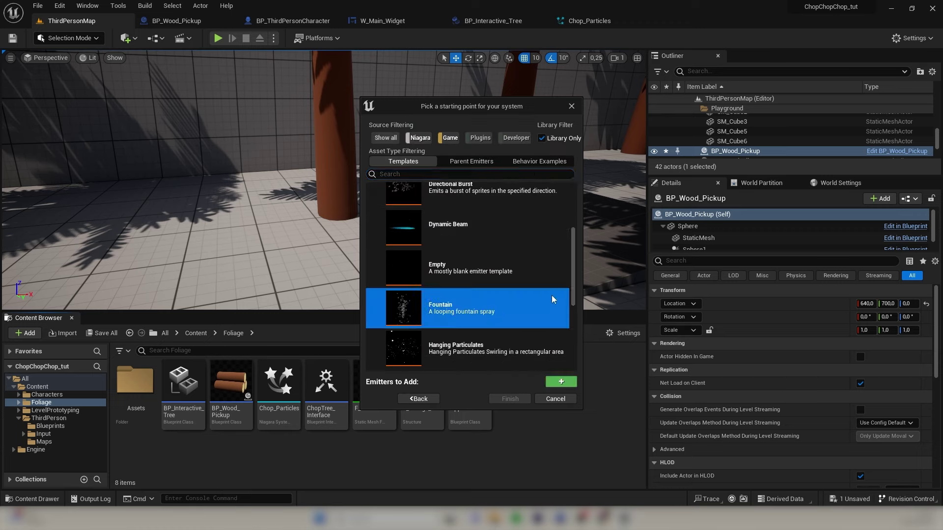
{"action": "left_click", "coordinate": [561, 382]}
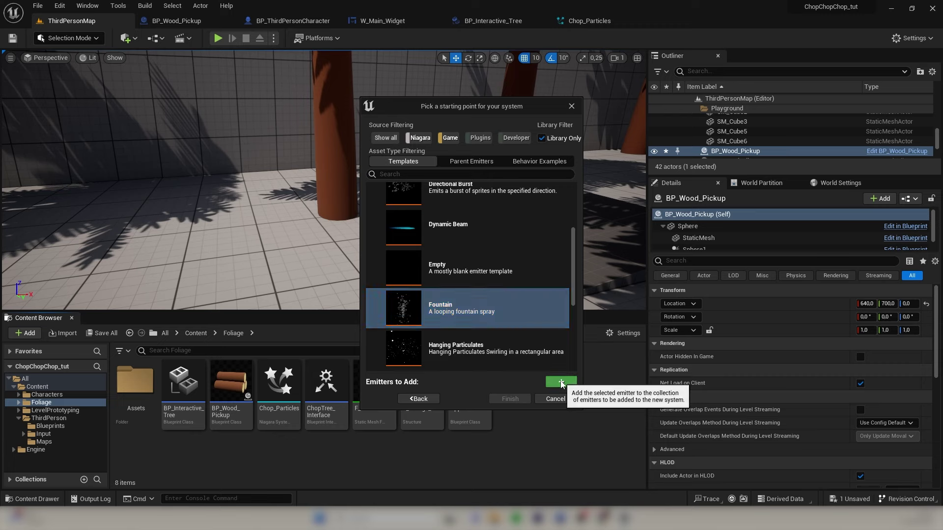
{"action": "left_click", "coordinate": [507, 398]}
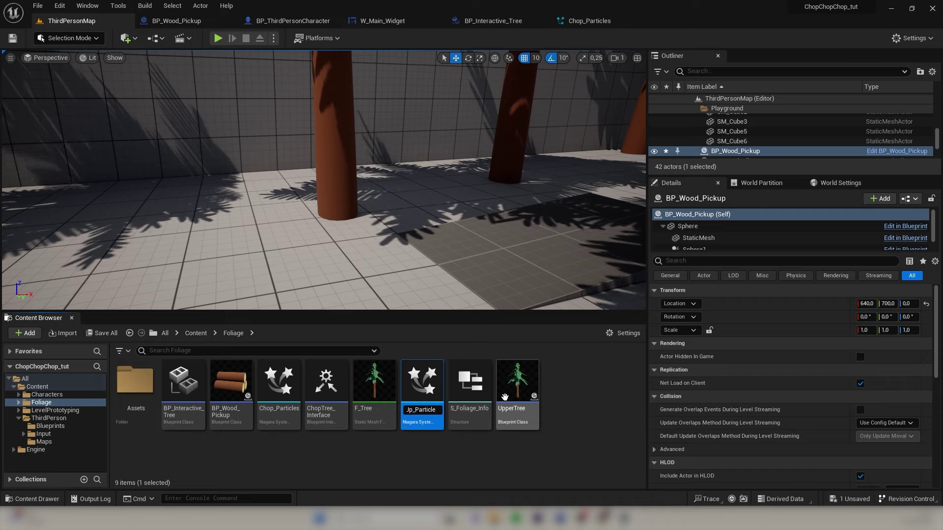
{"action": "key", "text": "Return"}
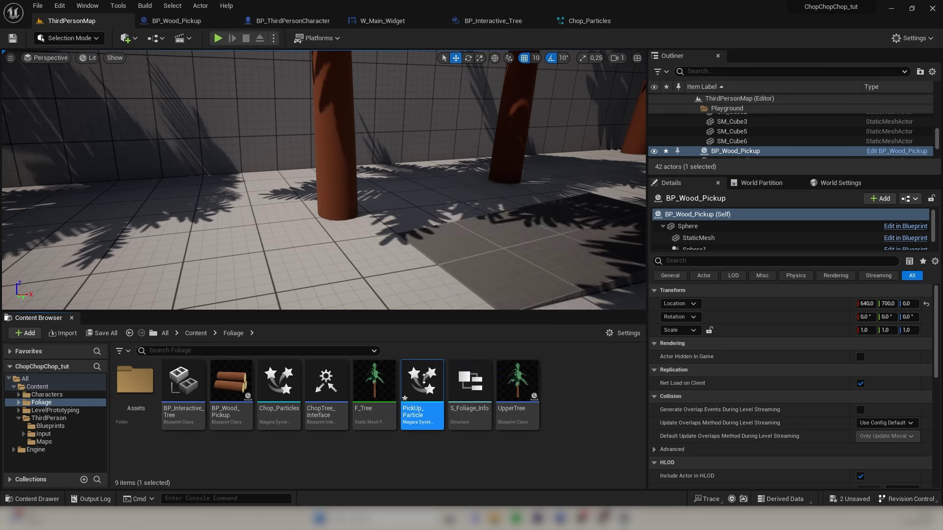
Open the PickUp_Particle system for editing and set its Add Velocity module's Velocity Mode to Linear
{"action": "double_click", "coordinate": [424, 379]}
{"action": "right_click_drag", "start_coordinate": [415, 231], "coordinate": [338, 239]}
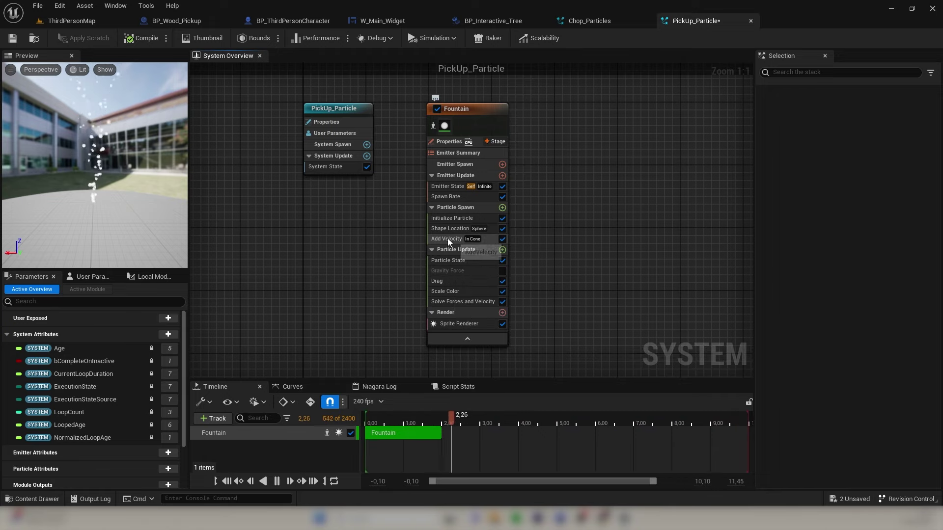
{"action": "left_click", "coordinate": [445, 240]}
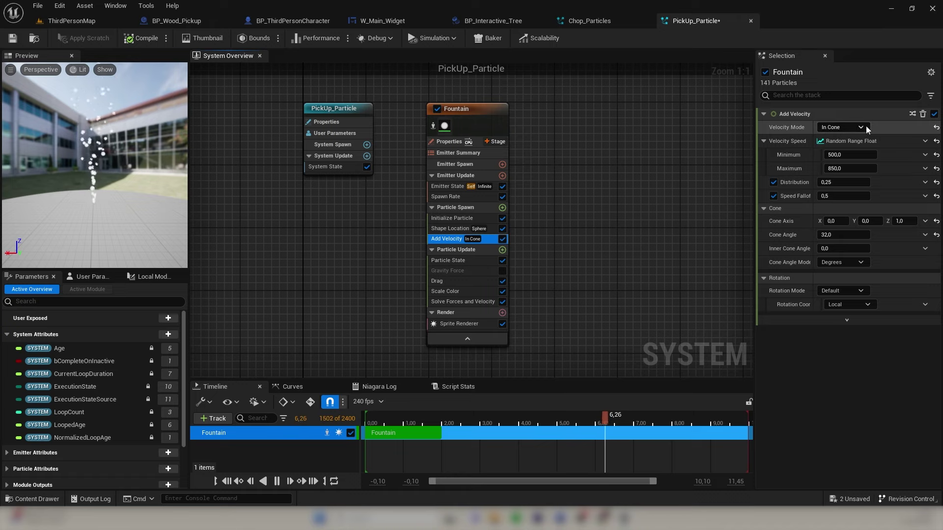
{"action": "left_click", "coordinate": [841, 127]}
{"action": "left_click", "coordinate": [844, 142]}
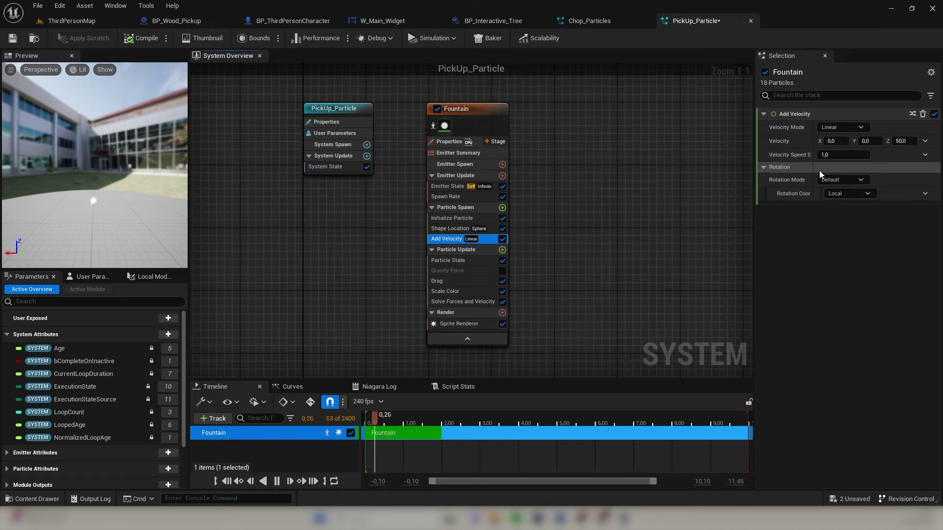
Set the Sphere Radius of the Fountain emitter's Shape Location module to 40
{"action": "left_click", "coordinate": [448, 229]}
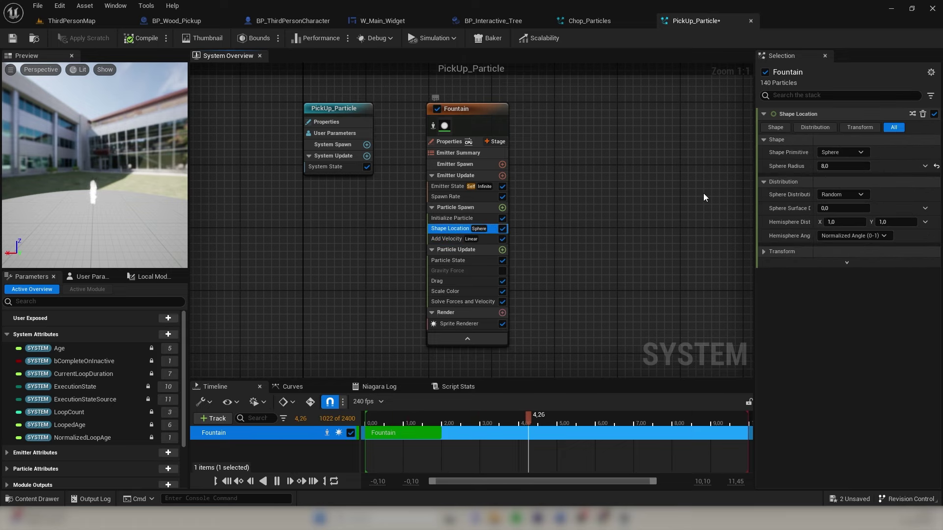
{"action": "left_click", "coordinate": [838, 167]}
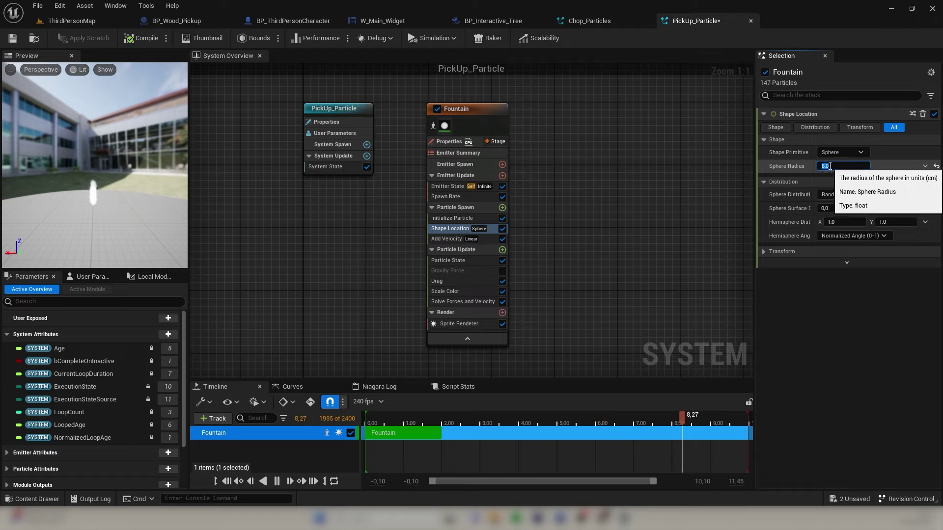
{"action": "type", "text": "40"}
{"action": "key", "text": "Return"}
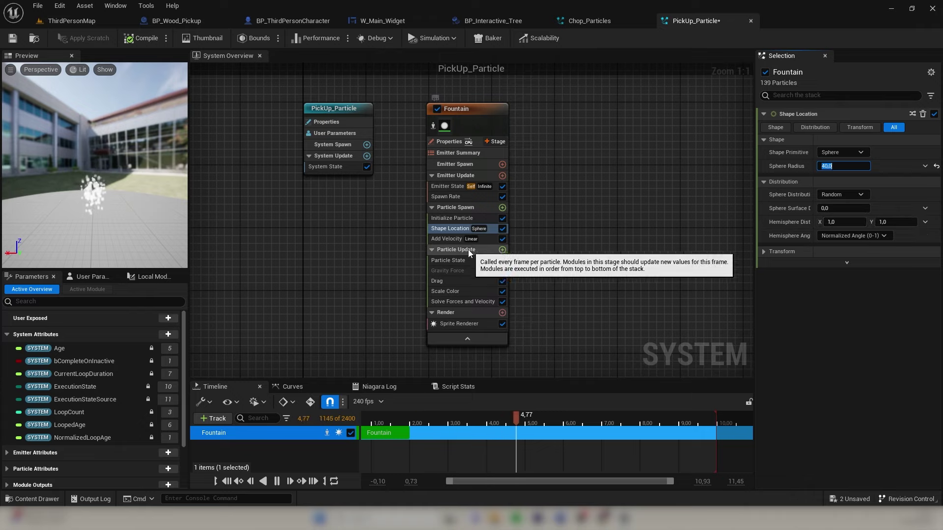
In the Initialize Particle module, set the uniform sprite size minimum to 3 and maximum to 4
{"action": "left_click", "coordinate": [450, 219]}
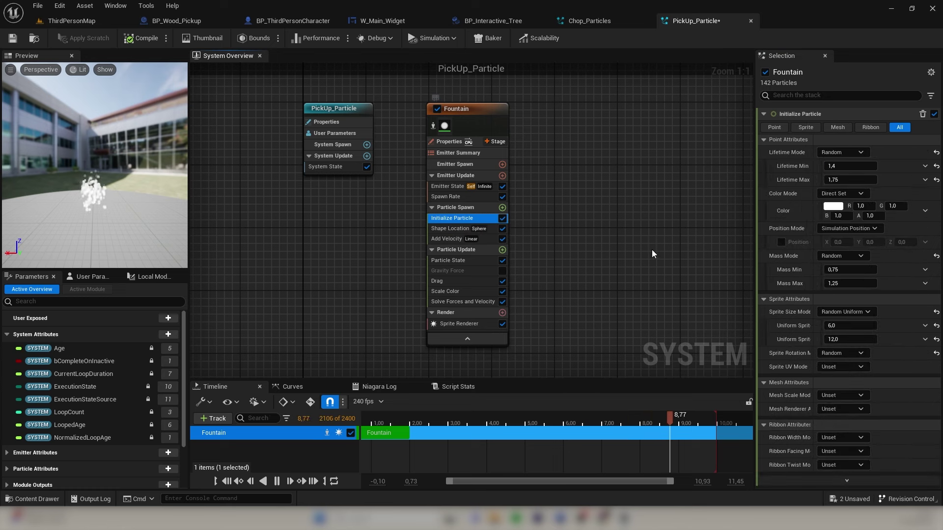
{"action": "left_click", "coordinate": [835, 326]}
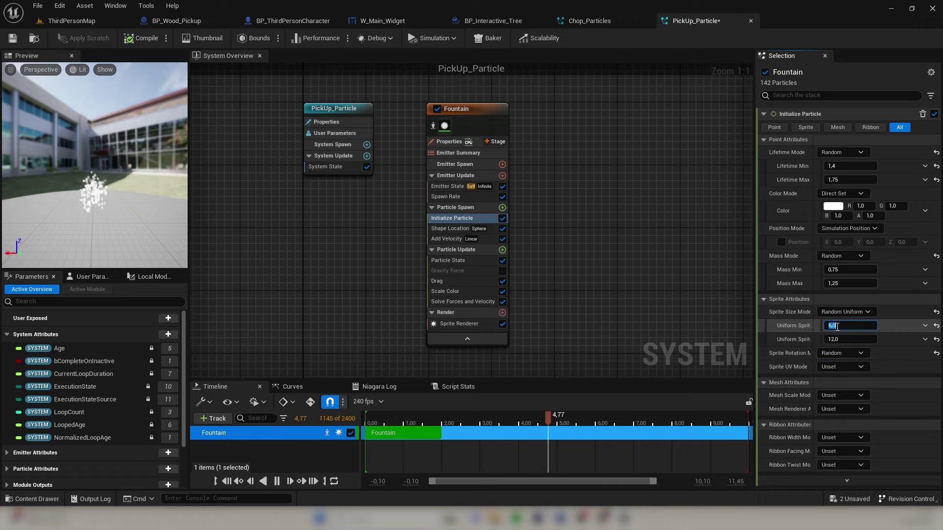
{"action": "type", "text": "3"}
{"action": "left_click", "coordinate": [843, 339]}
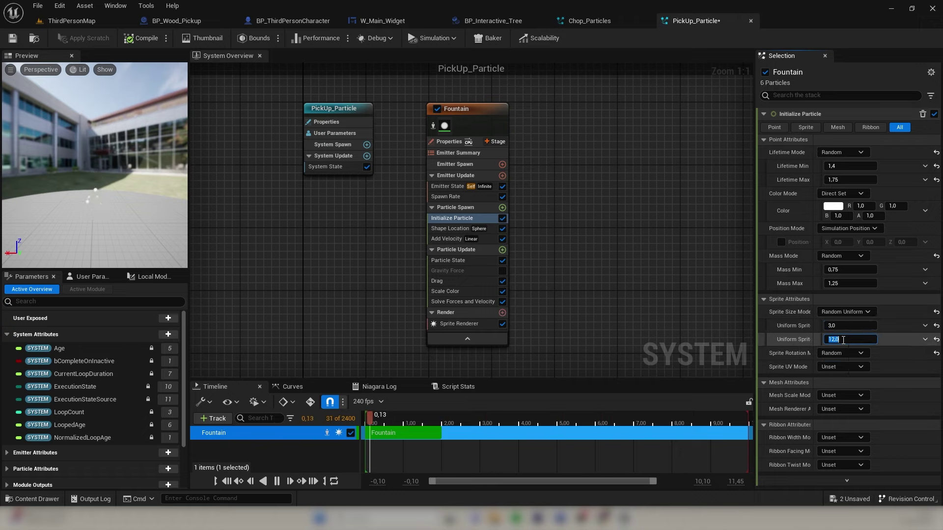
{"action": "type", "text": "4"}
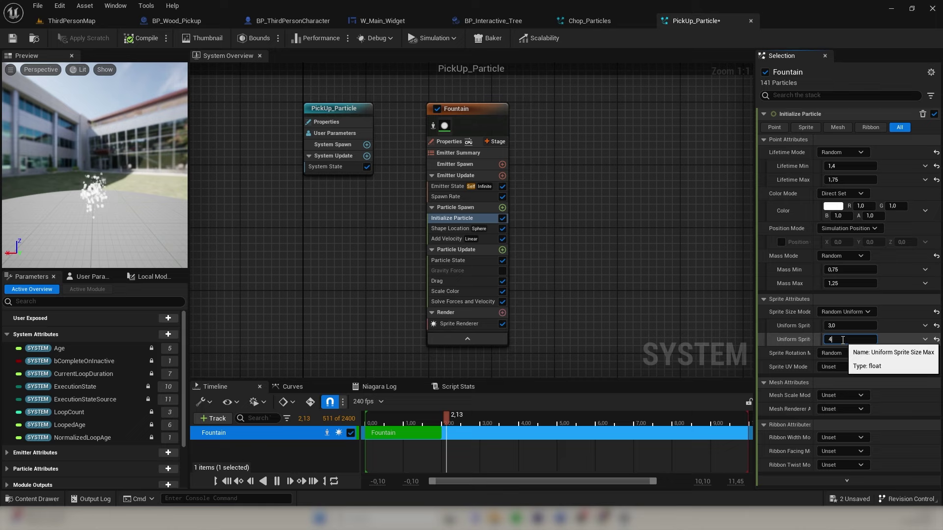
{"action": "key", "text": "Return"}
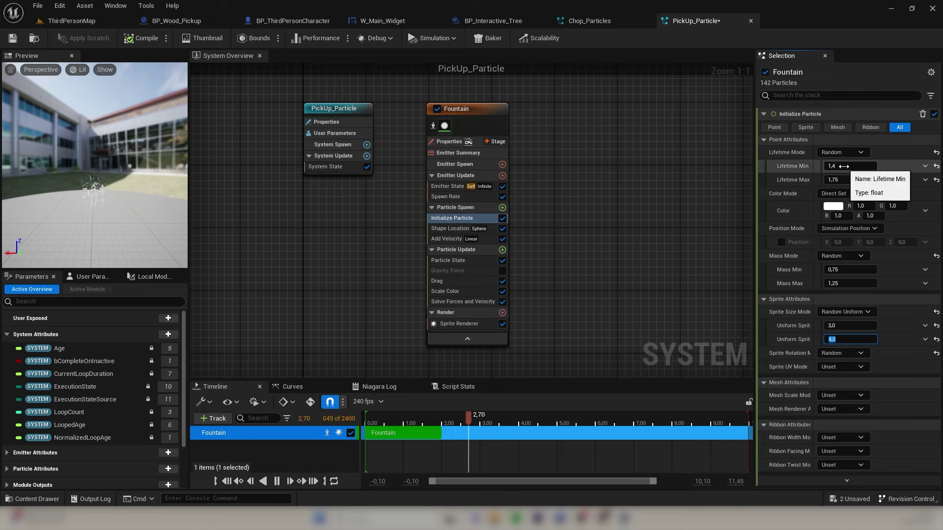
Set the particles' Lifetime Min to 2.8 and Lifetime Max to 3.0 in the Initialize Particle module
{"action": "left_click", "coordinate": [843, 166]}
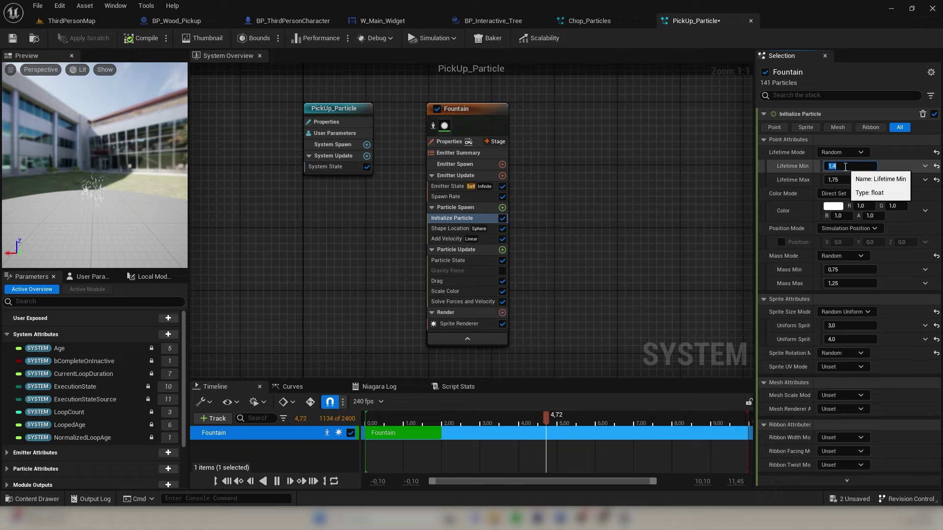
{"action": "type", "text": "2.8"}
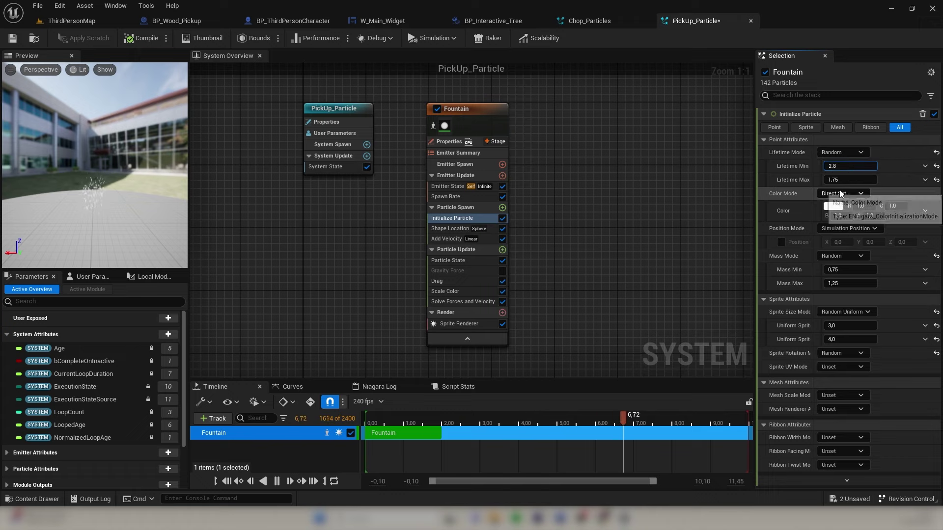
{"action": "left_click", "coordinate": [841, 179]}
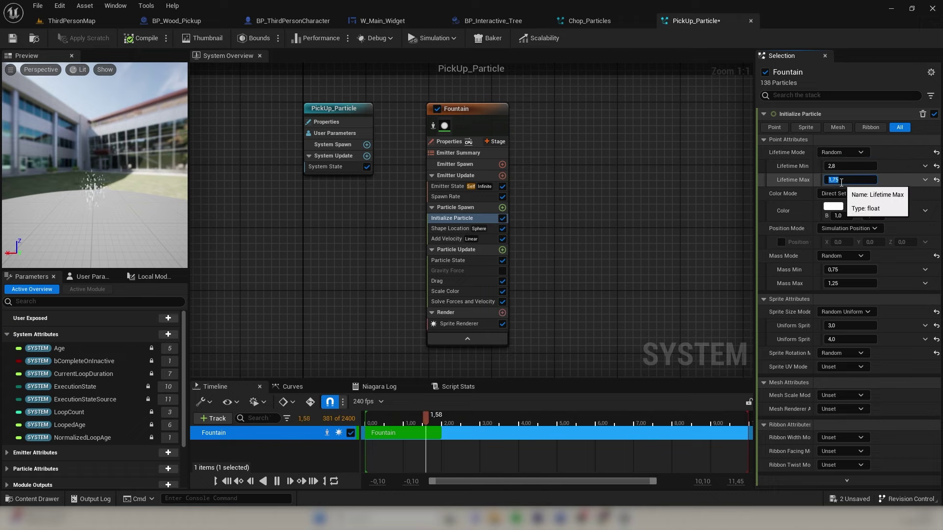
{"action": "key", "text": "Return"}
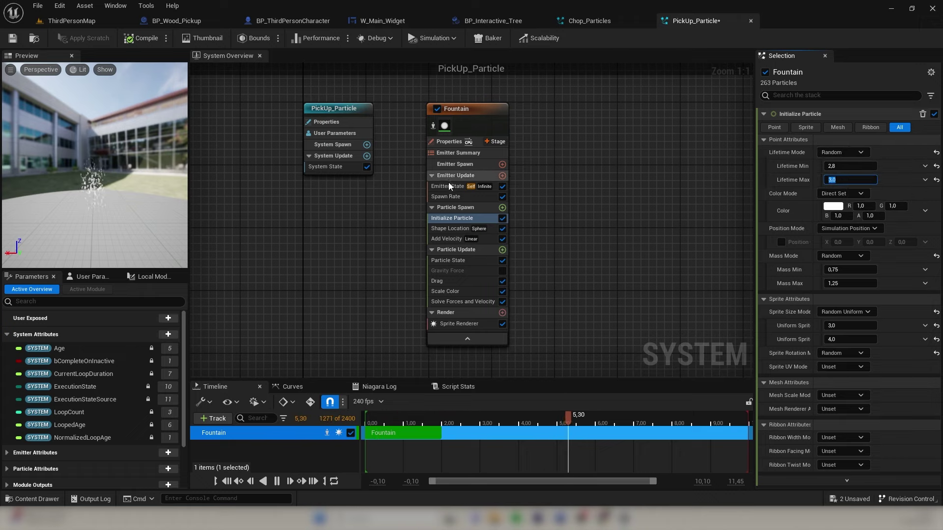
Set the Fountain emitter's SpawnRate to 6, trying 12 first, and inspect the effect in the preview
{"action": "left_click", "coordinate": [445, 197]}
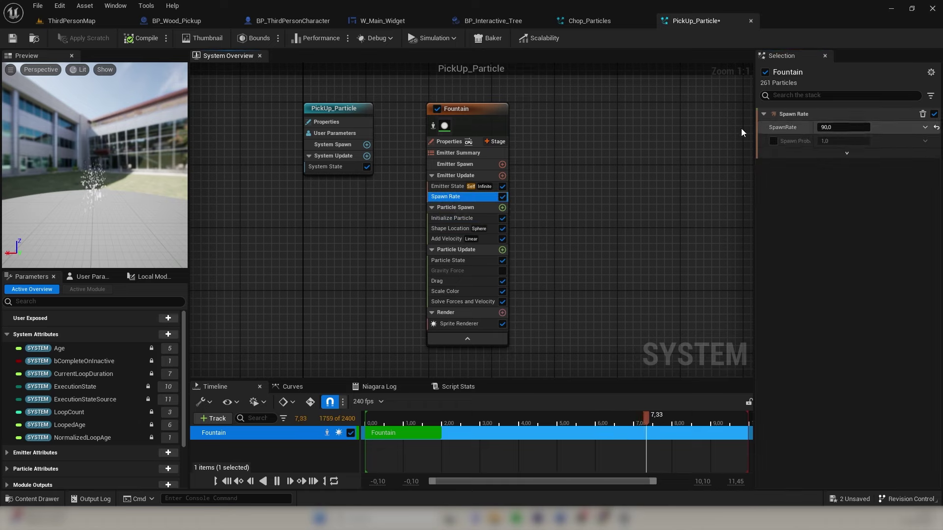
{"action": "left_click", "coordinate": [833, 128]}
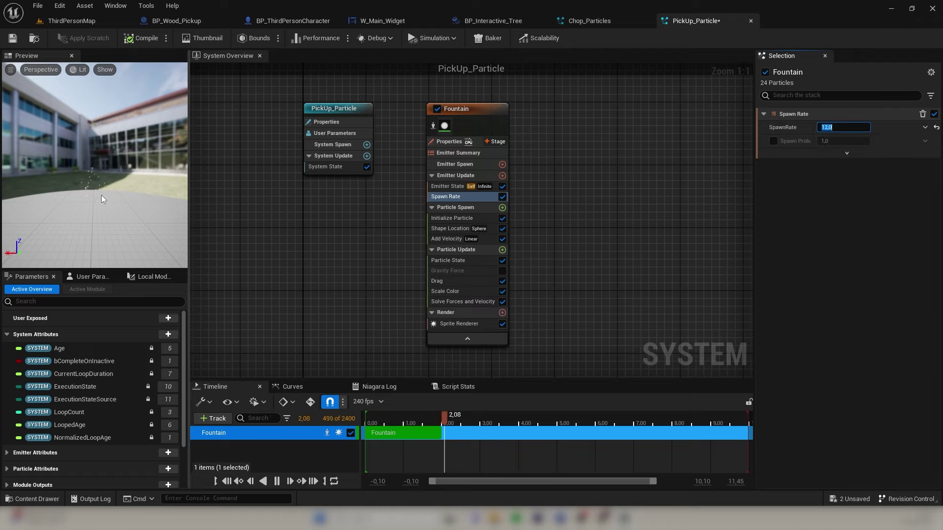
{"action": "left_click_drag", "start_coordinate": [103, 204], "coordinate": [64, 208]}
{"action": "left_click", "coordinate": [839, 127]}
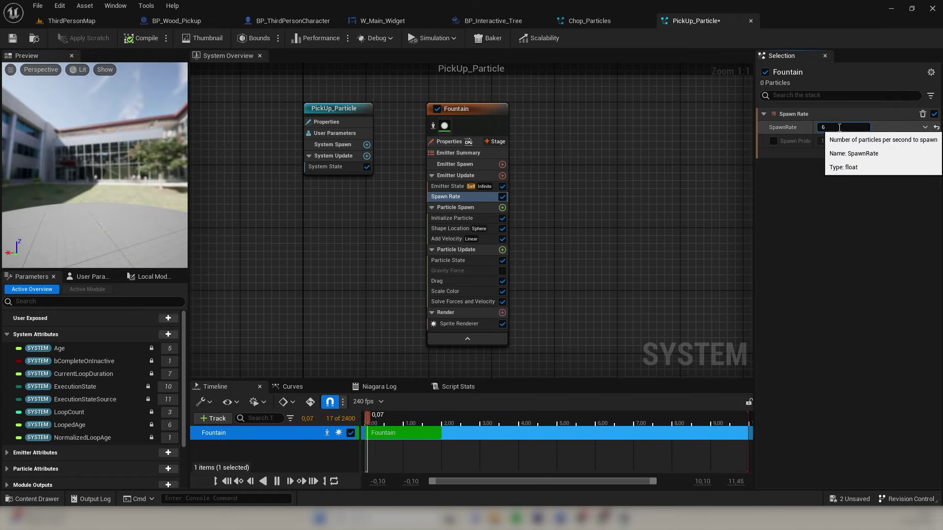
{"action": "type", "text": "6"}
{"action": "left_click_drag", "start_coordinate": [150, 209], "coordinate": [188, 213]}
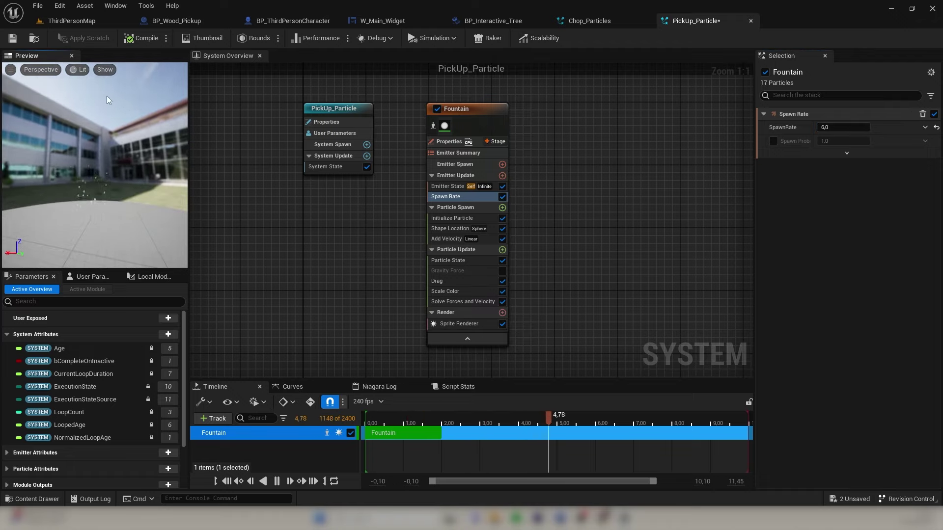
Compile and save the PickUp_Particle system
{"action": "left_click", "coordinate": [139, 39]}
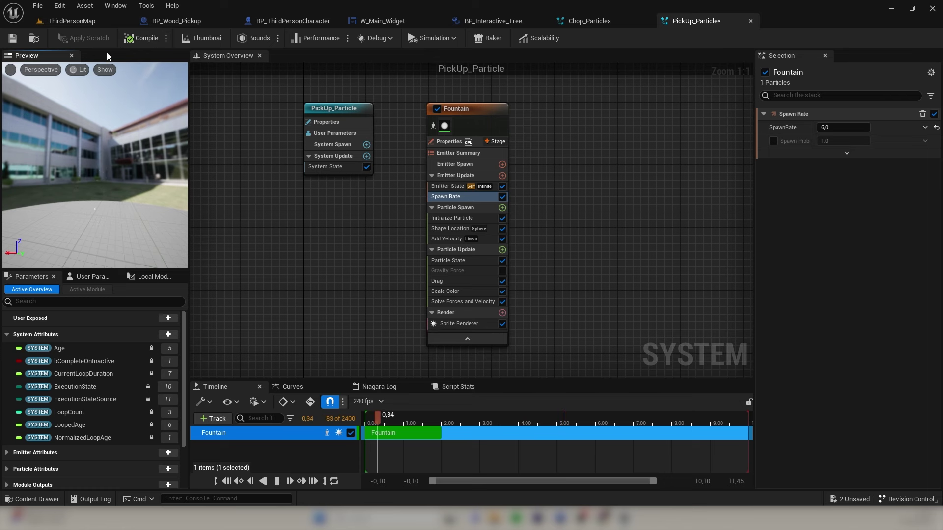
{"action": "left_click", "coordinate": [12, 38]}
Create a Niagara System in the level project's Foliage folder from the Omnidirectional Burst template and name it PickUp_Burst
{"action": "left_click", "coordinate": [69, 21]}
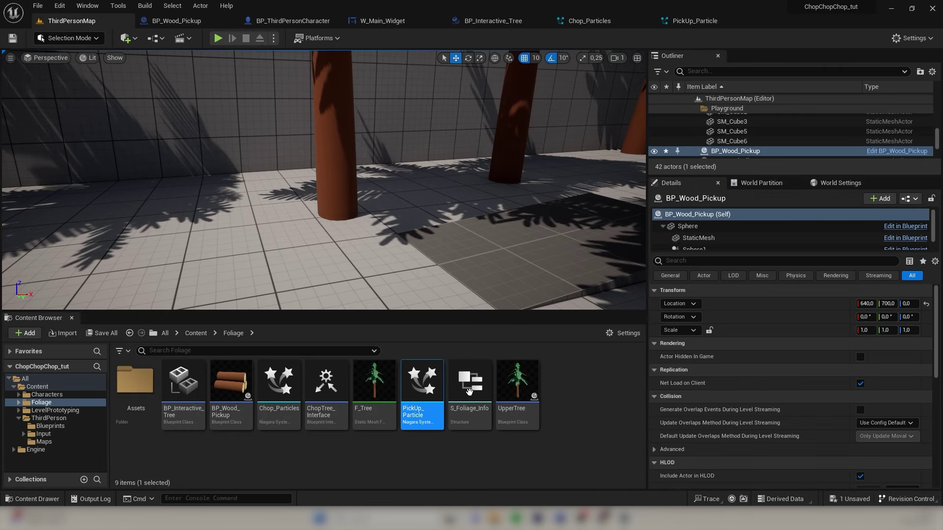
{"action": "right_click", "coordinate": [586, 395]}
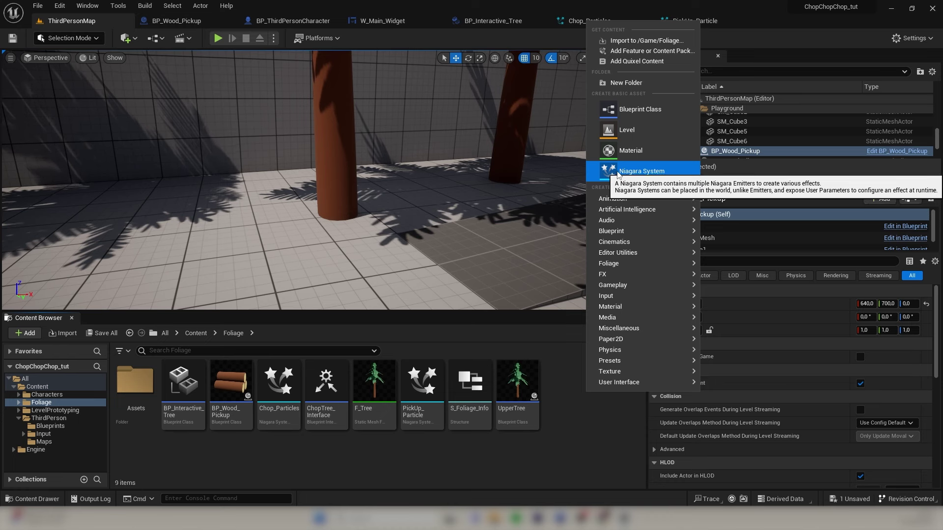
{"action": "left_click", "coordinate": [617, 173]}
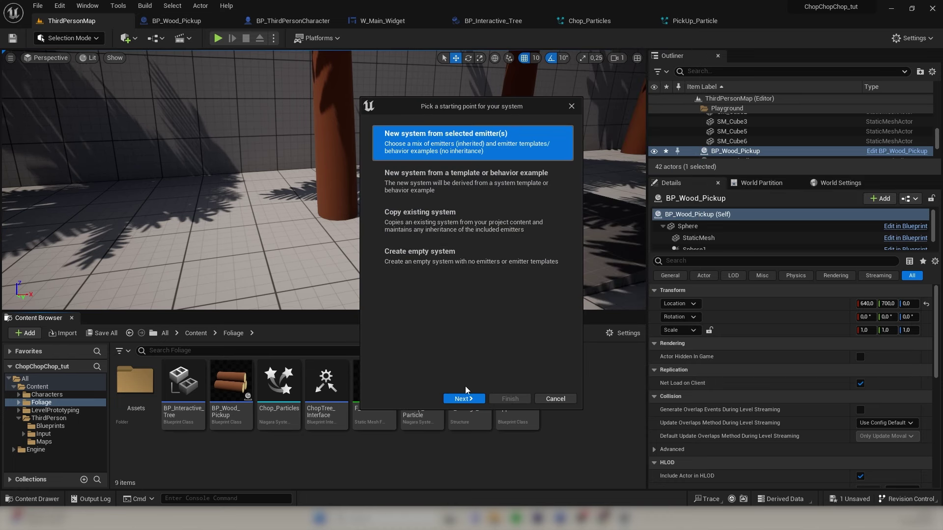
{"action": "left_click", "coordinate": [463, 399]}
{"action": "scroll", "coordinate": [460, 279], "scroll_direction": "down", "scroll_amount": 5}
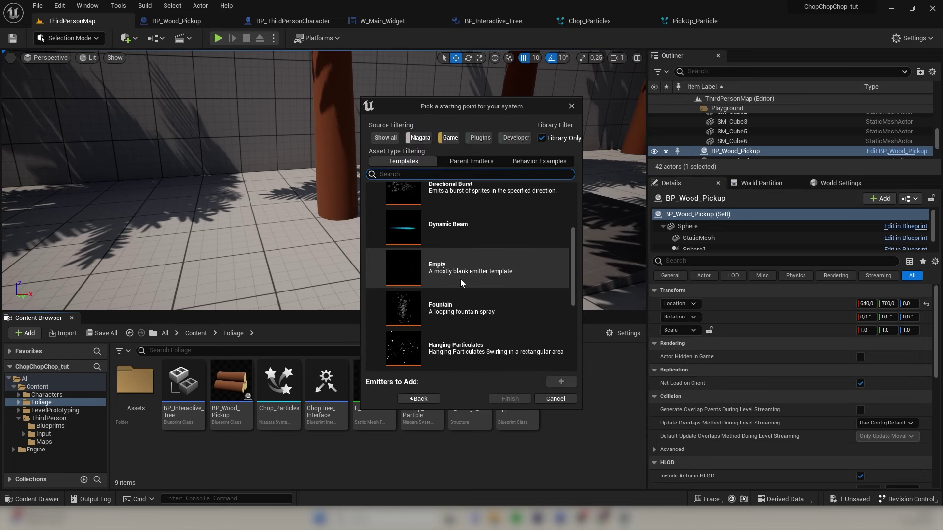
{"action": "scroll", "coordinate": [461, 279], "scroll_direction": "down", "scroll_amount": 1}
{"action": "left_click", "coordinate": [457, 316]}
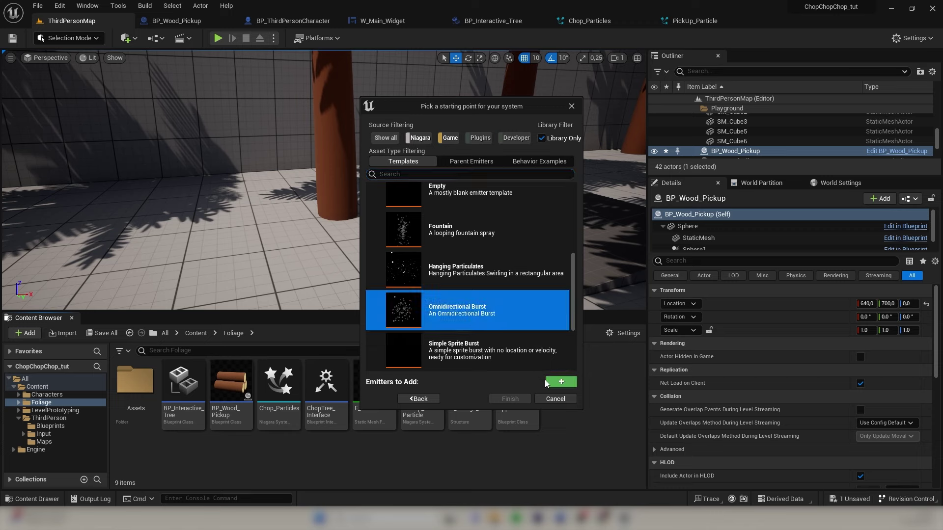
{"action": "left_click", "coordinate": [510, 399]}
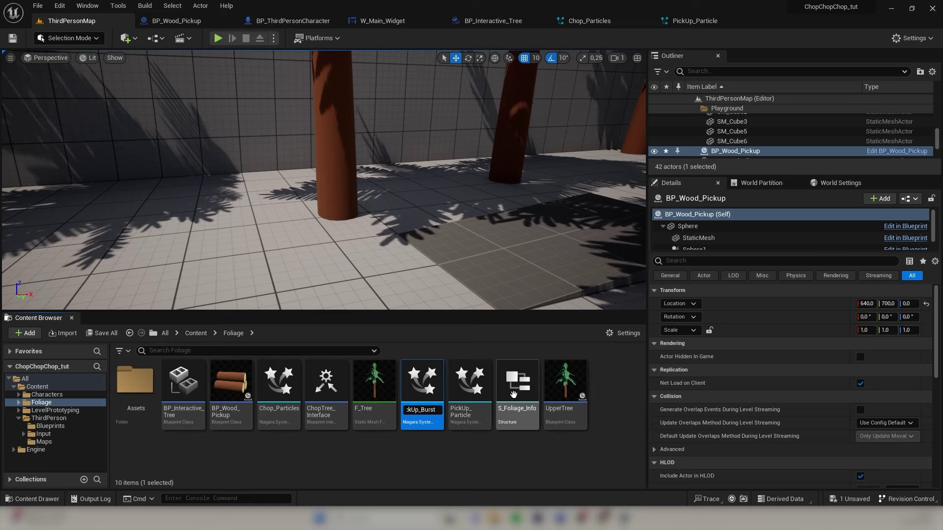
{"action": "type", "text": "PickUp_Burst"}
{"action": "key", "text": "Return"}
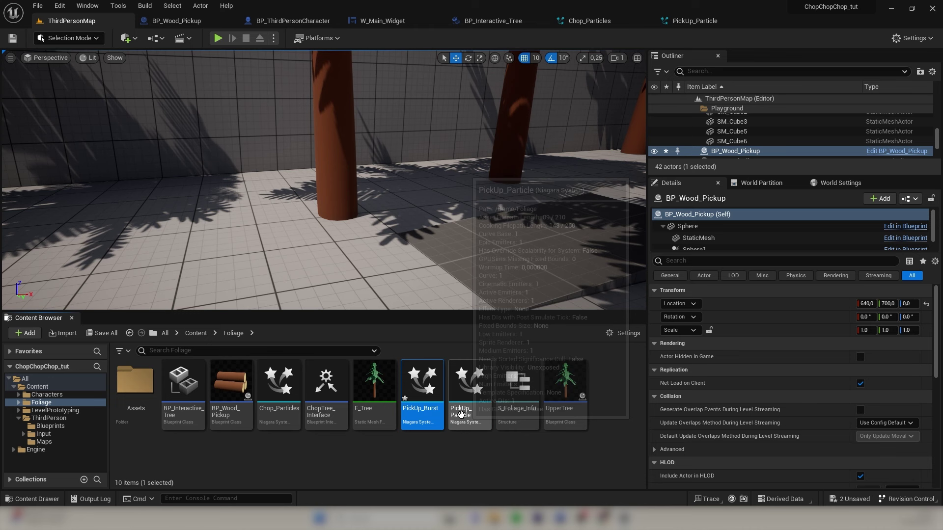
In PickUp_Burst, set the Initialize Particle color to pale yellow (R 1.0, G 0.896161, B 0.528365) and save the system
{"action": "double_click", "coordinate": [424, 387]}
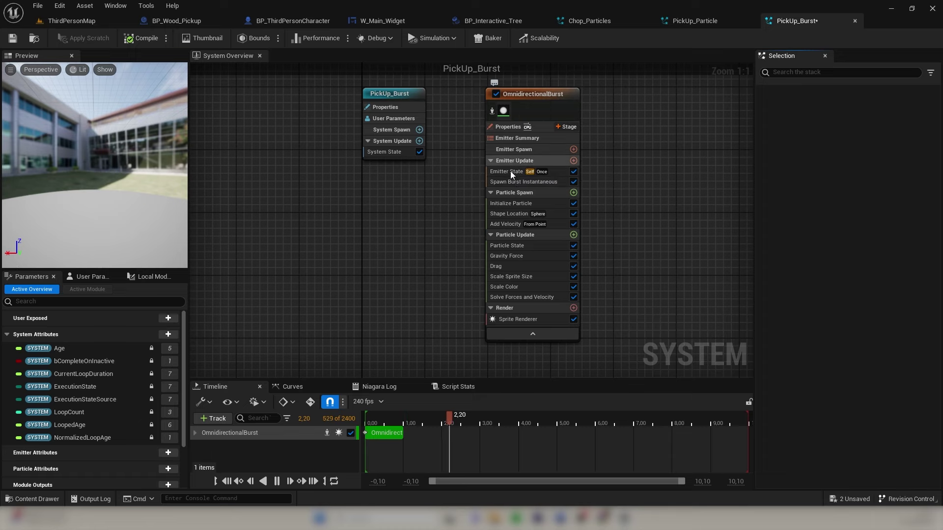
{"action": "left_click", "coordinate": [511, 193]}
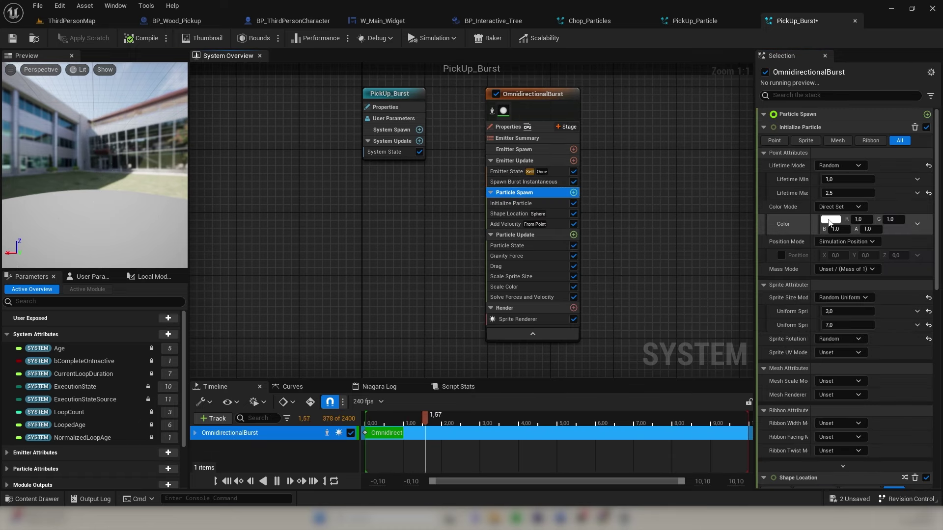
{"action": "left_click", "coordinate": [830, 220]}
{"action": "left_click_drag", "start_coordinate": [684, 314], "coordinate": [688, 324]}
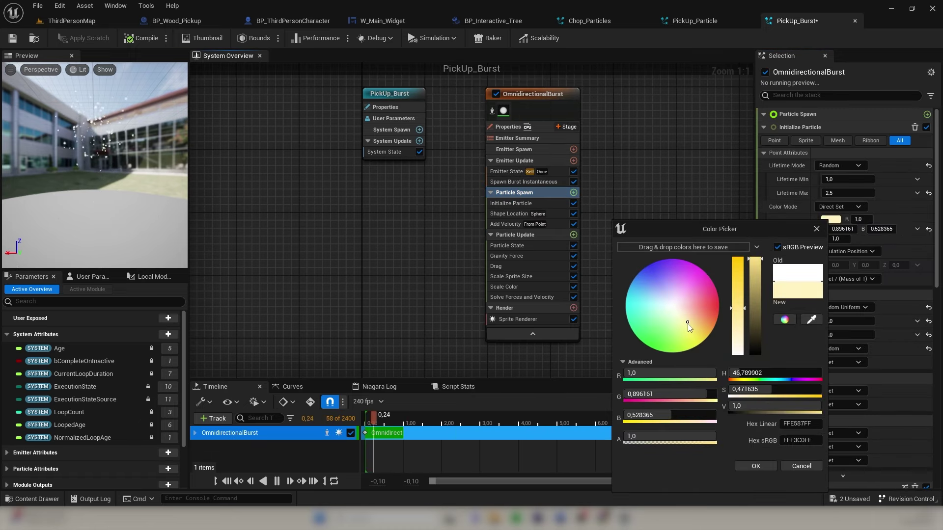
{"action": "left_click", "coordinate": [757, 466]}
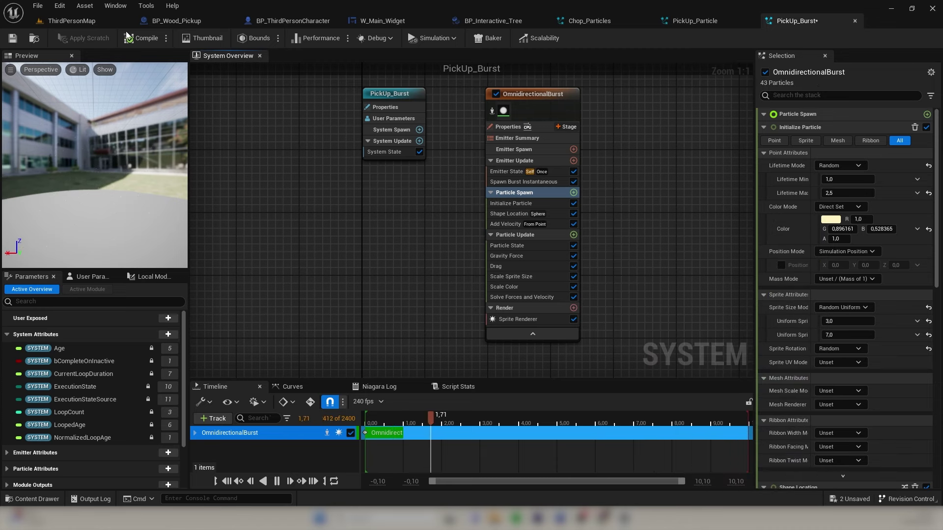
{"action": "key", "text": "ctrl+s"}
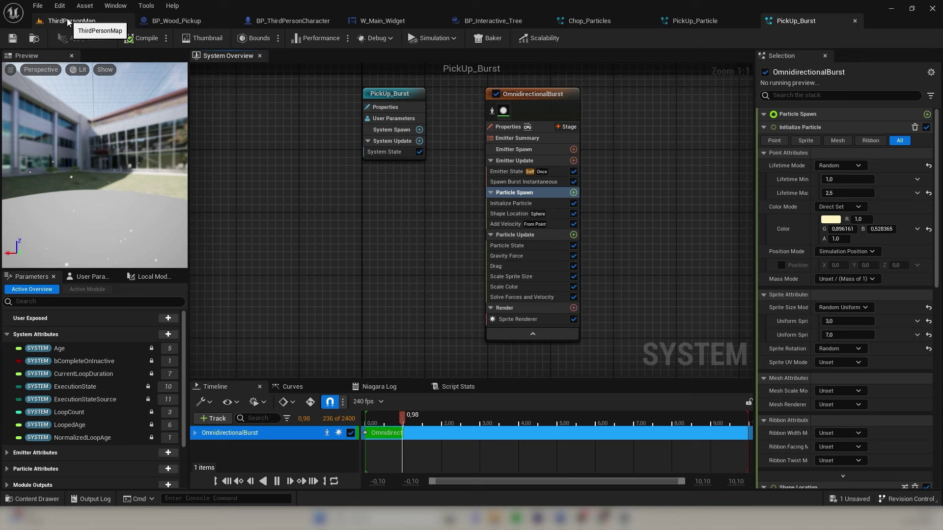
Add a Niagara Particle System component to the BP_Wood_Pickup blueprint, keeping its default name
{"action": "left_click", "coordinate": [69, 22]}
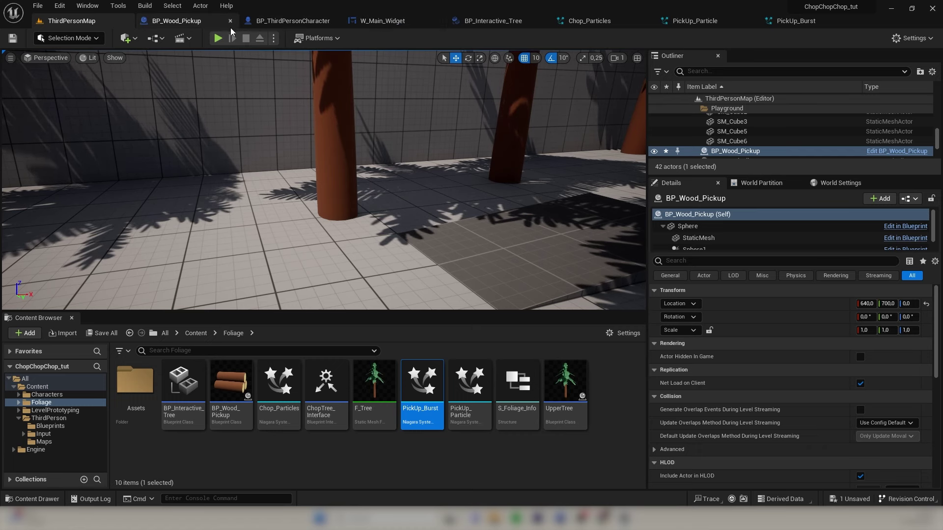
{"action": "left_click", "coordinate": [195, 25]}
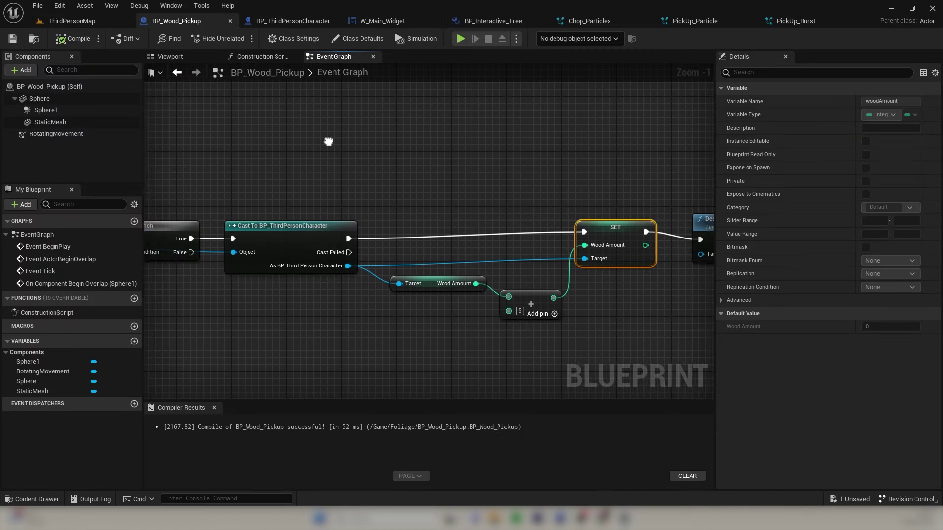
{"action": "left_click", "coordinate": [170, 57]}
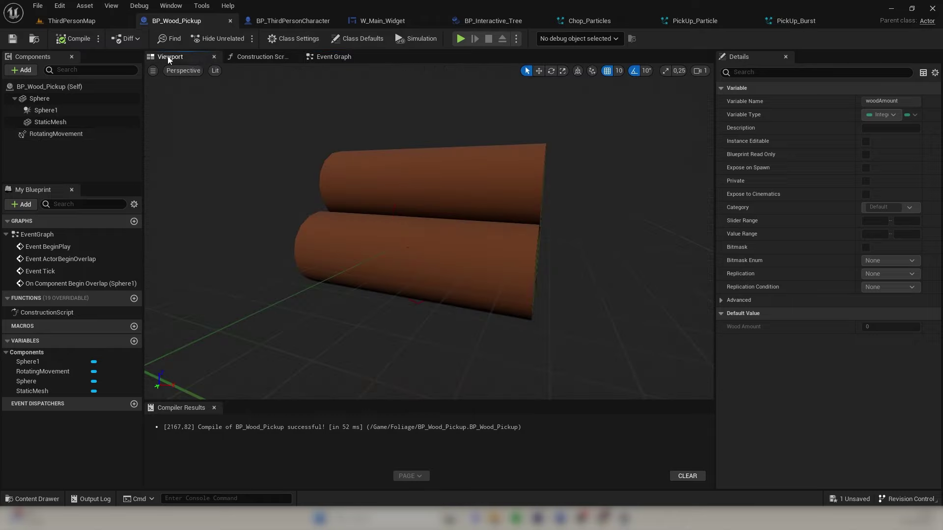
{"action": "scroll", "coordinate": [463, 147], "scroll_direction": "down", "scroll_amount": 6}
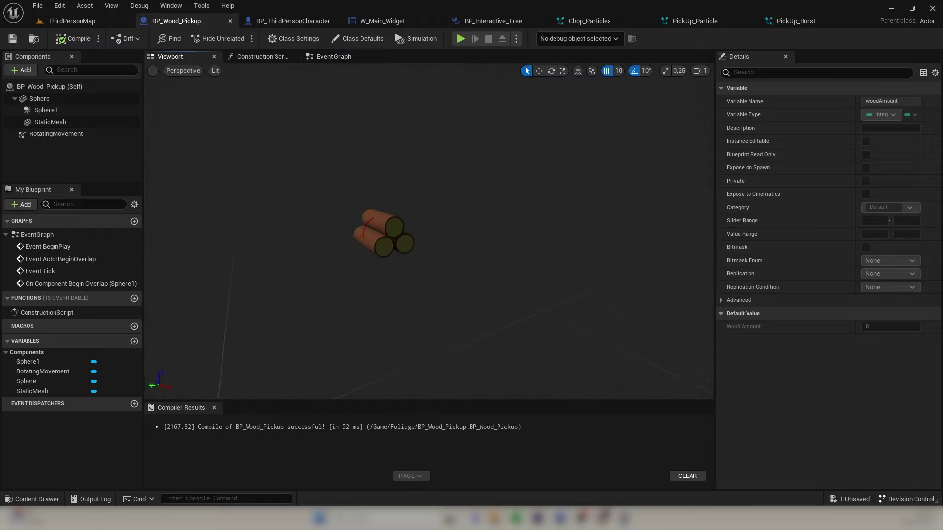
{"action": "left_click", "coordinate": [22, 71]}
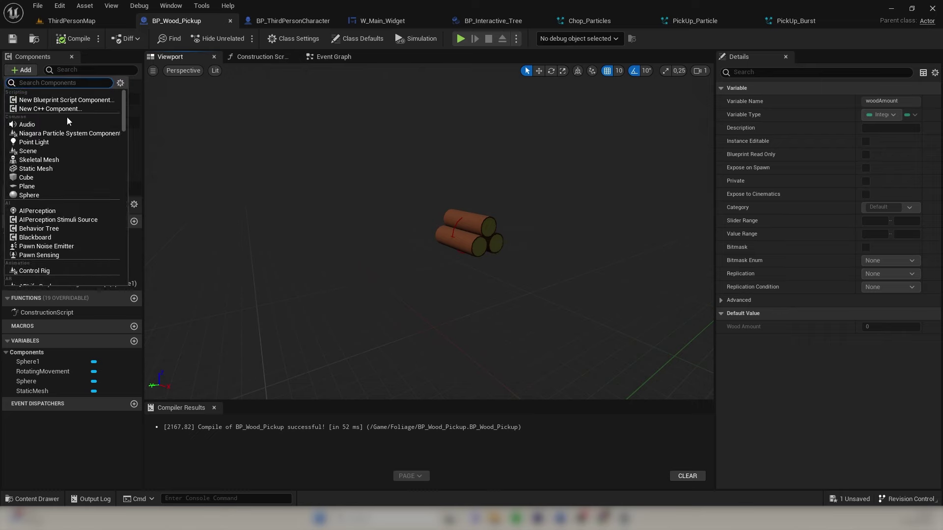
{"action": "type", "text": "niagr"}
{"action": "key", "text": "BackSpace"}
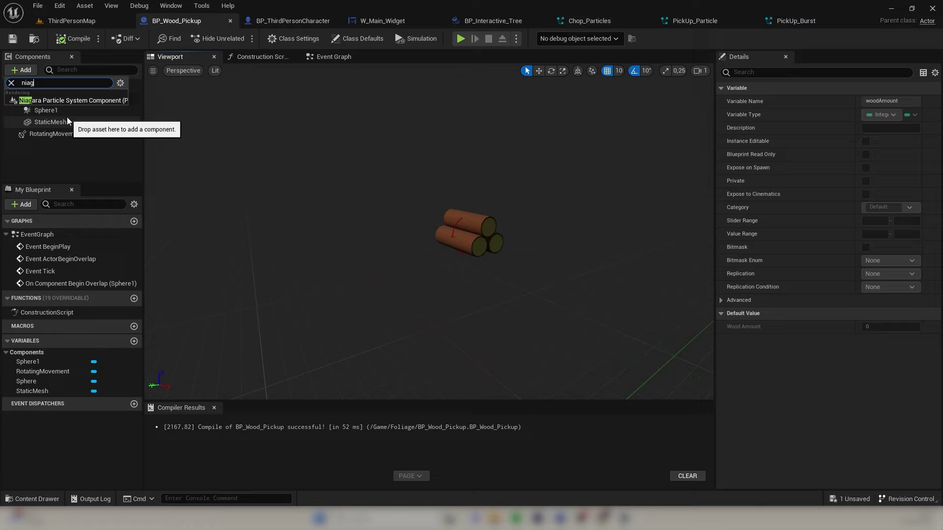
{"action": "key", "text": "Return"}
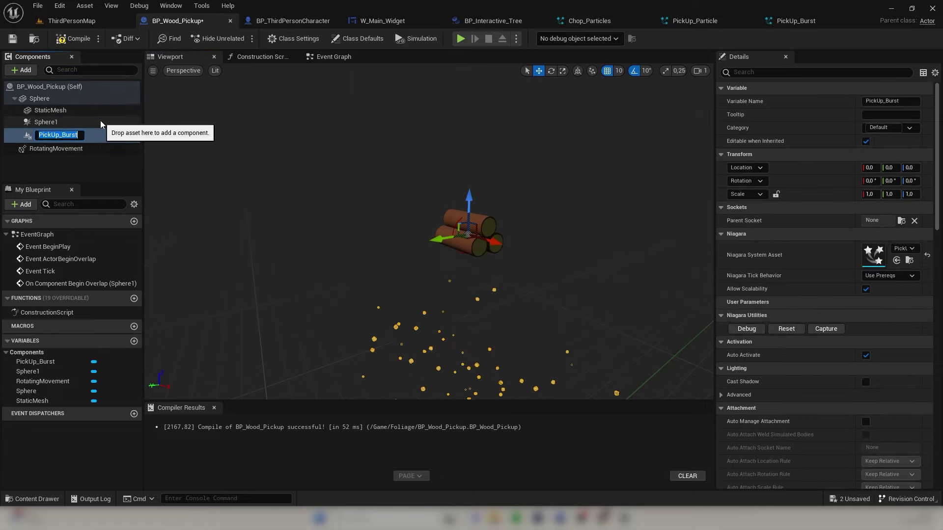
{"action": "left_click", "coordinate": [55, 165]}
{"action": "left_click", "coordinate": [47, 134]}
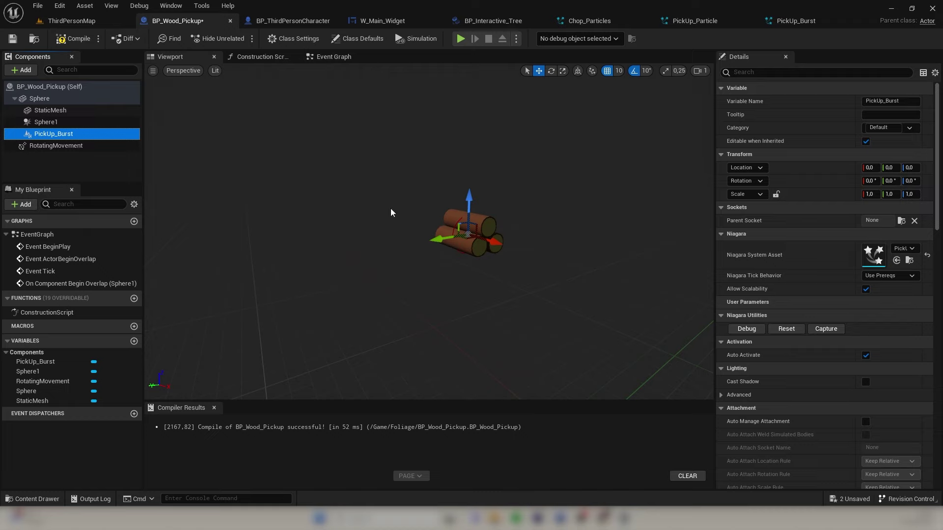
Set the new component's Niagara System Asset to PickUp_Particle, check the effect around the logs, and compile the blueprint
{"action": "left_click", "coordinate": [907, 248]}
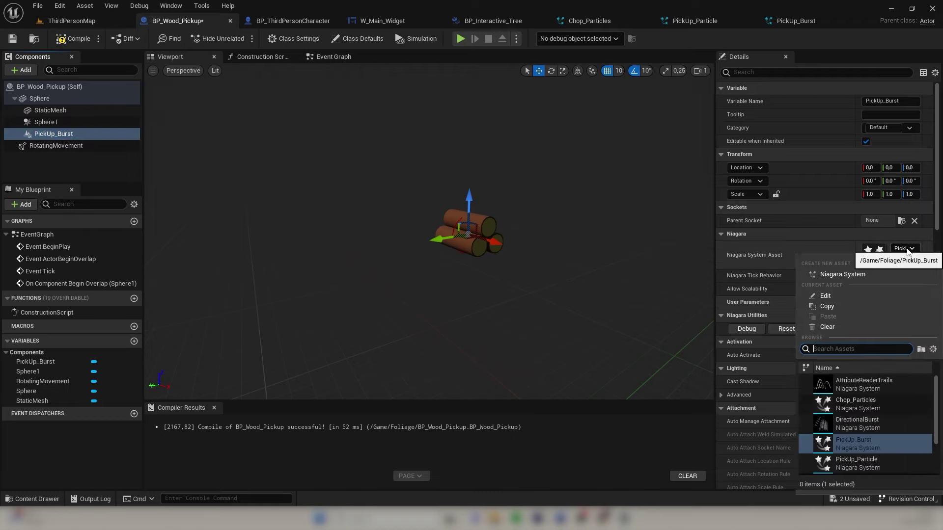
{"action": "left_click", "coordinate": [859, 461]}
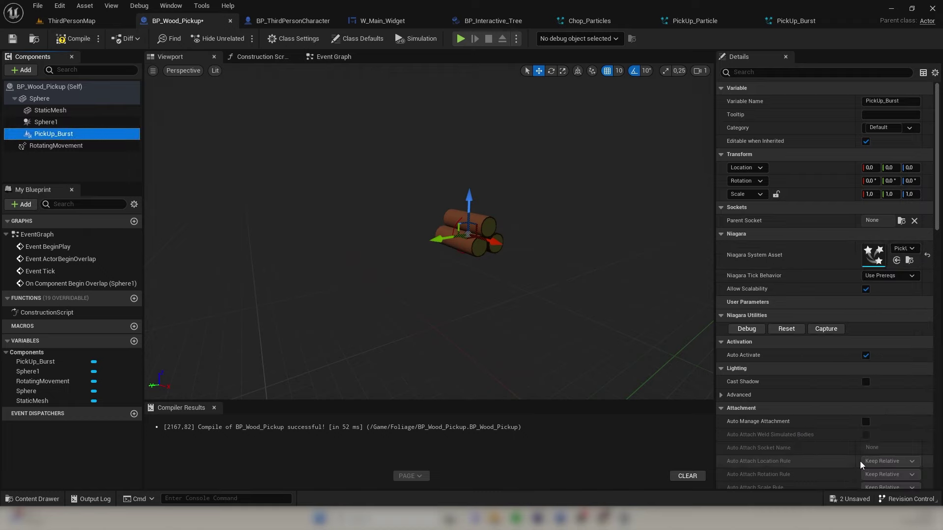
{"action": "right_click_drag", "start_coordinate": [471, 255], "coordinate": [285, 251]}
{"action": "right_click_drag", "start_coordinate": [429, 216], "coordinate": [614, 219]}
{"action": "key", "text": "a"}
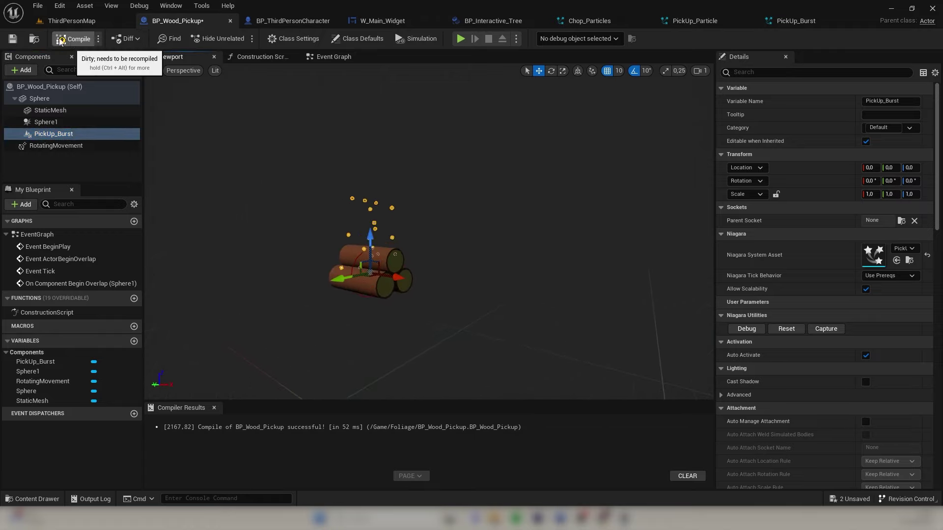
{"action": "left_click", "coordinate": [73, 39]}
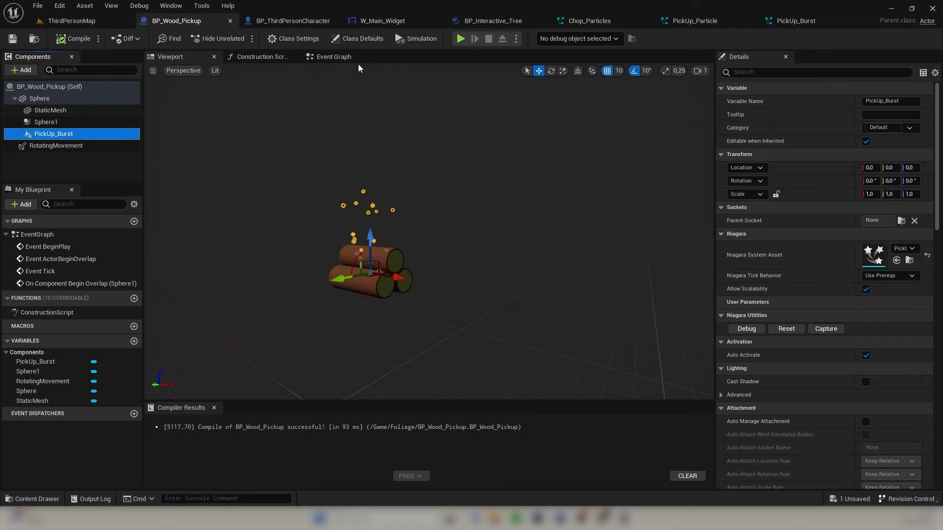
In the Event Graph, move the Destroy Actor node farther from the Wood Amount SET node to make room between them
{"action": "left_click", "coordinate": [343, 59]}
{"action": "right_click_drag", "start_coordinate": [530, 195], "coordinate": [301, 205]}
{"action": "scroll", "coordinate": [375, 187], "scroll_direction": "down", "scroll_amount": 3}
{"action": "scroll", "coordinate": [301, 206], "scroll_direction": "up", "scroll_amount": 2}
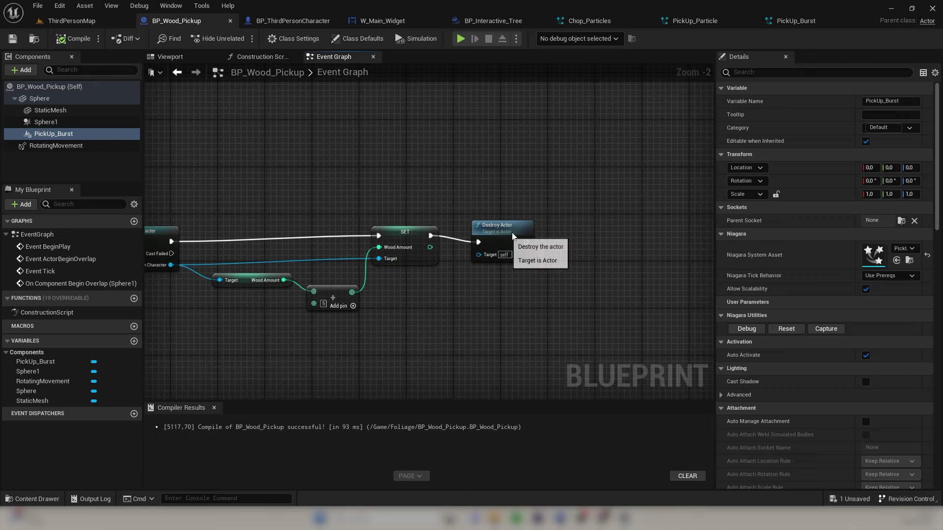
{"action": "left_click_drag", "start_coordinate": [508, 235], "coordinate": [665, 223]}
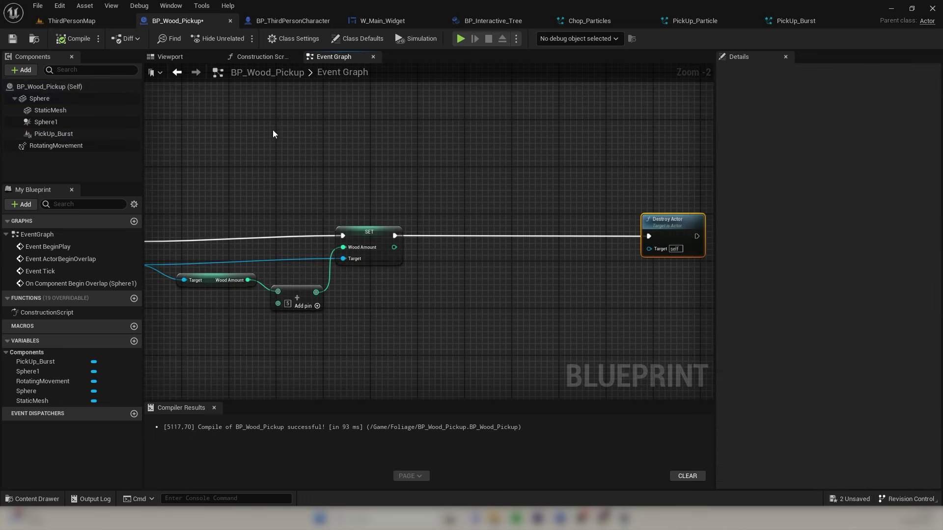
Insert a Spawn System at Location node between the Wood Amount SET node and Destroy Actor, and position it neatly
{"action": "right_click_drag", "start_coordinate": [362, 194], "coordinate": [237, 201]}
{"action": "right_click_drag", "start_coordinate": [324, 198], "coordinate": [387, 216]}
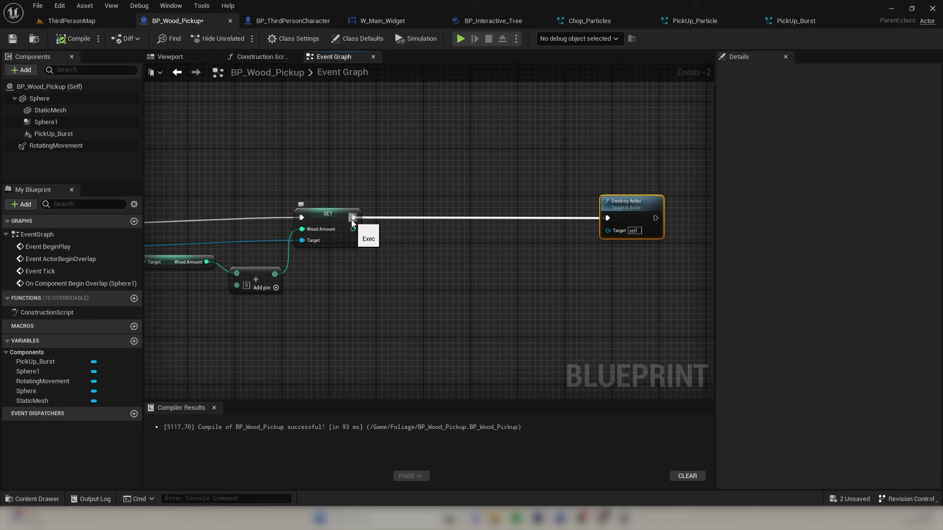
{"action": "left_click_drag", "start_coordinate": [352, 219], "coordinate": [460, 158]}
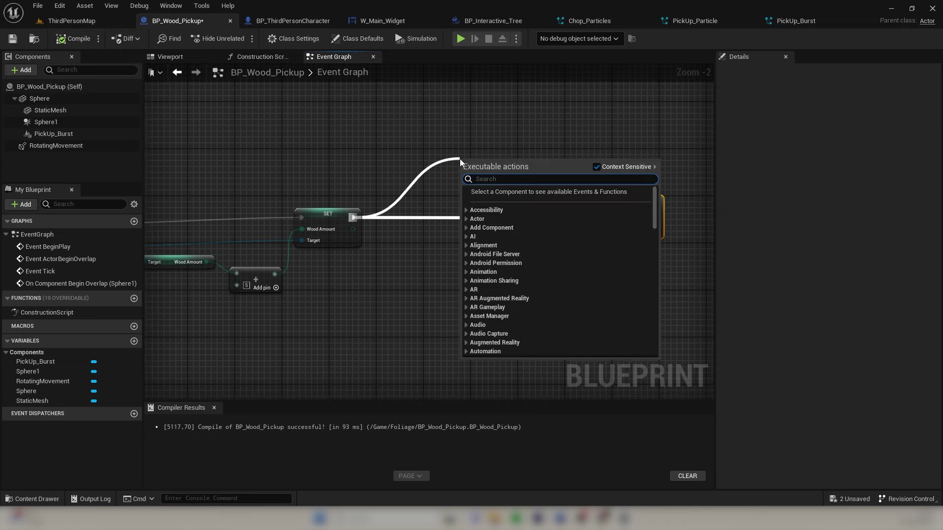
{"action": "type", "text": "spaw"}
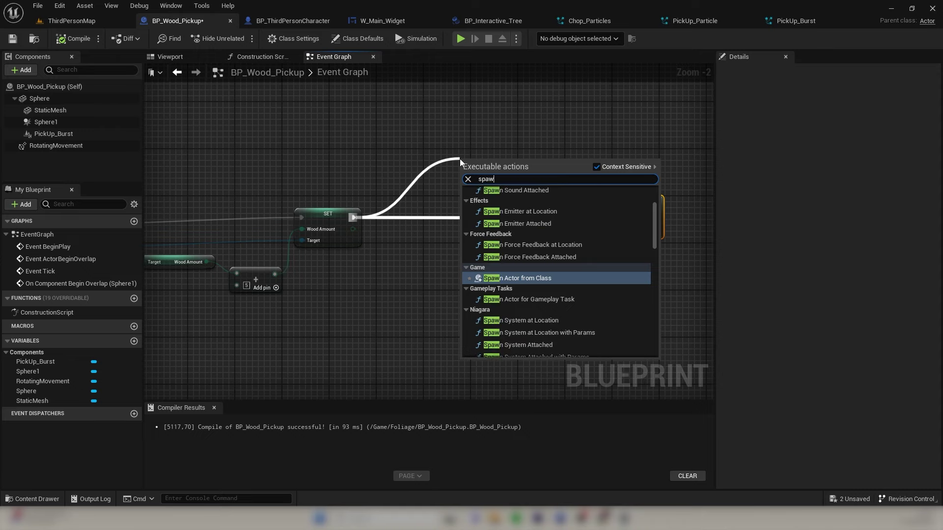
{"action": "type", "text": "n sys"}
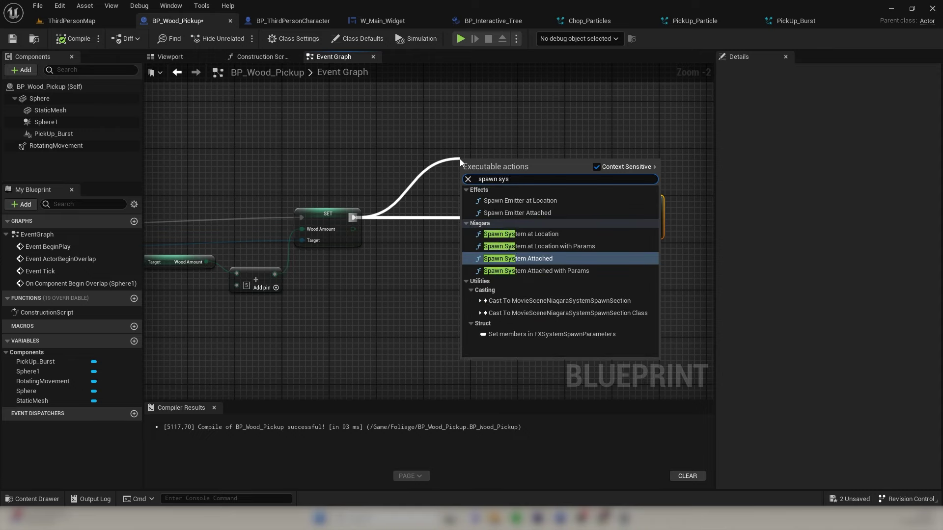
{"action": "key", "text": "Up"}
{"action": "key", "text": "Up"}
{"action": "key", "text": "Return"}
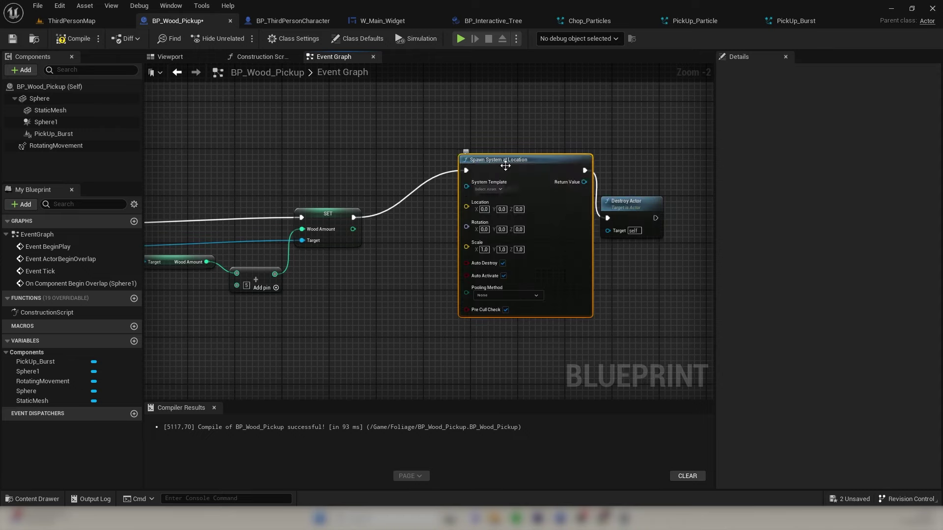
{"action": "left_click_drag", "start_coordinate": [505, 166], "coordinate": [476, 154]}
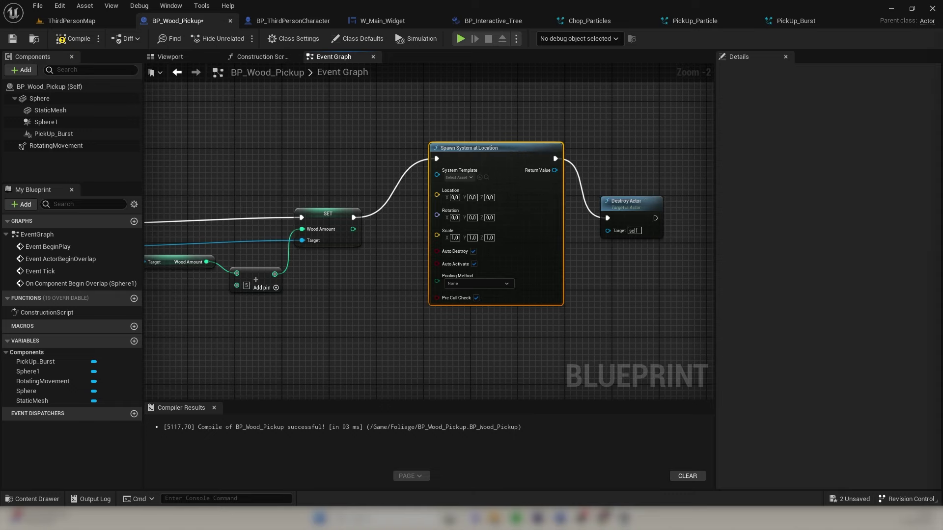
Set the Spawn System at Location node's System Template to PickUp_Burst
{"action": "left_click", "coordinate": [459, 178]}
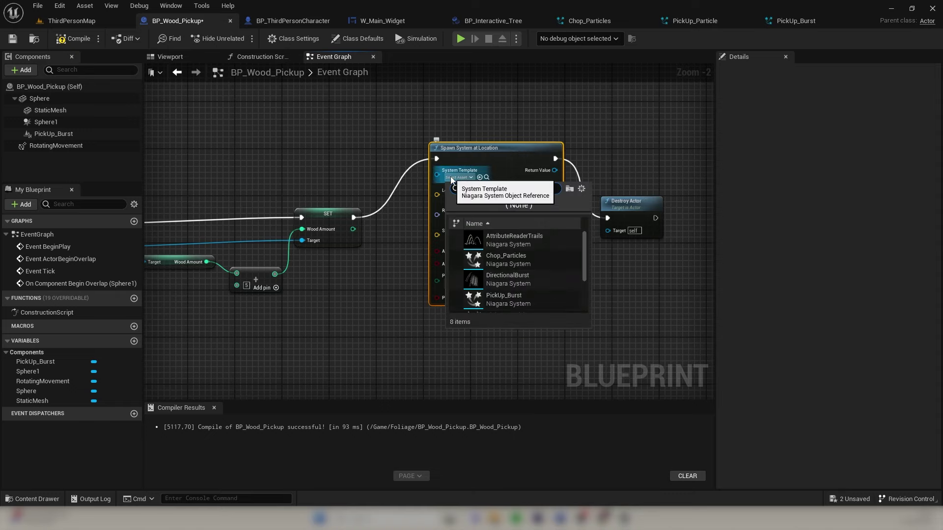
{"action": "type", "text": "pa"}
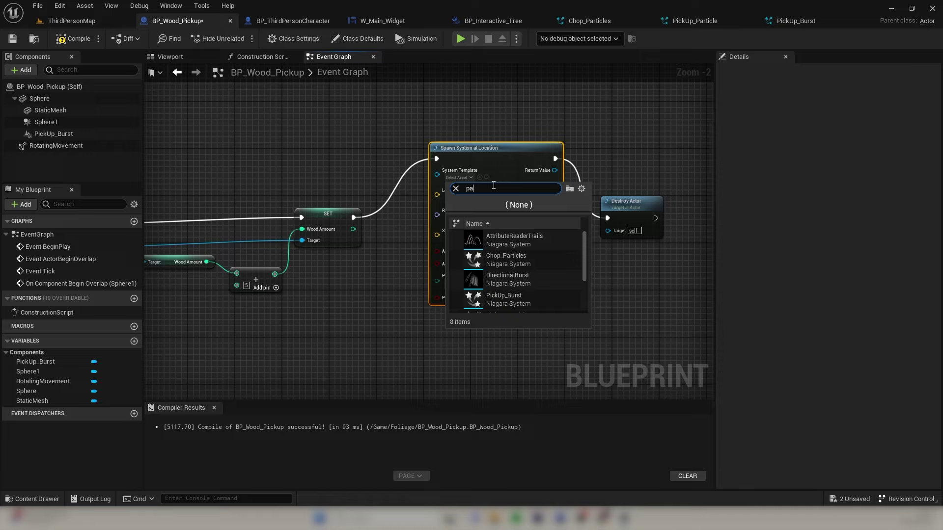
{"action": "key", "text": "BackSpace"}
{"action": "type", "text": "burst"}
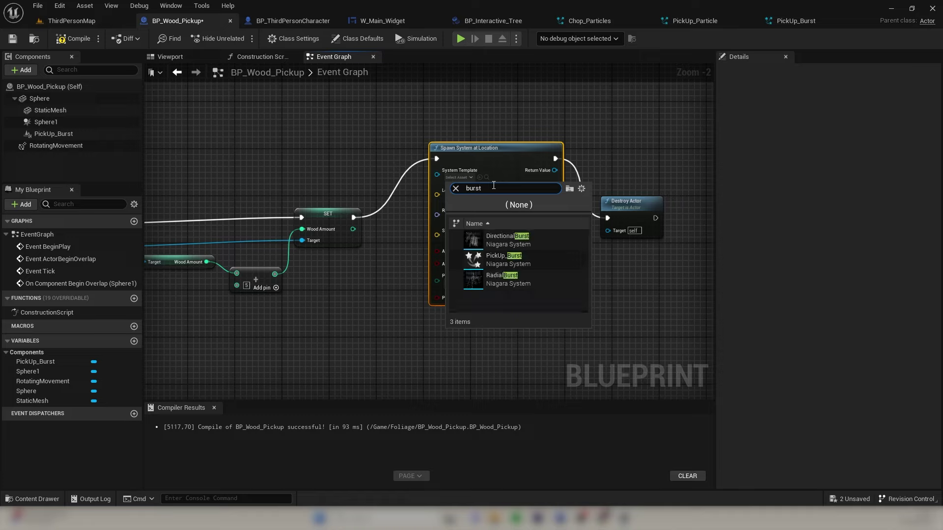
{"action": "left_click", "coordinate": [503, 259]}
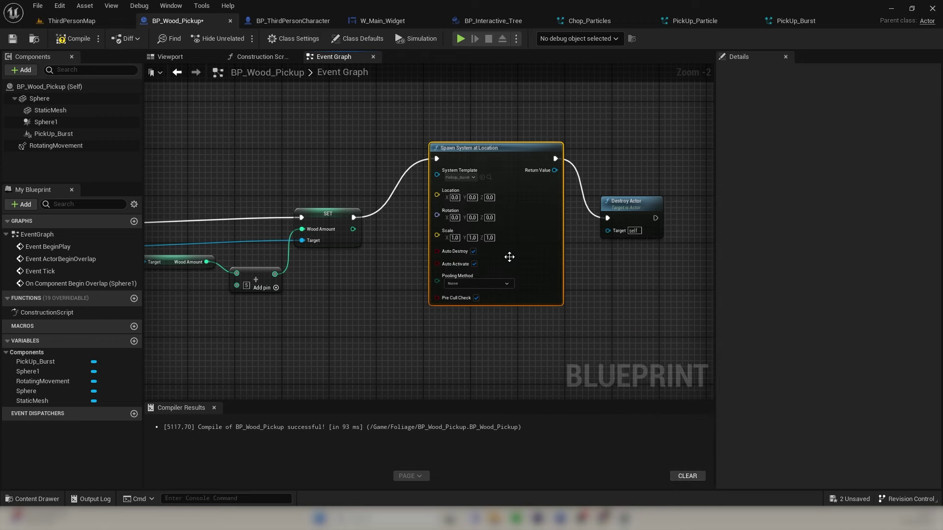
Add a Get World Location (Sphere) node in the free space above the Wood Amount SET node
{"action": "right_click_drag", "start_coordinate": [318, 146], "coordinate": [378, 172]}
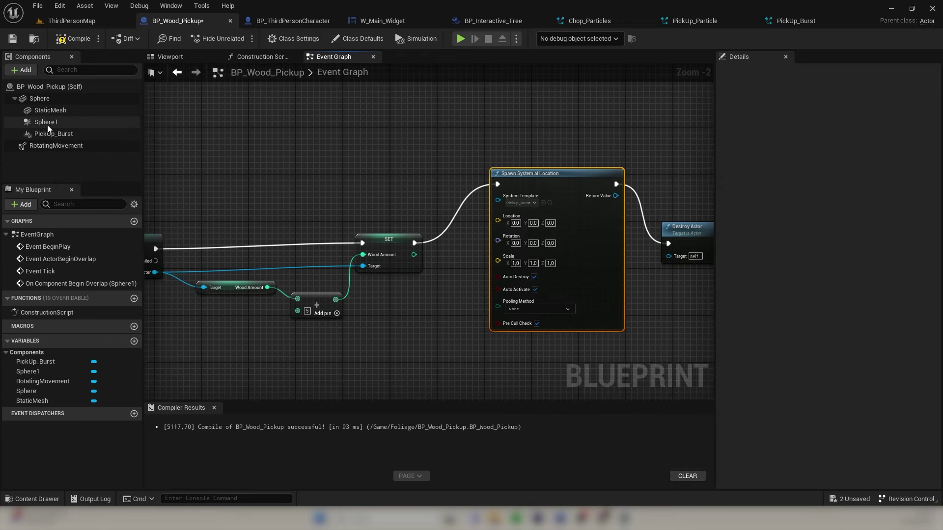
{"action": "right_click", "coordinate": [370, 167]}
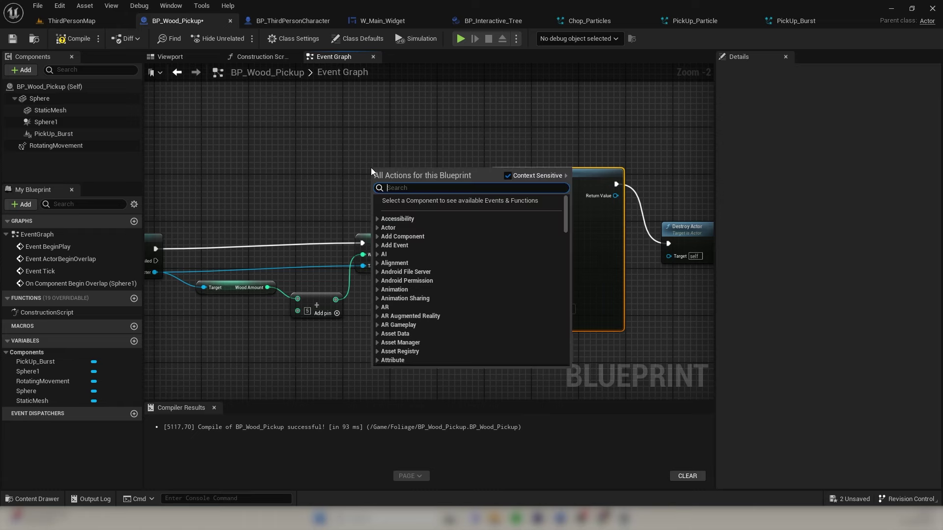
{"action": "type", "text": "get world l"}
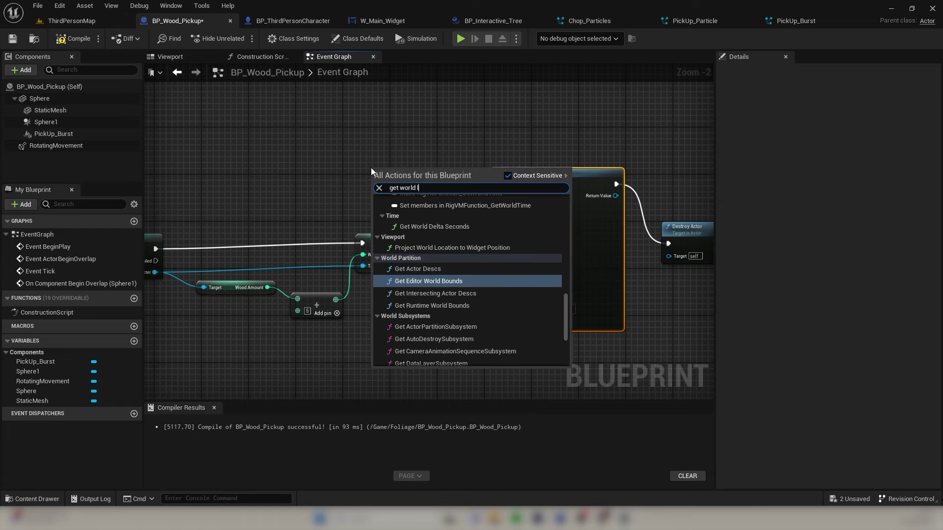
{"action": "type", "text": "o"}
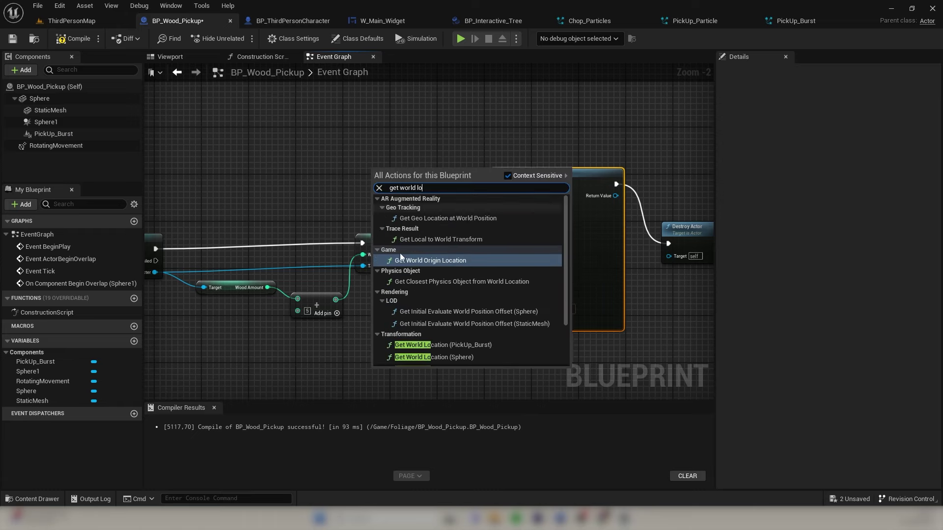
{"action": "left_click", "coordinate": [434, 358]}
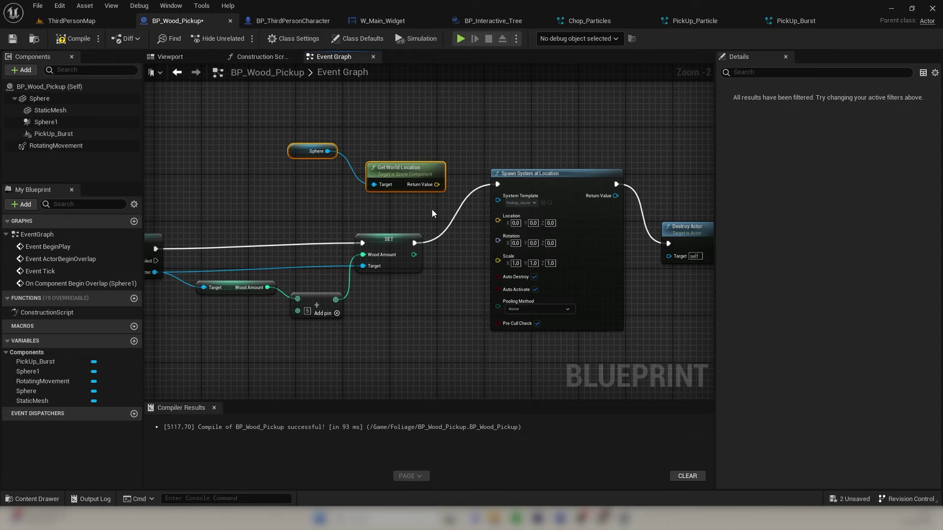
{"action": "right_click", "coordinate": [437, 184]}
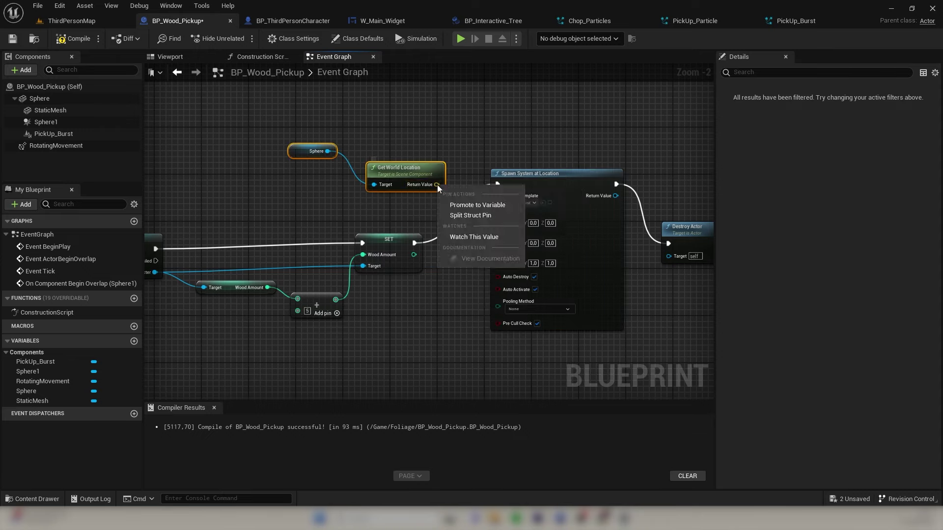
{"action": "left_click", "coordinate": [453, 215]}
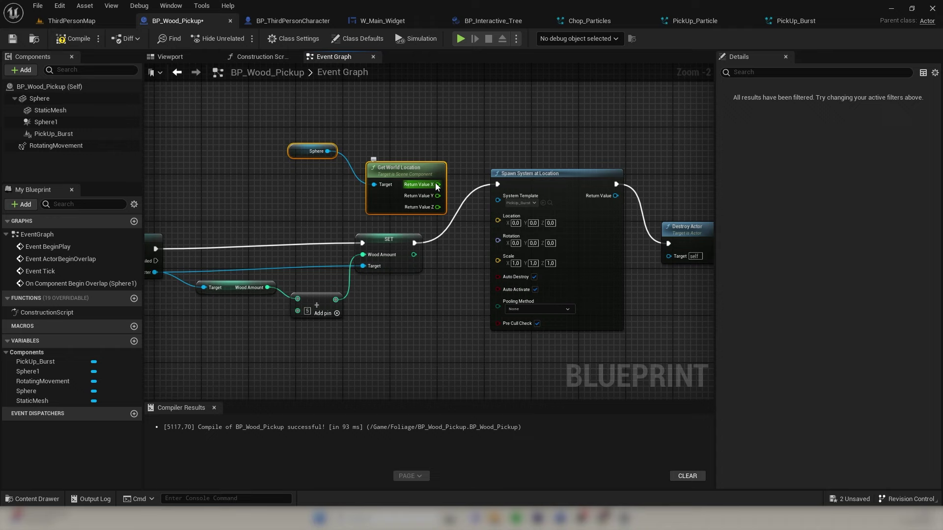
{"action": "right_click", "coordinate": [437, 187]}
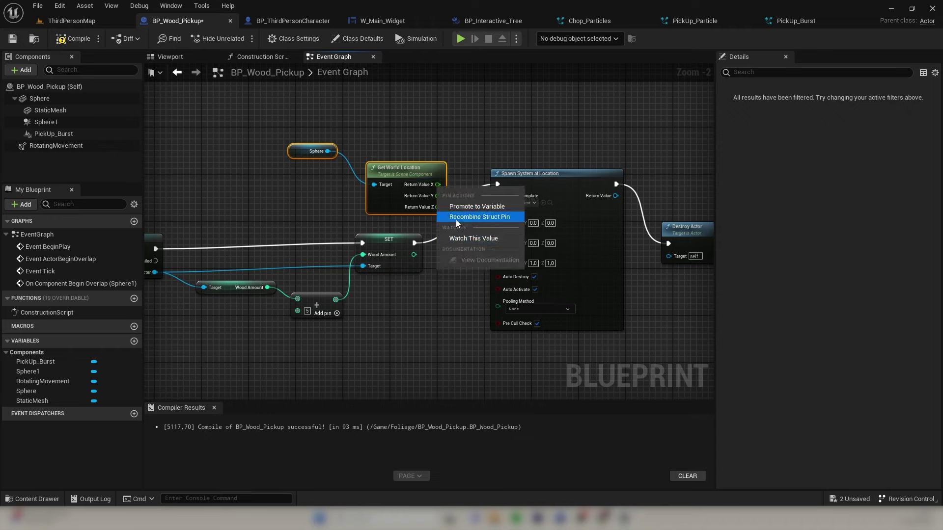
{"action": "left_click", "coordinate": [458, 216]}
Connect the Get World Location return value to the Spawn System at Location node's Location input, and compile and save the blueprint
{"action": "left_click_drag", "start_coordinate": [437, 185], "coordinate": [499, 219]}
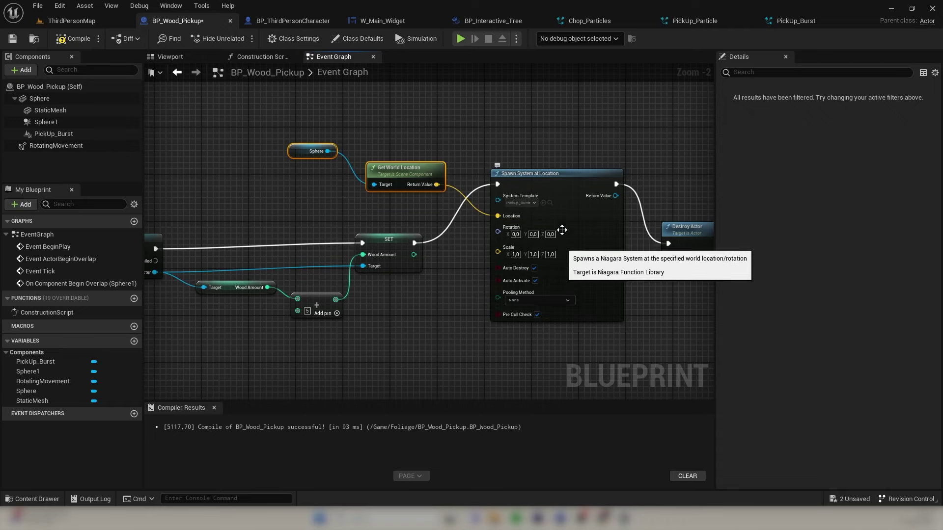
{"action": "right_click_drag", "start_coordinate": [561, 133], "coordinate": [463, 138]}
{"action": "left_click", "coordinate": [73, 39]}
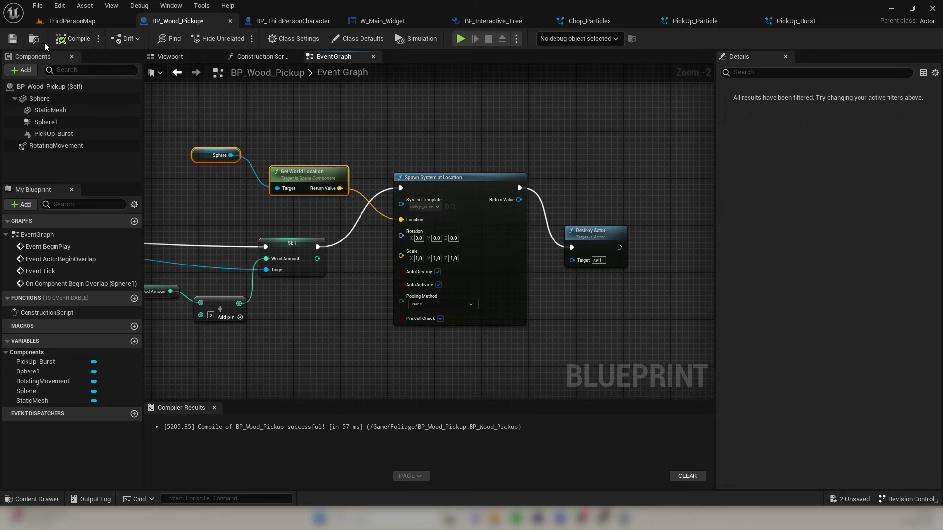
{"action": "left_click", "coordinate": [13, 42]}
Play-test ThirdPersonMap and run the character into the floating wood pickup to check its particles and collection burst
{"action": "left_click", "coordinate": [84, 21]}
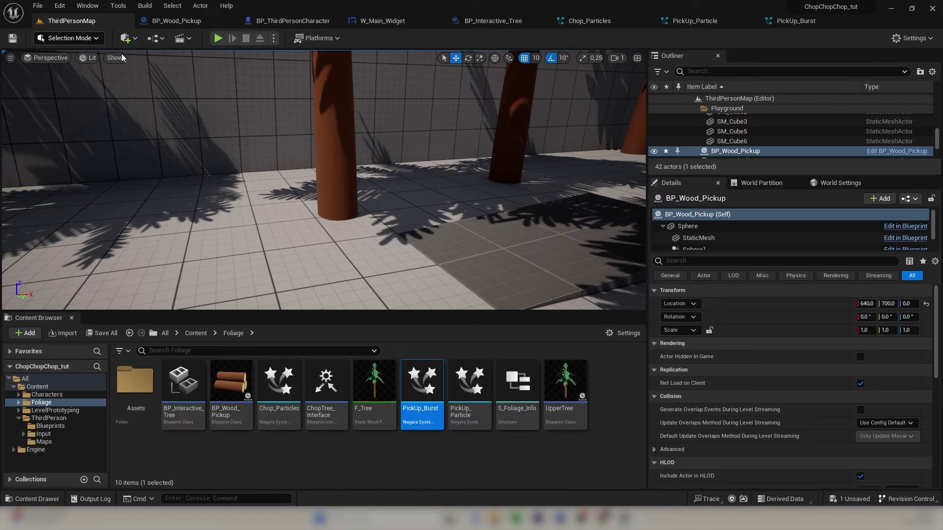
{"action": "left_click", "coordinate": [217, 39]}
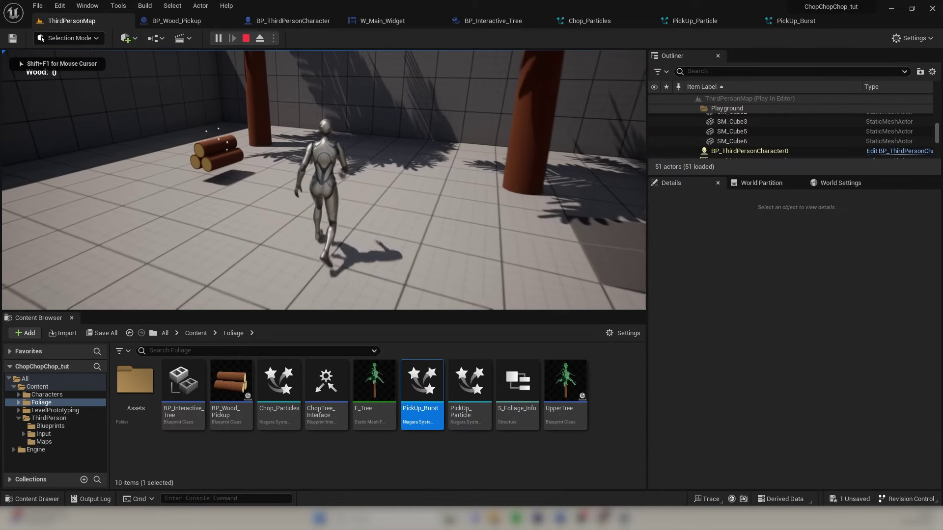
{"action": "key", "text": "w"}
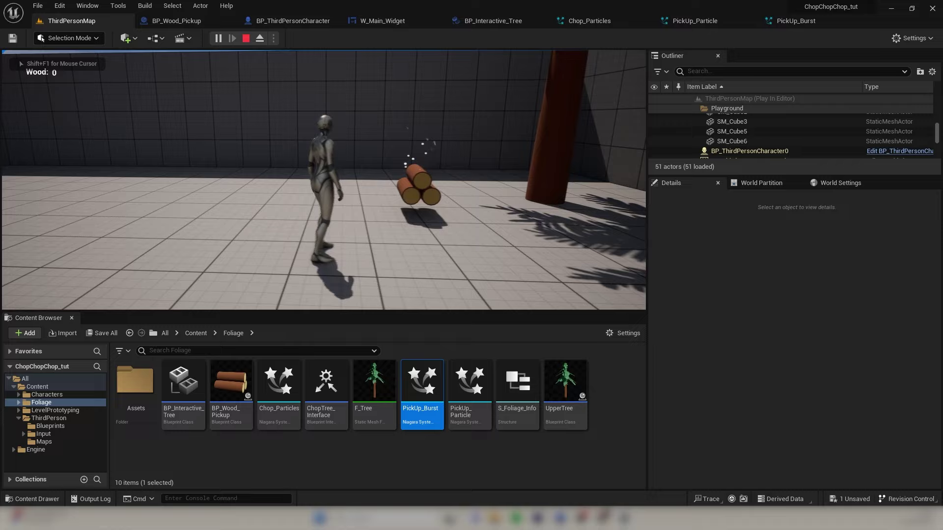
{"action": "key", "text": "w"}
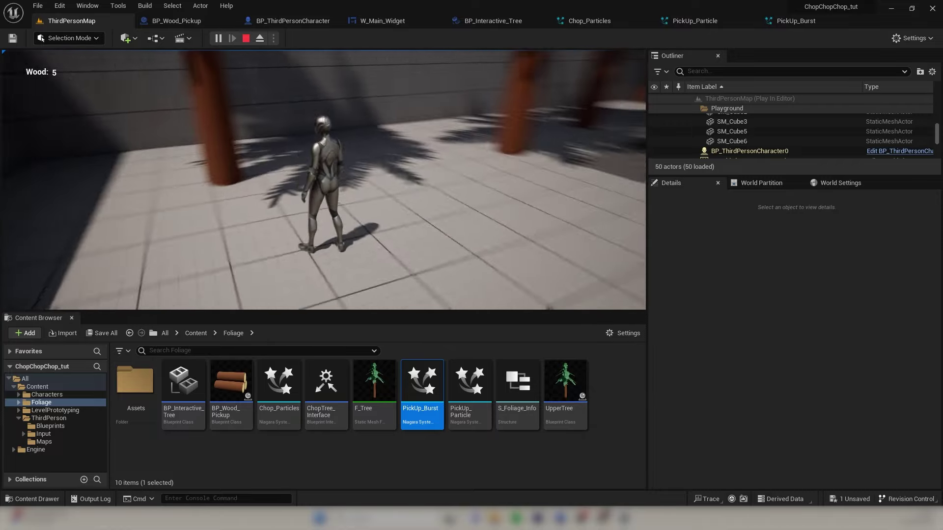
Chop trees and collect the dropped wood to check the chop and pickup effects, ending the play session when finished
{"action": "key", "text": "w"}
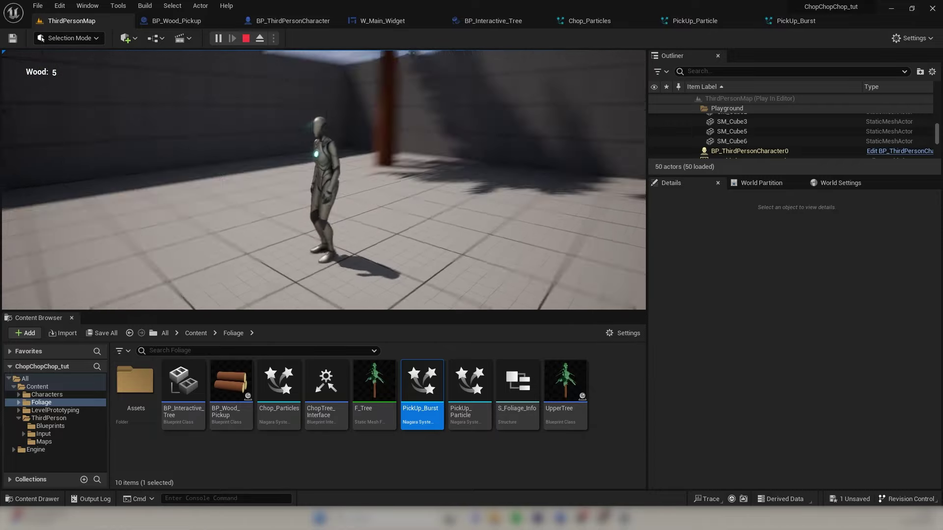
{"action": "key", "text": "w"}
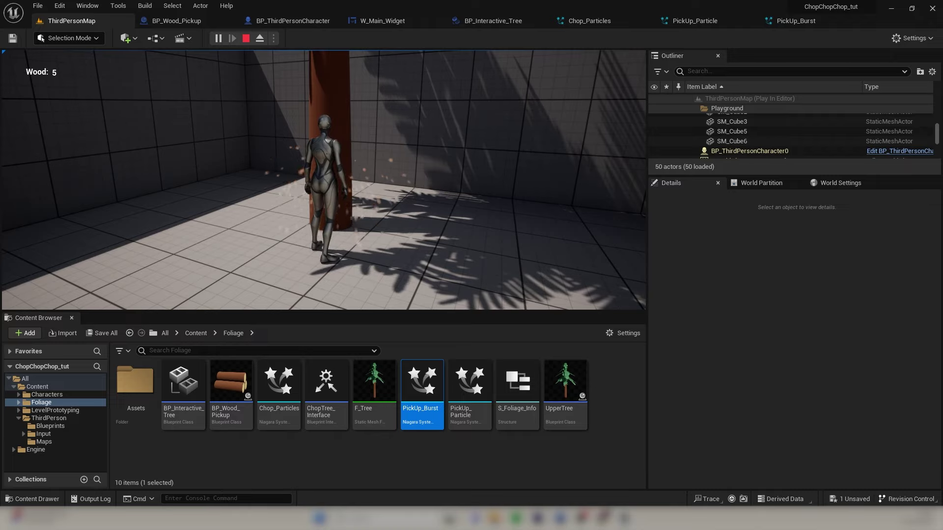
{"action": "key", "text": "a"}
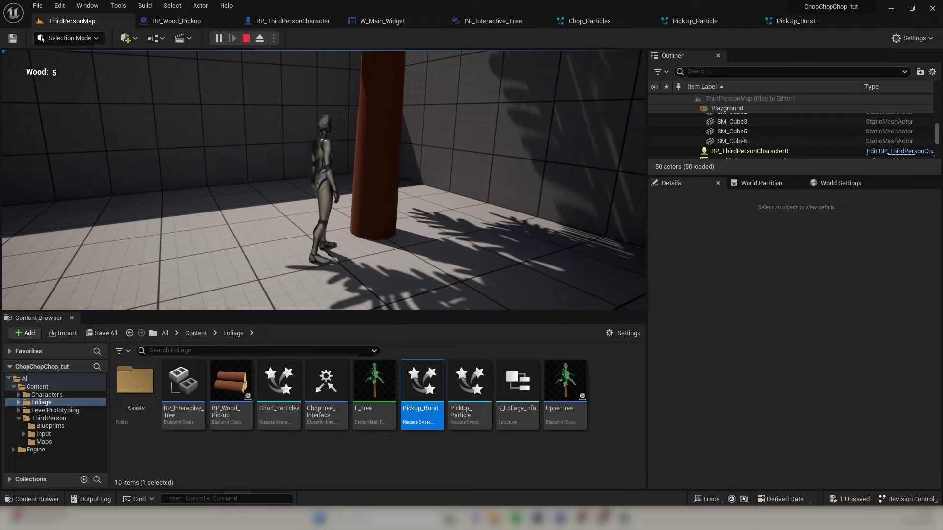
{"action": "key", "text": "e"}
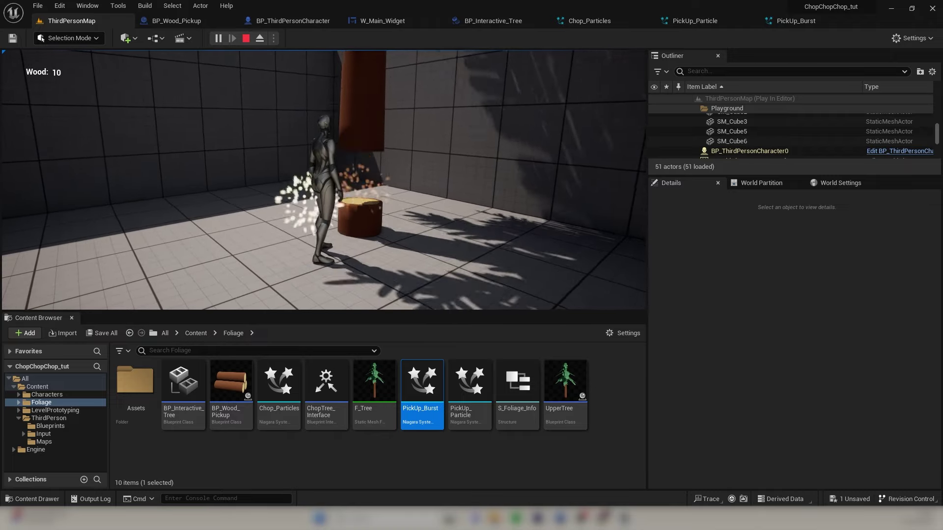
{"action": "key", "text": "s"}
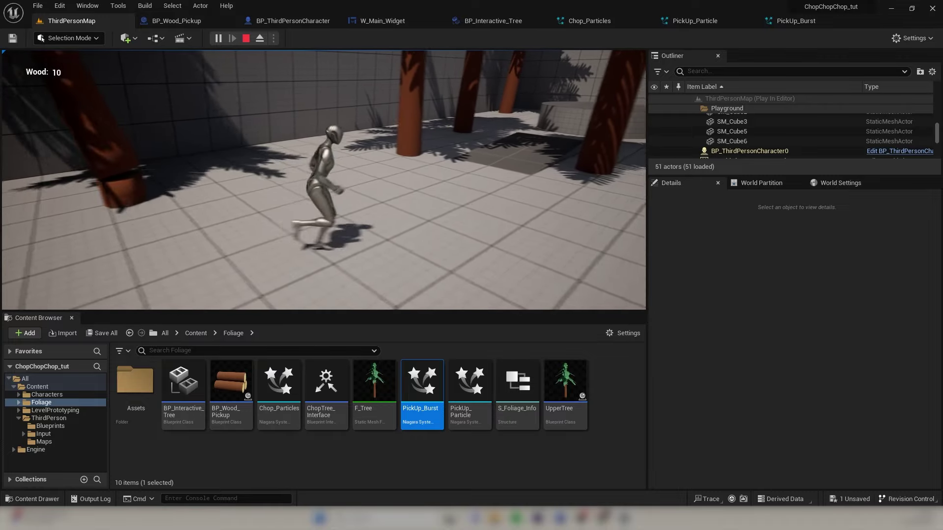
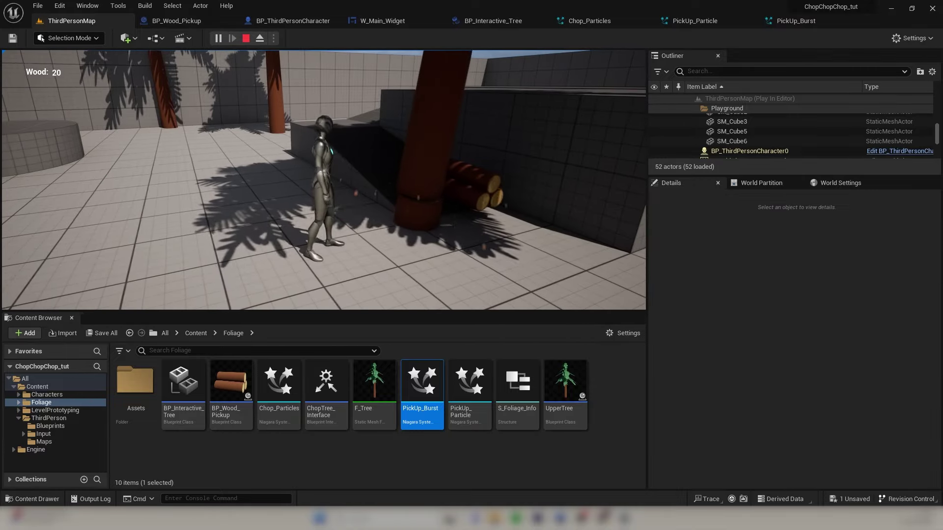
{"action": "key", "text": "s"}
{"action": "key", "text": "w"}
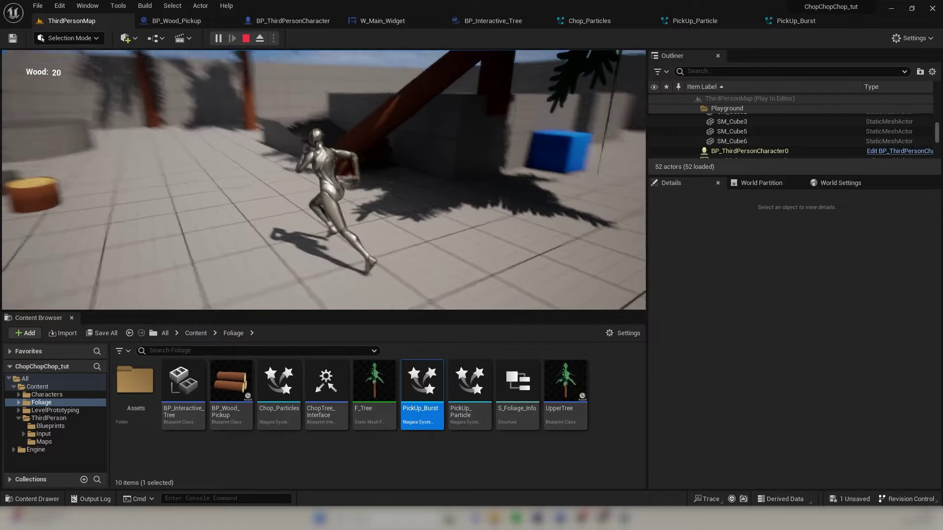
{"action": "key", "text": "w"}
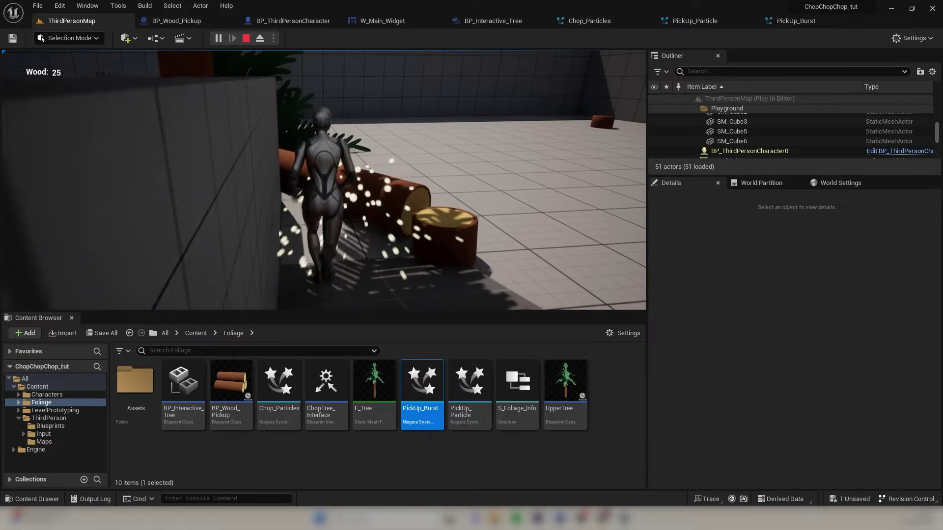
{"action": "key", "text": "s"}
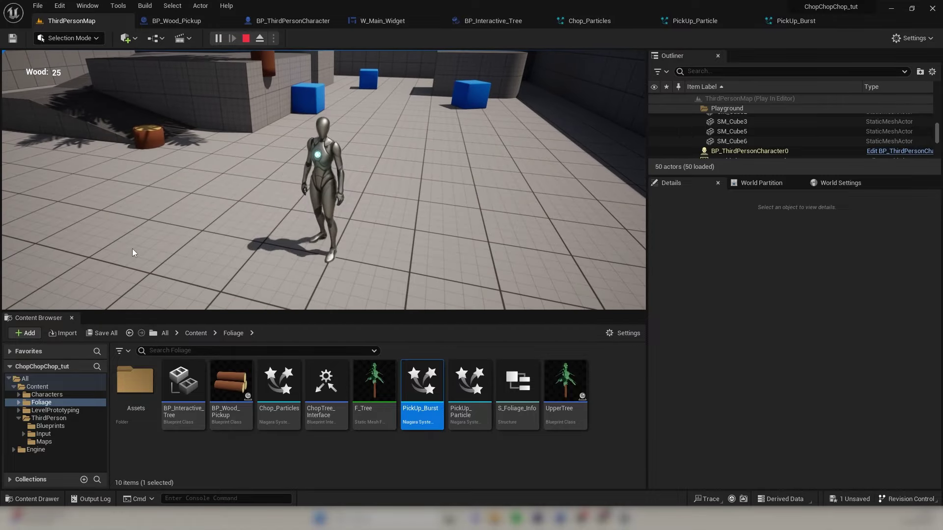
{"action": "key", "text": "Escape"}
Create a folder named Sounds in the project's Content folder and open it
{"action": "left_click", "coordinate": [38, 387]}
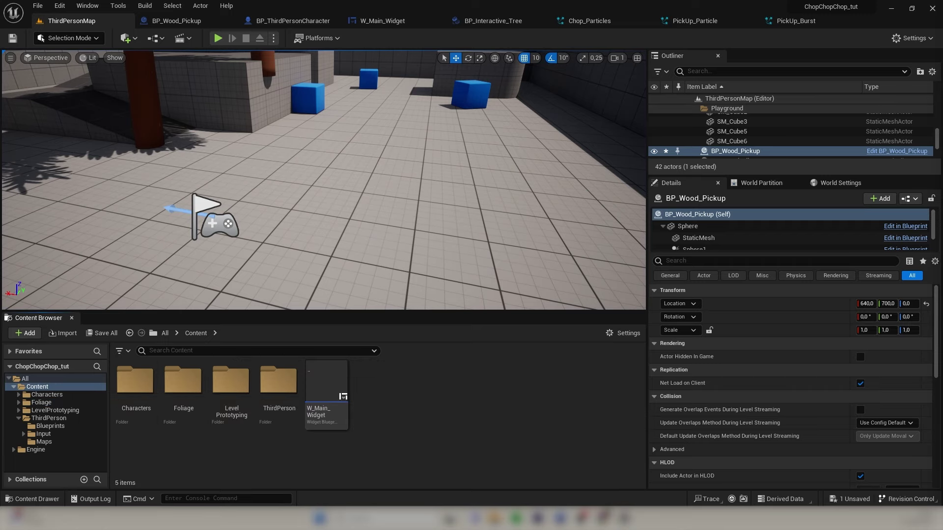
{"action": "right_click", "coordinate": [384, 398]}
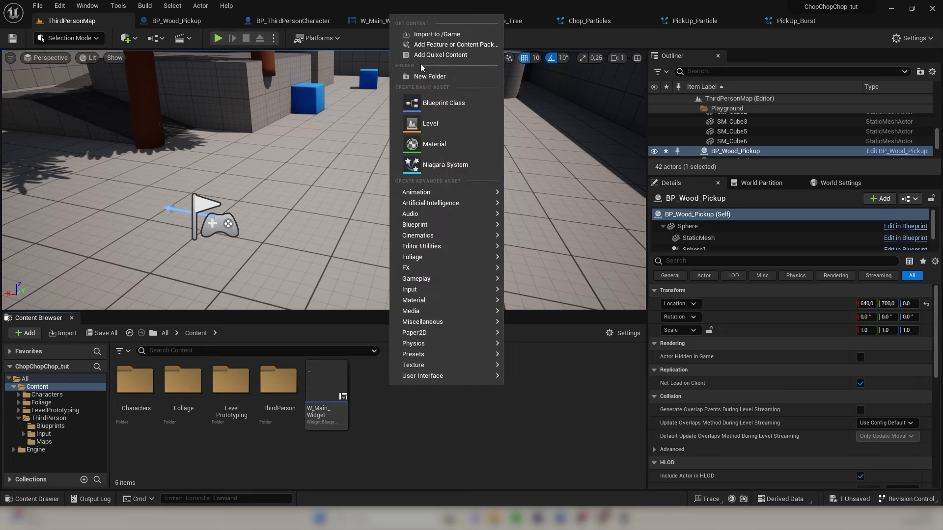
{"action": "left_click", "coordinate": [420, 76]}
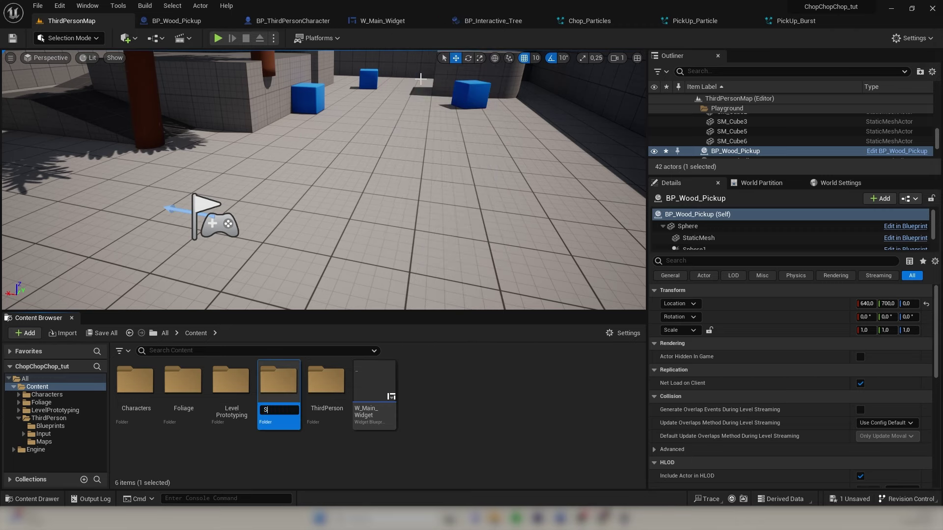
{"action": "type", "text": "Sounds"}
{"action": "key", "text": "Return"}
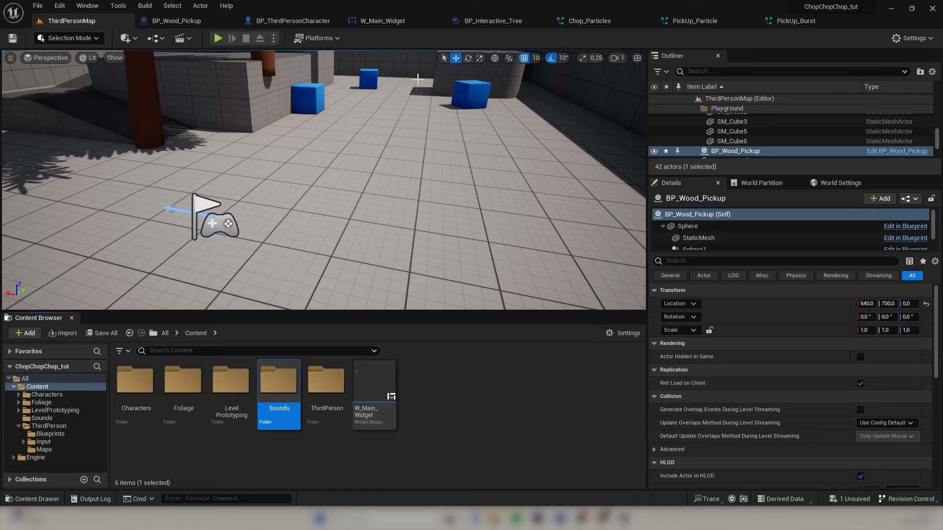
{"action": "double_click", "coordinate": [290, 383]}
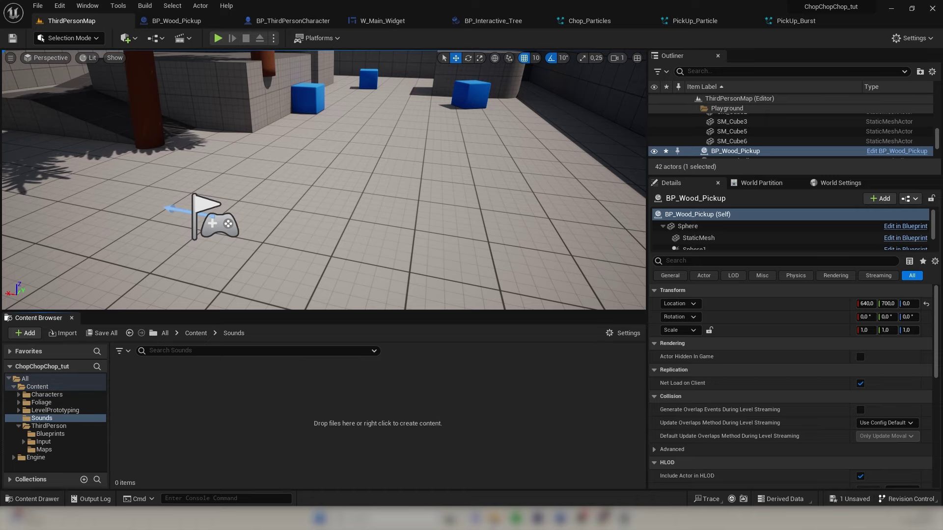
Import the collect and wood chop audio files from File Explorer's sound folder into the Sounds folder
{"action": "mouse_move", "coordinate": [495, 519]}
{"action": "left_click", "coordinate": [473, 462]}
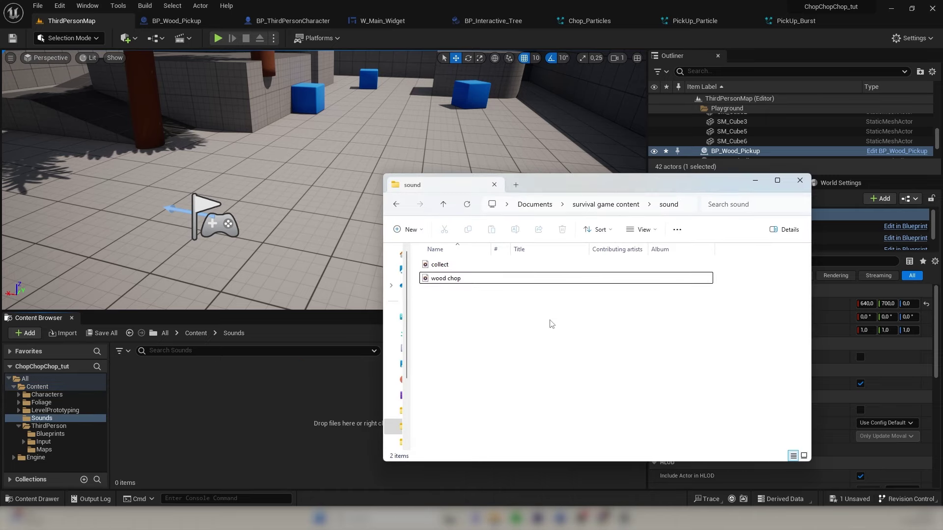
{"action": "left_click_drag", "start_coordinate": [472, 309], "coordinate": [275, 356]}
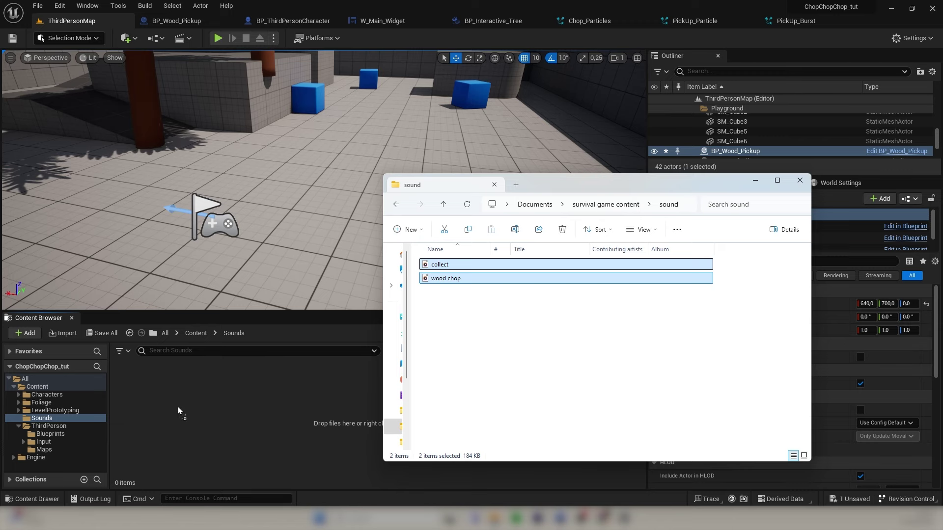
{"action": "left_click", "coordinate": [250, 403]}
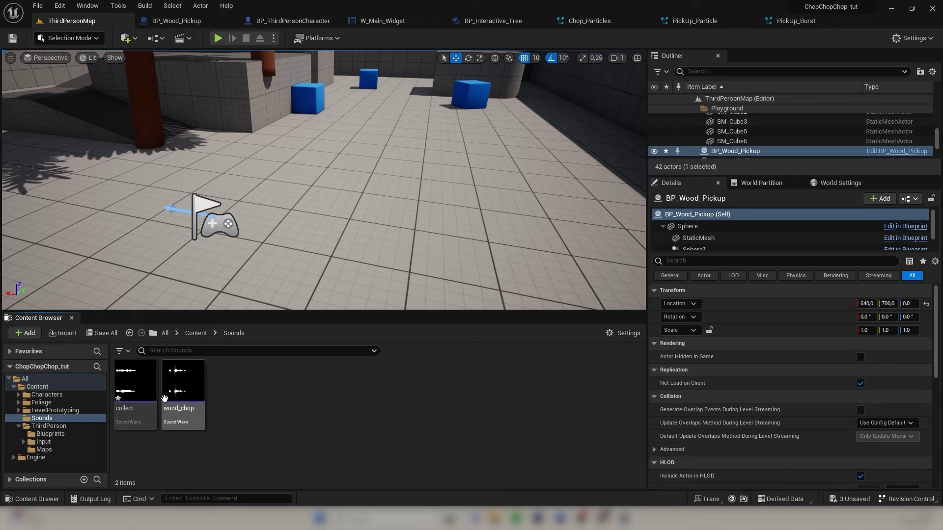
In BP_Interactive_Tree's event graph, move the Chop Particle set, vector addition and Spawn System at Location nodes away from Set Array Elem to make room
{"action": "left_click", "coordinate": [492, 21]}
{"action": "scroll", "coordinate": [492, 186], "scroll_direction": "down", "scroll_amount": 3}
{"action": "scroll", "coordinate": [558, 185], "scroll_direction": "down", "scroll_amount": 1}
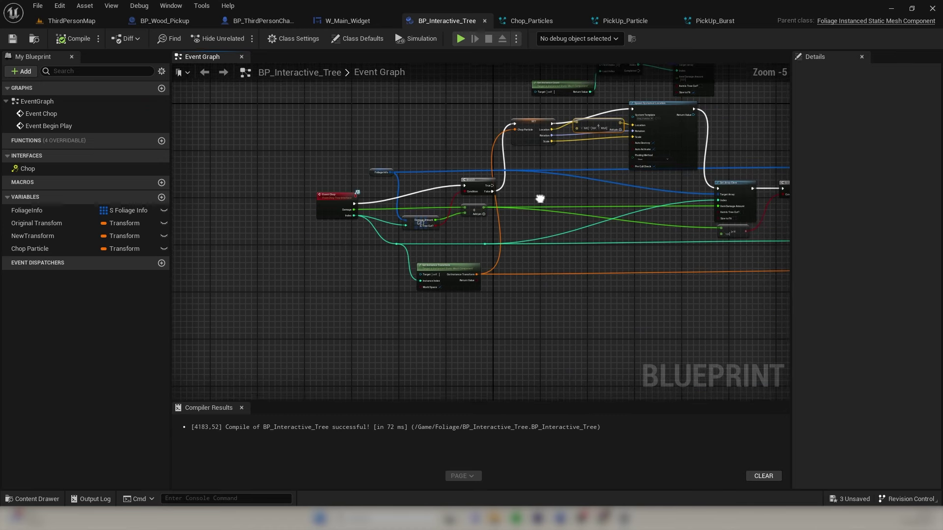
{"action": "right_click_drag", "start_coordinate": [541, 200], "coordinate": [539, 257]}
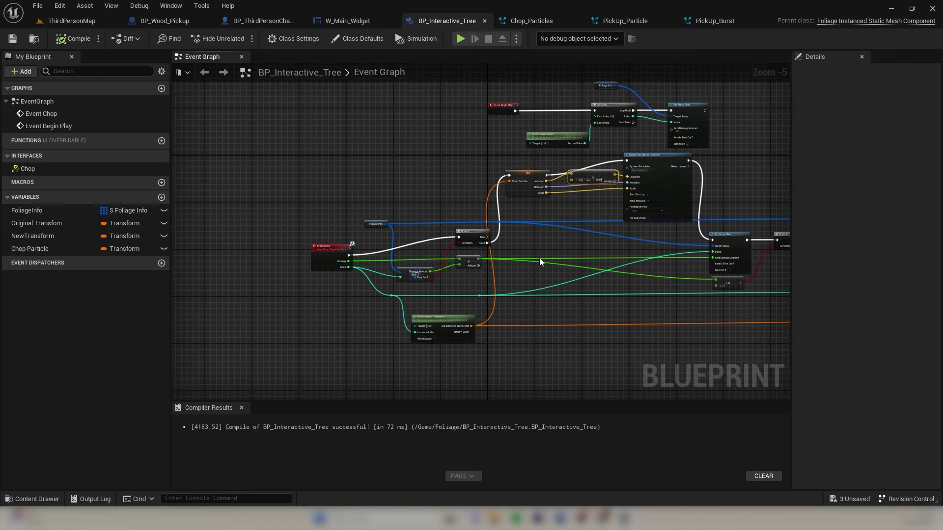
{"action": "left_click_drag", "start_coordinate": [675, 363], "coordinate": [310, 160]}
{"action": "left_click_drag", "start_coordinate": [657, 157], "coordinate": [513, 170]}
{"action": "scroll", "coordinate": [513, 170], "scroll_direction": "up", "scroll_amount": 3}
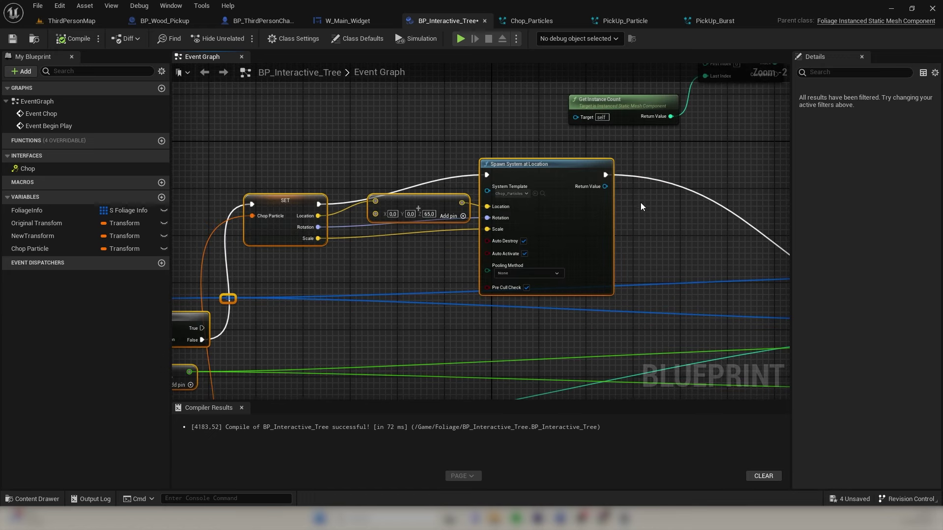
{"action": "right_click_drag", "start_coordinate": [640, 203], "coordinate": [493, 188]}
{"action": "left_click", "coordinate": [476, 175]}
Insert a Play Sound at Location node into the execution flow directly after Spawn System at Location
{"action": "left_click_drag", "start_coordinate": [456, 160], "coordinate": [555, 155]}
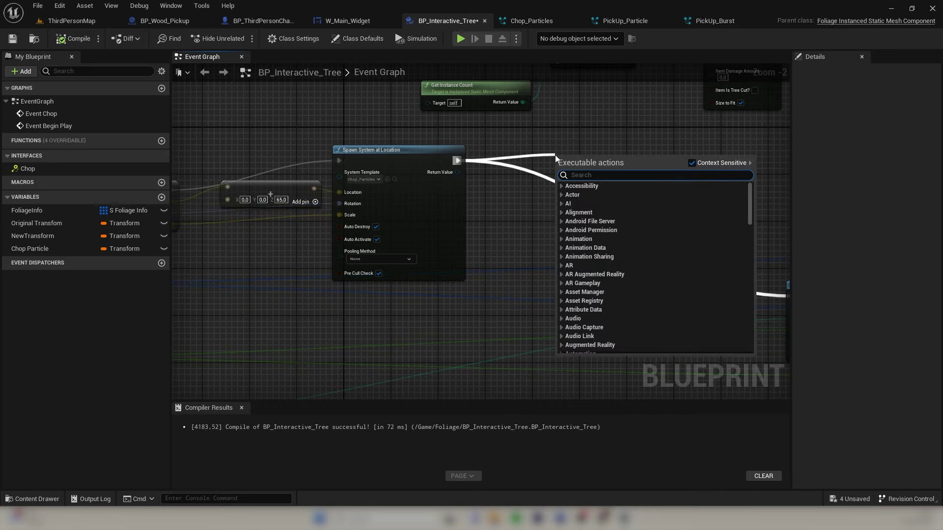
{"action": "type", "text": "play soujd"}
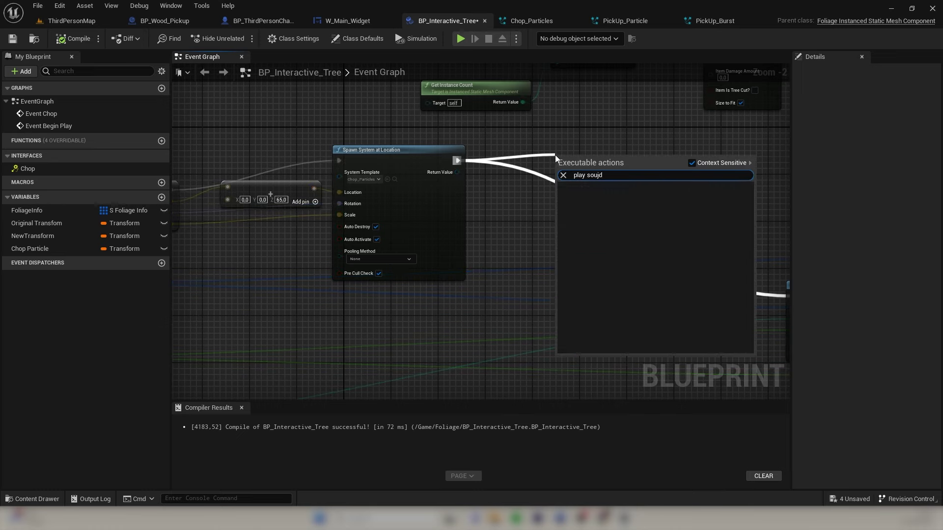
{"action": "key", "text": "BackSpace"}
{"action": "key", "text": "Down"}
{"action": "key", "text": "Return"}
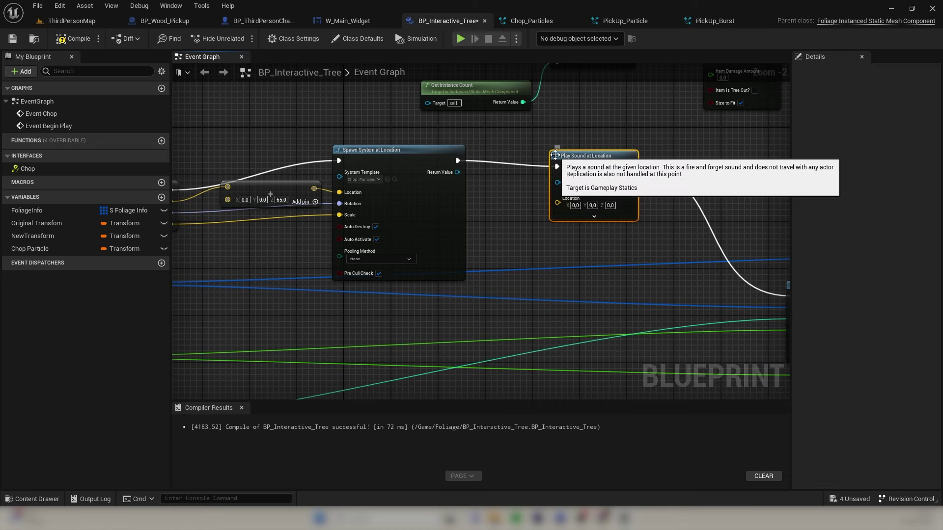
Assign the wood_chop sound to the Play Sound at Location node and align the node with the Spawn System node
{"action": "left_click", "coordinate": [584, 185]}
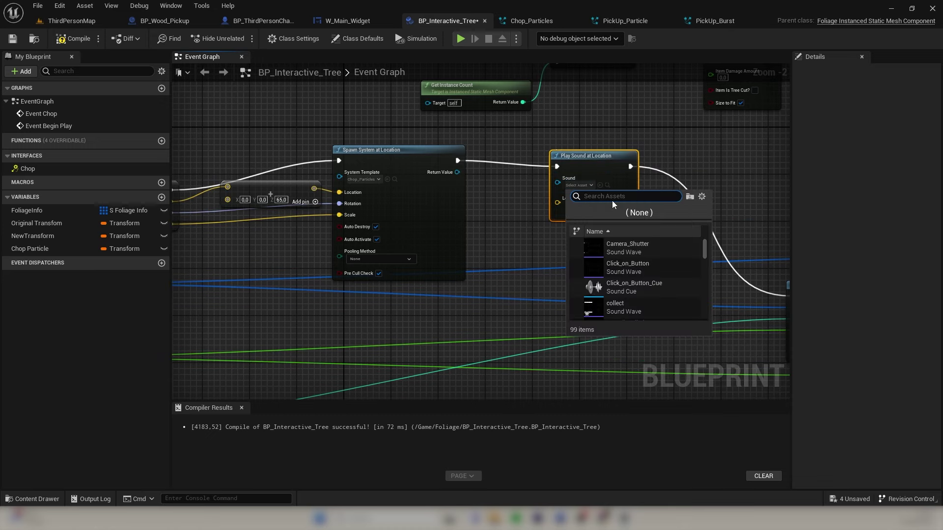
{"action": "type", "text": "chop"}
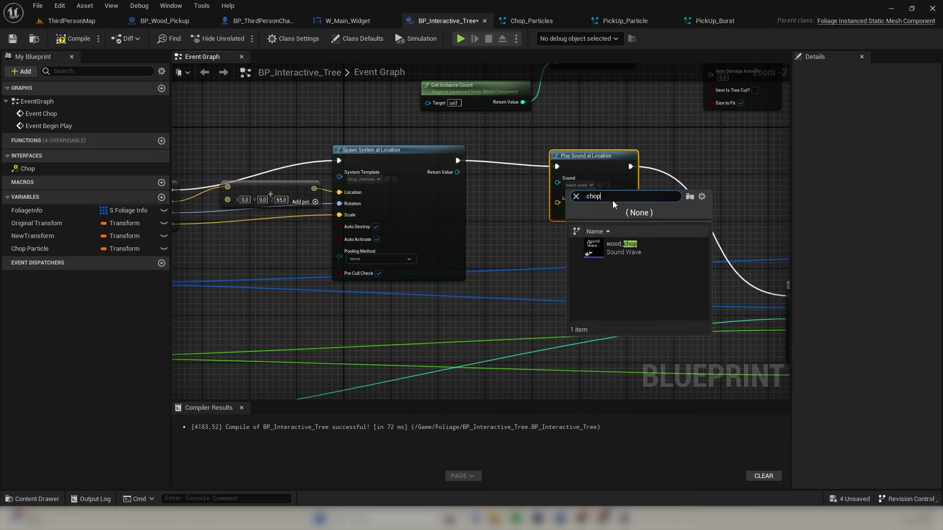
{"action": "key", "text": "Down"}
{"action": "key", "text": "Return"}
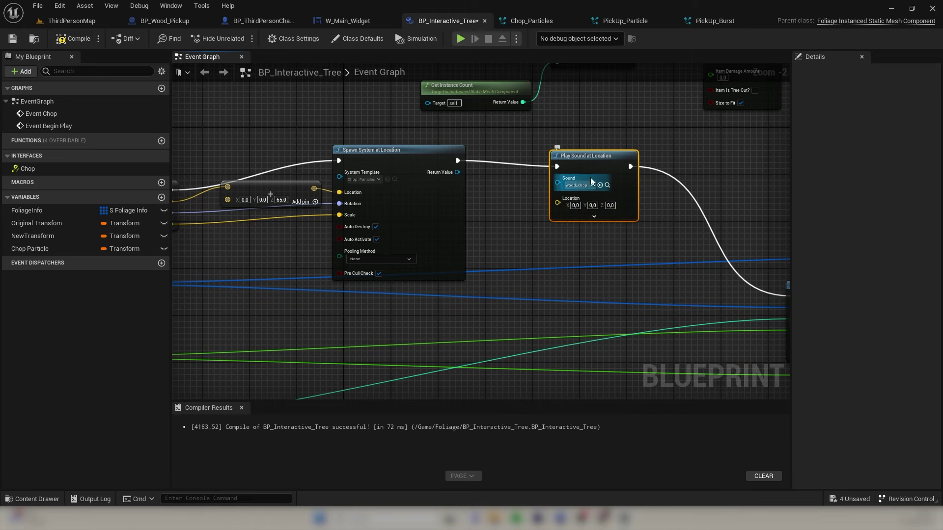
{"action": "left_click_drag", "start_coordinate": [589, 158], "coordinate": [615, 146]}
{"action": "right_click_drag", "start_coordinate": [489, 217], "coordinate": [584, 229]}
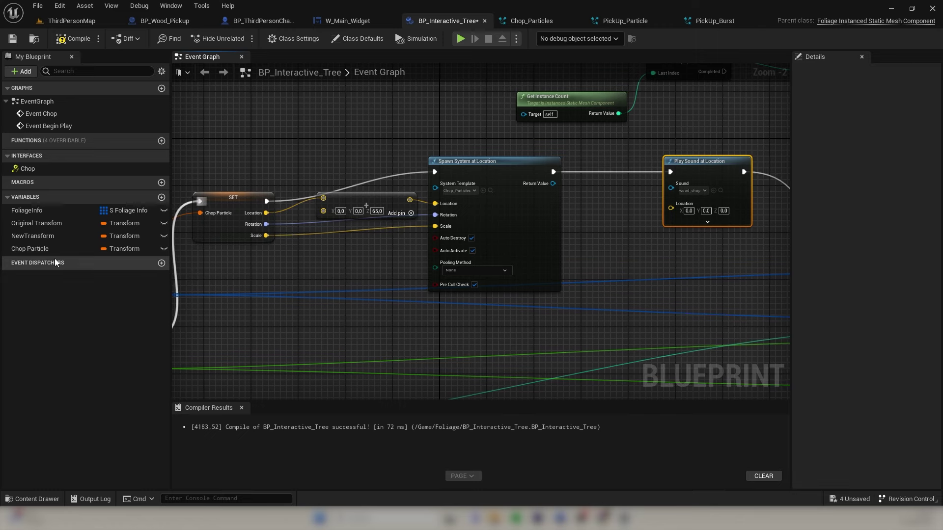
{"action": "left_click_drag", "start_coordinate": [34, 248], "coordinate": [670, 209]}
{"action": "left_click", "coordinate": [605, 243]}
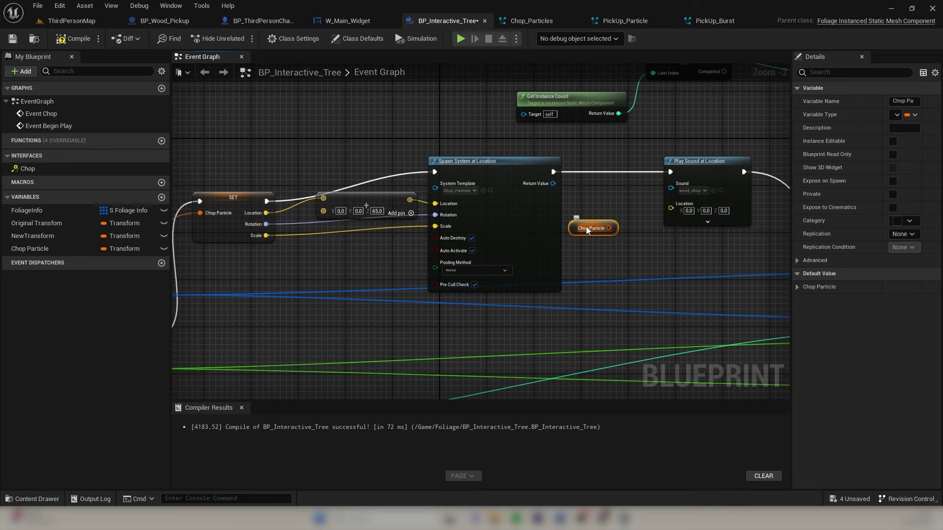
{"action": "key", "text": "Delete"}
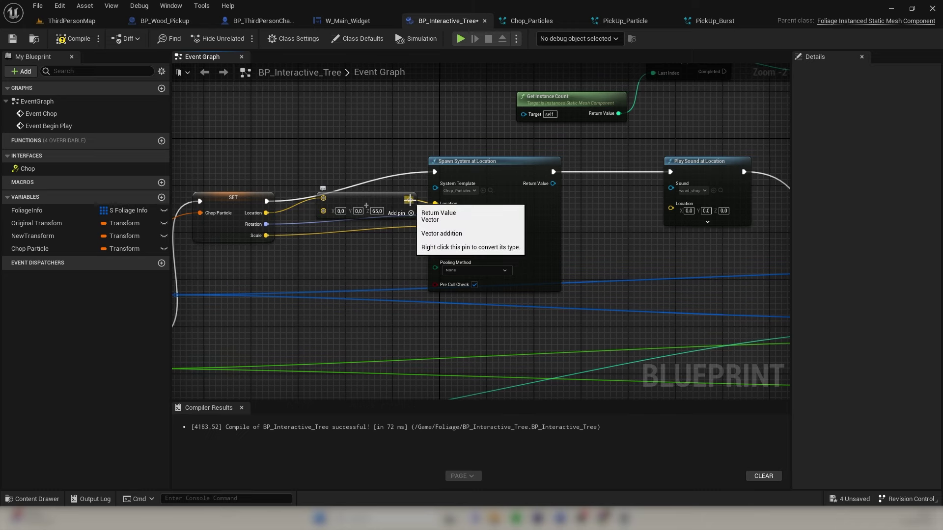
Connect the vector addition's result to the Location of Play Sound at Location, and compile and save the tree blueprint
{"action": "left_click_drag", "start_coordinate": [410, 200], "coordinate": [674, 210]}
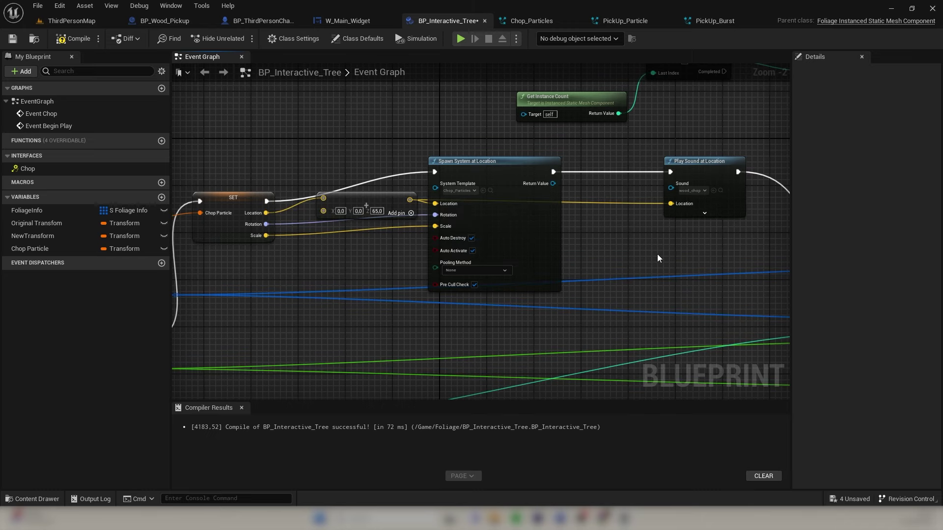
{"action": "right_click_drag", "start_coordinate": [674, 220], "coordinate": [533, 214]}
{"action": "left_click", "coordinate": [65, 42]}
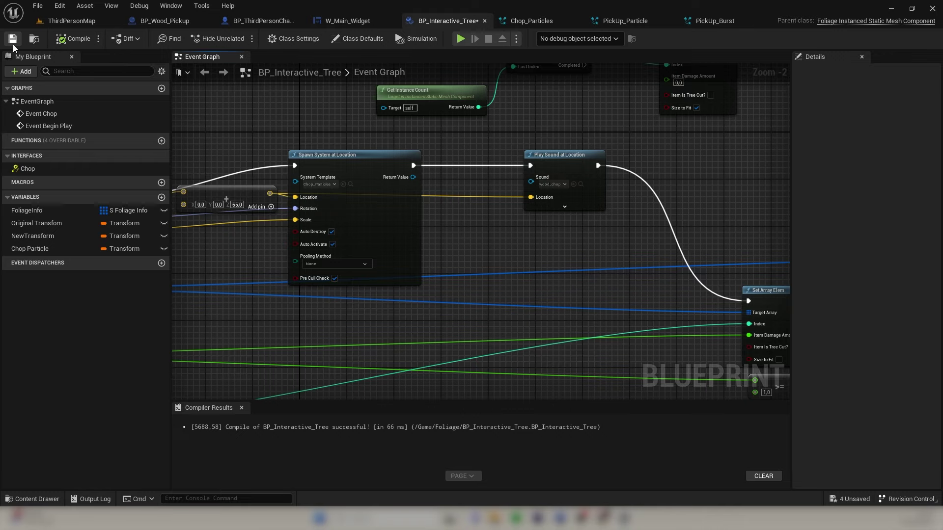
Play-test ThirdPersonMap, chopping a tree to check the chop sound, and end the play session
{"action": "left_click", "coordinate": [57, 22]}
{"action": "left_click", "coordinate": [218, 38]}
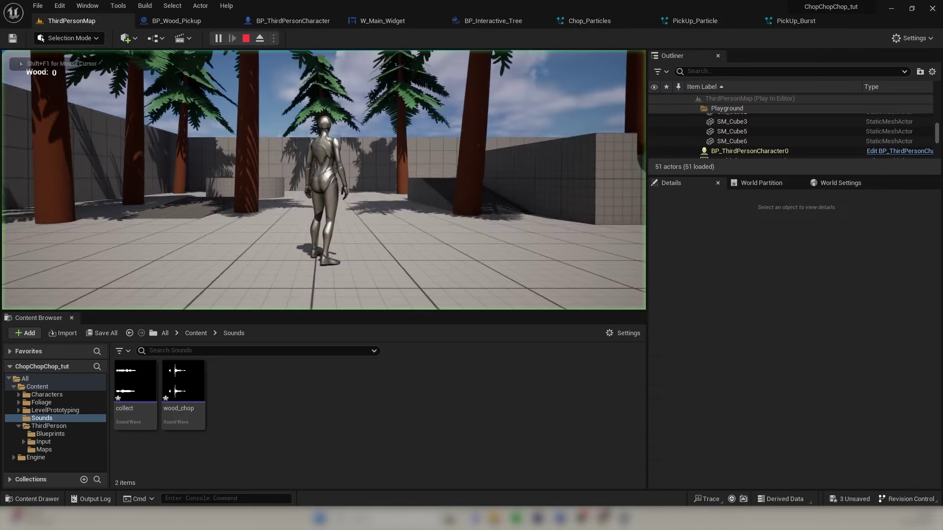
{"action": "key", "text": "w"}
{"action": "key", "text": "e"}
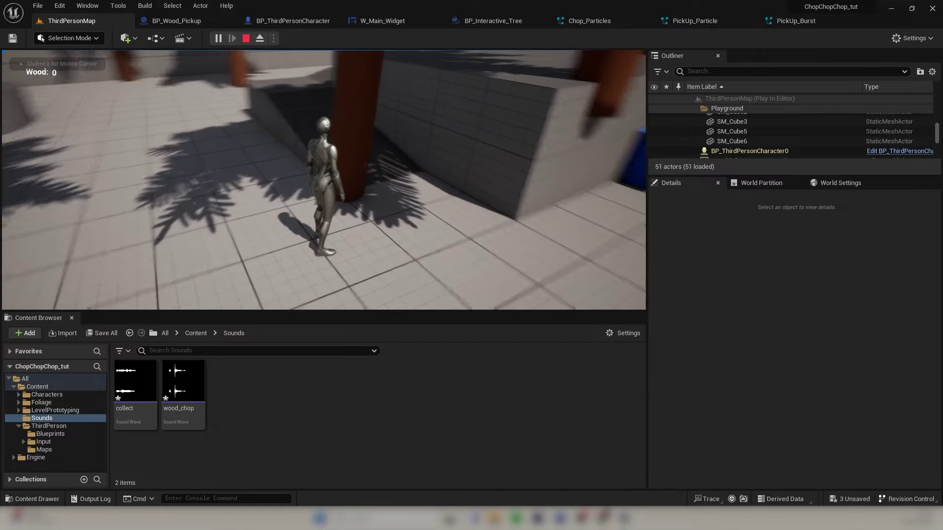
{"action": "key", "text": "e"}
{"action": "key", "text": "w"}
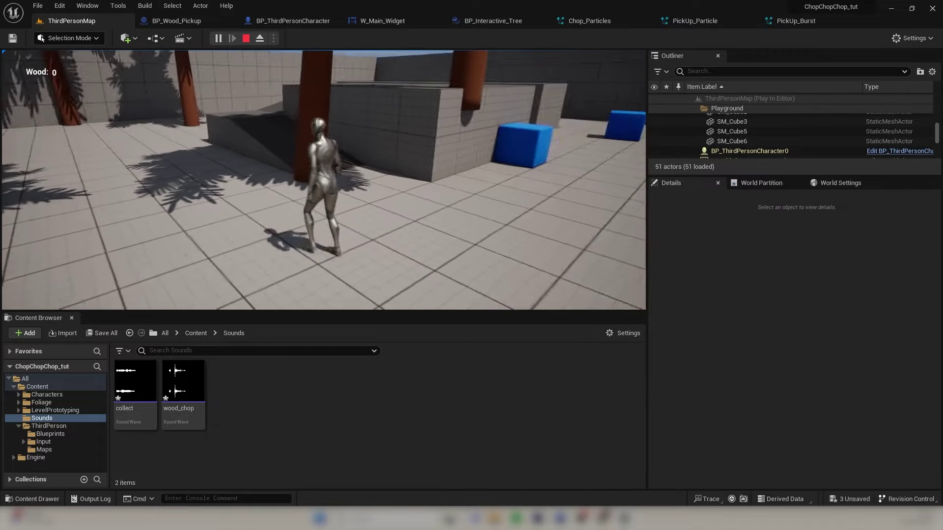
{"action": "key", "text": "e"}
{"action": "key", "text": "d"}
{"action": "key", "text": "w"}
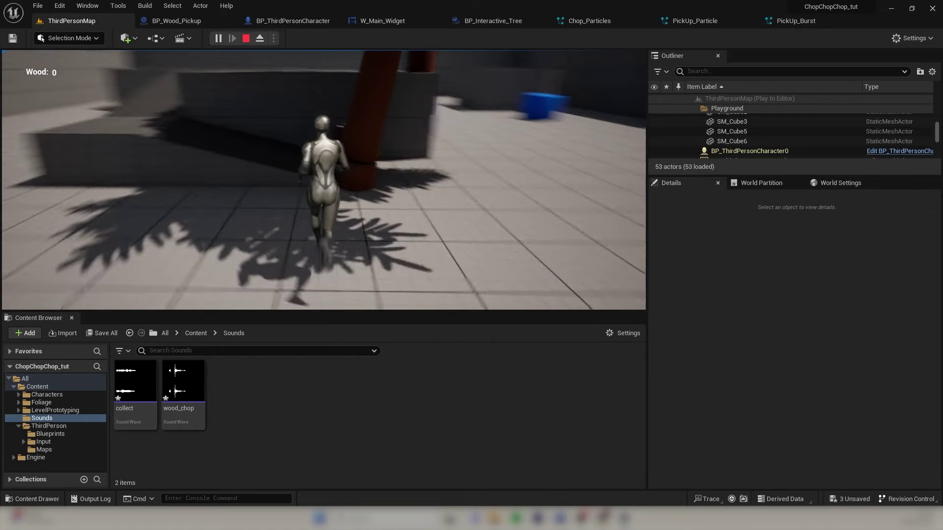
{"action": "key", "text": "Escape"}
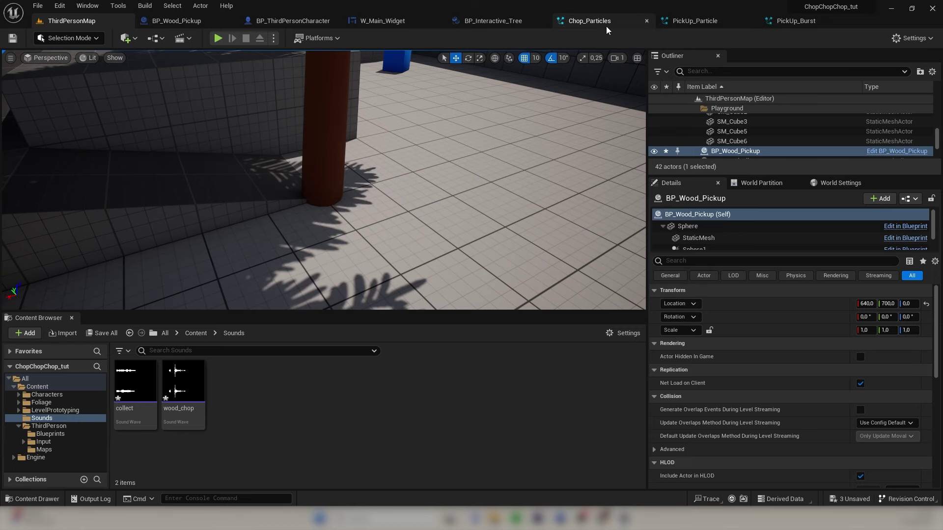
In BP_Wood_Pickup, move Destroy Actor aside and insert a Play Sound at Location node between Spawn System at Location and Destroy Actor
{"action": "left_click", "coordinate": [177, 20]}
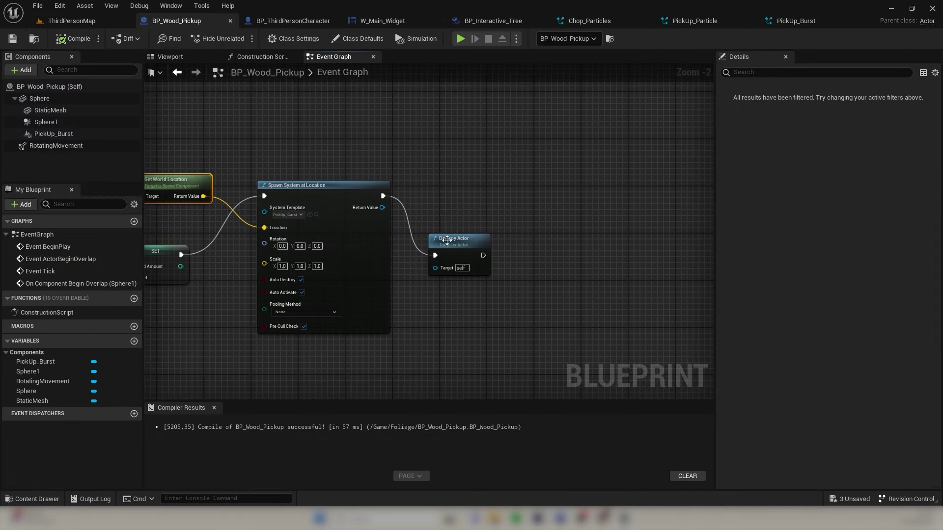
{"action": "left_click_drag", "start_coordinate": [447, 241], "coordinate": [607, 181]}
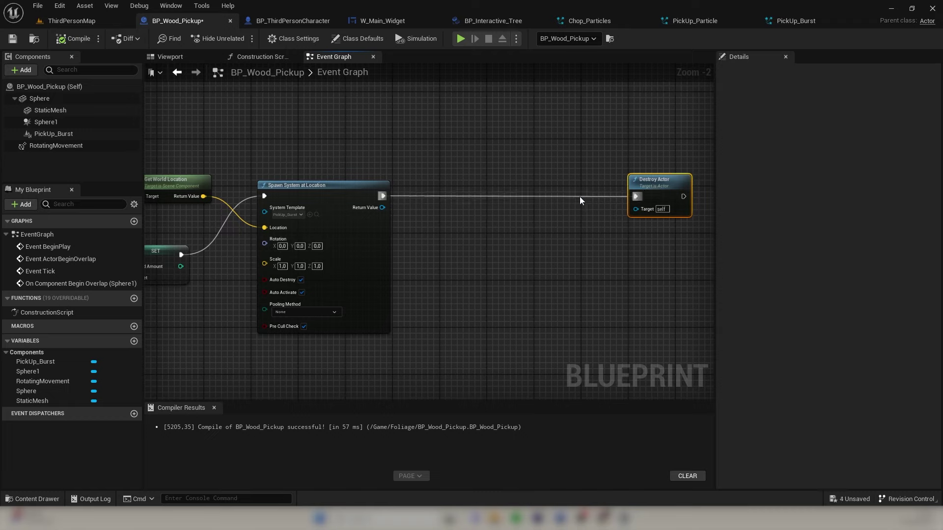
{"action": "left_click_drag", "start_coordinate": [685, 180], "coordinate": [691, 178]}
{"action": "left_click_drag", "start_coordinate": [381, 197], "coordinate": [472, 173]}
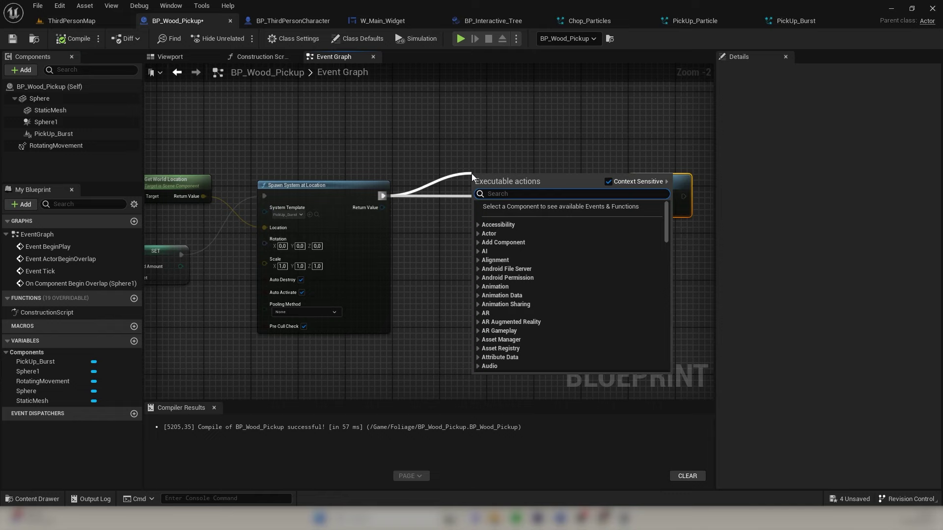
{"action": "type", "text": "play sound"}
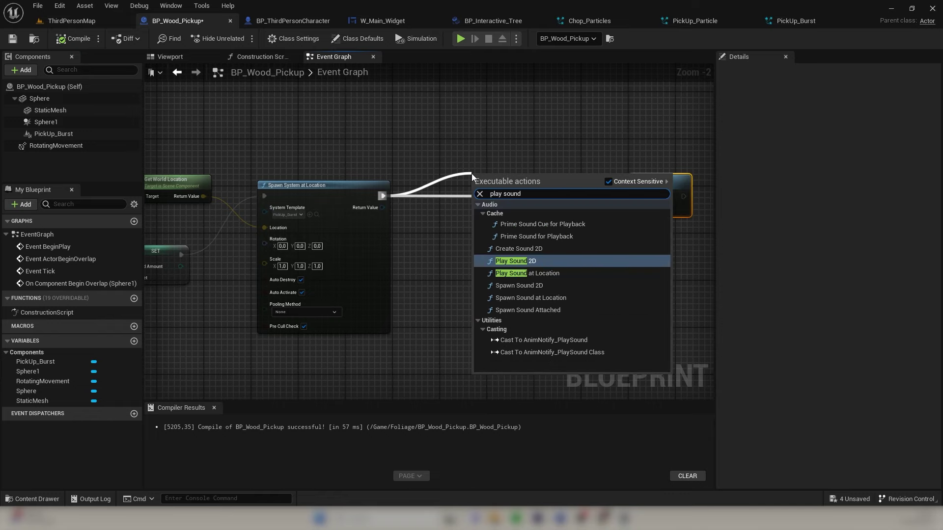
{"action": "key", "text": "Down"}
{"action": "key", "text": "Return"}
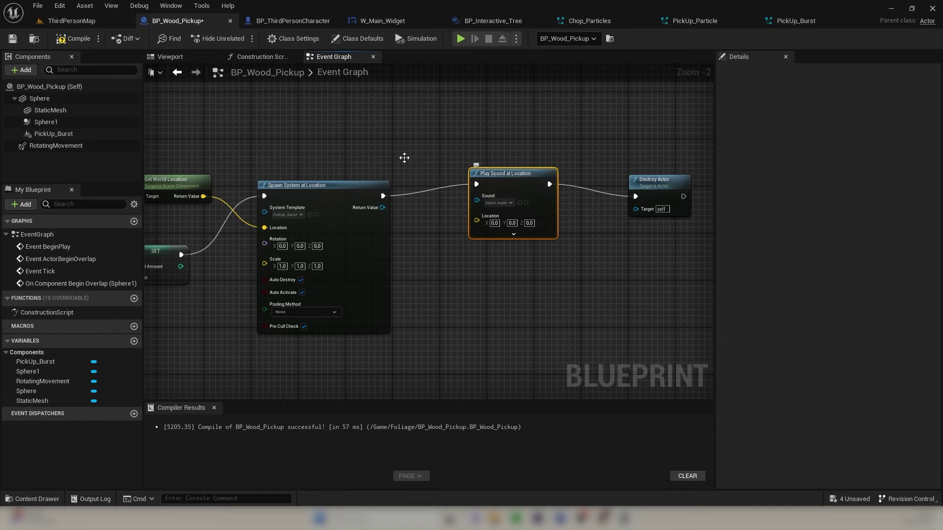
Connect the Get World Location return value to the Location input of Play Sound at Location
{"action": "right_click_drag", "start_coordinate": [371, 274], "coordinate": [449, 254]}
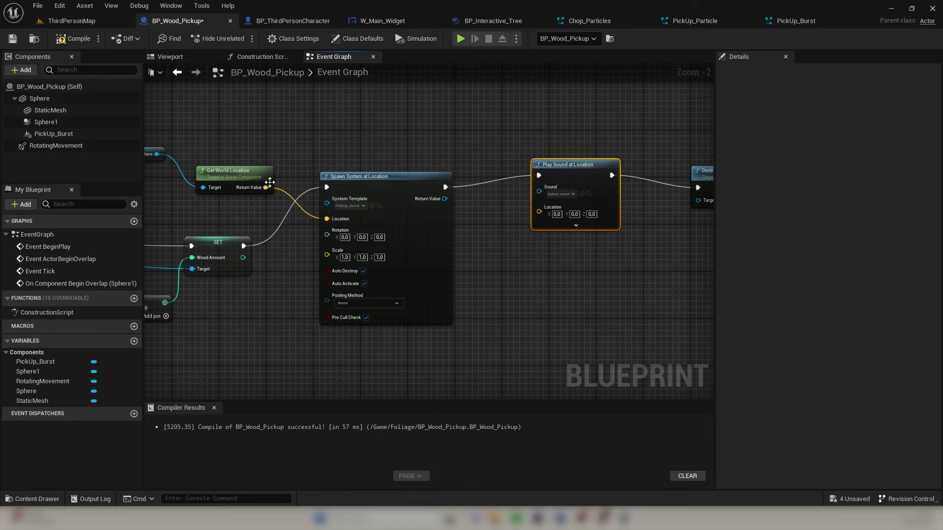
{"action": "left_click_drag", "start_coordinate": [265, 187], "coordinate": [544, 211]}
{"action": "right_click_drag", "start_coordinate": [553, 264], "coordinate": [472, 270]}
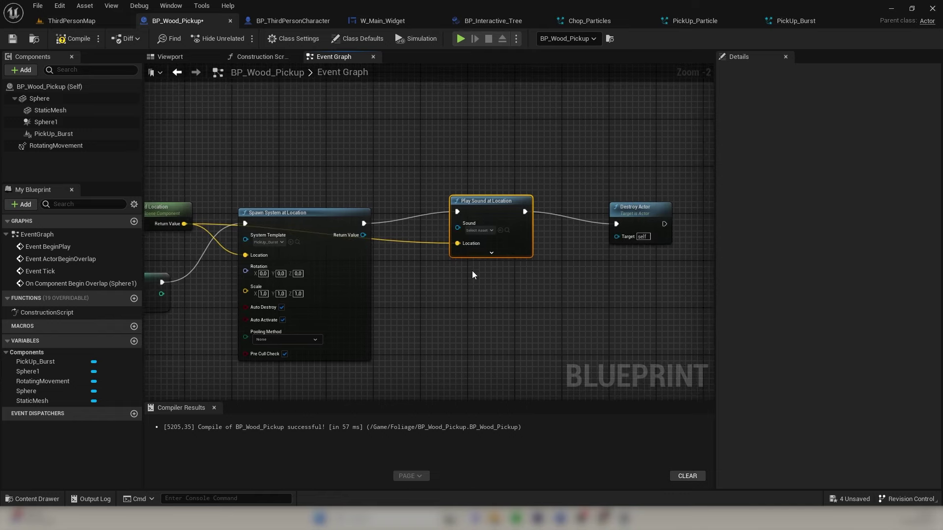
Assign the collect sound to the pickup's Play Sound at Location node, space the node evenly, and compile and save the blueprint
{"action": "left_click", "coordinate": [481, 233]}
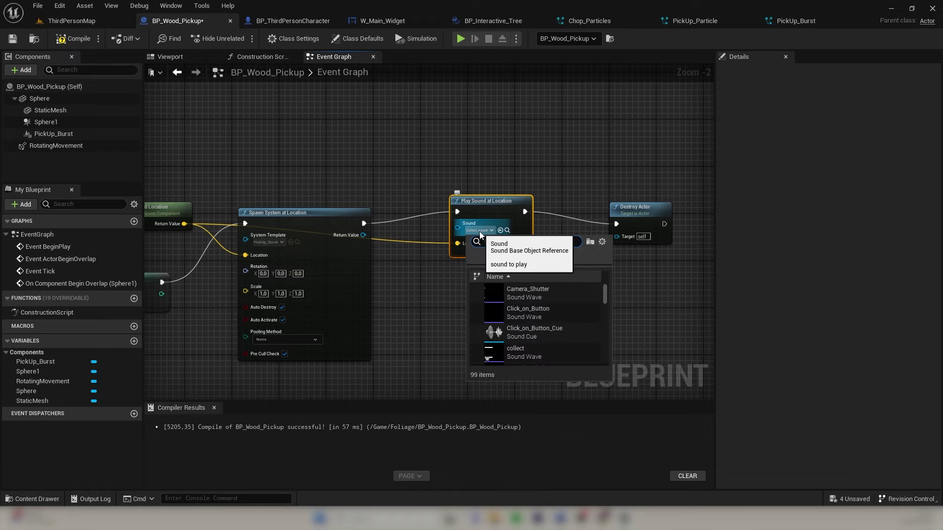
{"action": "type", "text": "col"}
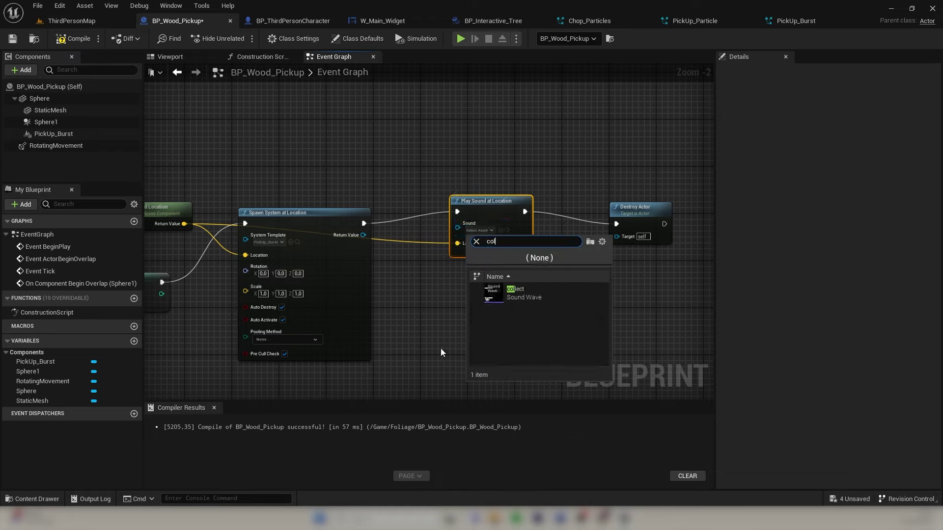
{"action": "type", "text": "l"}
{"action": "left_click", "coordinate": [537, 291]}
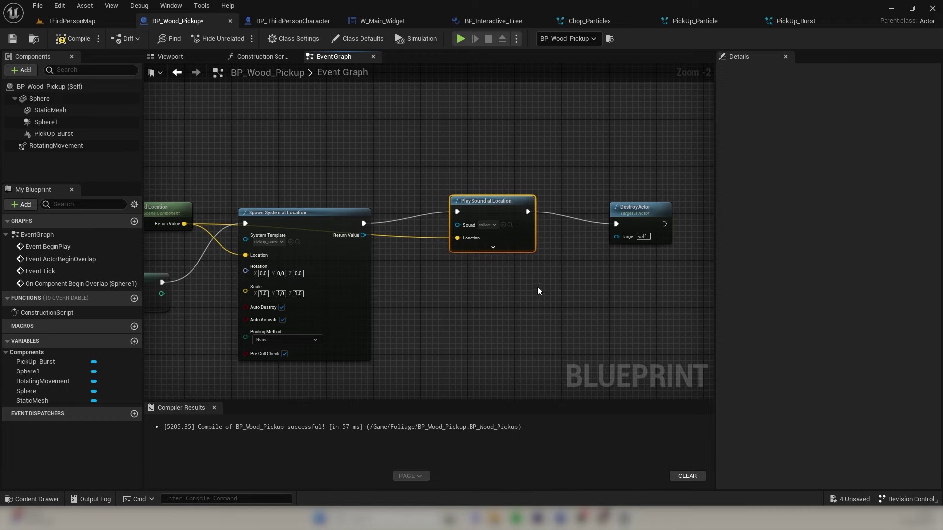
{"action": "left_click_drag", "start_coordinate": [508, 201], "coordinate": [525, 201]}
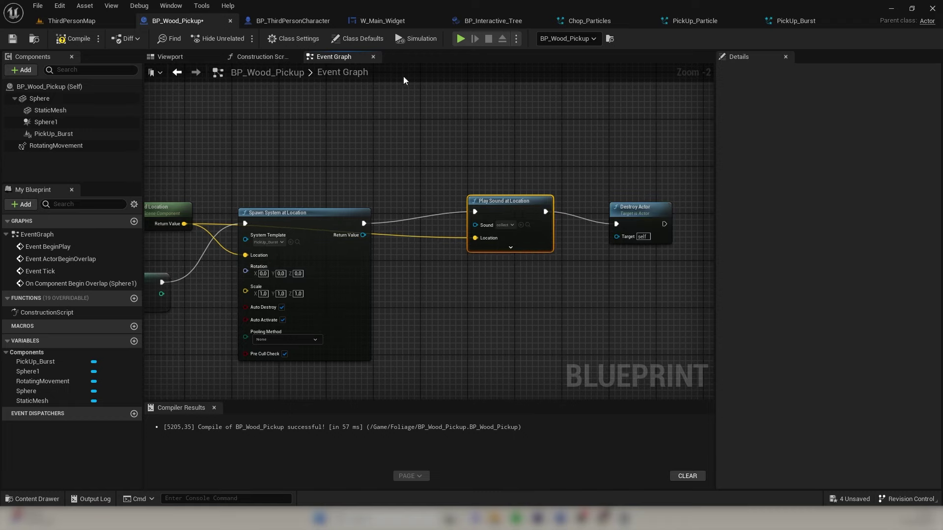
{"action": "left_click", "coordinate": [16, 41]}
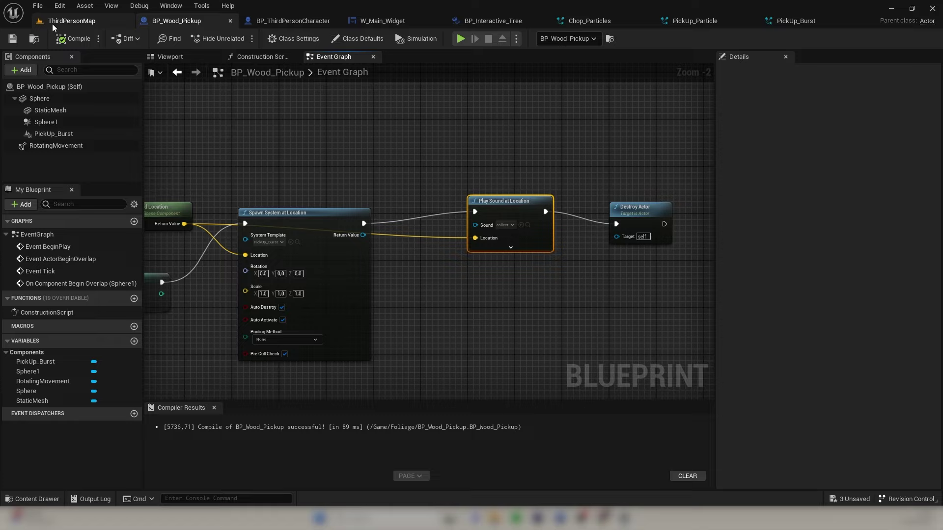
Play-test ThirdPersonMap by chopping a tree and collecting its wood to check the chop and collect sounds
{"action": "left_click", "coordinate": [52, 22]}
{"action": "left_click", "coordinate": [219, 39]}
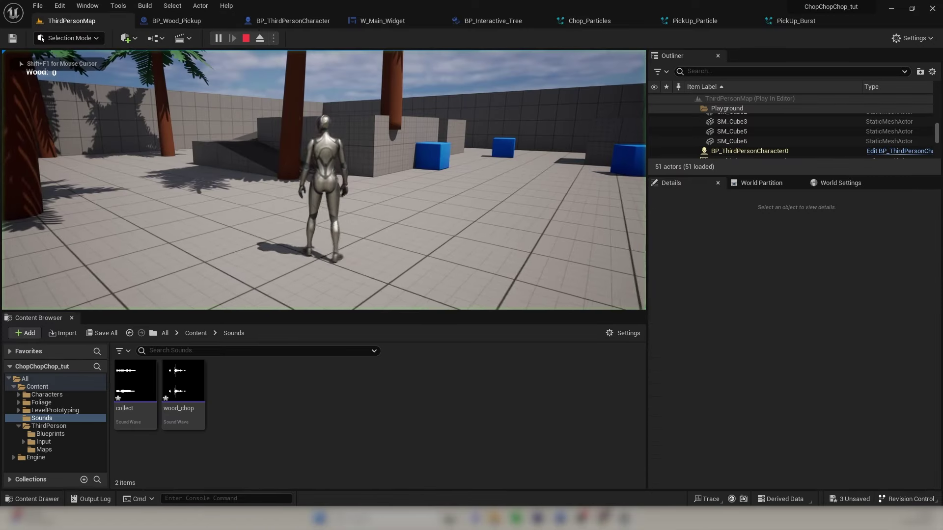
{"action": "key", "text": "w"}
{"action": "key", "text": "e"}
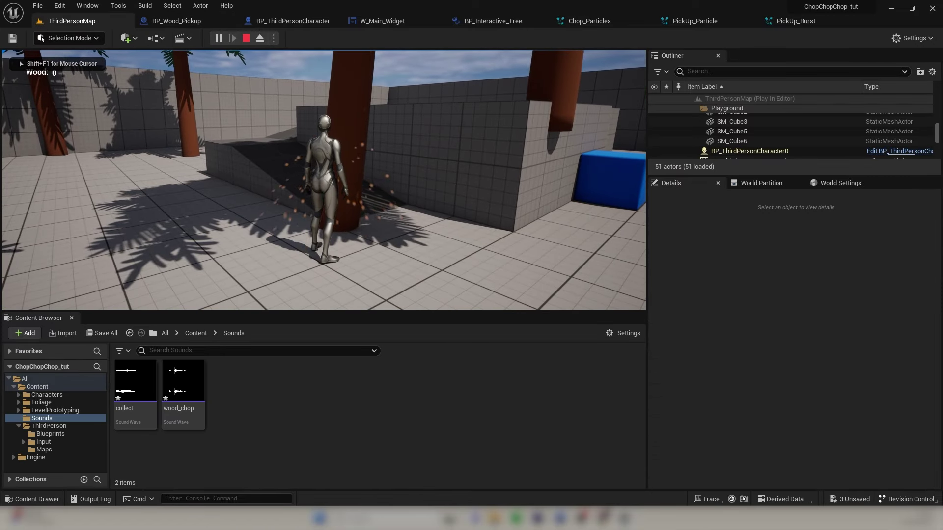
{"action": "key", "text": "e"}
{"action": "key", "text": "w"}
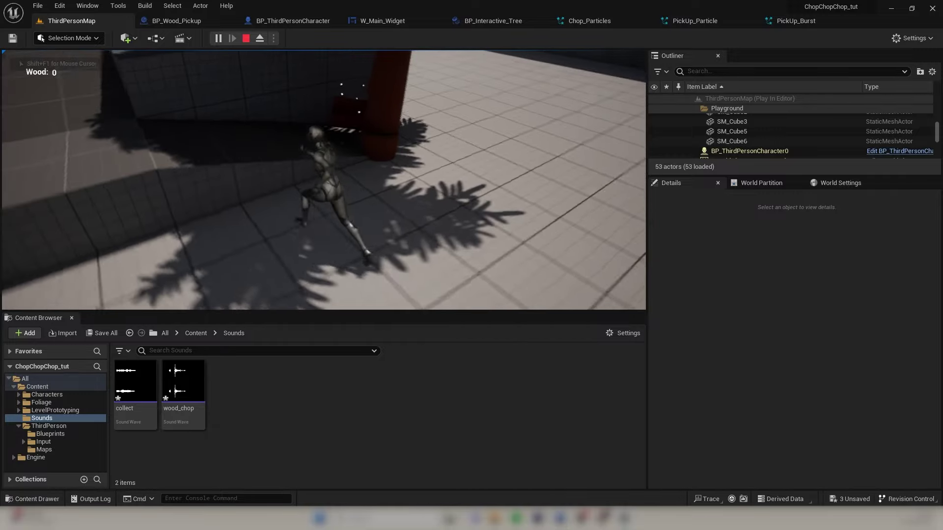
{"action": "key", "text": "w"}
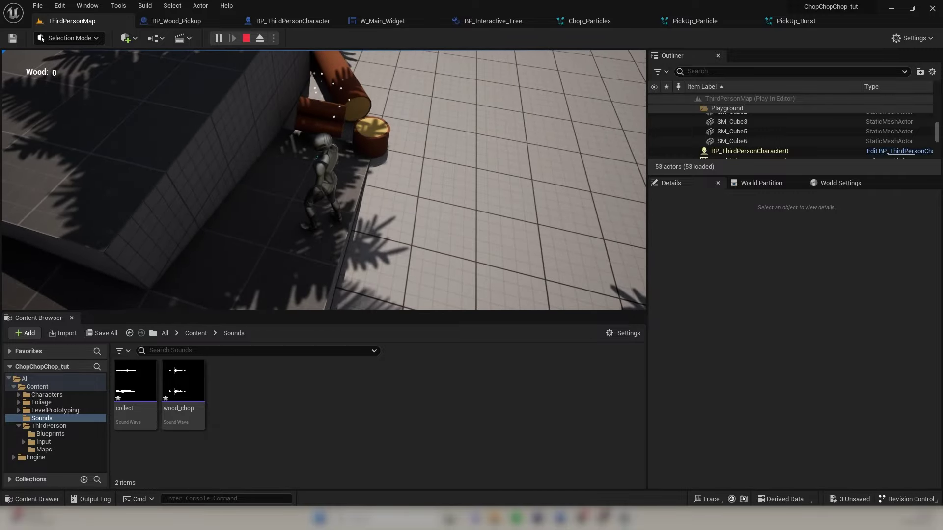
{"action": "key", "text": "w"}
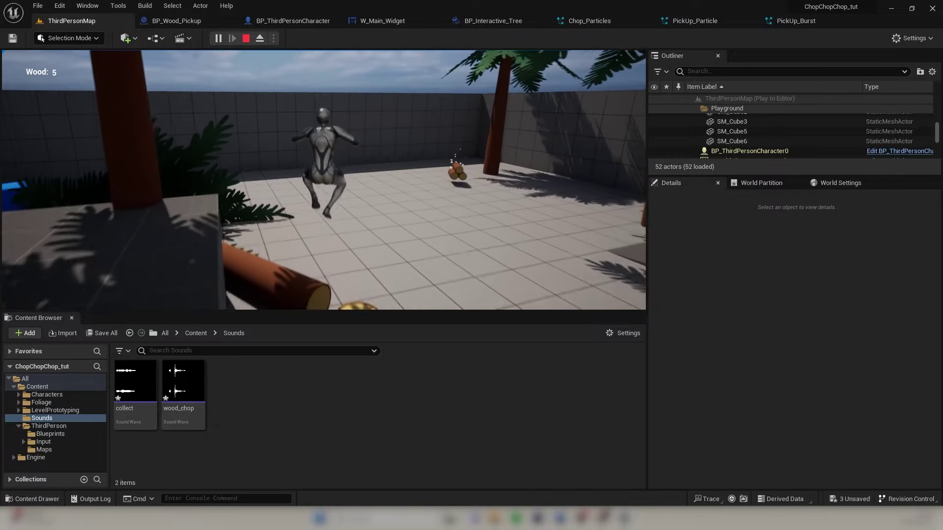
Collect the other wood pickup, chop and collect from further trees to test the effects, and end the play session
{"action": "key", "text": "w"}
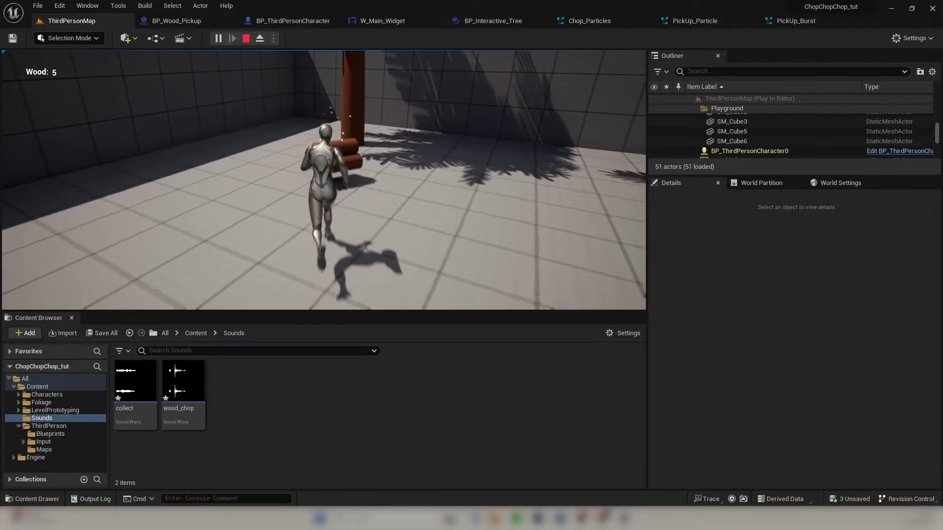
{"action": "key", "text": "w"}
{"action": "key", "text": "e"}
{"action": "key", "text": "e"}
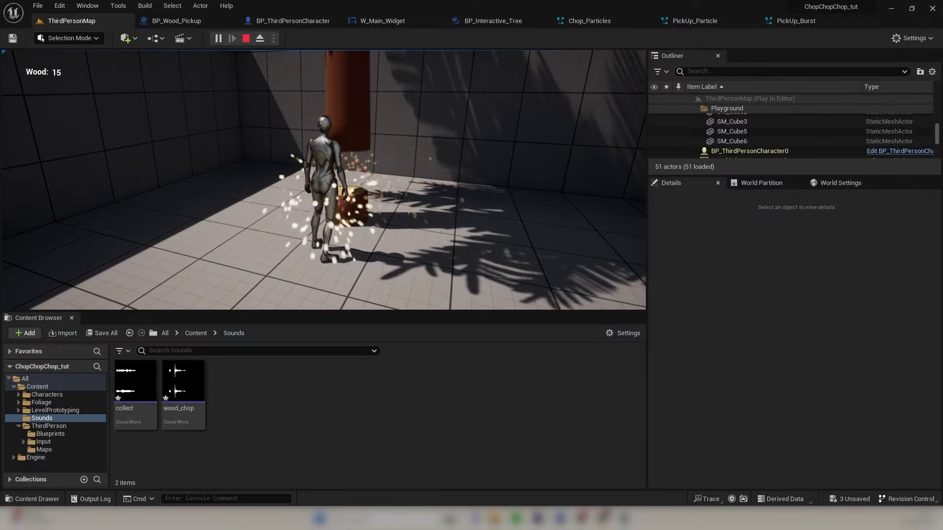
{"action": "key", "text": "w"}
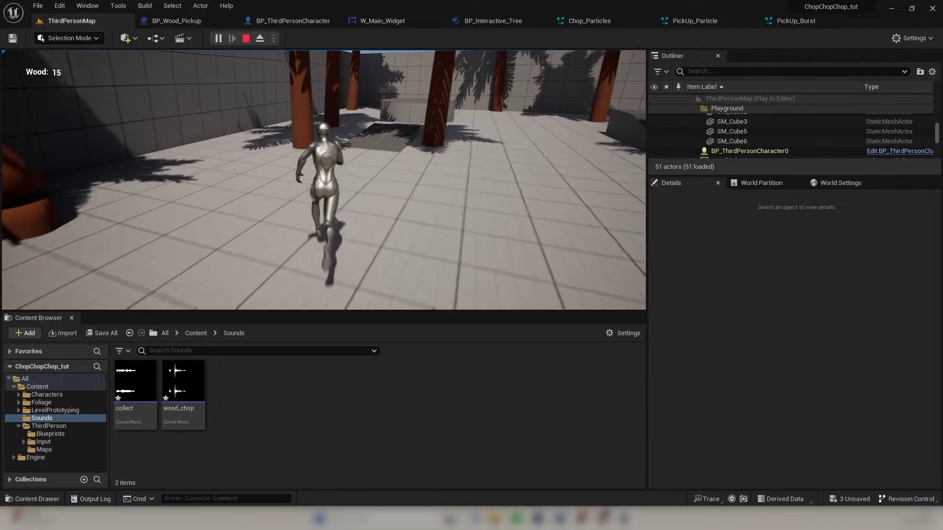
{"action": "key", "text": "w"}
{"action": "key", "text": "e"}
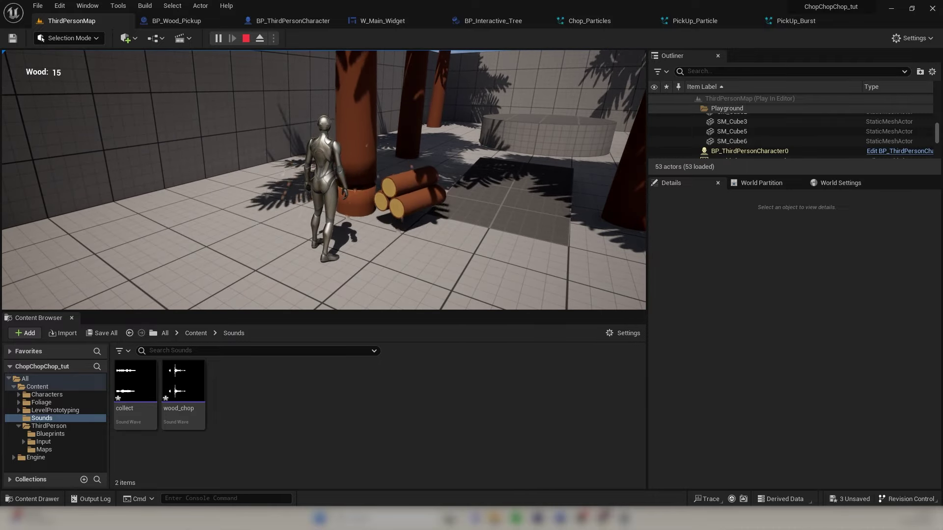
{"action": "key", "text": "w"}
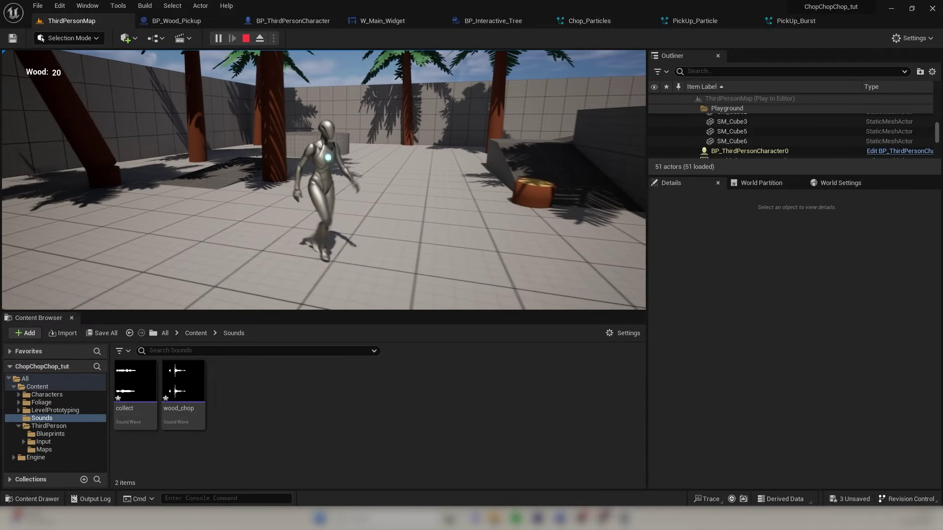
{"action": "key", "text": "Escape"}
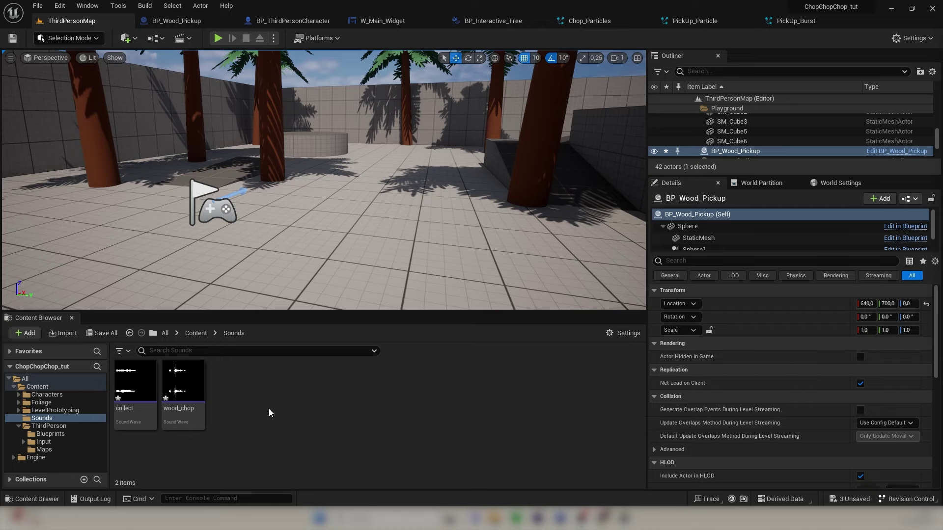
In the W_Main_Widget designer, set the wood amount text's Position Y to 72 to match the "Wood:" label, and save the widget
{"action": "left_click", "coordinate": [373, 21]}
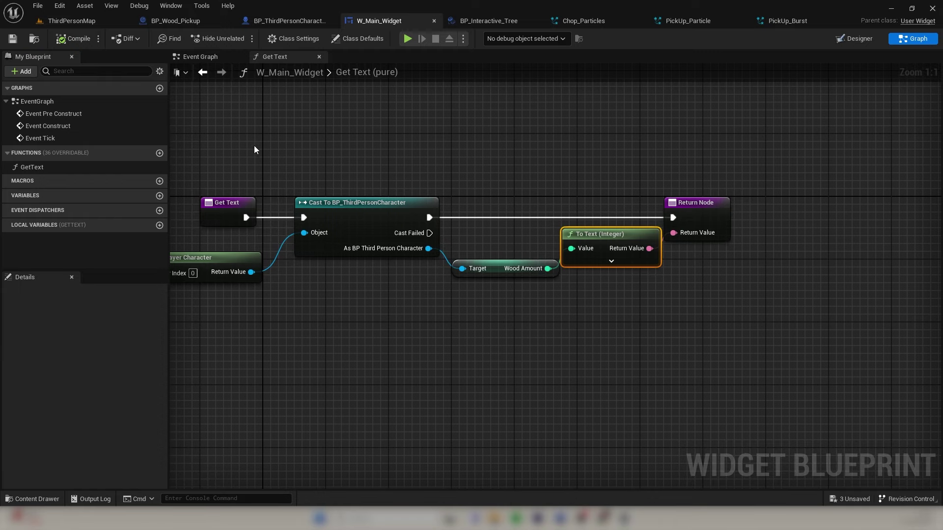
{"action": "left_click", "coordinate": [202, 58]}
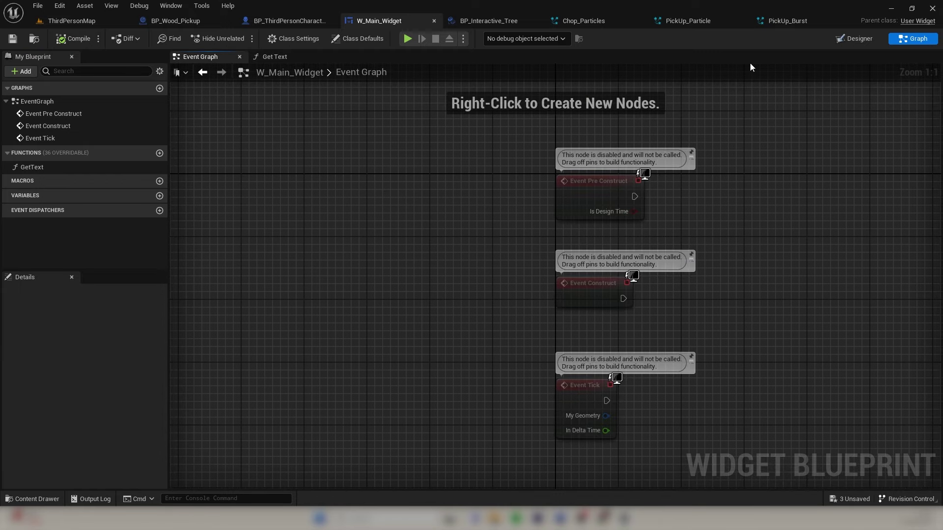
{"action": "left_click", "coordinate": [859, 39]}
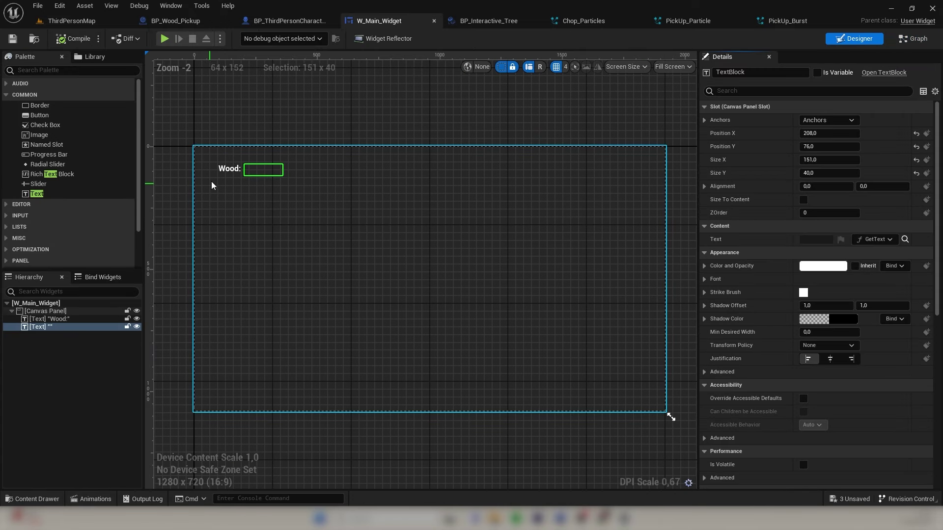
{"action": "left_click", "coordinate": [236, 170]}
{"action": "left_click", "coordinate": [268, 172]}
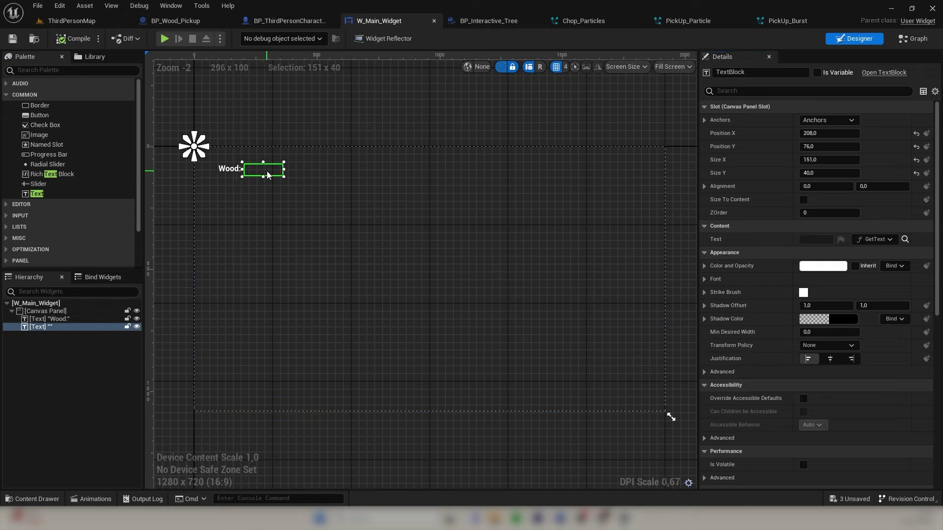
{"action": "left_click", "coordinate": [235, 171]}
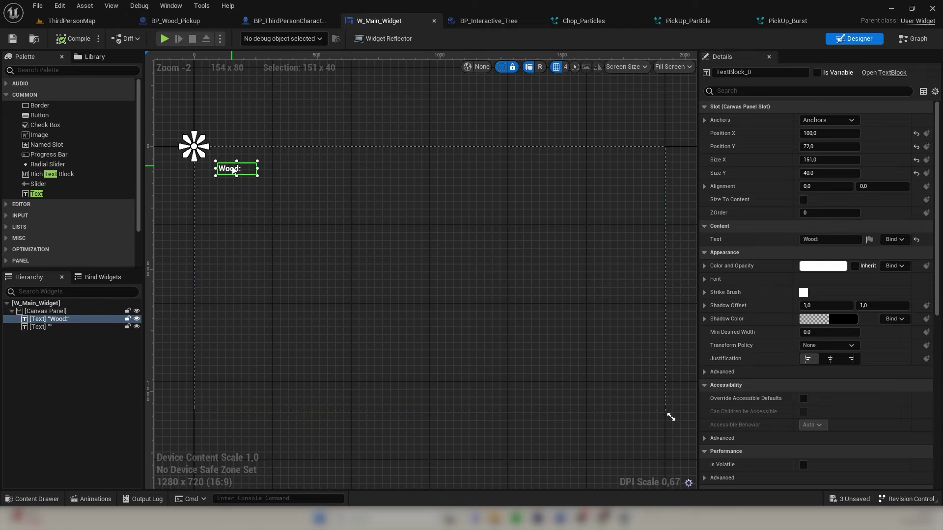
{"action": "left_click", "coordinate": [268, 171]}
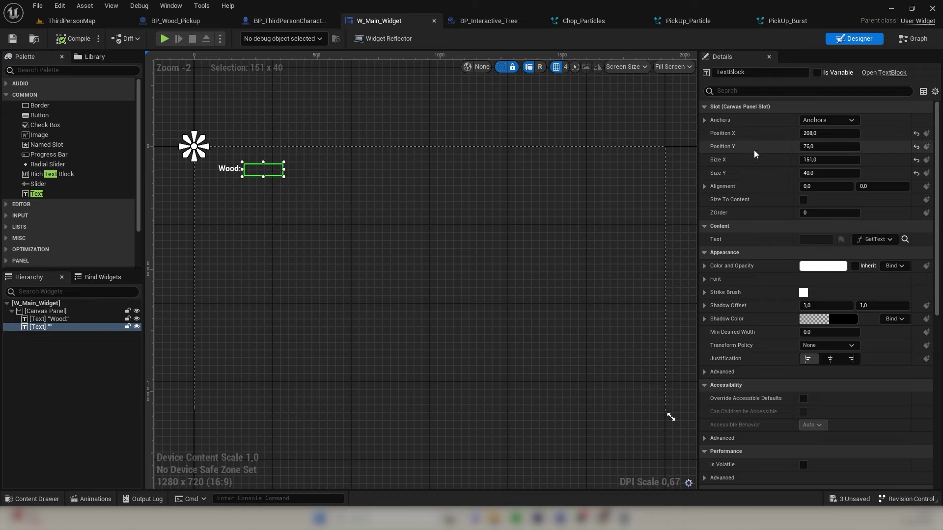
{"action": "left_click", "coordinate": [230, 172]}
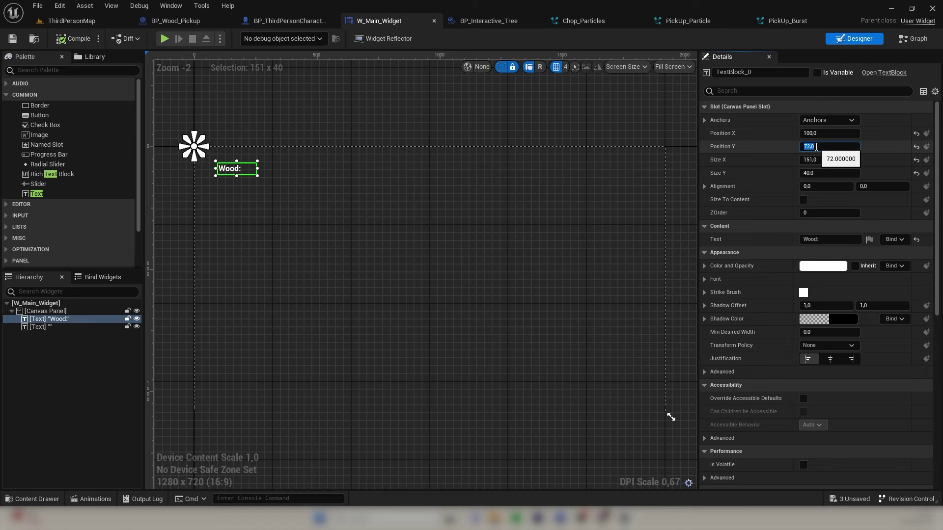
{"action": "left_click", "coordinate": [448, 173]}
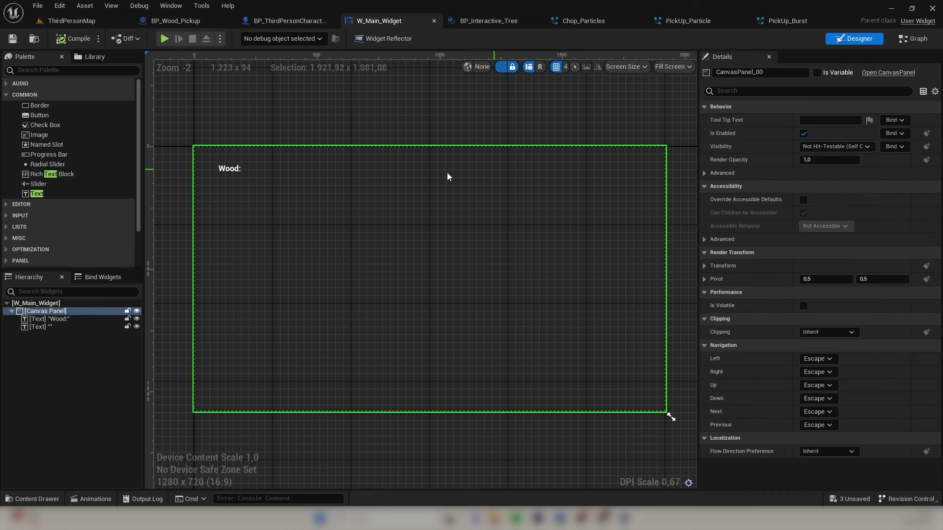
{"action": "left_click", "coordinate": [248, 172]}
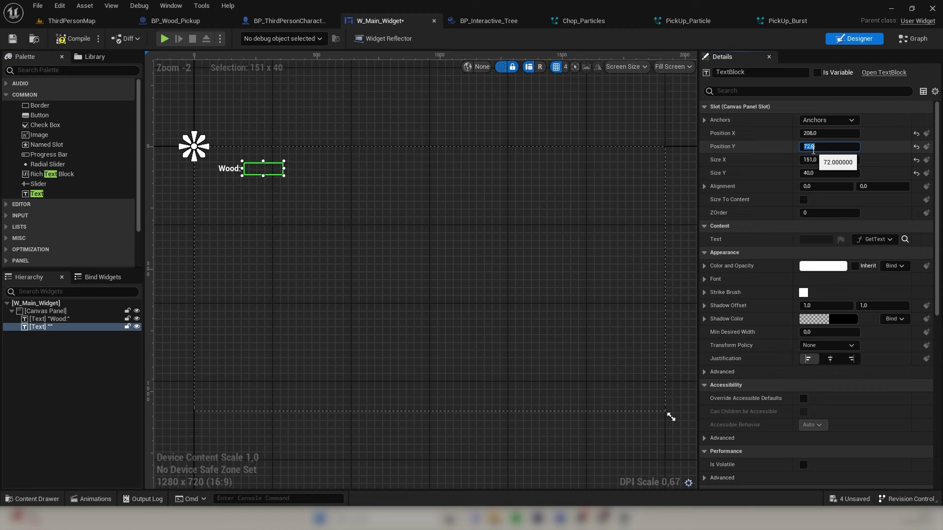
{"action": "left_click", "coordinate": [444, 207]}
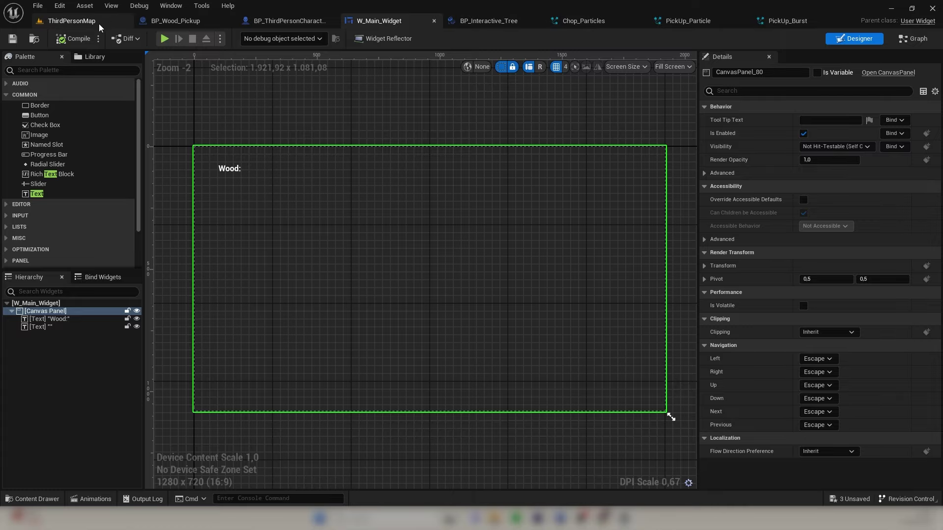
Play-test ThirdPersonMap to check the wood counter's alignment while collecting wood and chopping a tree, and end the play session
{"action": "left_click", "coordinate": [78, 21]}
{"action": "key", "text": "alt+p"}
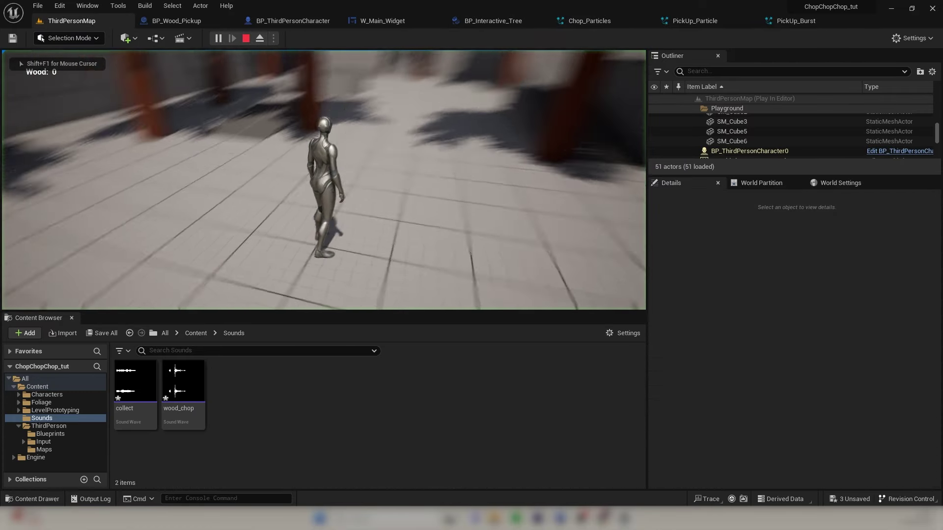
{"action": "key", "text": "w"}
{"action": "key", "text": "e"}
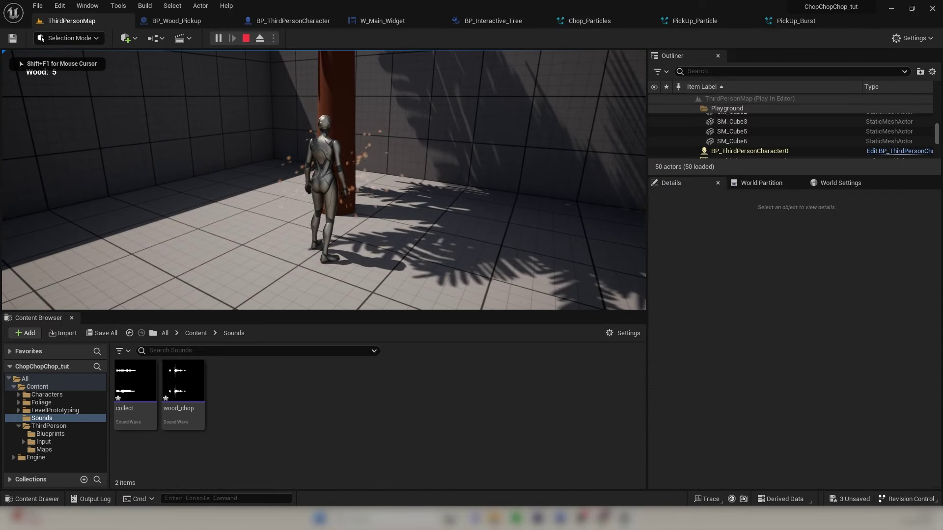
{"action": "key", "text": "w"}
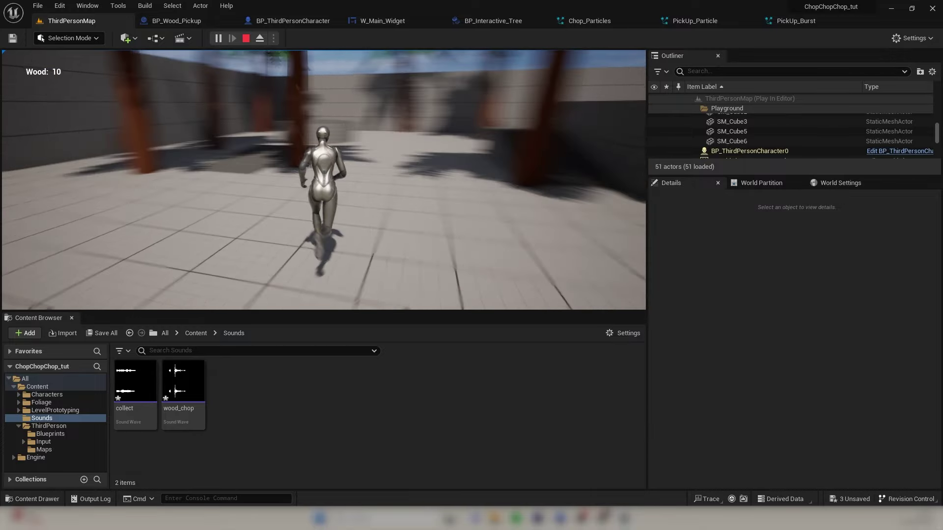
{"action": "key", "text": "a"}
{"action": "key", "text": "w"}
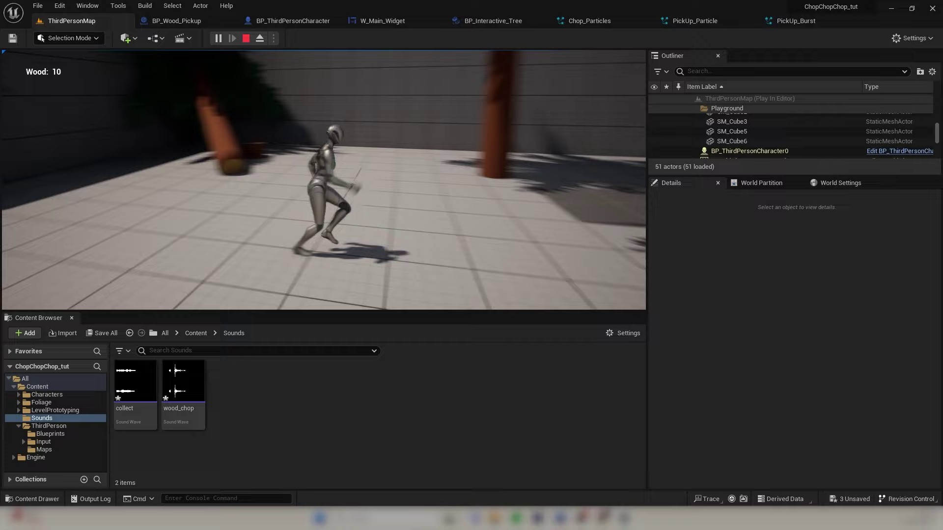
{"action": "key", "text": "w"}
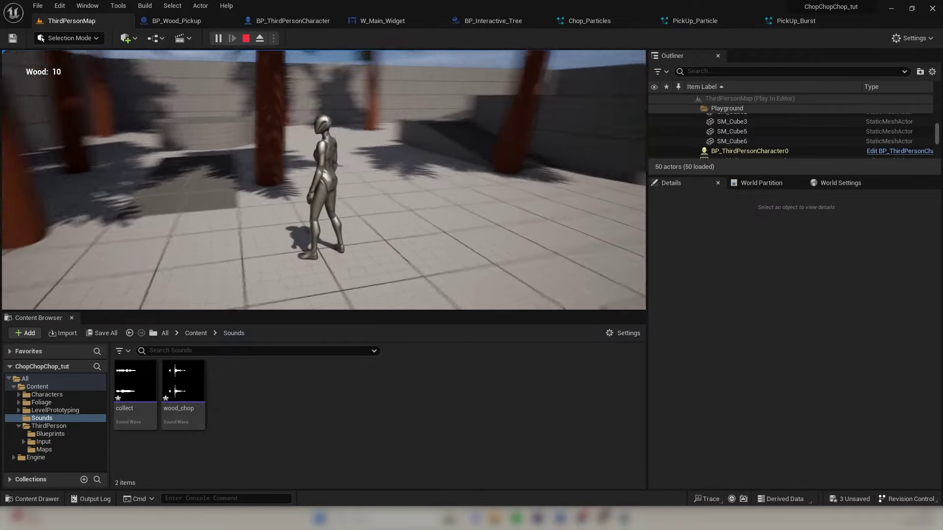
{"action": "key", "text": "a"}
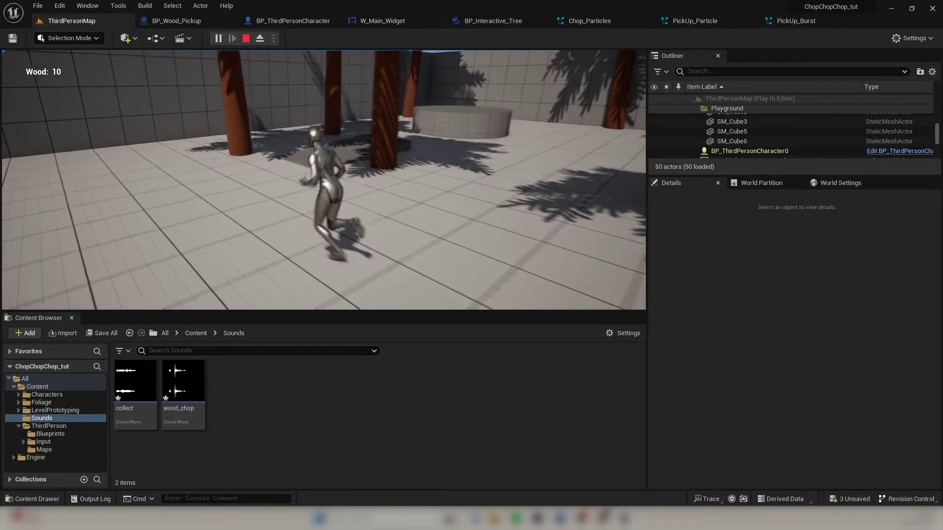
{"action": "key", "text": "w"}
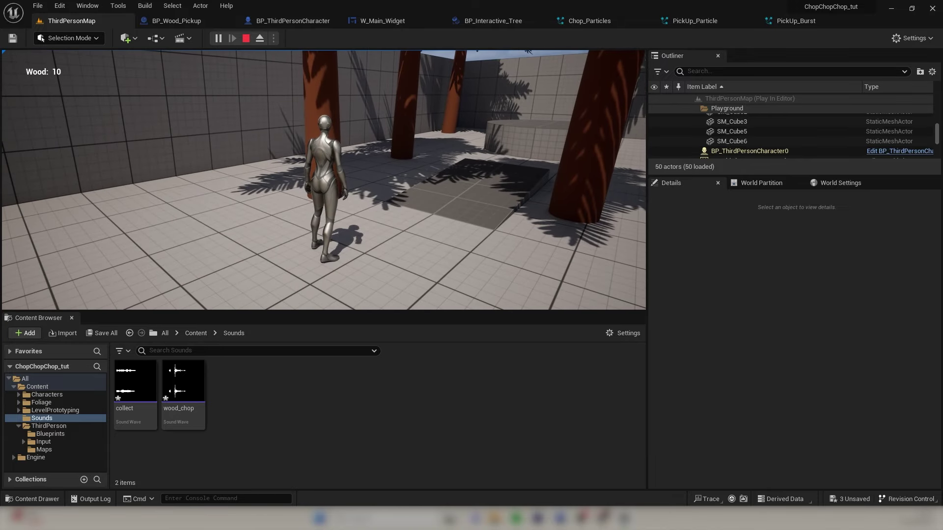
{"action": "key", "text": "Escape"}
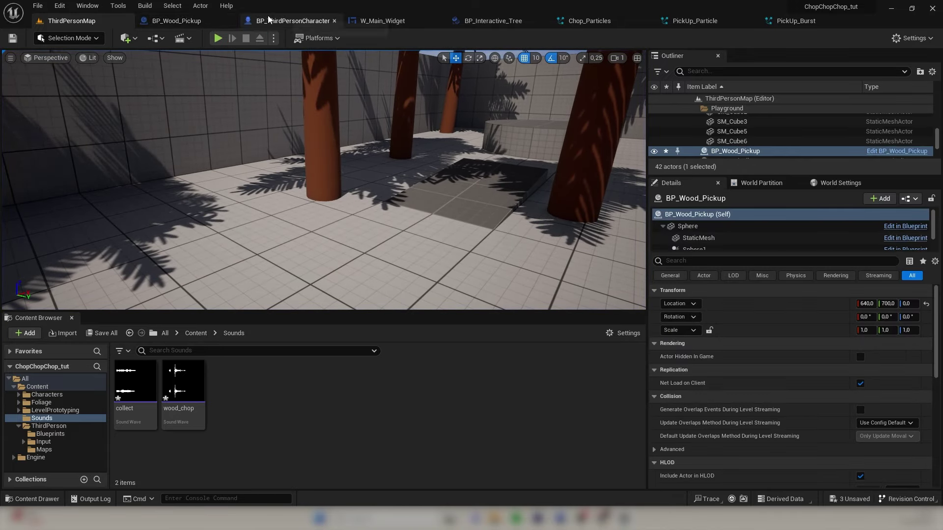
In the BP_Wood_Pickup event graph, reposition the Destroy Actor node level with the Play Sound at Location node
{"action": "left_click", "coordinate": [180, 20]}
{"action": "right_click_drag", "start_coordinate": [482, 161], "coordinate": [400, 164]}
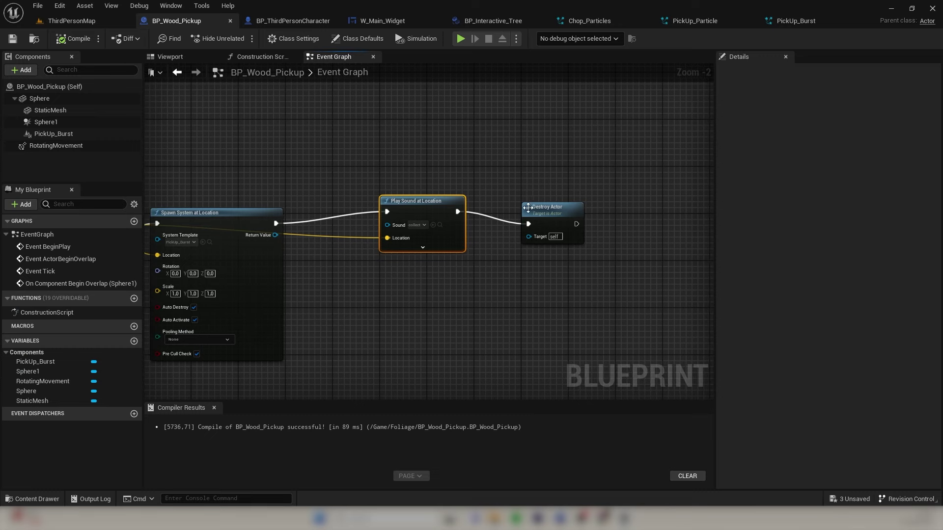
{"action": "left_click_drag", "start_coordinate": [528, 208], "coordinate": [581, 203]}
{"action": "right_click_drag", "start_coordinate": [364, 181], "coordinate": [588, 175]}
{"action": "scroll", "coordinate": [481, 178], "scroll_direction": "down", "scroll_amount": 1}
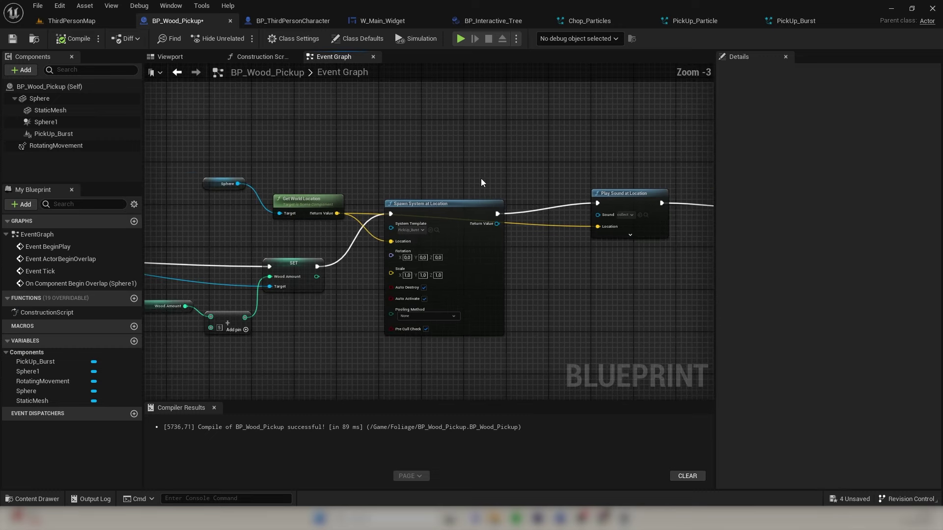
{"action": "right_click_drag", "start_coordinate": [694, 199], "coordinate": [529, 205]}
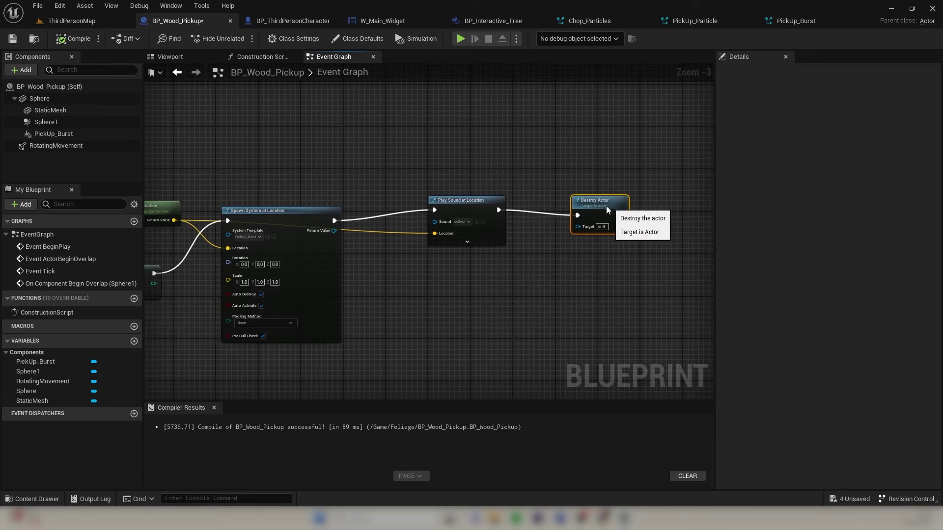
Move the Get World Location, Spawn System at Location, Play Sound at Location and Destroy Actor nodes down, level with the SET node
{"action": "right_click_drag", "start_coordinate": [387, 174], "coordinate": [632, 157]}
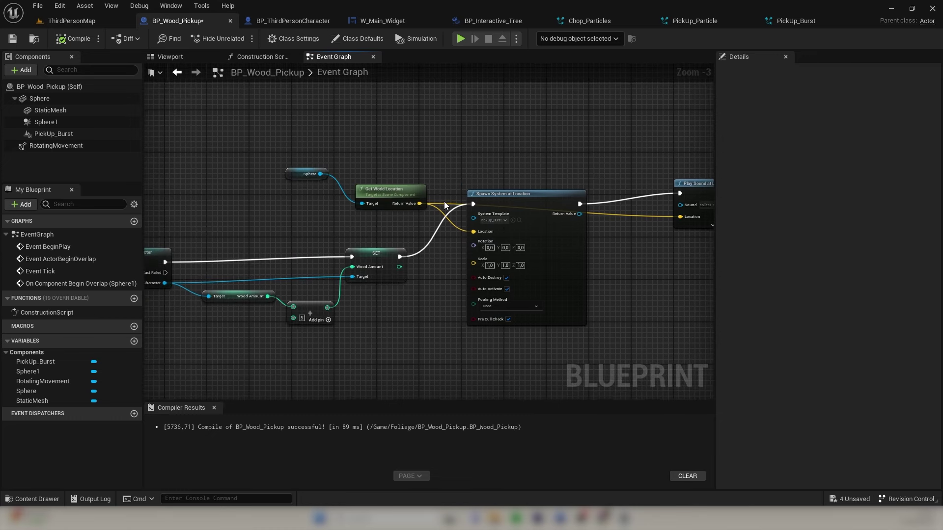
{"action": "right_click_drag", "start_coordinate": [252, 155], "coordinate": [288, 148]}
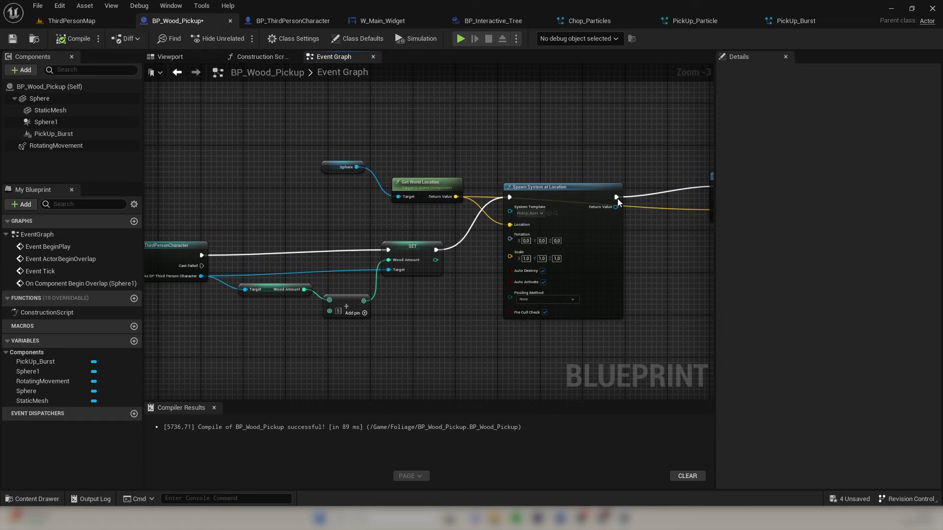
{"action": "left_click_drag", "start_coordinate": [291, 131], "coordinate": [671, 205]}
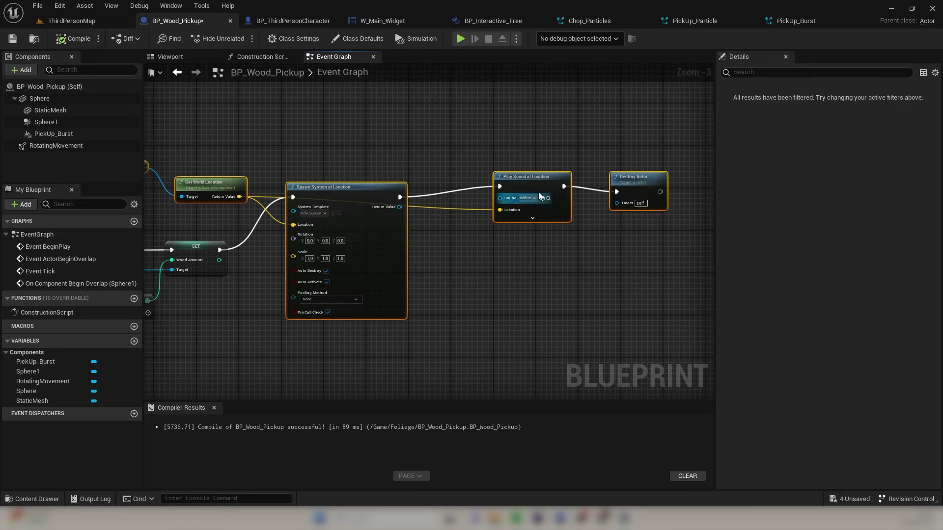
{"action": "left_click_drag", "start_coordinate": [525, 178], "coordinate": [488, 214]}
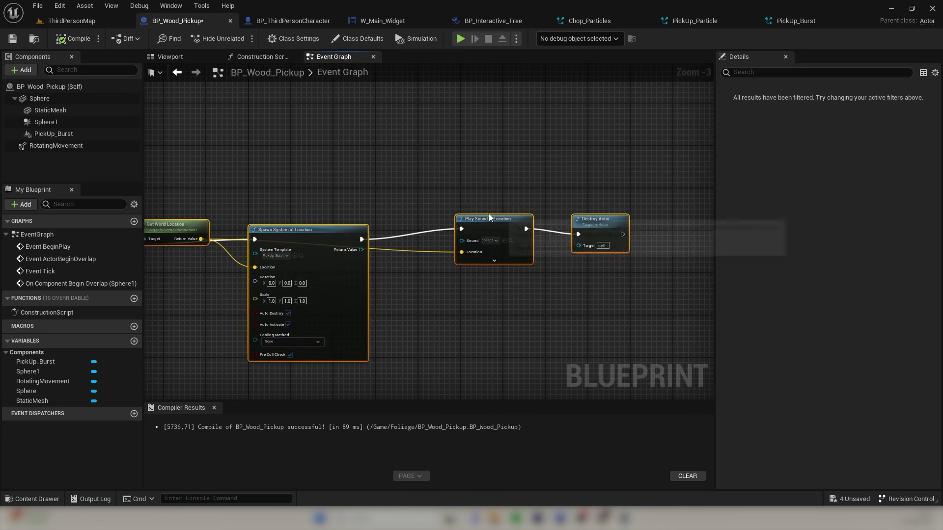
{"action": "right_click_drag", "start_coordinate": [488, 213], "coordinate": [517, 186]}
{"action": "left_click", "coordinate": [437, 175]}
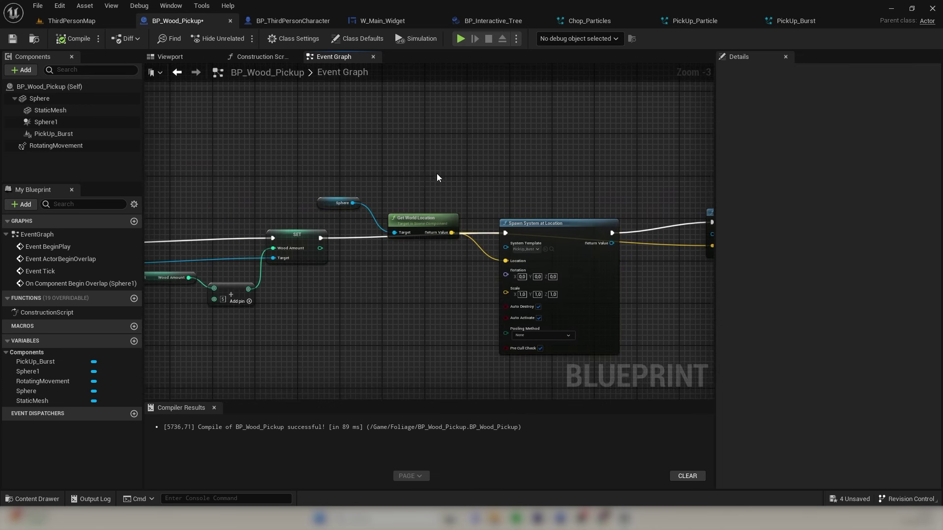
Place the Sphere and Get World Location nodes below the execution wire and shift Spawn System at Location away from the SET node
{"action": "left_click_drag", "start_coordinate": [426, 218], "coordinate": [427, 291]}
{"action": "left_click_drag", "start_coordinate": [342, 199], "coordinate": [353, 310]}
{"action": "left_click_drag", "start_coordinate": [543, 224], "coordinate": [568, 208]}
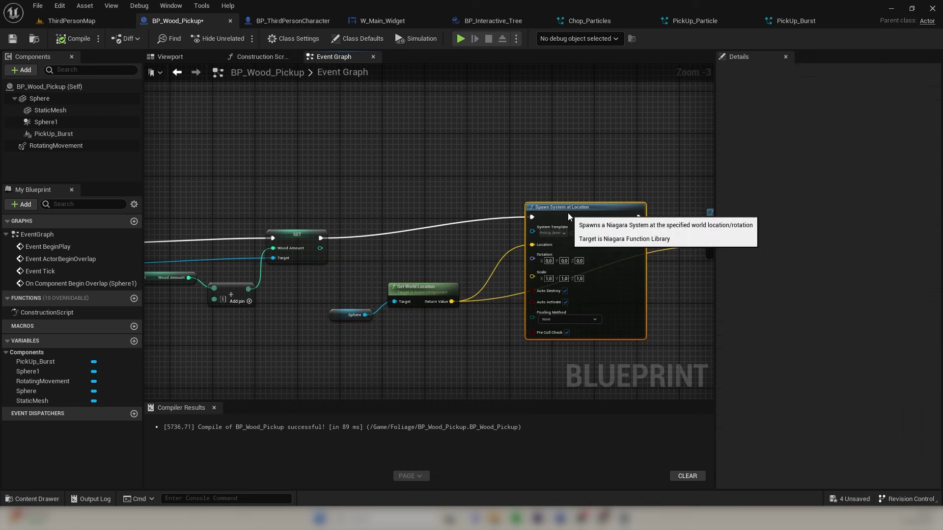
Insert a Delay node with a Duration of 0.5 between SET and Spawn System at Location, and compile and save the blueprint
{"action": "left_click_drag", "start_coordinate": [323, 239], "coordinate": [378, 195]}
{"action": "type", "text": "del"}
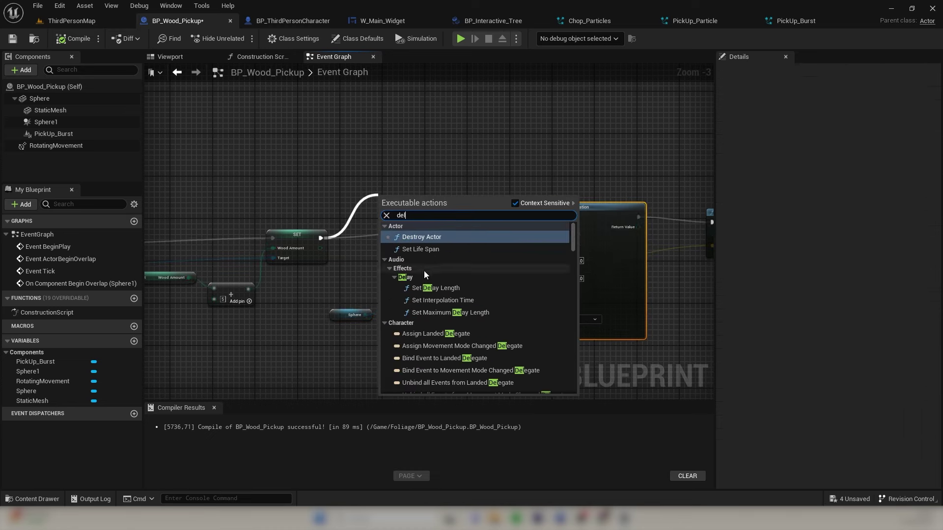
{"action": "type", "text": "ay"}
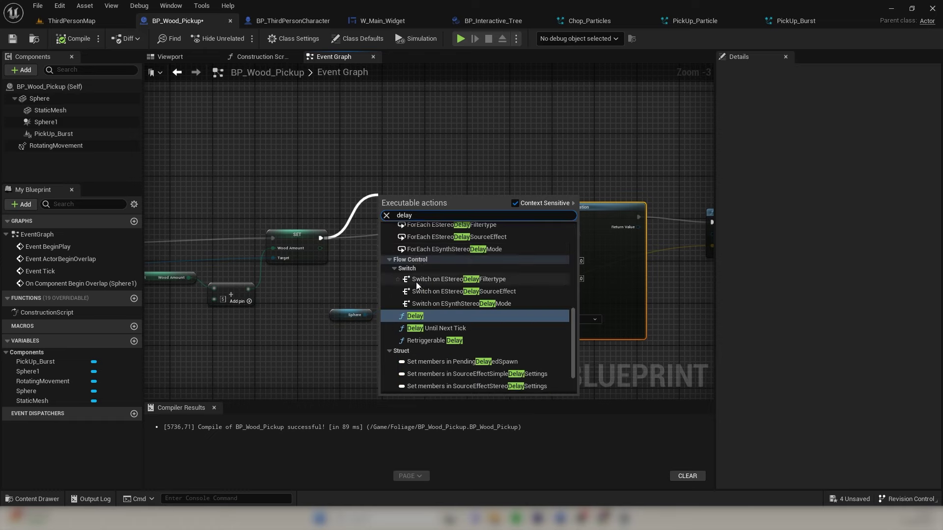
{"action": "left_click", "coordinate": [417, 317]}
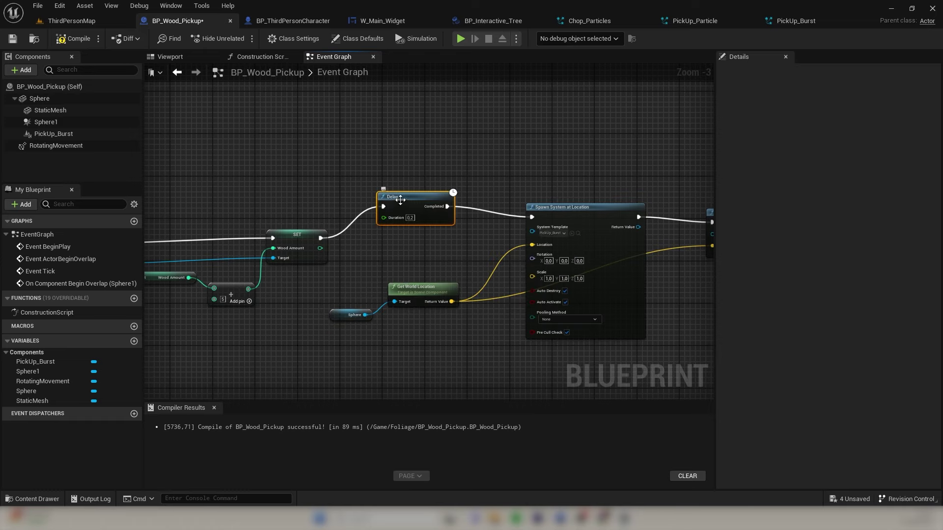
{"action": "left_click_drag", "start_coordinate": [401, 200], "coordinate": [405, 205]}
{"action": "left_click", "coordinate": [416, 223]}
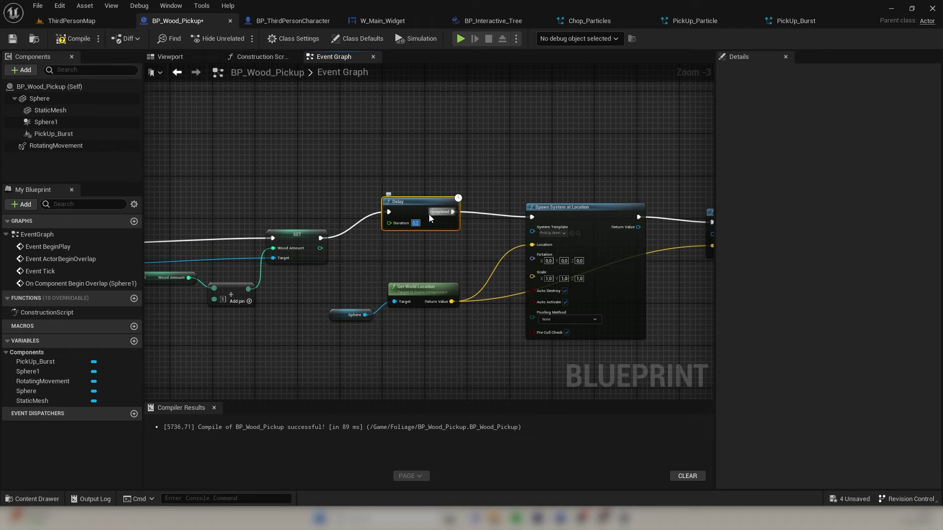
{"action": "type", "text": "0.5"}
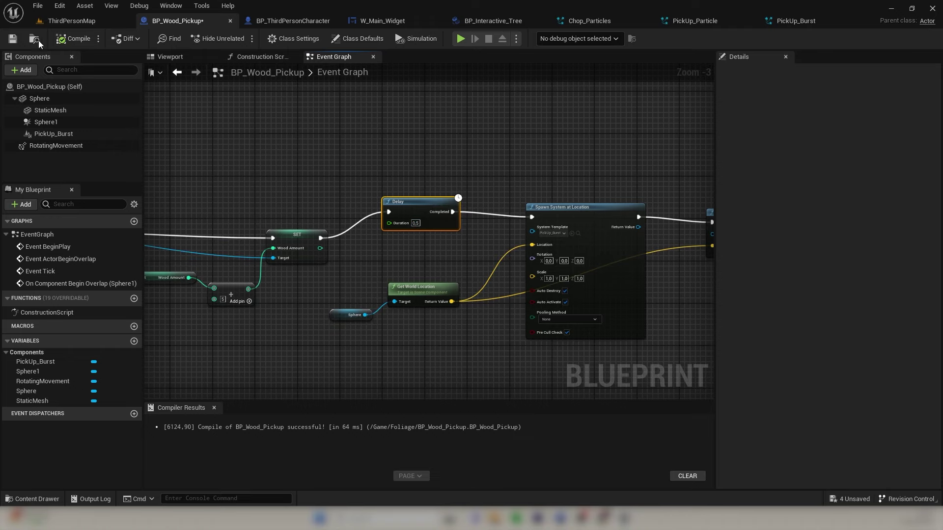
Play-test ThirdPersonMap by collecting the placed wood pickup and chopping the nearest tree to check the delayed pickup effects
{"action": "left_click", "coordinate": [58, 22]}
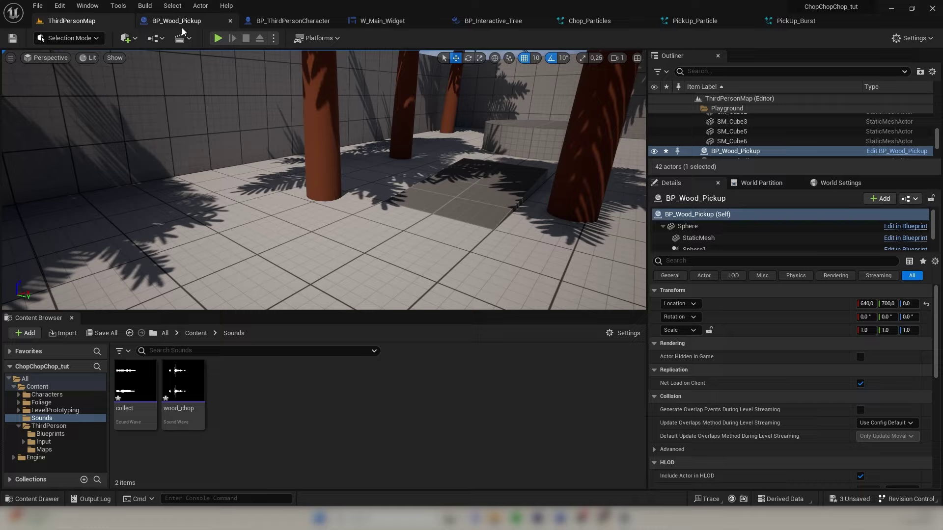
{"action": "left_click", "coordinate": [216, 38]}
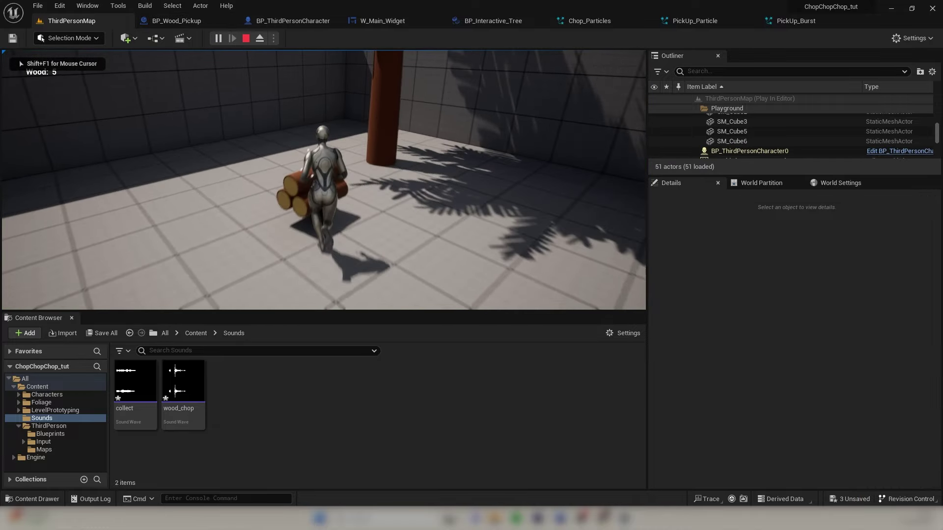
{"action": "key", "text": "w"}
{"action": "key", "text": "e"}
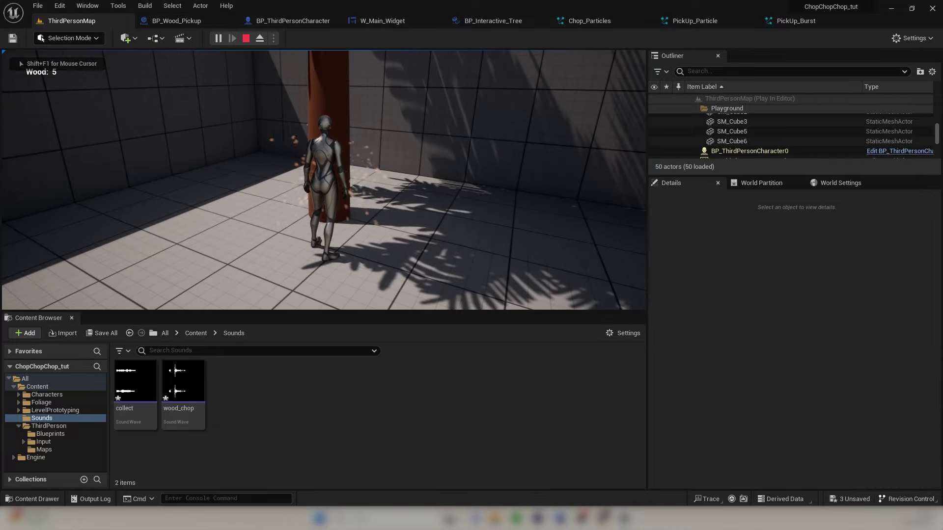
{"action": "key", "text": "e"}
{"action": "key", "text": "a"}
{"action": "key", "text": "w"}
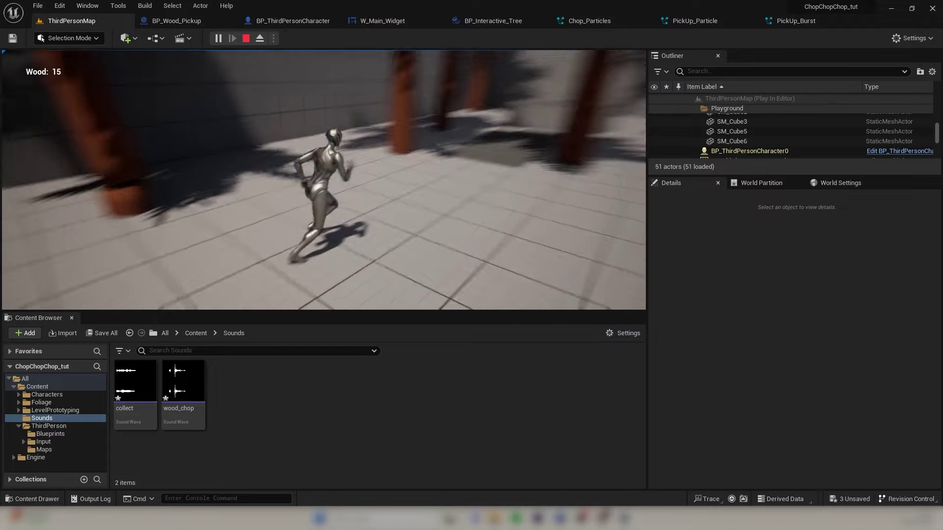
Chop more trees and collect their wood to test the delayed burst and sound
{"action": "key", "text": "w"}
{"action": "key", "text": "e"}
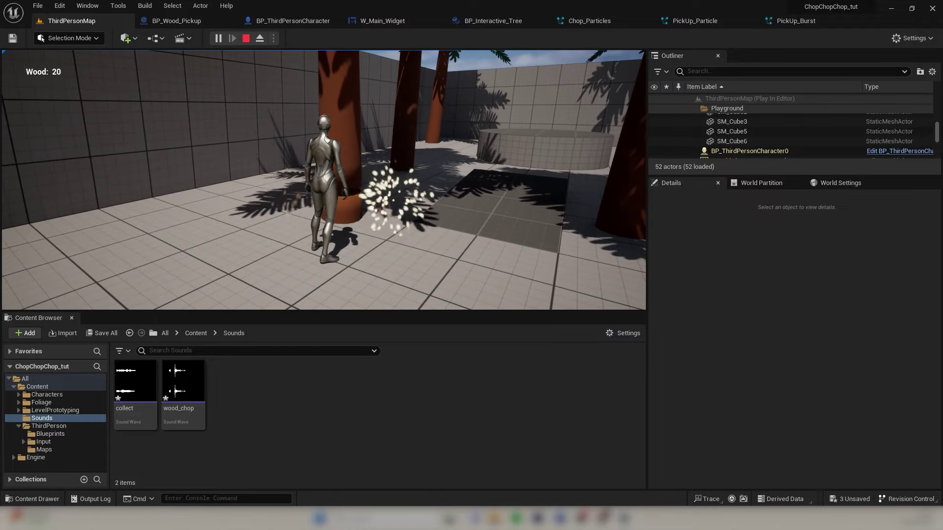
{"action": "key", "text": "w"}
{"action": "key", "text": "e"}
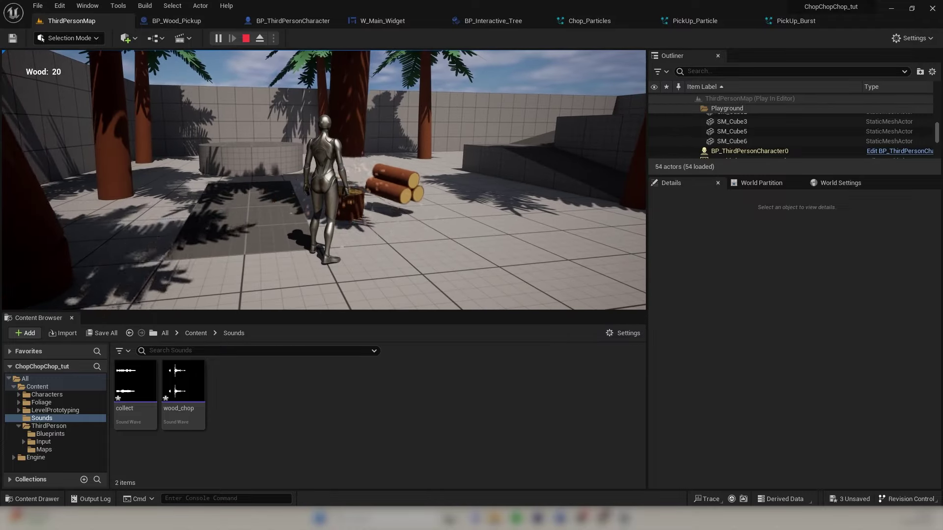
{"action": "key", "text": "w"}
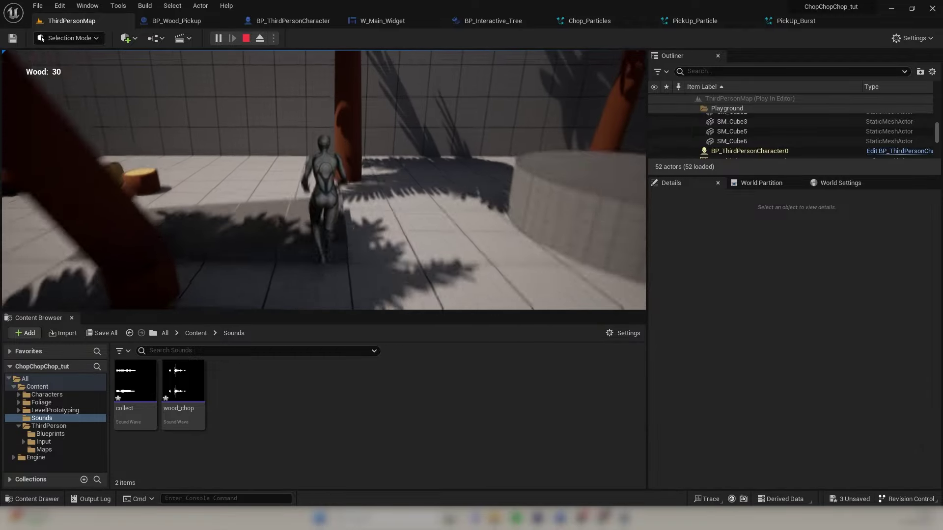
{"action": "key", "text": "w"}
{"action": "key", "text": "e"}
{"action": "key", "text": "w"}
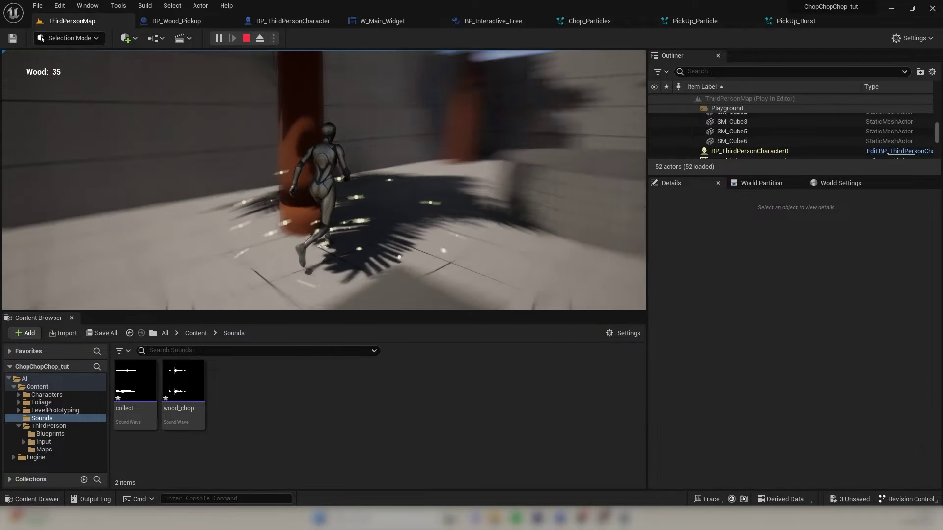
Run and jump across the arena to look over the chopped trees, and end the play session
{"action": "key", "text": "w"}
{"action": "key", "text": "space"}
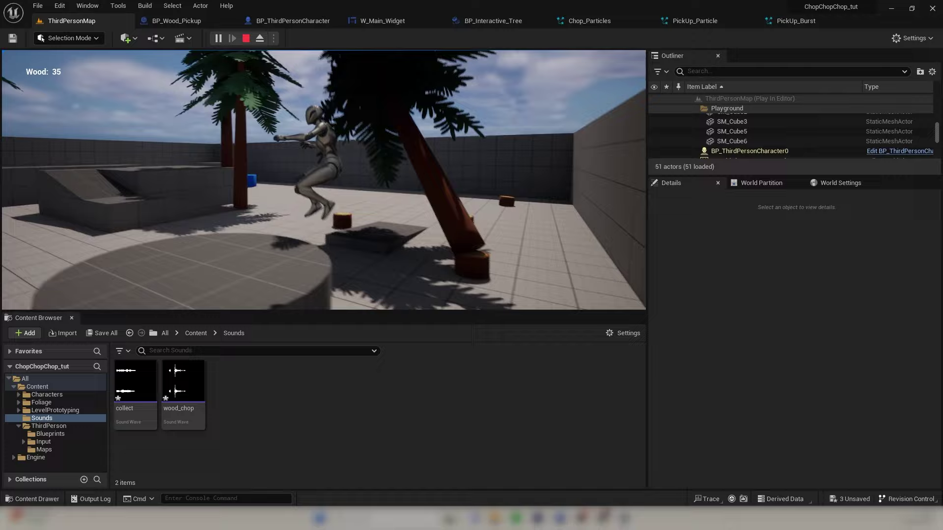
{"action": "key", "text": "w"}
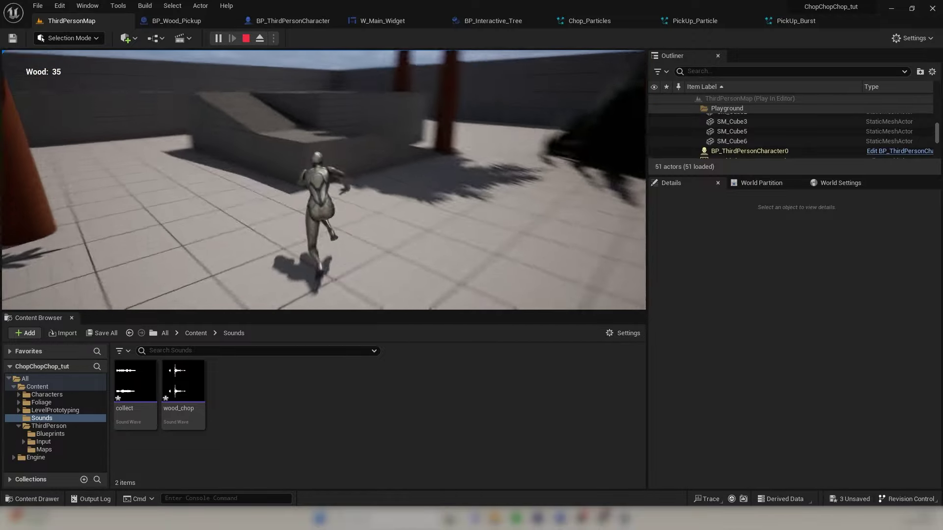
{"action": "key", "text": "w"}
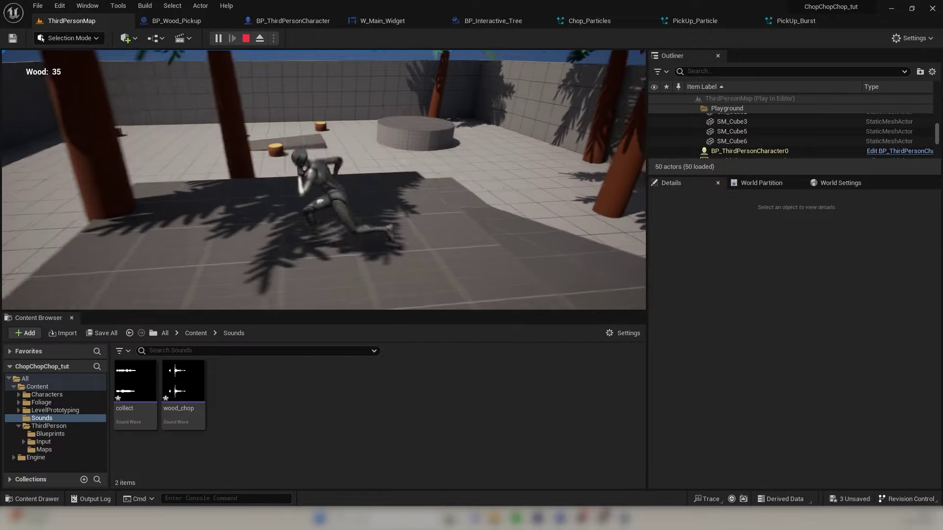
{"action": "key", "text": "w"}
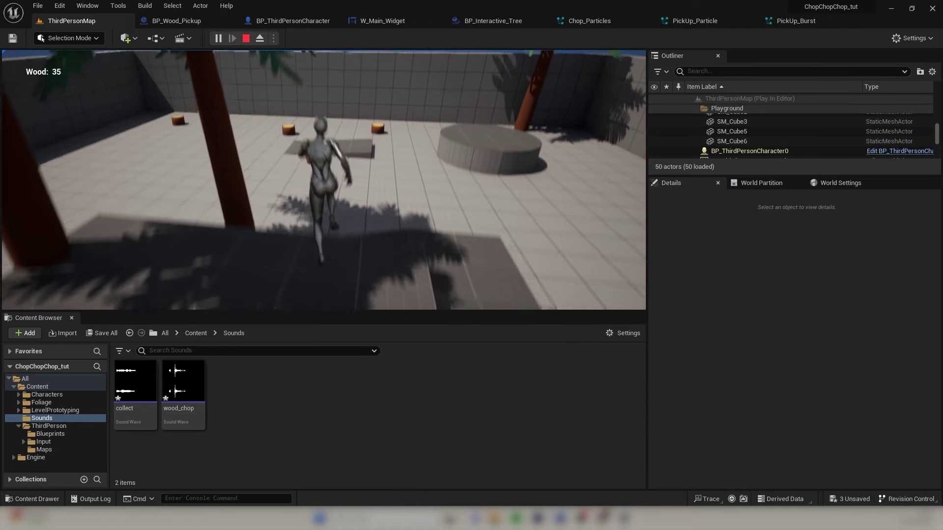
{"action": "key", "text": "w"}
{"action": "key", "text": "Escape"}
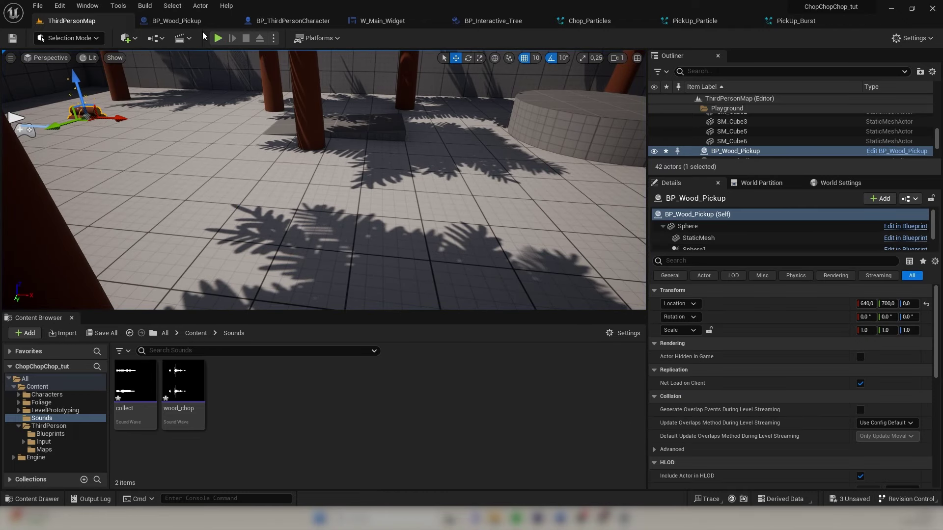
Examine the BP_Interactive_Tree event graph, from the Chop event to the nodes spawning the upper tree and the wood pickup
{"action": "left_click", "coordinate": [500, 23]}
{"action": "scroll", "coordinate": [511, 245], "scroll_direction": "down", "scroll_amount": 6}
{"action": "right_click_drag", "start_coordinate": [565, 258], "coordinate": [407, 169]}
{"action": "scroll", "coordinate": [406, 241], "scroll_direction": "up", "scroll_amount": 6}
{"action": "right_click_drag", "start_coordinate": [583, 150], "coordinate": [294, 136]}
{"action": "right_click_drag", "start_coordinate": [709, 160], "coordinate": [455, 164]}
{"action": "scroll", "coordinate": [627, 164], "scroll_direction": "down", "scroll_amount": 3}
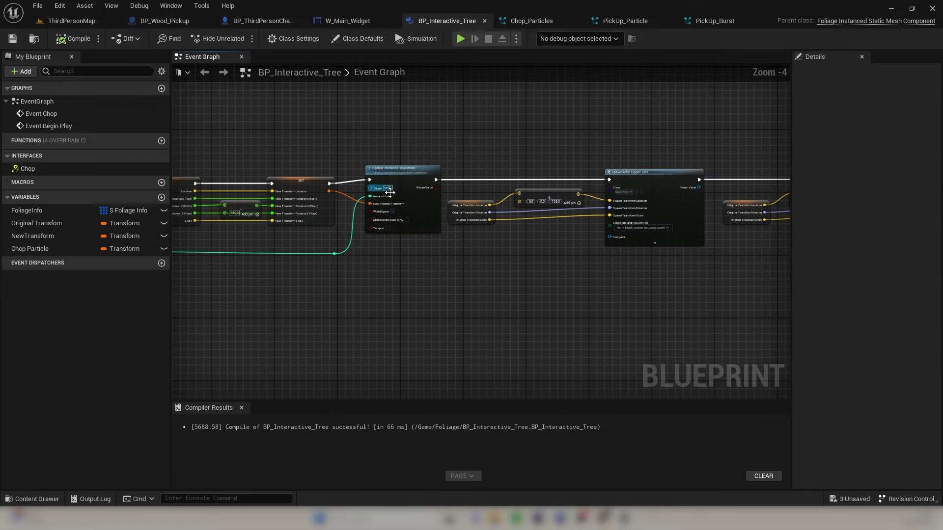
{"action": "right_click_drag", "start_coordinate": [599, 149], "coordinate": [377, 212]}
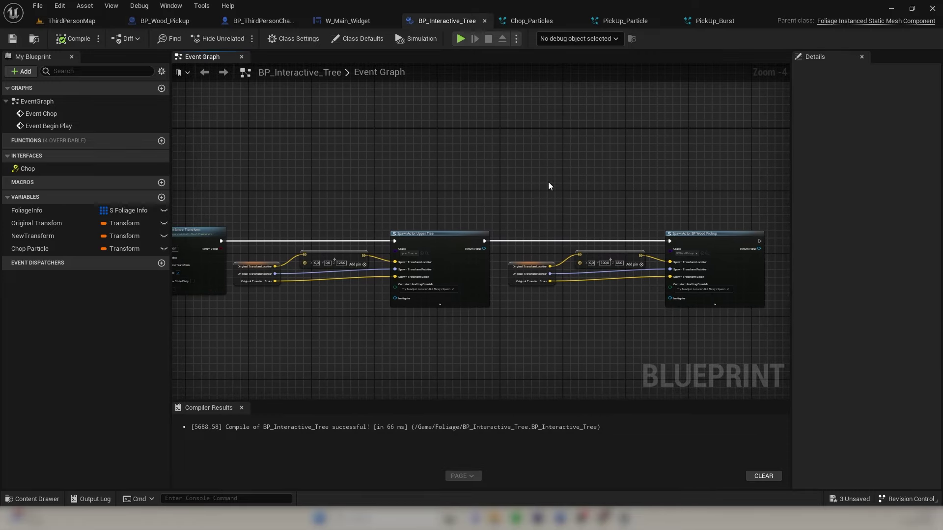
{"action": "right_click_drag", "start_coordinate": [477, 191], "coordinate": [410, 143]}
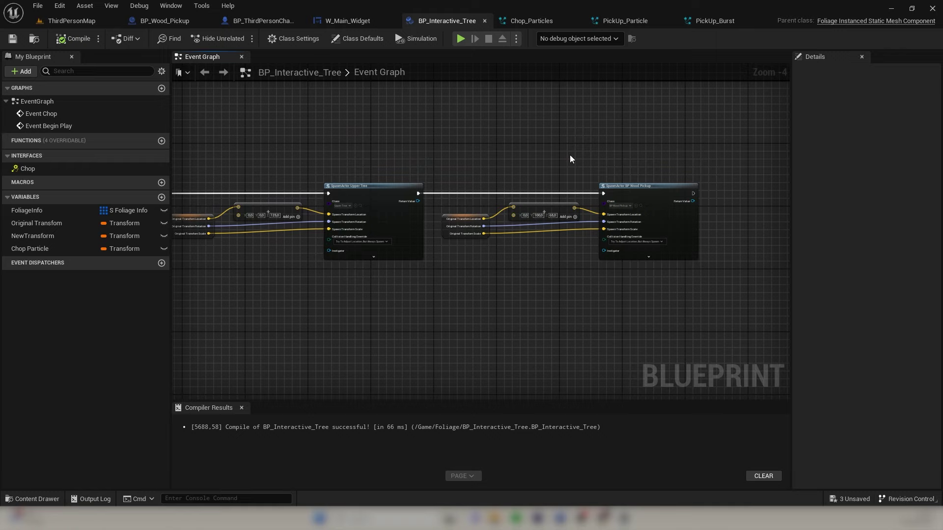
{"action": "scroll", "coordinate": [549, 190], "scroll_direction": "up", "scroll_amount": 2}
{"action": "right_click_drag", "start_coordinate": [525, 179], "coordinate": [676, 146]}
{"action": "scroll", "coordinate": [591, 146], "scroll_direction": "down", "scroll_amount": 4}
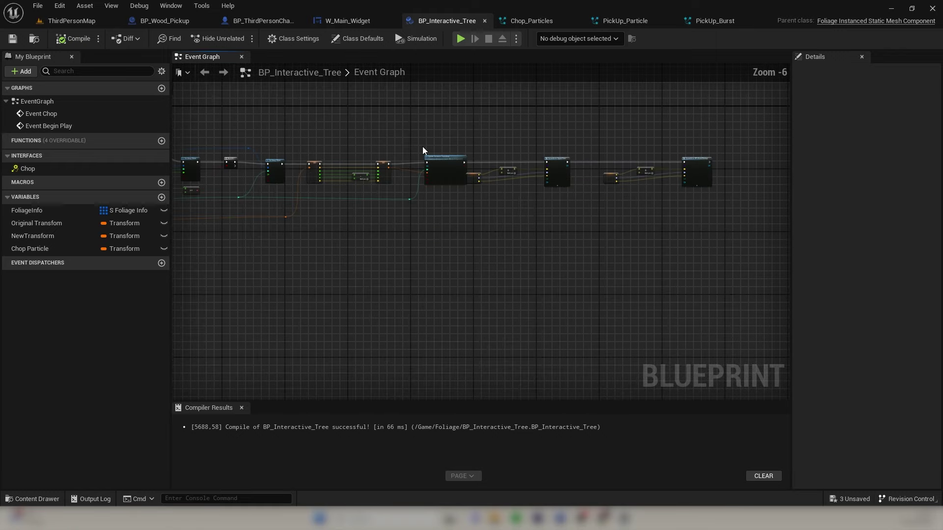
{"action": "right_click_drag", "start_coordinate": [423, 150], "coordinate": [525, 170]}
{"action": "right_click_drag", "start_coordinate": [576, 142], "coordinate": [726, 143]}
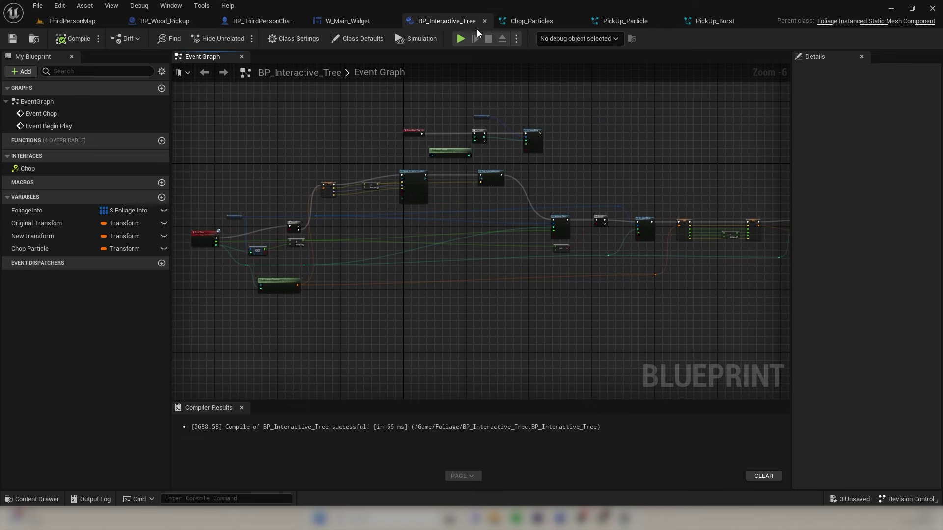
In ThirdPersonMap, switch to Foliage Mode, select all painted tree instances and remove them from the level
{"action": "left_click", "coordinate": [71, 21]}
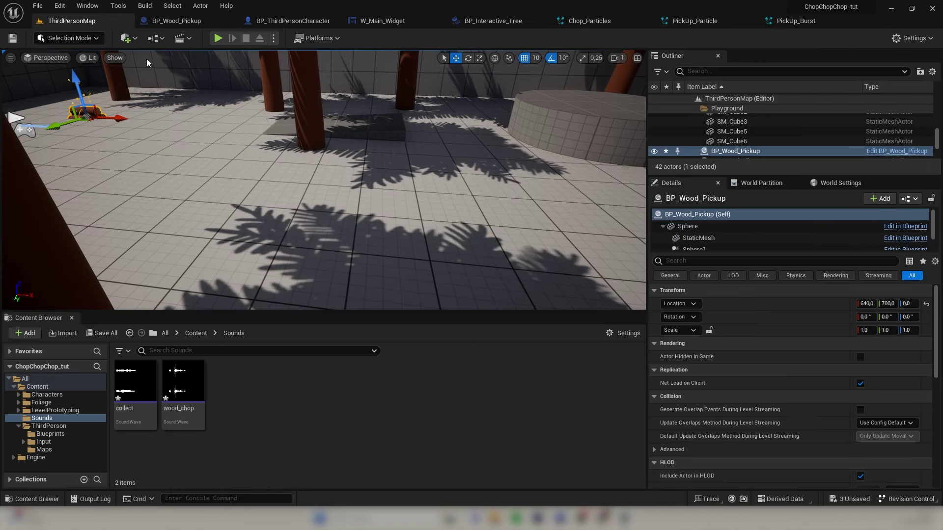
{"action": "scroll", "coordinate": [451, 178], "scroll_direction": "down", "scroll_amount": 8}
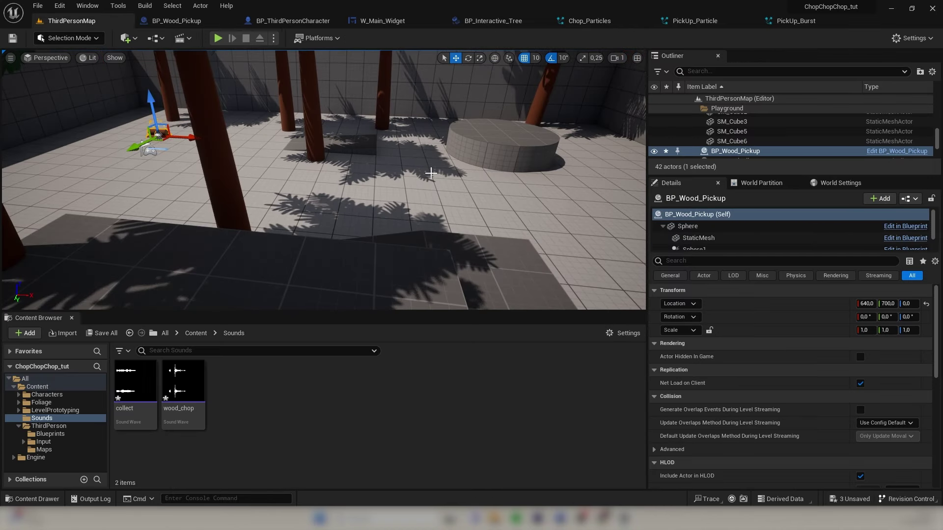
{"action": "right_click_drag", "start_coordinate": [415, 161], "coordinate": [451, 138]}
{"action": "left_click", "coordinate": [79, 38]}
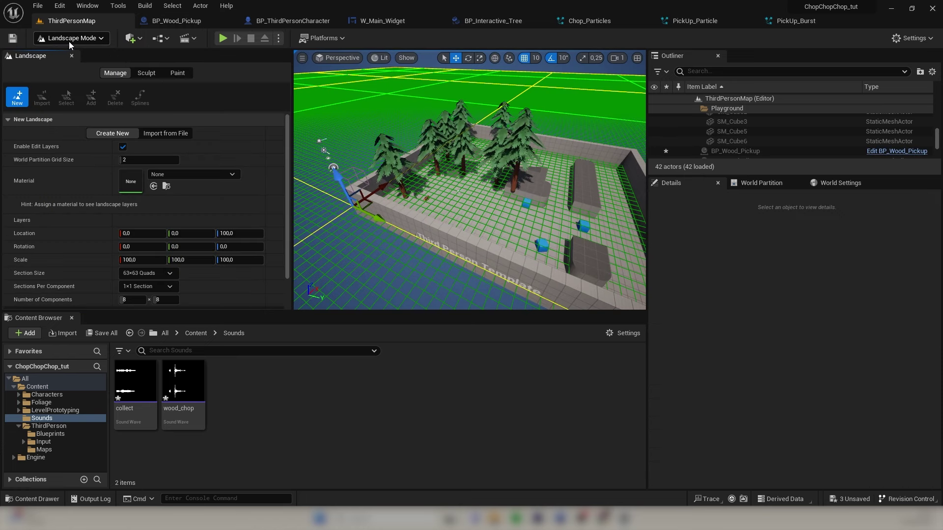
{"action": "left_click", "coordinate": [68, 41]}
{"action": "left_click", "coordinate": [56, 78]}
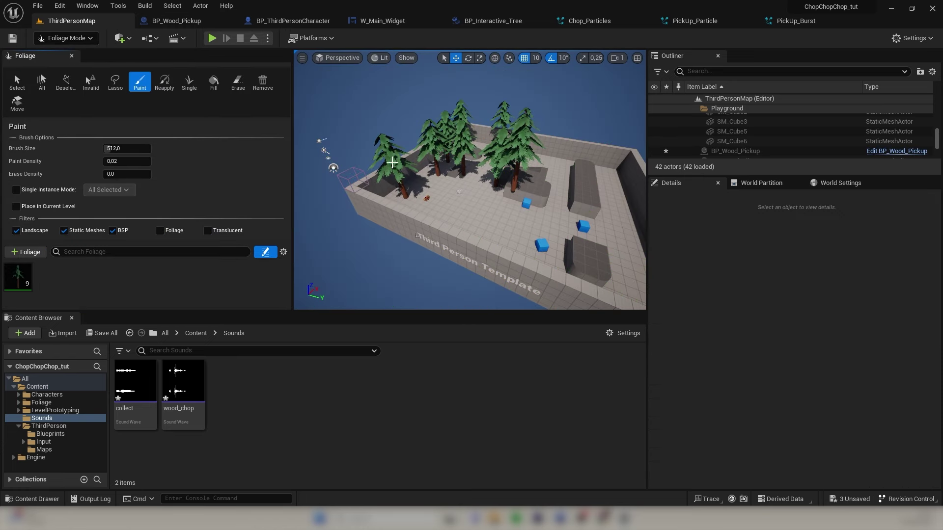
{"action": "right_click_drag", "start_coordinate": [393, 163], "coordinate": [409, 152]}
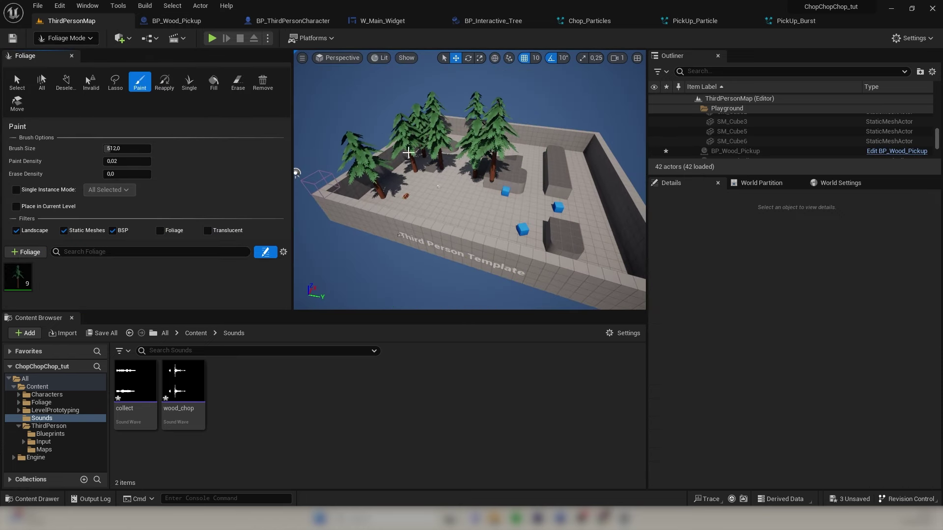
{"action": "left_click", "coordinate": [42, 82]}
{"action": "left_click", "coordinate": [263, 82]}
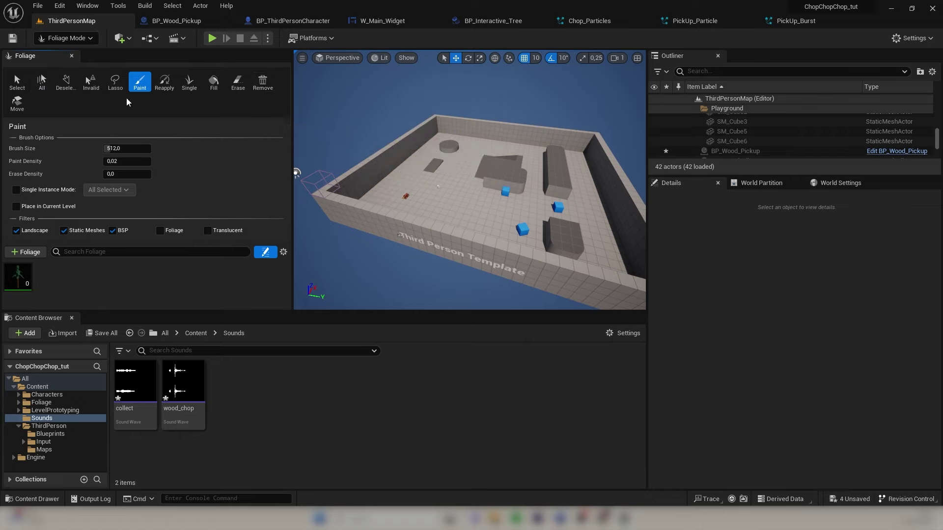
Paint F_Tree foliage instances across the arena floor of ThirdPersonMap with the foliage Paint tool
{"action": "left_click", "coordinate": [11, 277]}
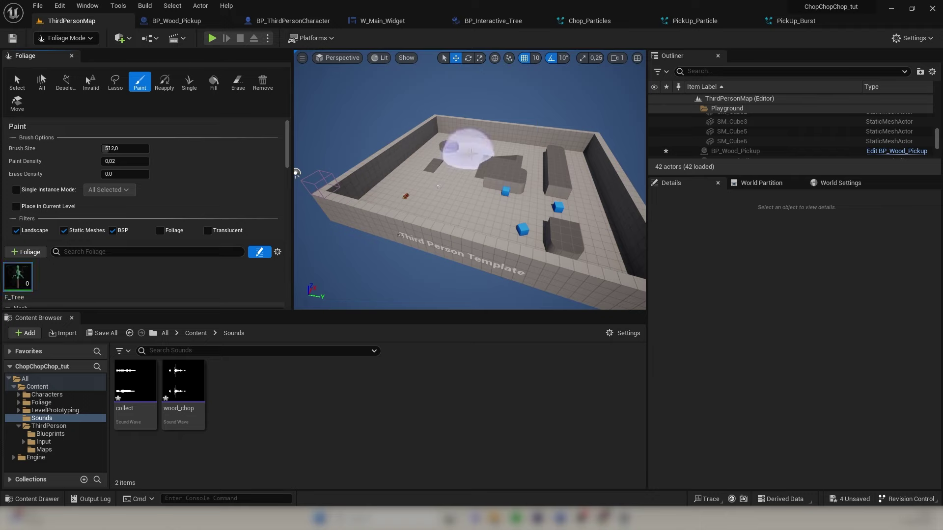
{"action": "left_click", "coordinate": [470, 150]}
{"action": "mouse_move", "coordinate": [470, 150]}
{"action": "left_mouse_down"}
{"action": "mouse_move", "coordinate": [440, 129]}
{"action": "mouse_move", "coordinate": [385, 179]}
{"action": "mouse_move", "coordinate": [489, 212]}
{"action": "mouse_move", "coordinate": [568, 164]}
{"action": "mouse_move", "coordinate": [585, 137]}
{"action": "mouse_move", "coordinate": [535, 157]}
{"action": "left_mouse_up"}
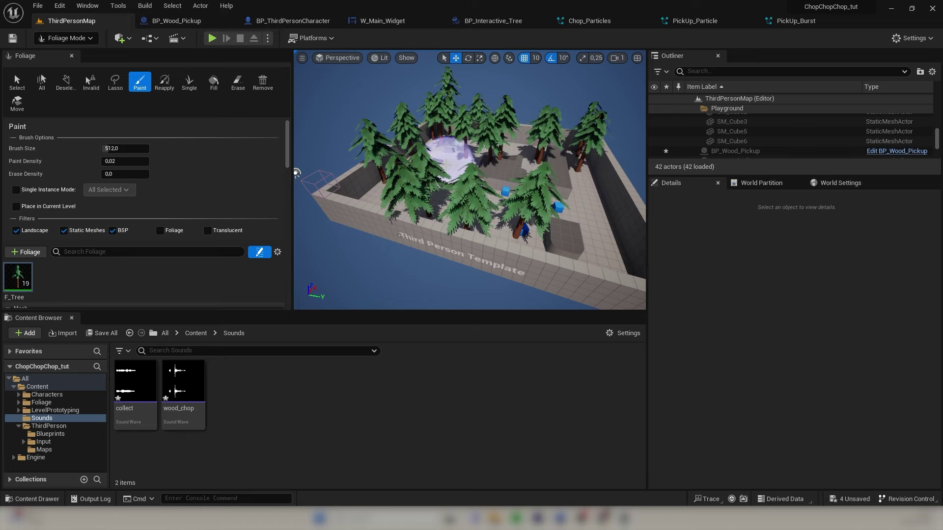
{"action": "left_click_drag", "start_coordinate": [450, 152], "coordinate": [570, 211]}
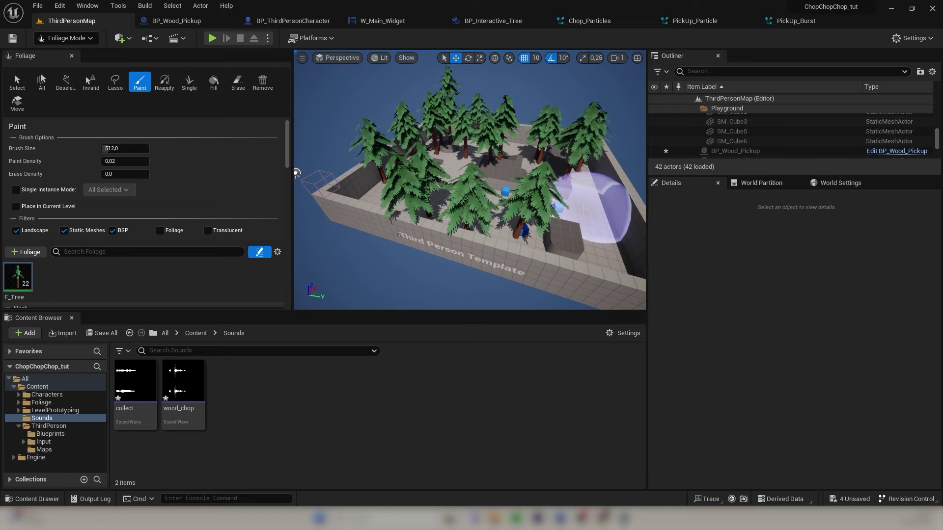
Play the level in the viewport to test chopping and collecting wood among the newly painted trees, and end the session
{"action": "left_click", "coordinate": [209, 39]}
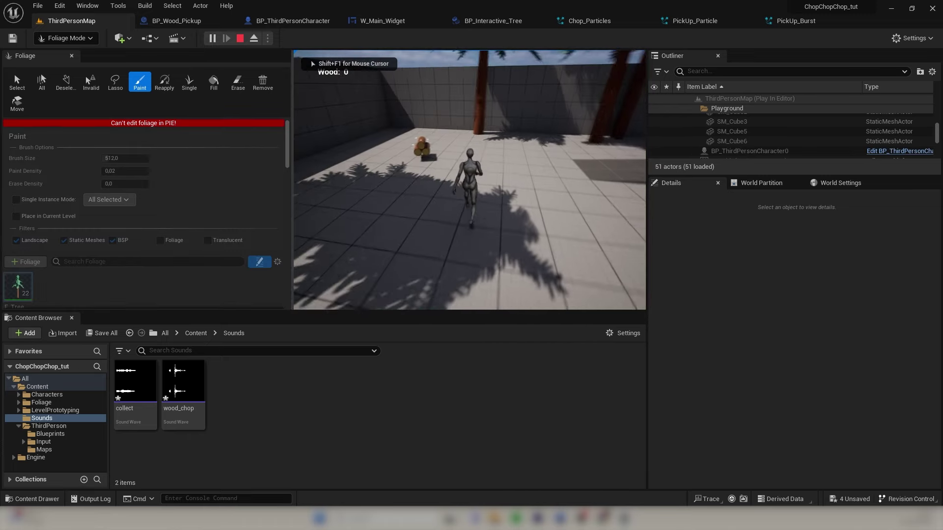
{"action": "key", "text": "w"}
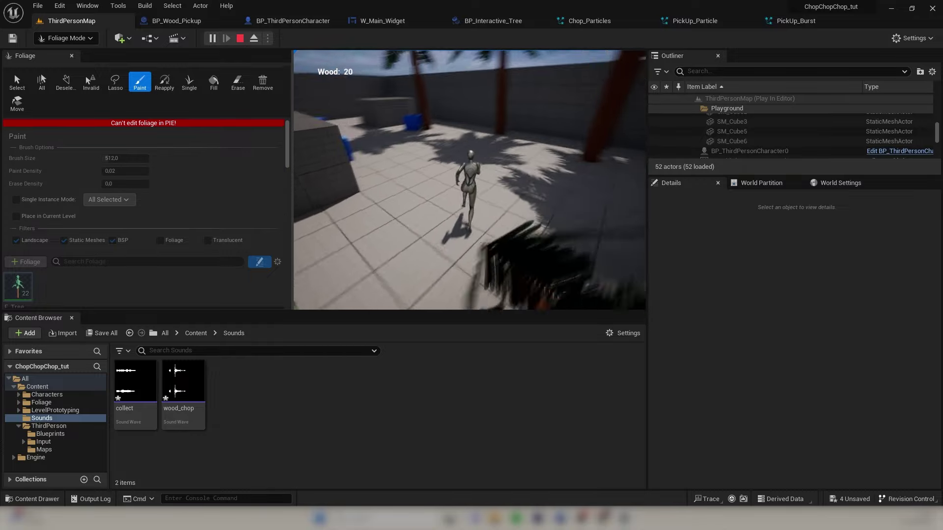
{"action": "key", "text": "w"}
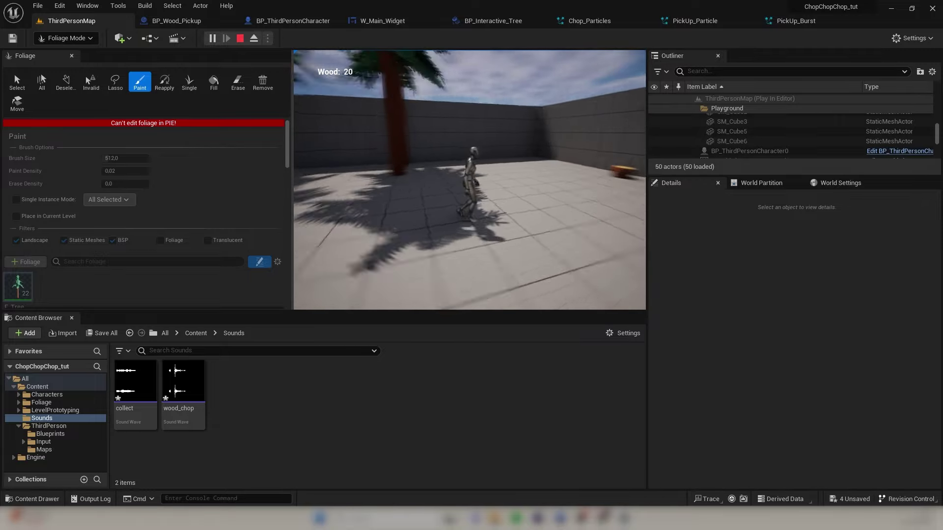
{"action": "key", "text": "w"}
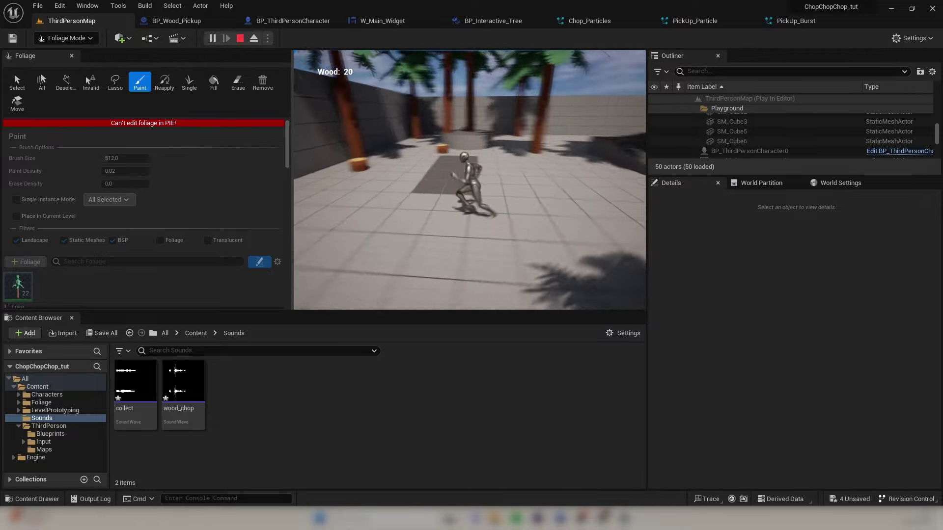
{"action": "key", "text": "s"}
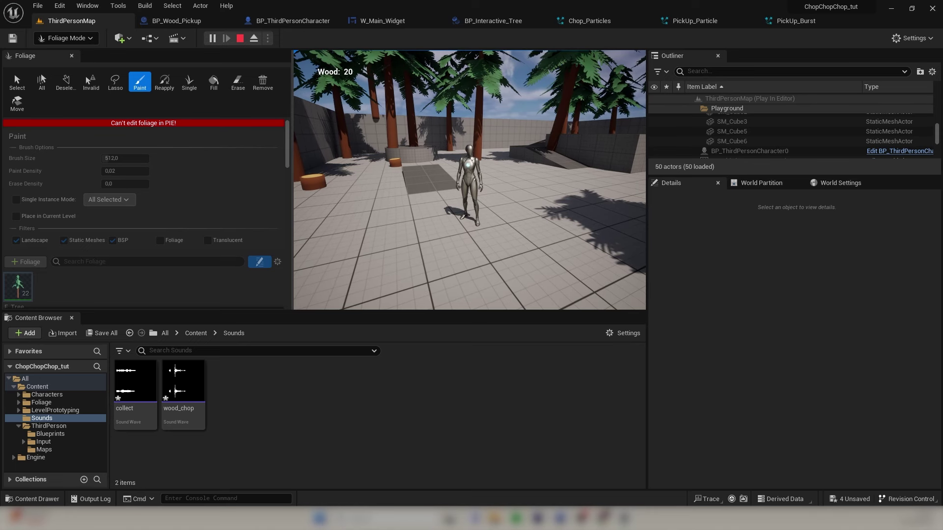
{"action": "key", "text": "Escape"}
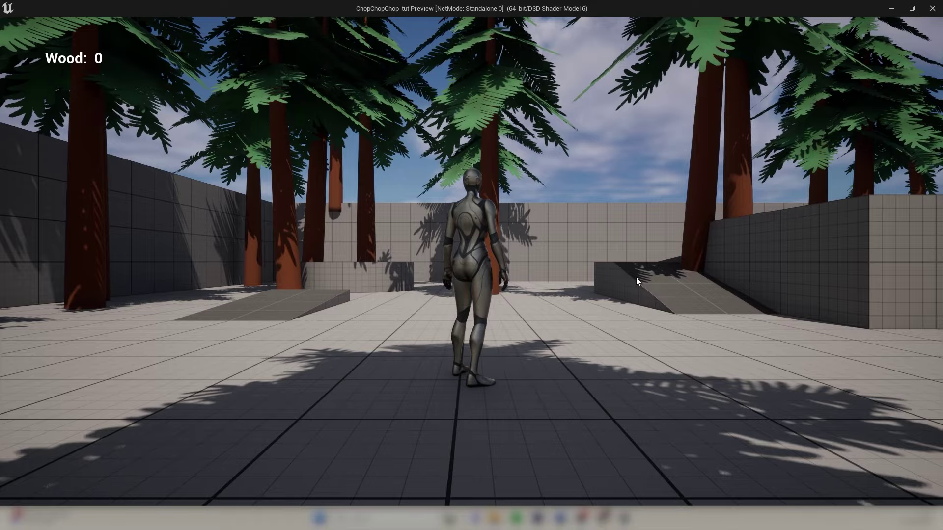
In a separate preview window, collect the placed wood pickup, and chop a tree near the wall and gather its wood
{"action": "left_click", "coordinate": [636, 278]}
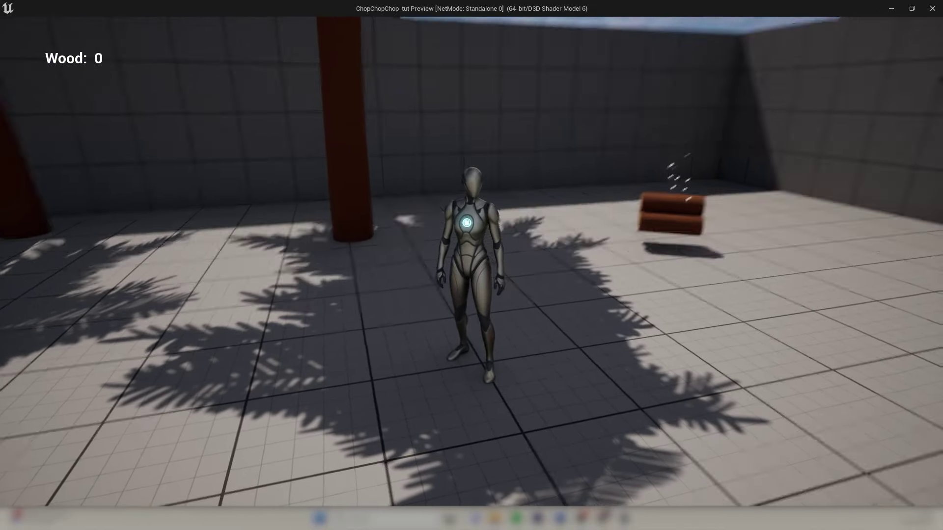
{"action": "key", "text": "w"}
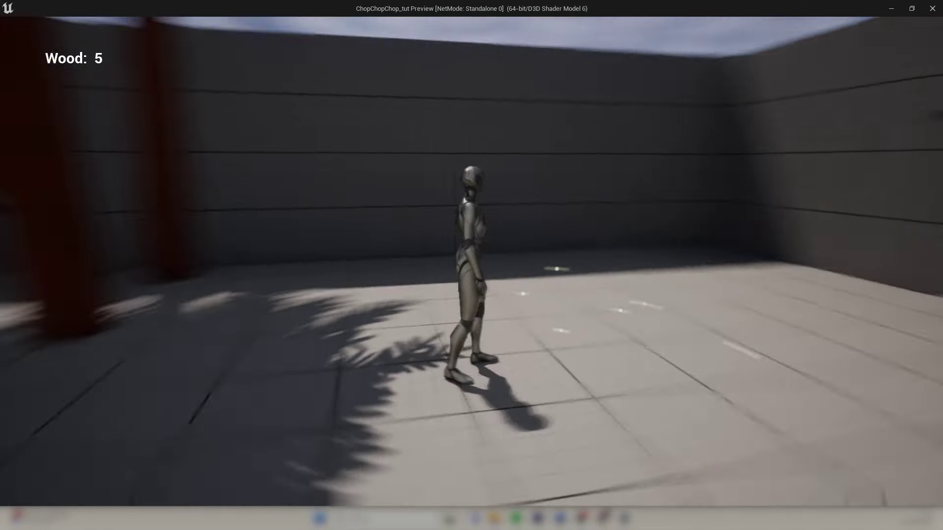
{"action": "key", "text": "w"}
{"action": "key", "text": "e"}
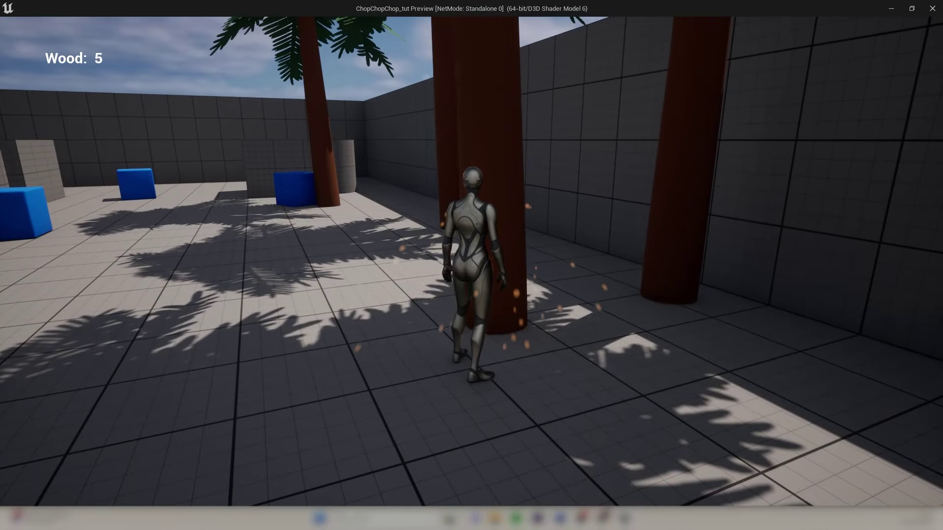
{"action": "key", "text": "e"}
{"action": "key", "text": "a"}
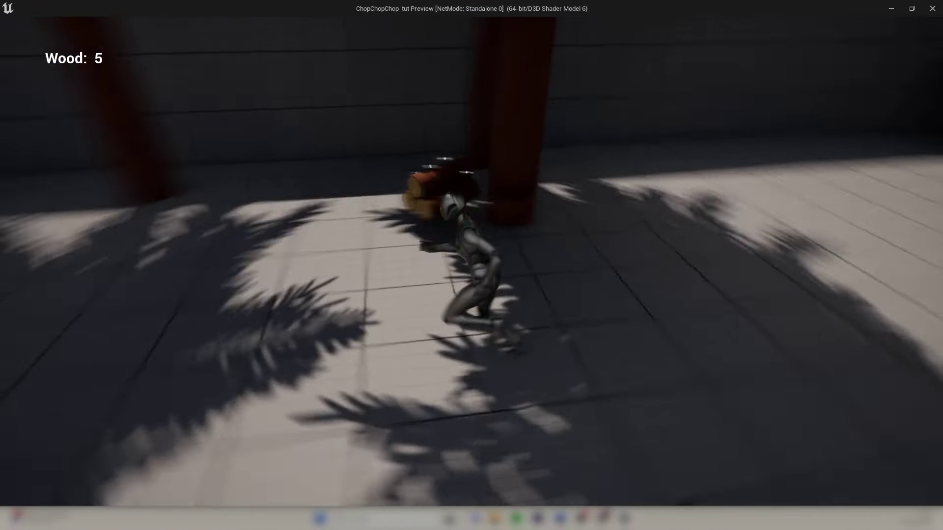
{"action": "key", "text": "w"}
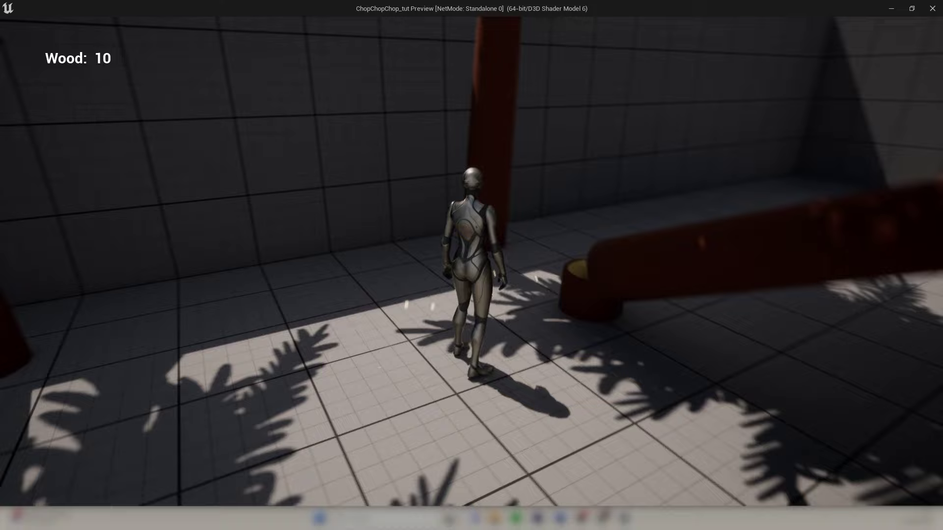
Chop further trees along the arena wall to test the chop particles and wood drops
{"action": "key", "text": "w"}
{"action": "key", "text": "e"}
{"action": "key", "text": "e"}
{"action": "key", "text": "e"}
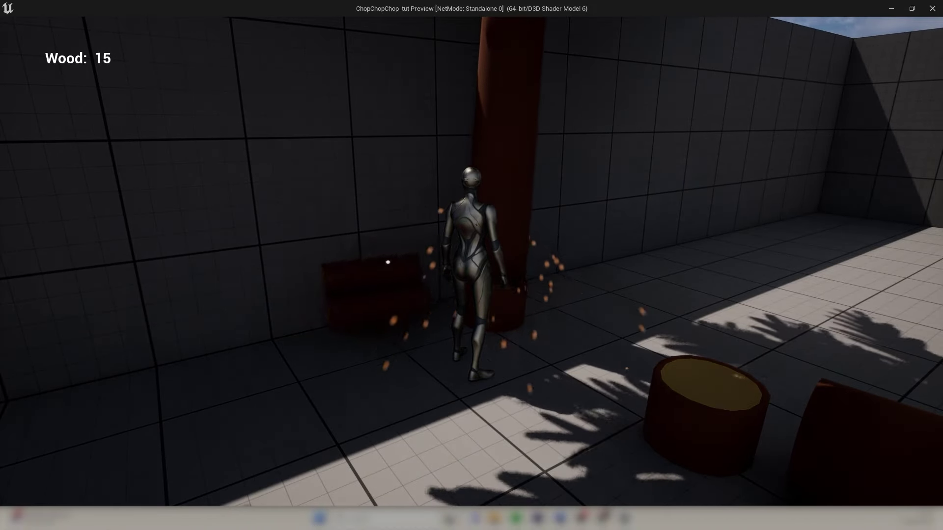
{"action": "key", "text": "w"}
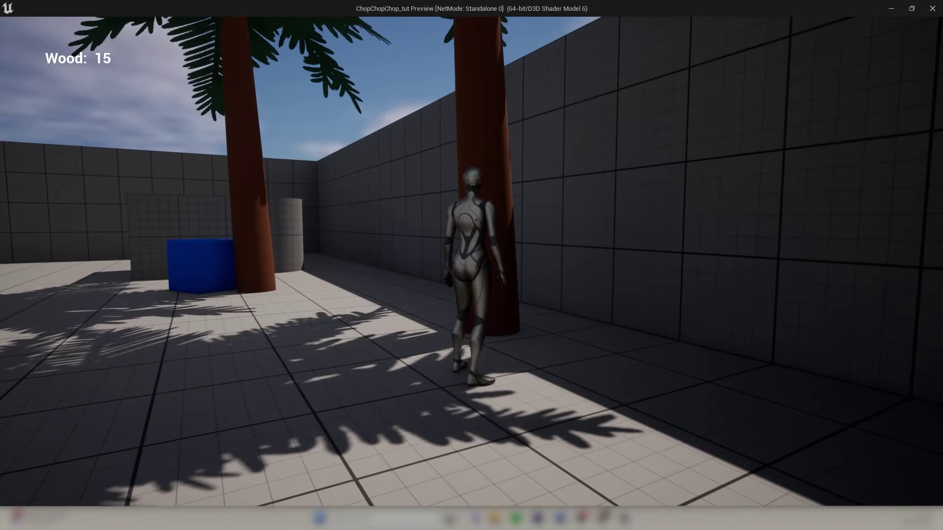